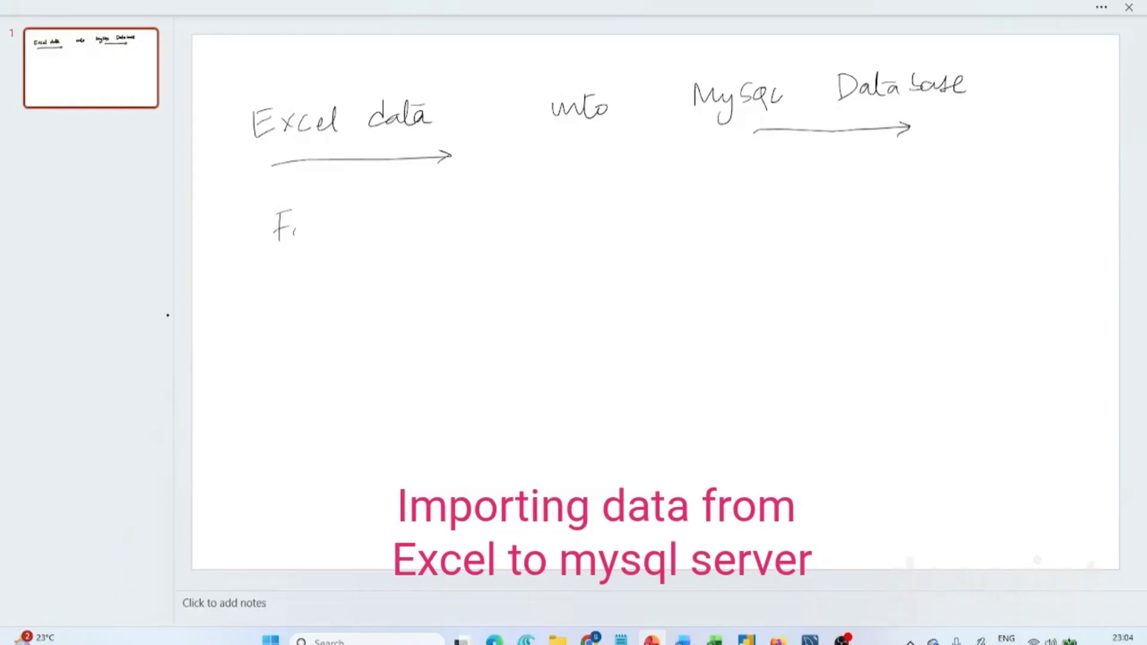
# Step: Handwrite "Financials" on the slide below "Excel data" and underline it
pyautogui.moveTo(358, 223); pyautogui.dragTo(394, 231)
pyautogui.moveTo(403, 219); pyautogui.dragTo(399, 243)
pyautogui.moveTo(291, 252)
pyautogui.mouseDown()
pyautogui.moveTo(408, 242)
pyautogui.moveTo(395, 248)
pyautogui.mouseUp()
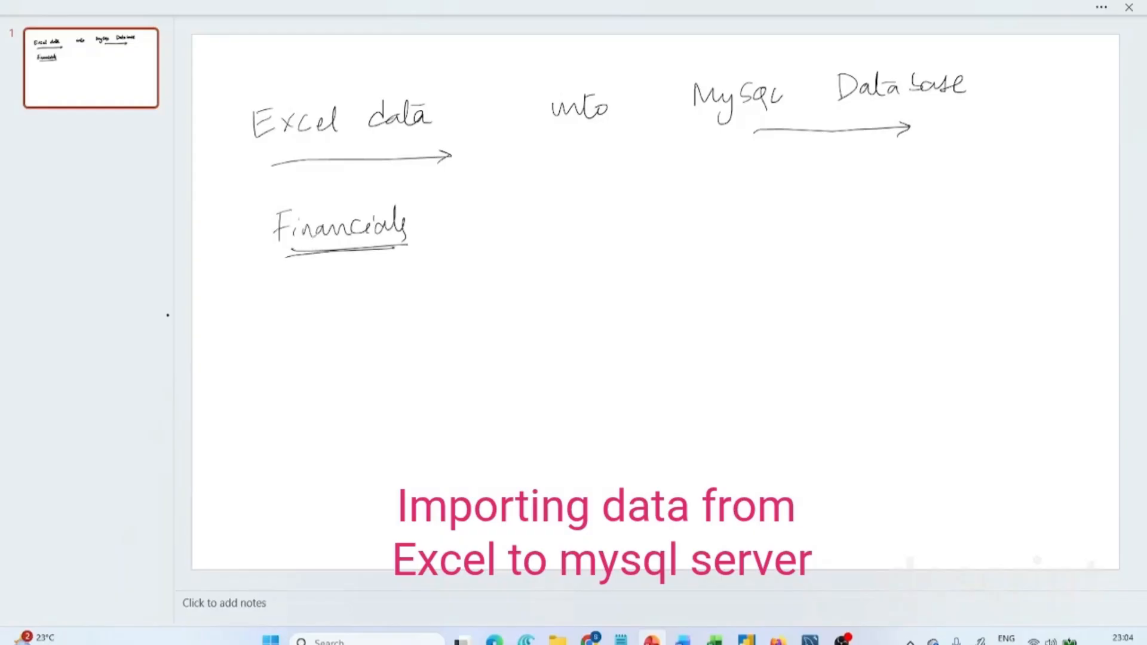
# Step: Sketch a small table grid below "Financials" and an arrow leading from it to a database shape under "MySql Database"
pyautogui.moveTo(304, 345)
pyautogui.mouseDown()
pyautogui.moveTo(406, 267)
pyautogui.moveTo(287, 355)
pyautogui.mouseUp()
pyautogui.moveTo(313, 303); pyautogui.dragTo(413, 293)
pyautogui.moveTo(298, 326); pyautogui.dragTo(384, 320)
pyautogui.moveTo(342, 266); pyautogui.dragTo(345, 355)
pyautogui.moveTo(378, 263); pyautogui.dragTo(374, 357)
pyautogui.moveTo(421, 294)
pyautogui.mouseDown()
pyautogui.moveTo(609, 225)
pyautogui.moveTo(786, 256)
pyautogui.moveTo(777, 276)
pyautogui.mouseUp()
pyautogui.moveTo(838, 236)
pyautogui.mouseDown()
pyautogui.moveTo(821, 242)
pyautogui.moveTo(826, 332)
pyautogui.mouseUp()
pyautogui.moveTo(923, 242); pyautogui.dragTo(928, 322)
pyautogui.moveTo(831, 336)
pyautogui.mouseDown()
pyautogui.moveTo(907, 345)
pyautogui.moveTo(927, 326)
pyautogui.mouseUp()
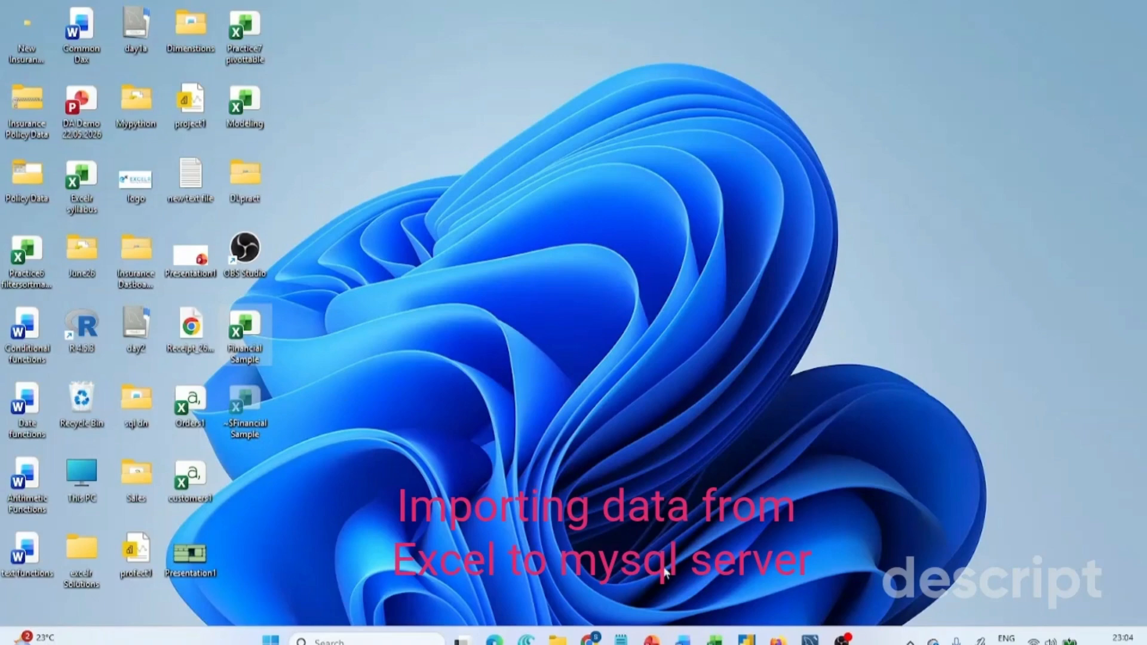
# Step: Open the Financial Sample workbook from the desktop and enlarge the sheet view to 176%
pyautogui.doubleClick(245, 331)
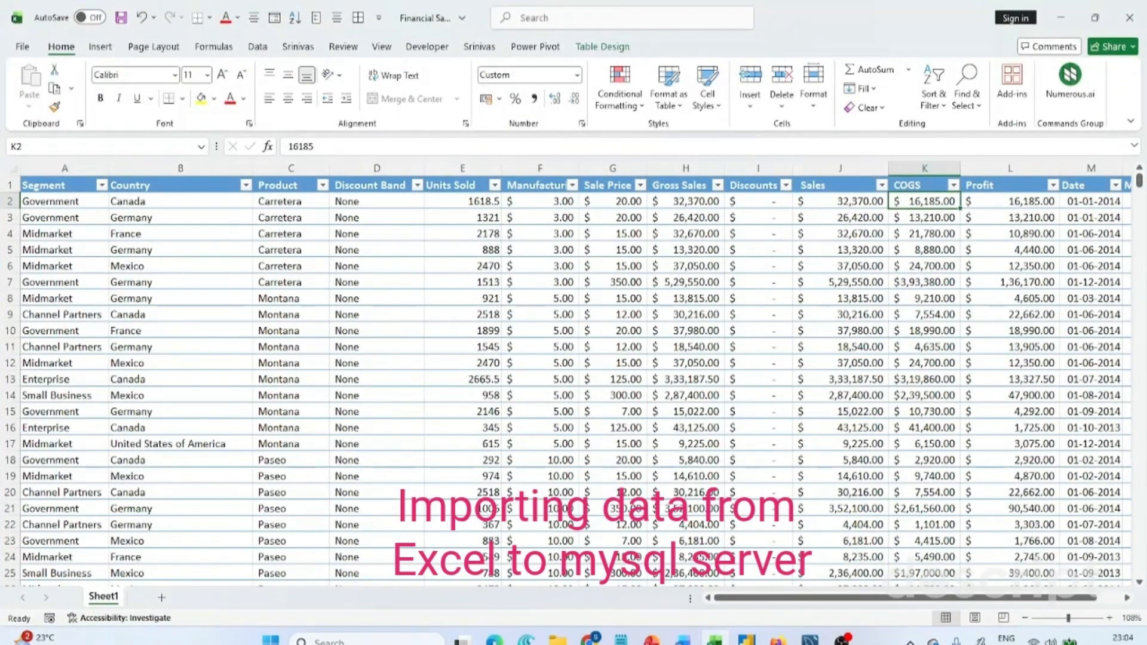
pyautogui.click(63, 184)
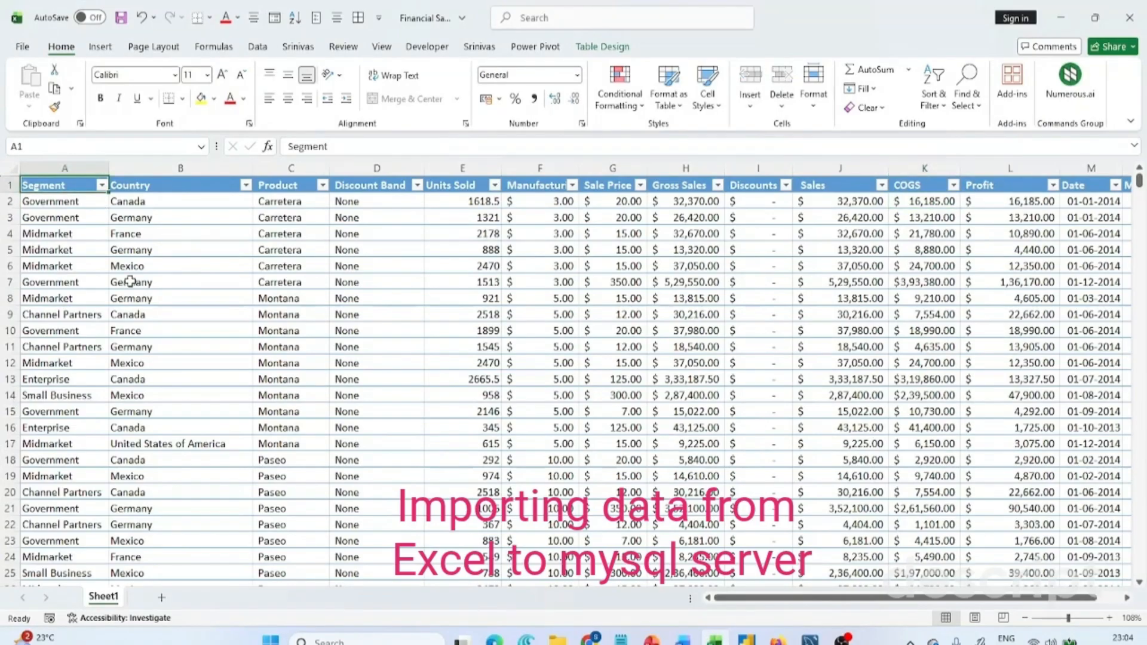
pyautogui.scroll(5, 129, 281)
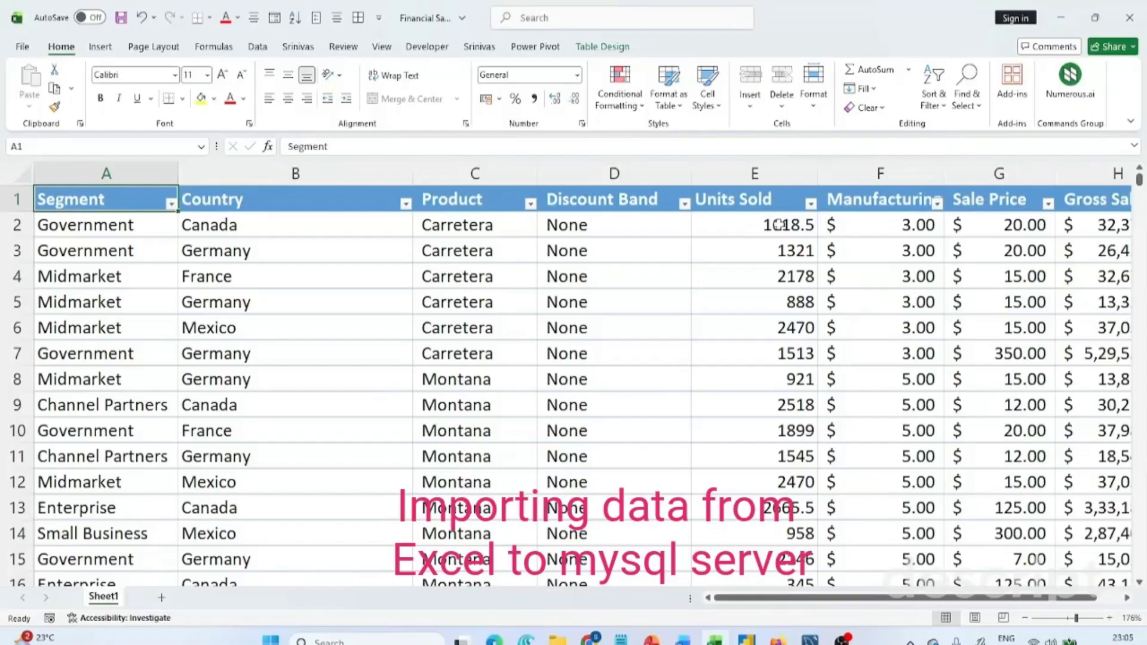
# Step: Review the column headers in row 1 of Sheet1, from Units Sold through Year
pyautogui.click(768, 204)
pyautogui.press('Right')
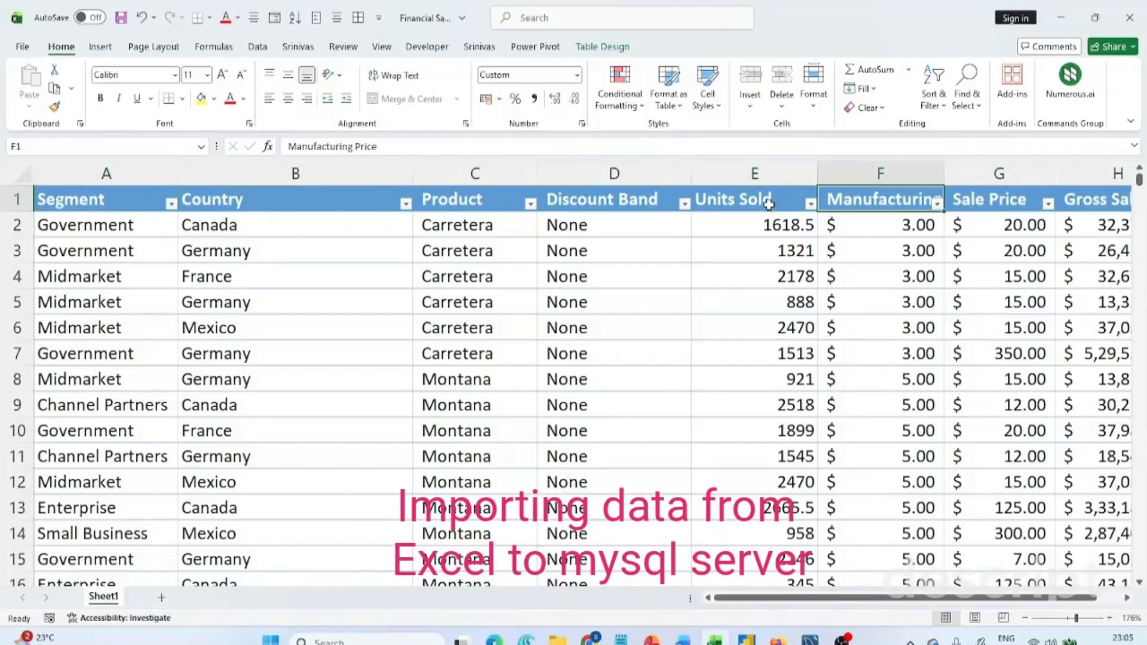
pyautogui.press('Right')
pyautogui.press('Right')
pyautogui.press('Right')
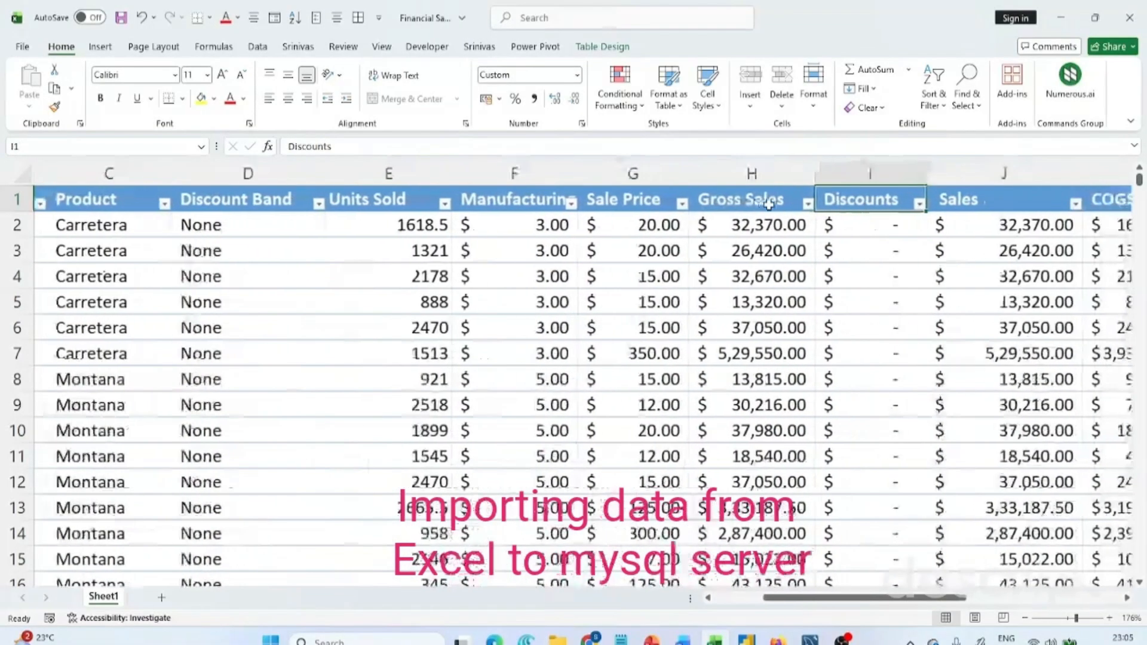
pyautogui.press('Right')
pyautogui.press('Right')
pyautogui.press('Right')
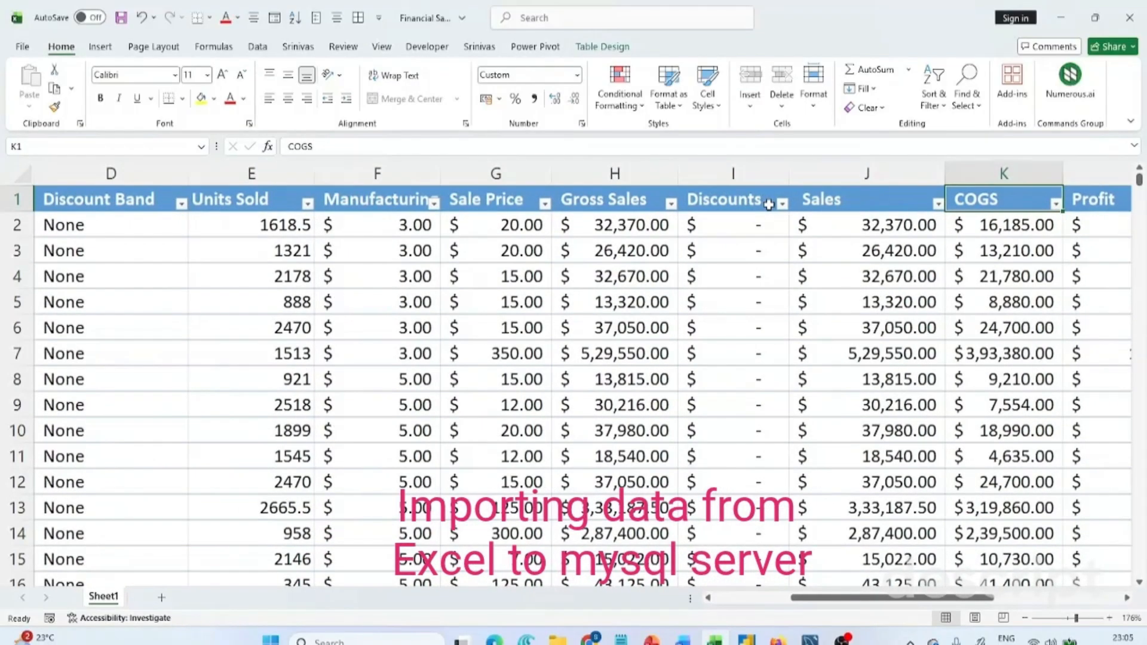
pyautogui.press('Right')
pyautogui.press('Right')
pyautogui.press('Right')
pyautogui.press('Right')
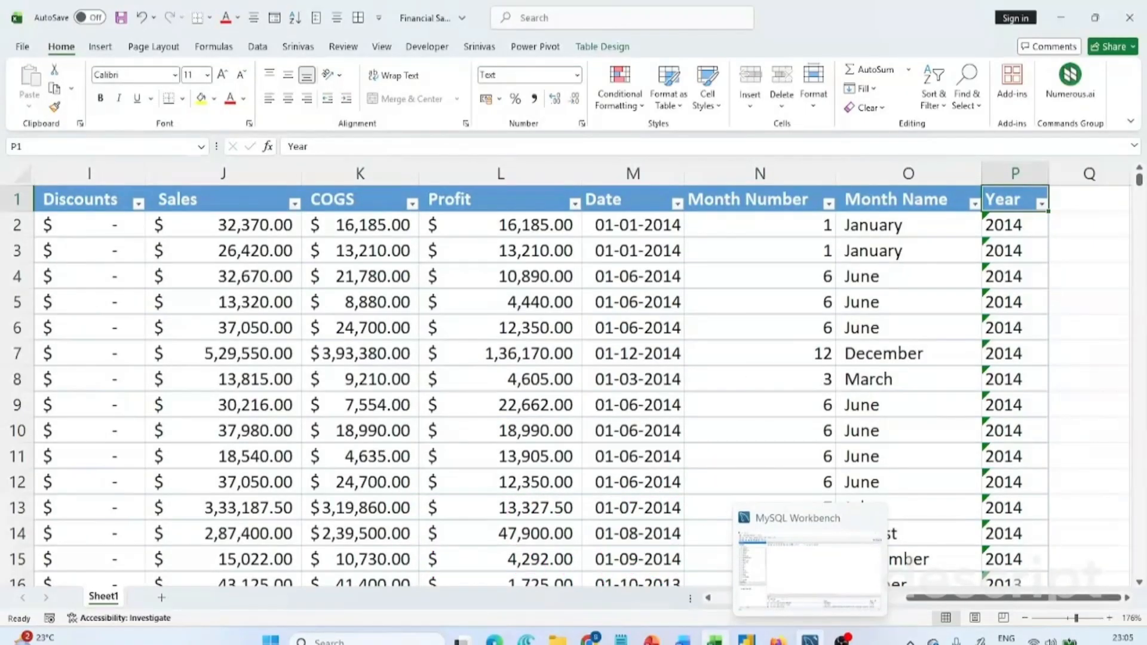
# Step: Switch to MySQL Workbench to view its schemas and empty query editor, and return to the first columns of the Financial Sample workbook
pyautogui.click(810, 638)
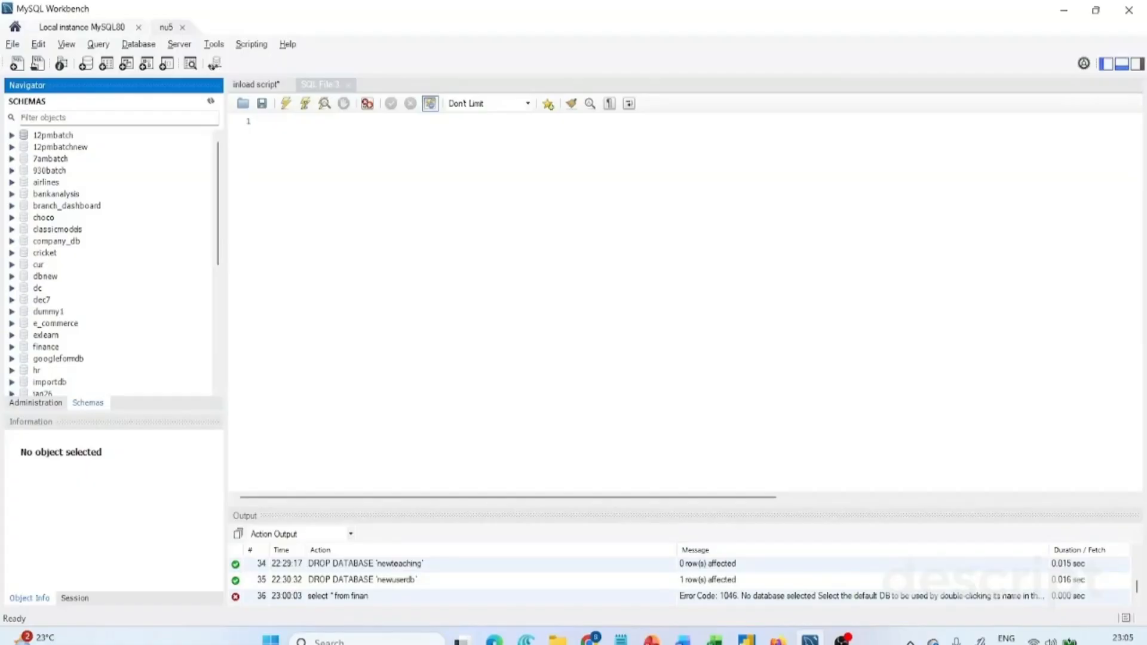
pyautogui.click(1063, 10)
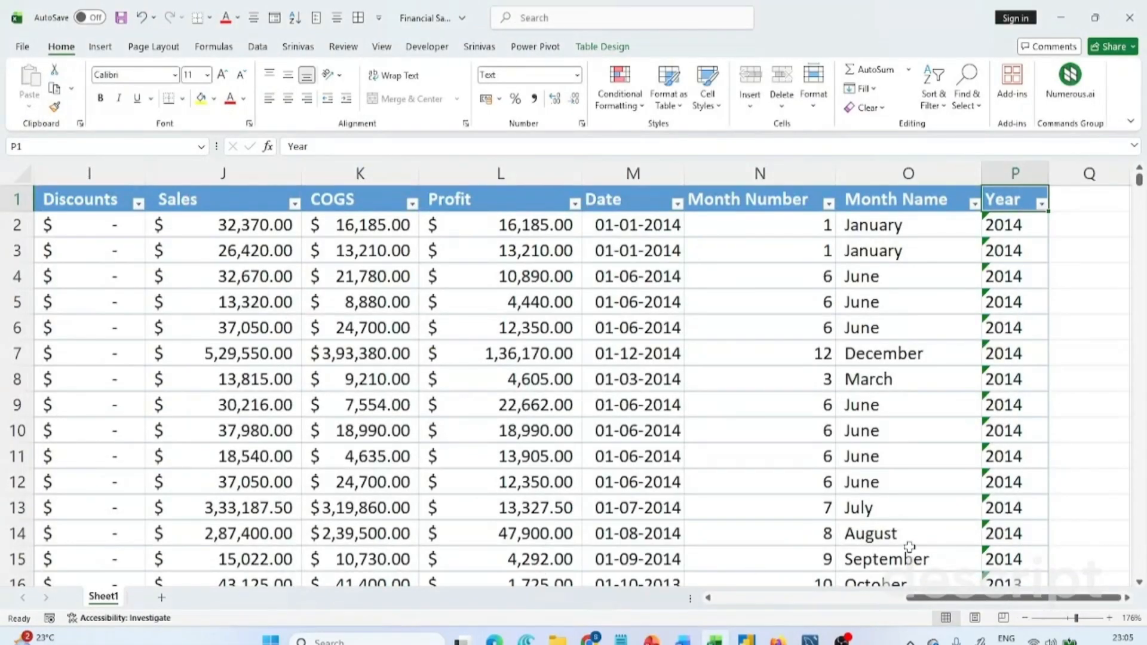
pyautogui.moveTo(924, 611); pyautogui.dragTo(394, 608)
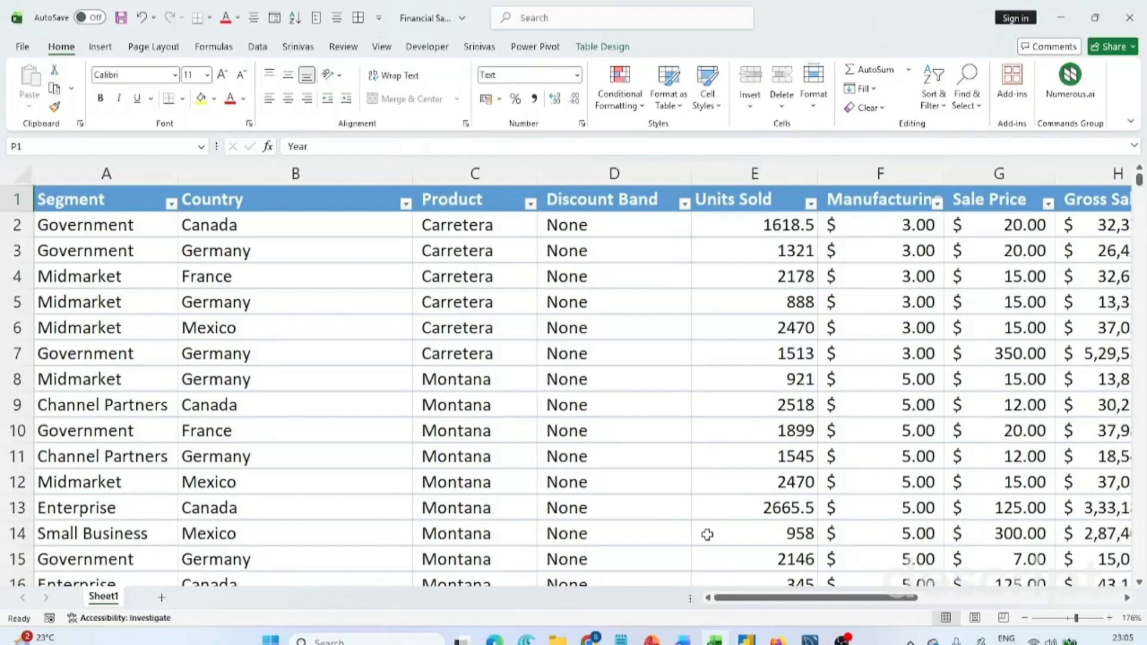
# Step: Inspect the underlying value of the first Sale Price cell, G2, without changing it
pyautogui.moveTo(738, 597); pyautogui.dragTo(865, 597)
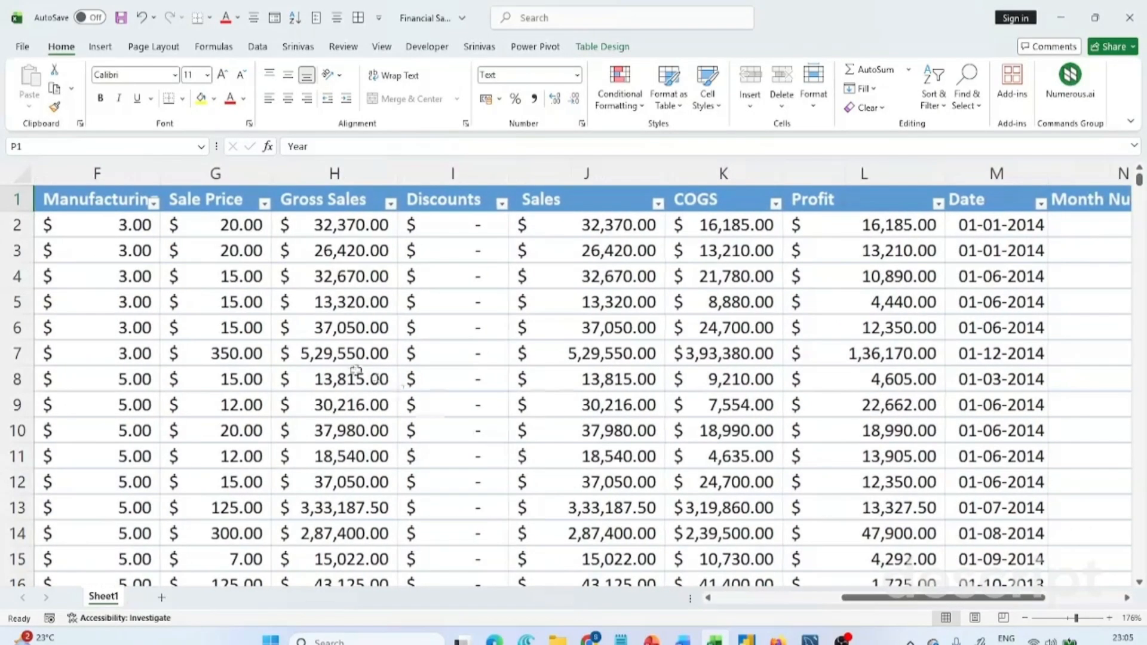
pyautogui.click(195, 221)
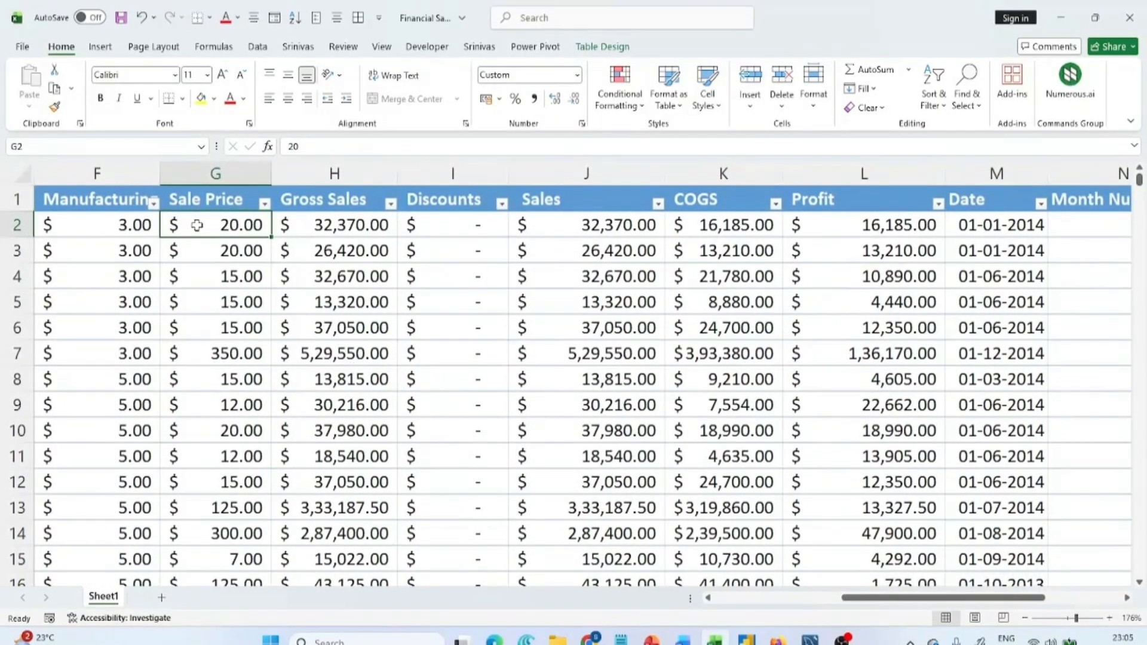
pyautogui.doubleClick(294, 147)
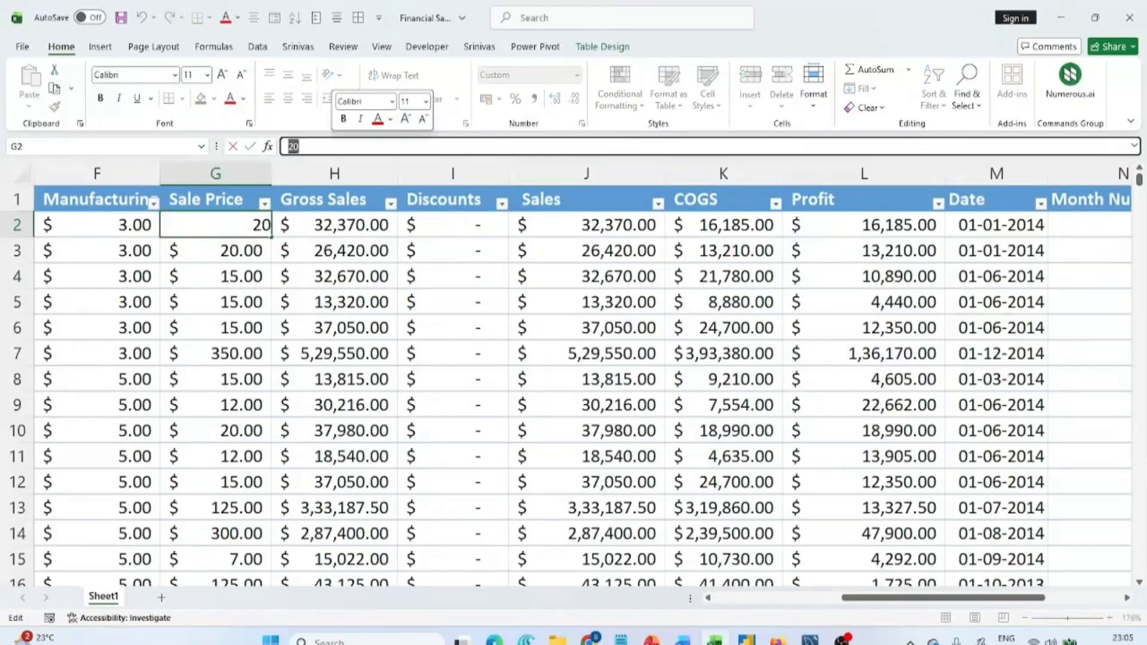
pyautogui.press('Escape')
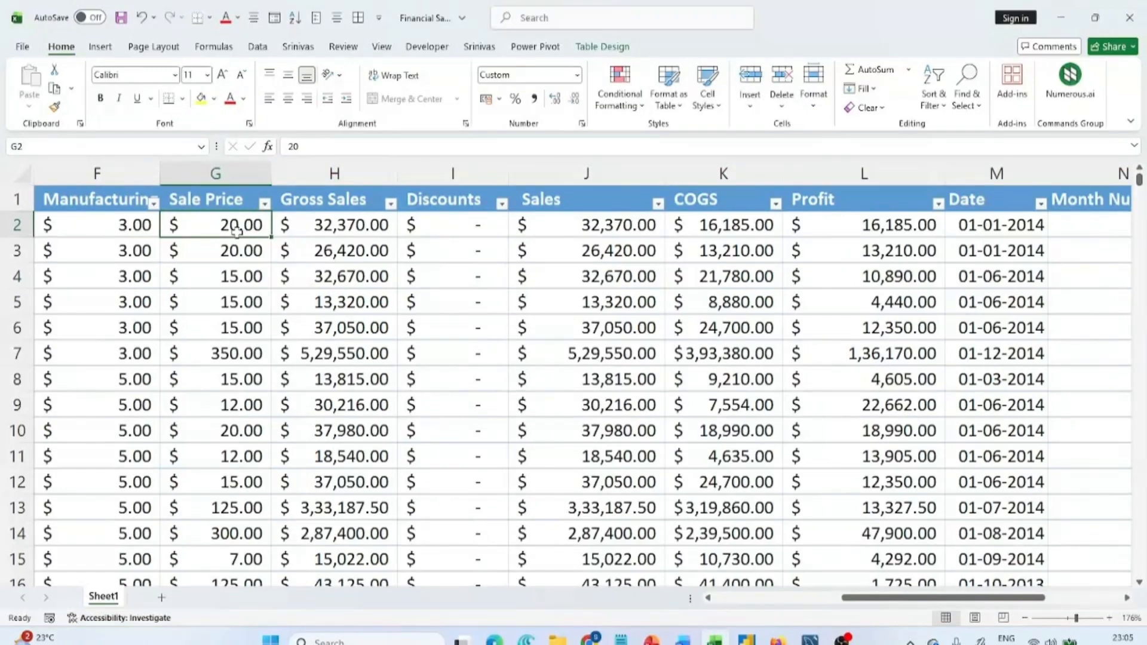
pyautogui.hscroll(-5, 236, 231)
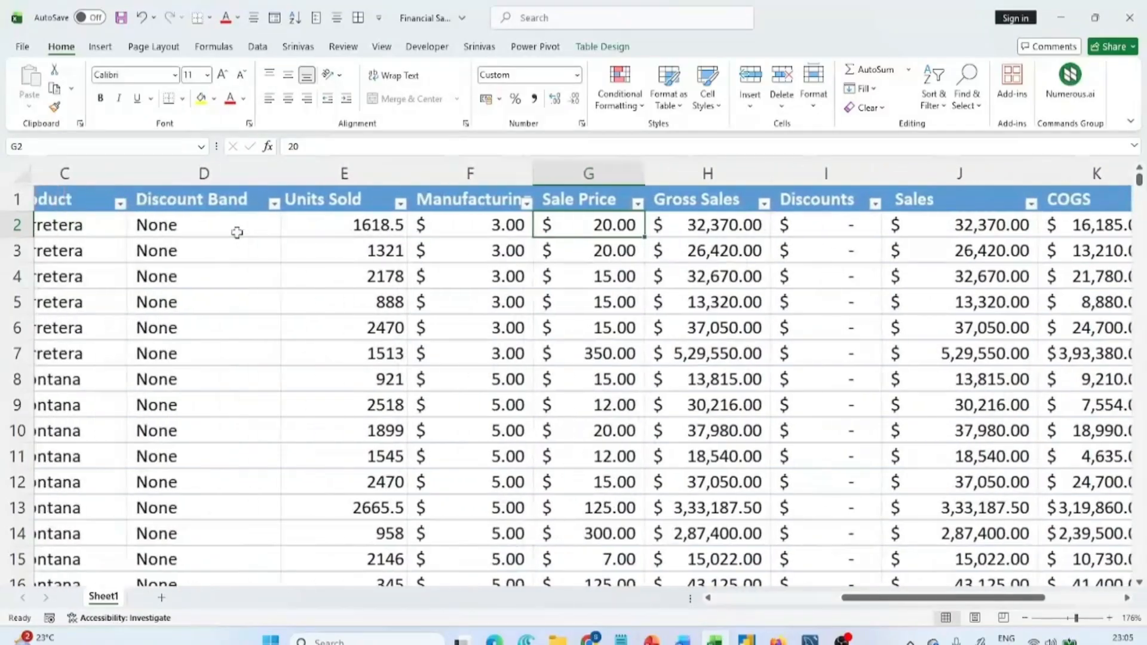
pyautogui.hscroll(-3, 236, 232)
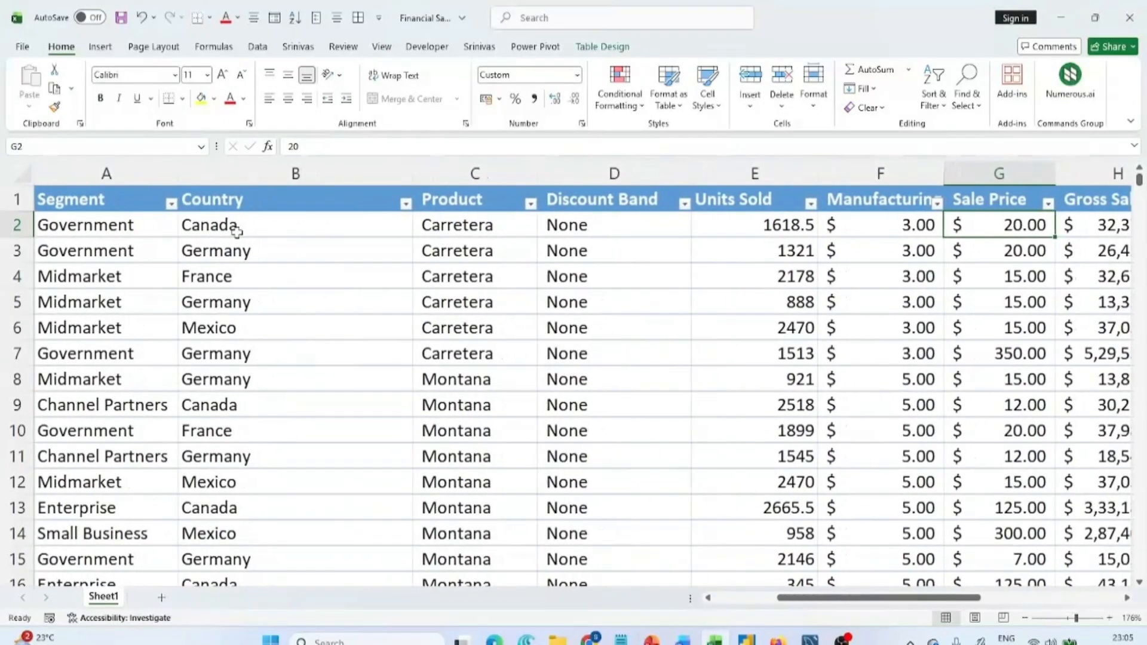
# Step: Apply the Number format to all data rows of the Manufacturing Price through Profit columns, F2:L701
pyautogui.hscroll(2, 522, 242)
pyautogui.hscroll(2, 522, 242)
pyautogui.hscroll(-2, 520, 235)
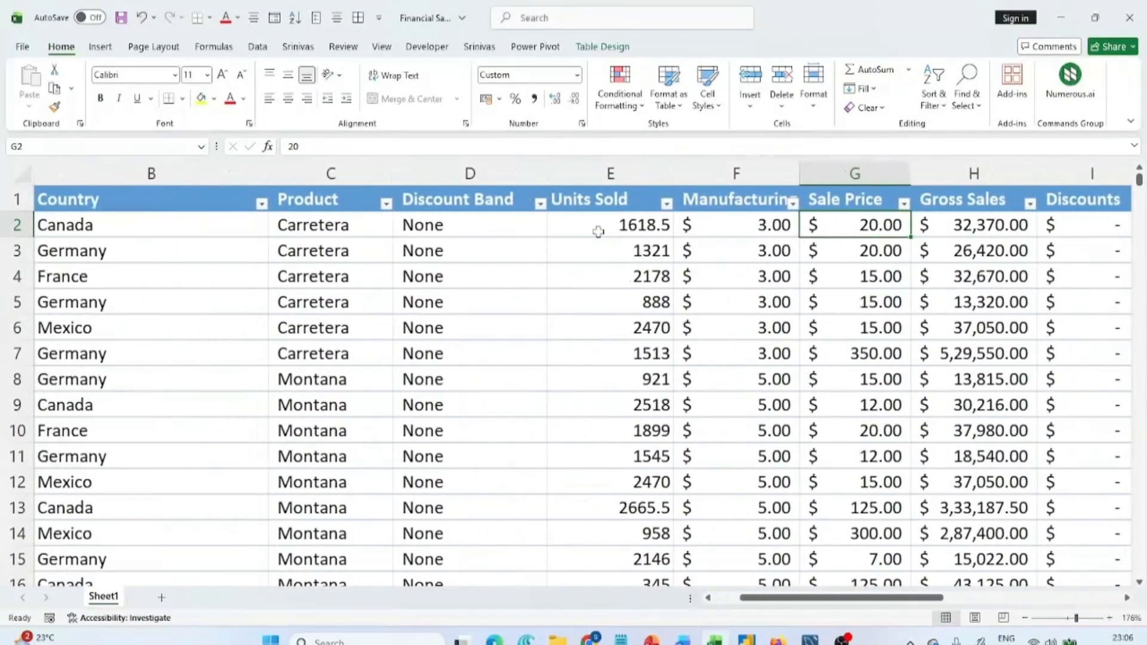
pyautogui.click(715, 224)
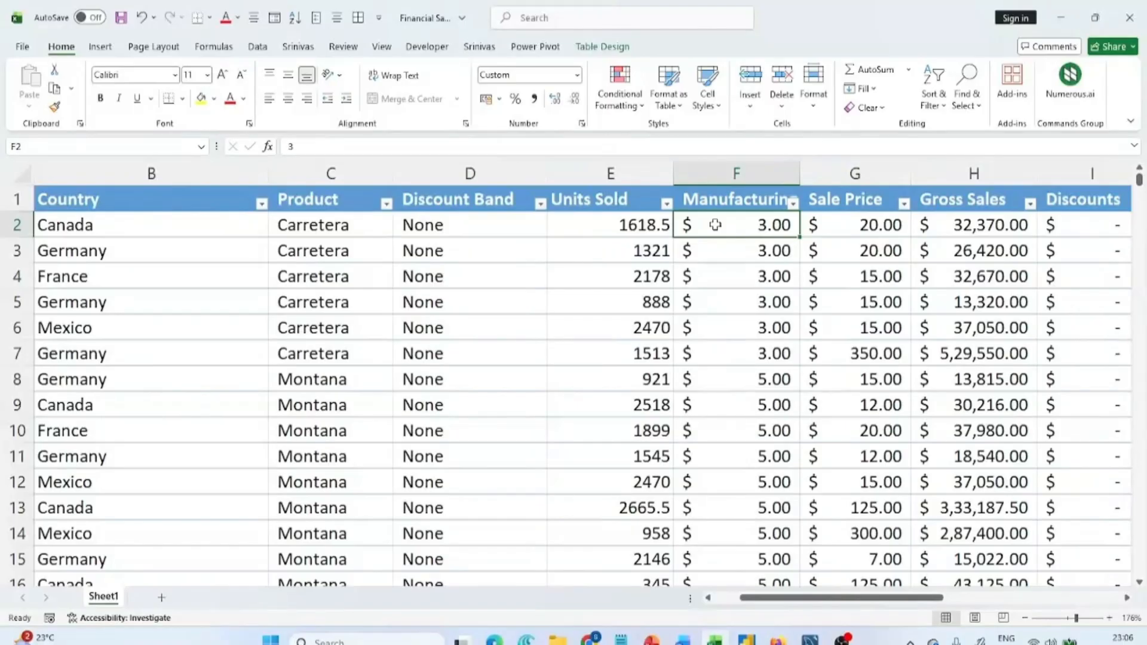
pyautogui.hotkey('shift', 'Right')
pyautogui.hotkey('shift', 'Right')
pyautogui.hotkey('shift', 'Right')
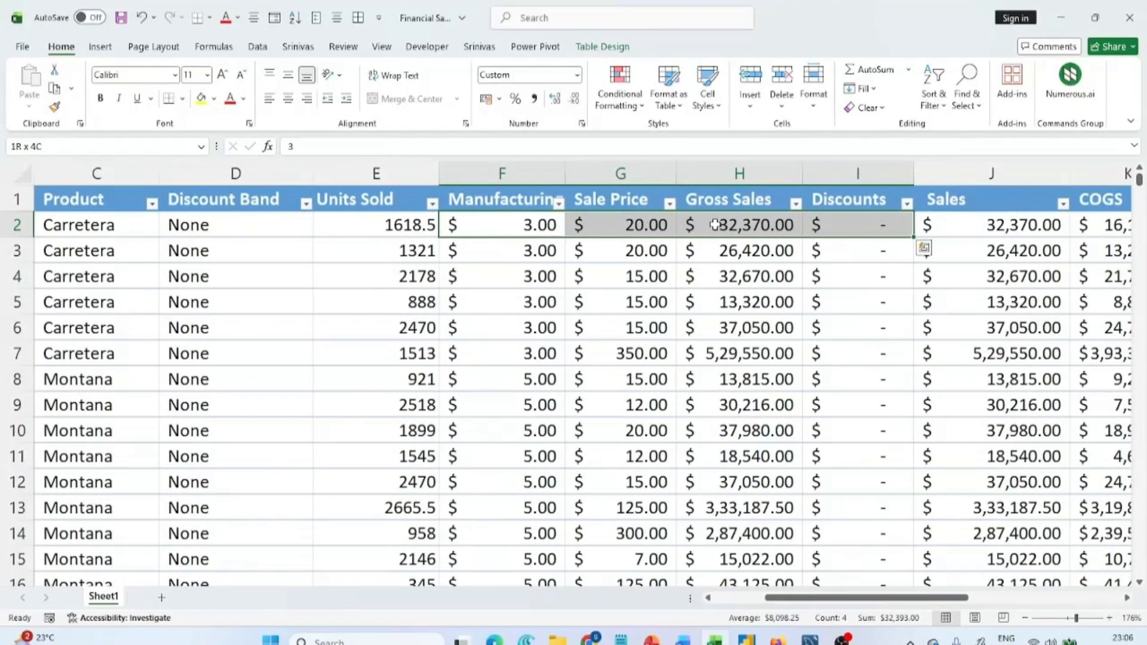
pyautogui.hotkey('shift', 'Right')
pyautogui.hotkey('shift', 'Right')
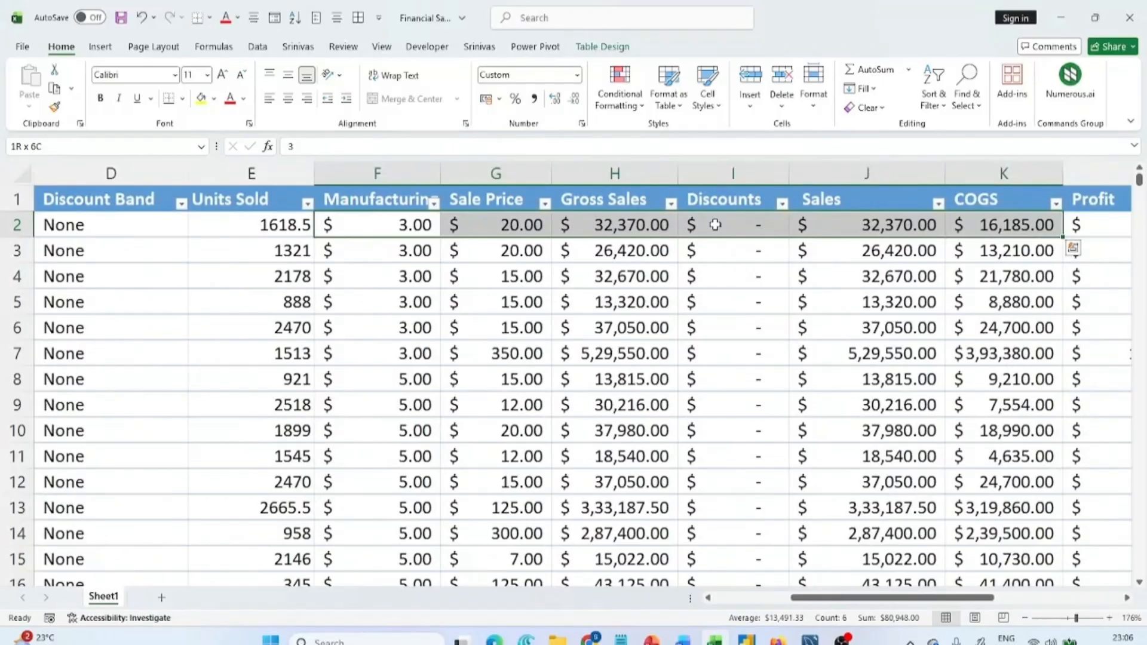
pyautogui.hotkey('shift', 'Right')
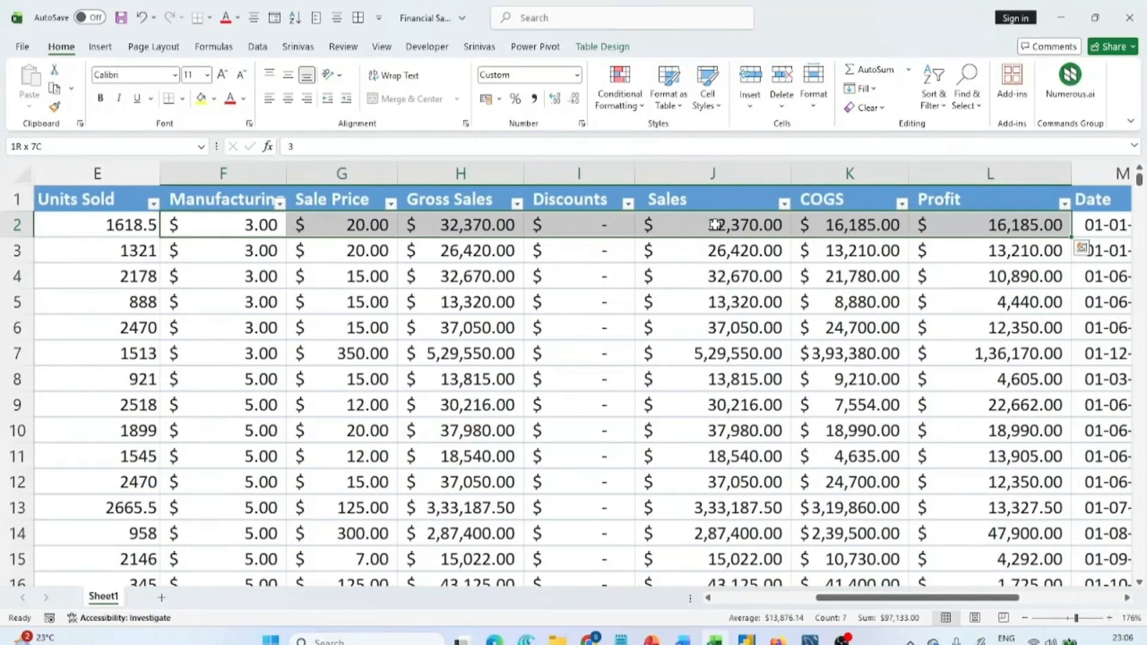
pyautogui.hotkey('shift', 'Down')
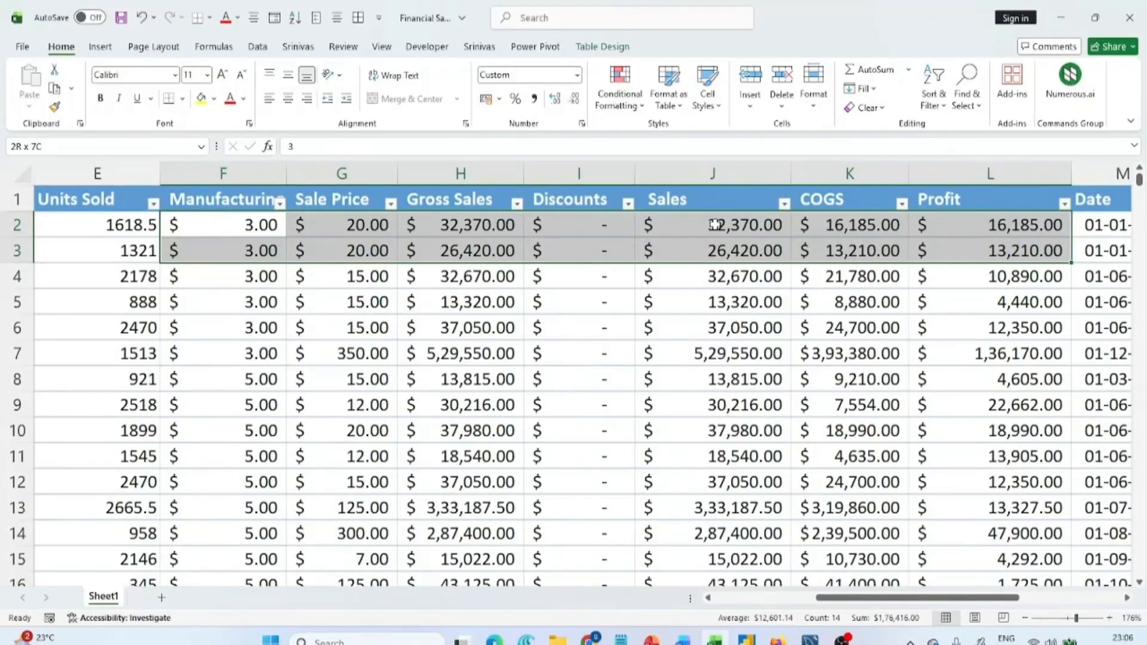
pyautogui.hotkey('ctrl', 'shift', 'Down')
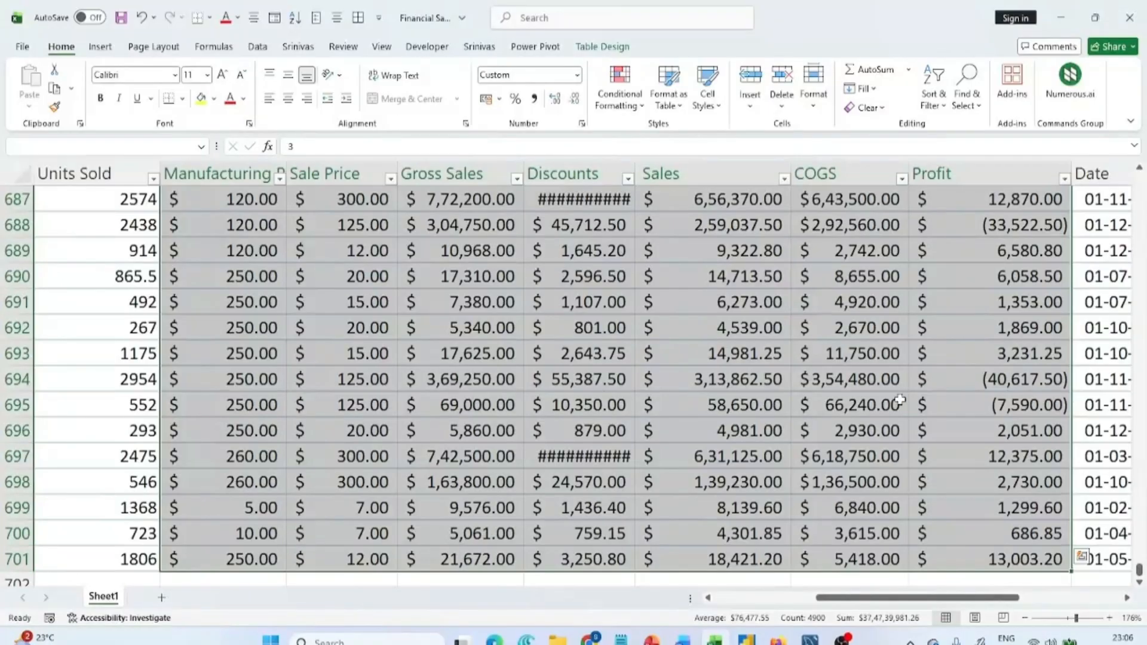
pyautogui.click(575, 77)
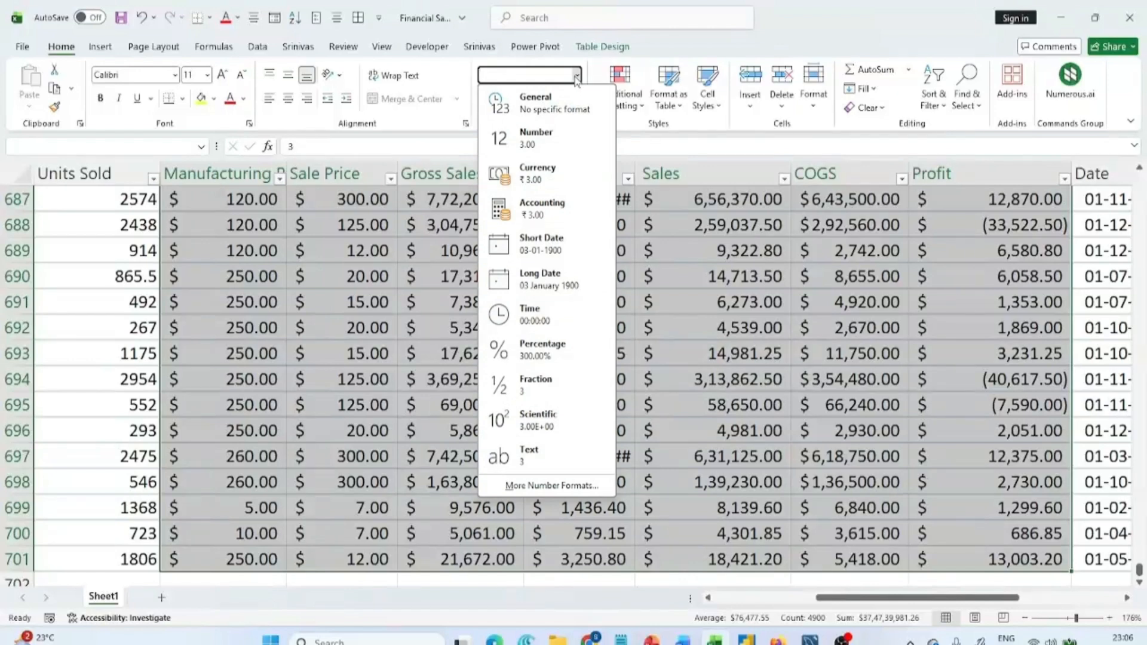
pyautogui.click(552, 139)
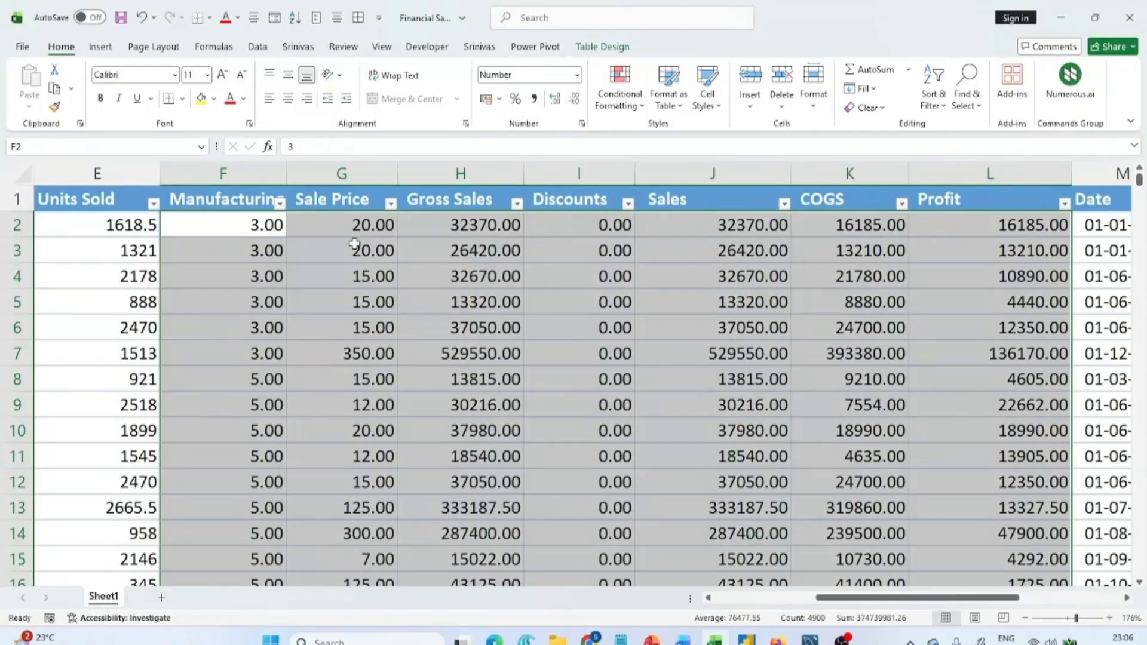
pyautogui.click(559, 240)
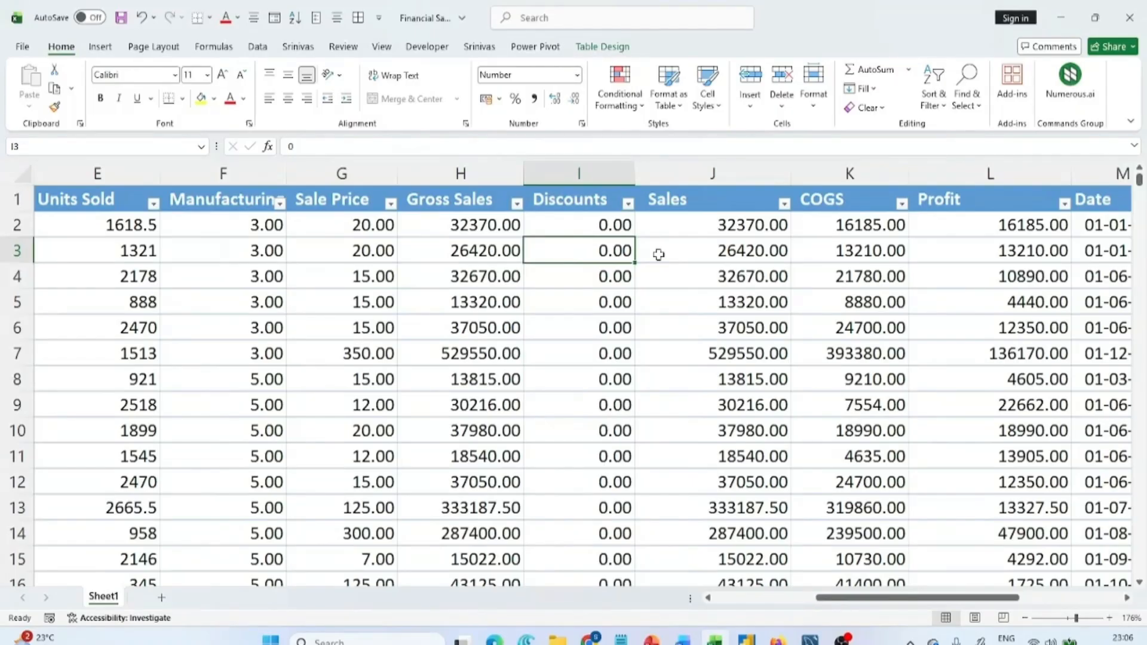
# Step: Select the first data cell of the Date column, M2, in Sheet1
pyautogui.hscroll(2, 658, 255)
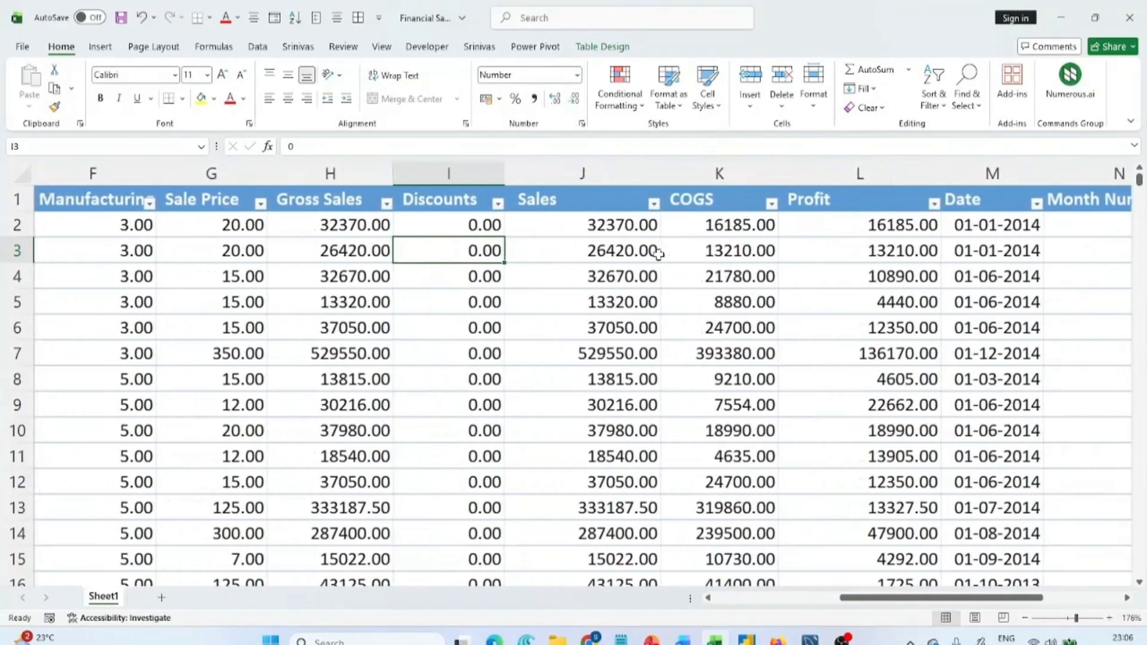
pyautogui.hscroll(2, 658, 255)
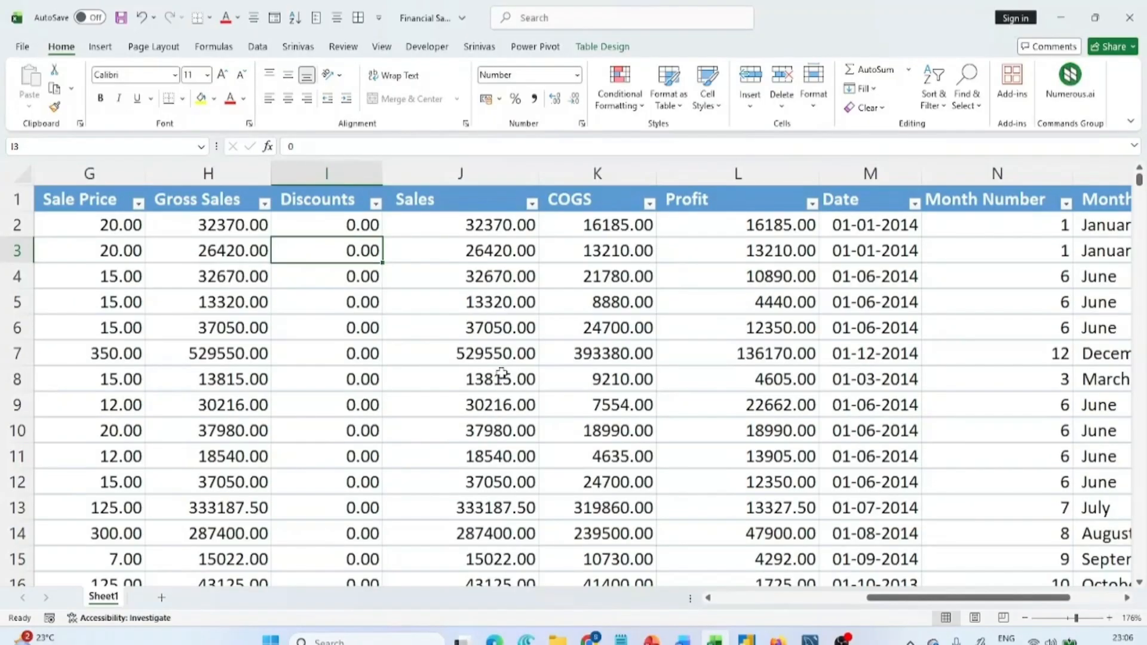
pyautogui.hscroll(6, 583, 382)
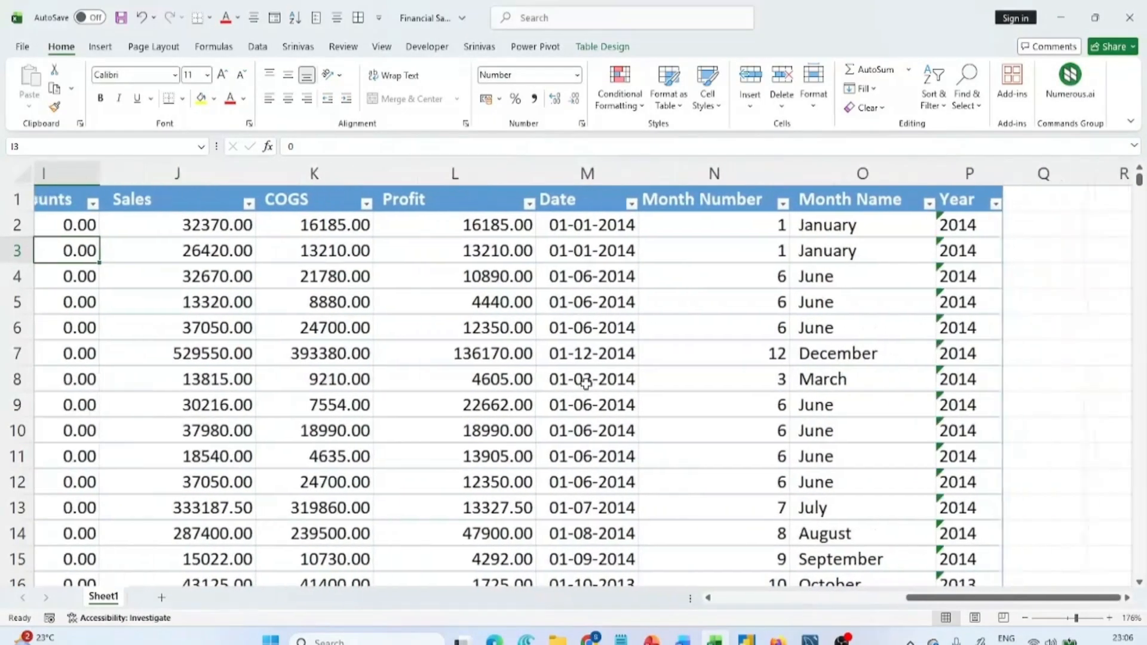
pyautogui.click(538, 226)
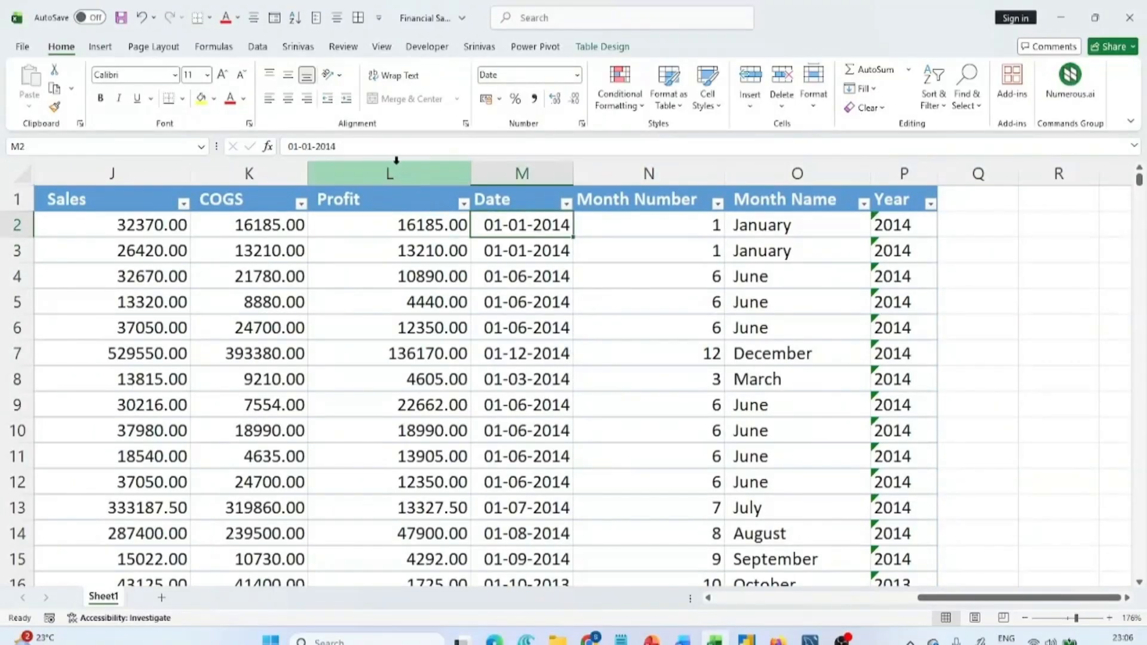
pyautogui.click(577, 76)
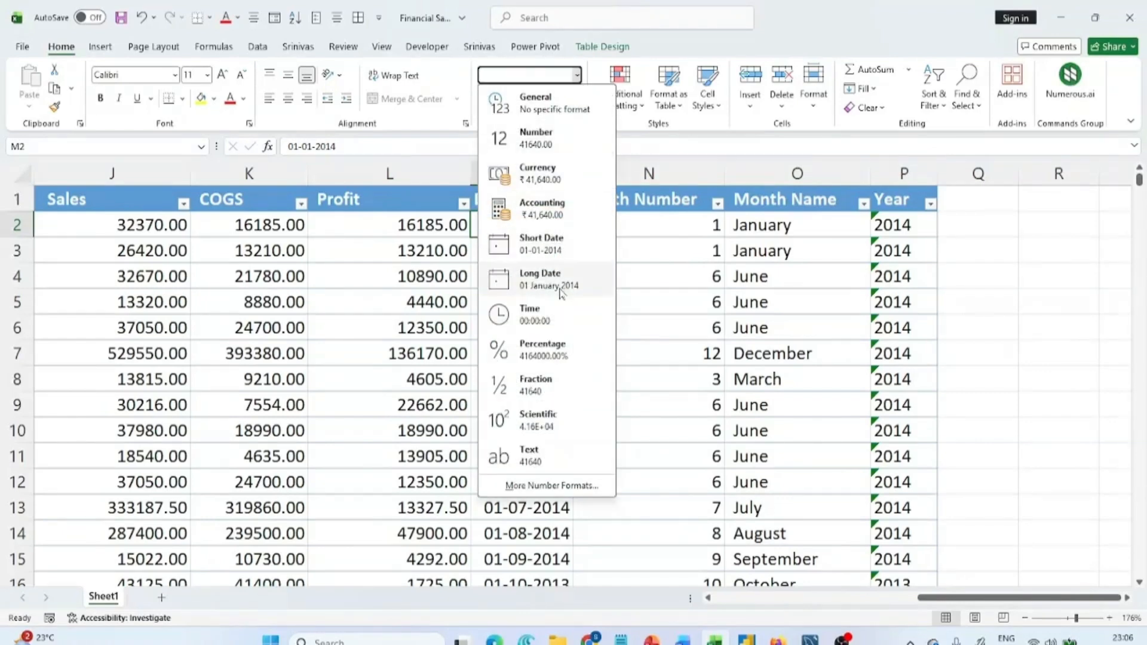
pyautogui.click(575, 486)
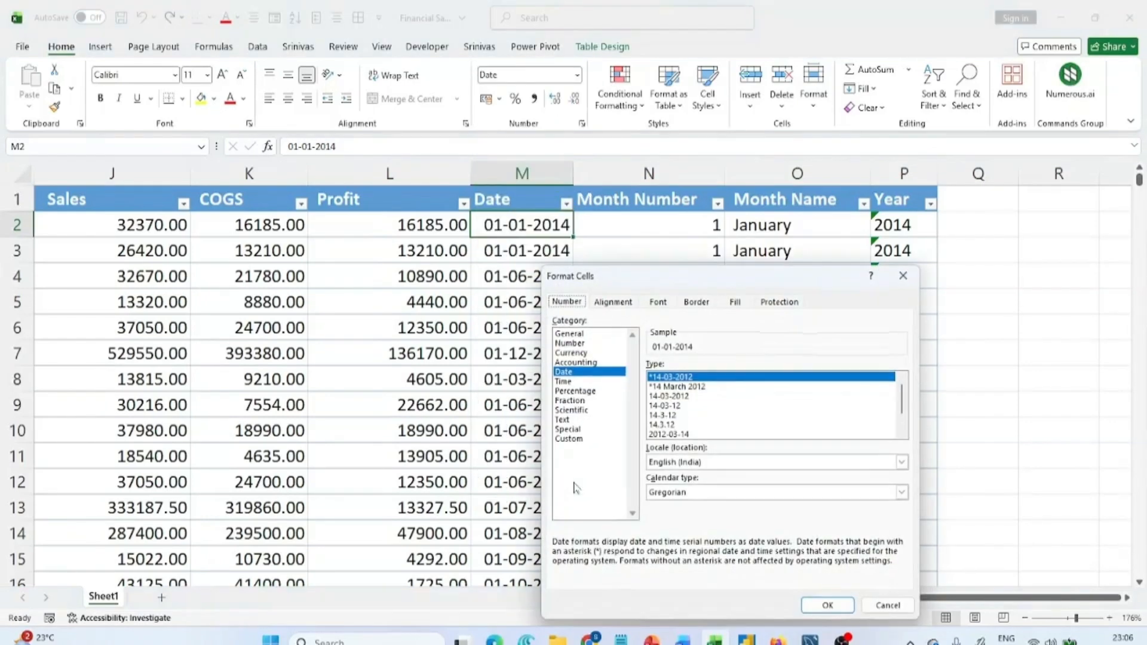
pyautogui.click(591, 441)
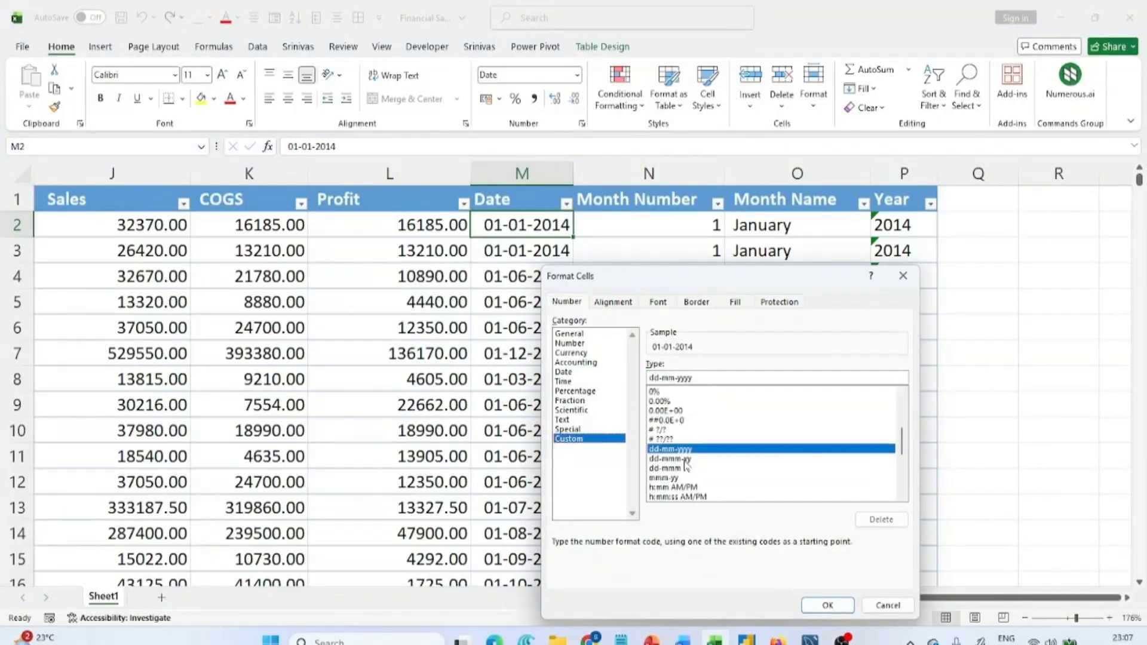
pyautogui.click(686, 459)
pyautogui.click(687, 468)
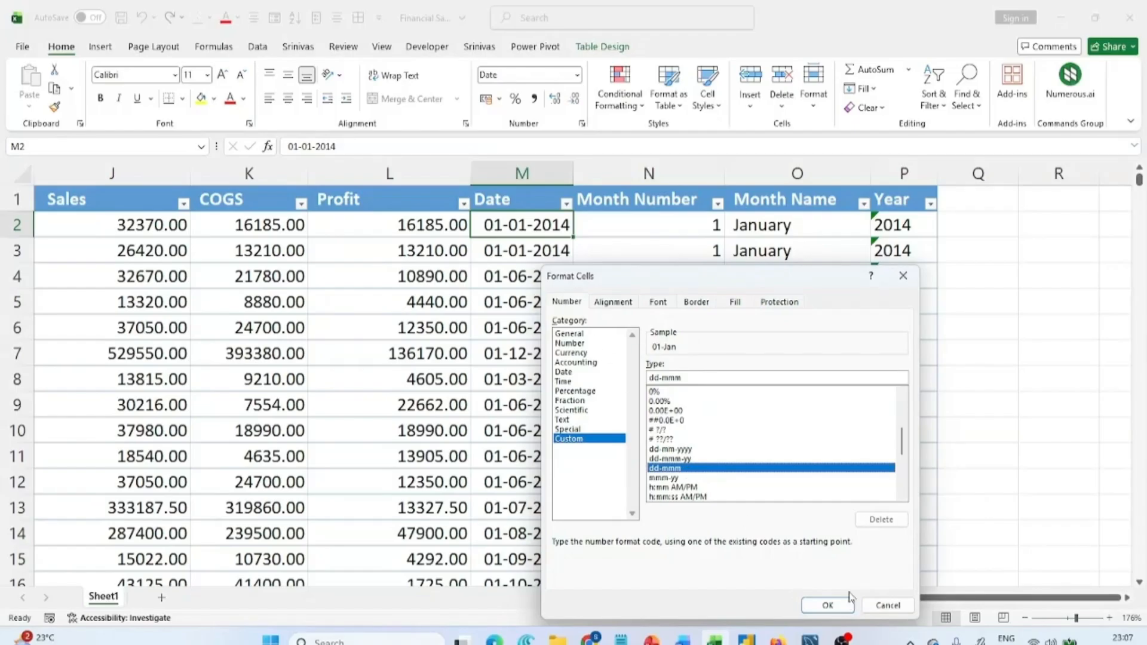
pyautogui.click(889, 605)
# Step: Switch to the PowerPoint slide and handwrite "Date → Year-Month-Day" beneath the database cylinder
pyautogui.moveTo(810, 638)
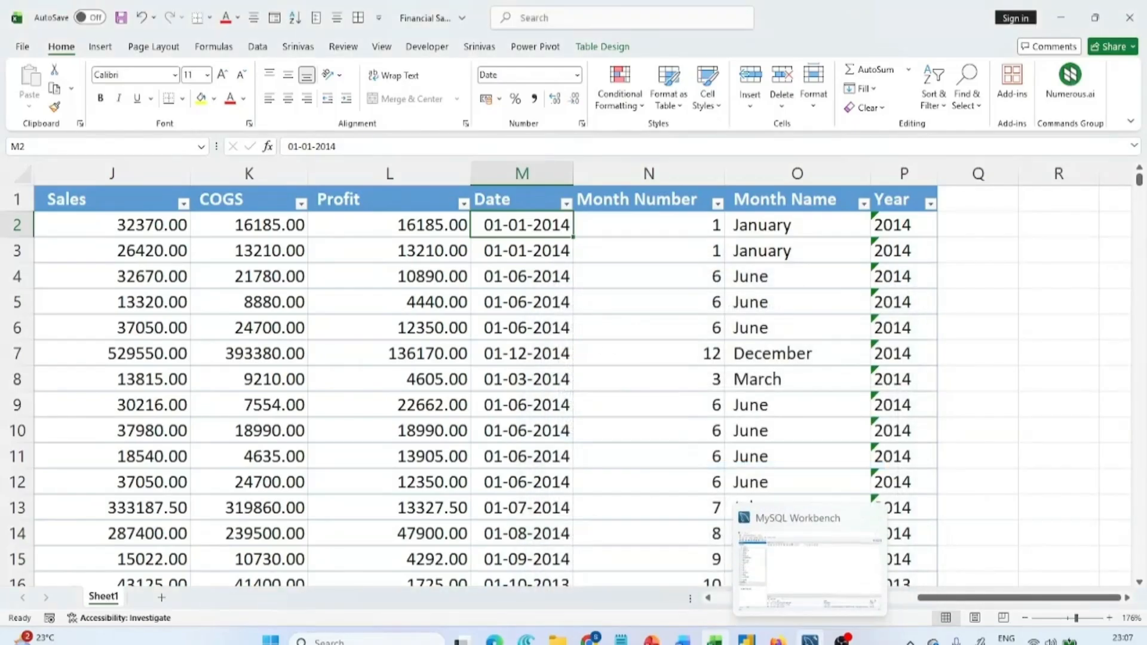
pyautogui.click(652, 641)
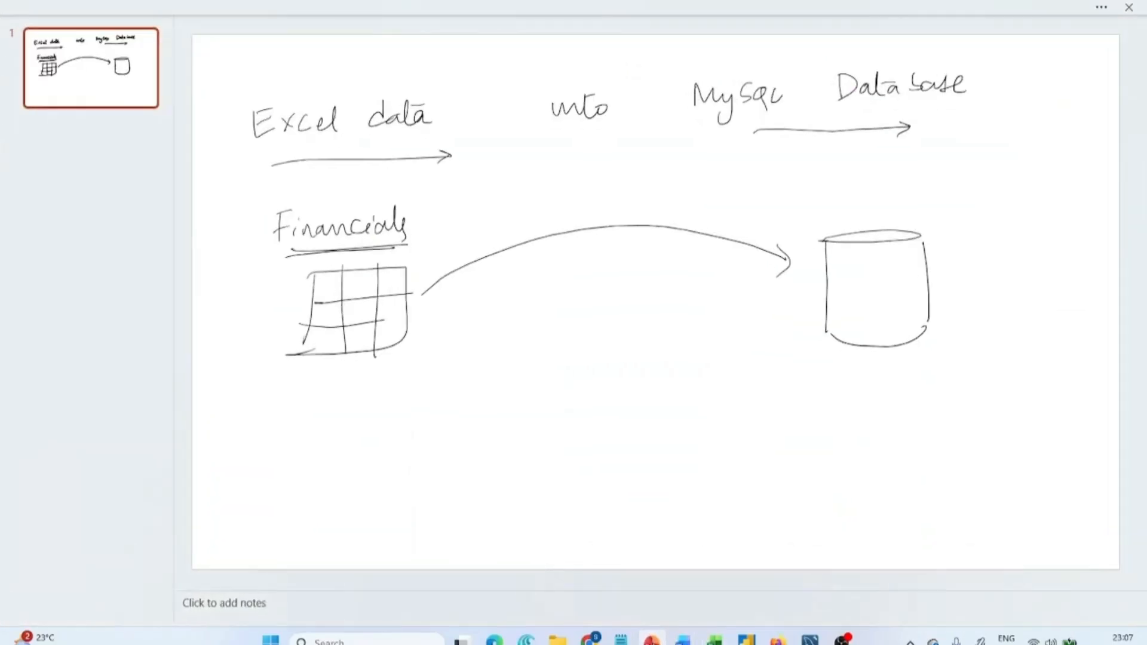
pyautogui.moveTo(714, 381)
pyautogui.mouseDown()
pyautogui.moveTo(716, 406)
pyautogui.moveTo(750, 377)
pyautogui.moveTo(769, 401)
pyautogui.moveTo(807, 385)
pyautogui.mouseUp()
pyautogui.moveTo(799, 381)
pyautogui.mouseDown()
pyautogui.moveTo(800, 391)
pyautogui.moveTo(860, 399)
pyautogui.mouseUp()
pyautogui.moveTo(867, 388); pyautogui.dragTo(940, 396)
pyautogui.moveTo(948, 387); pyautogui.dragTo(980, 395)
pyautogui.moveTo(971, 380); pyautogui.dragTo(1017, 389)
pyautogui.moveTo(1038, 375); pyautogui.dragTo(1053, 401)
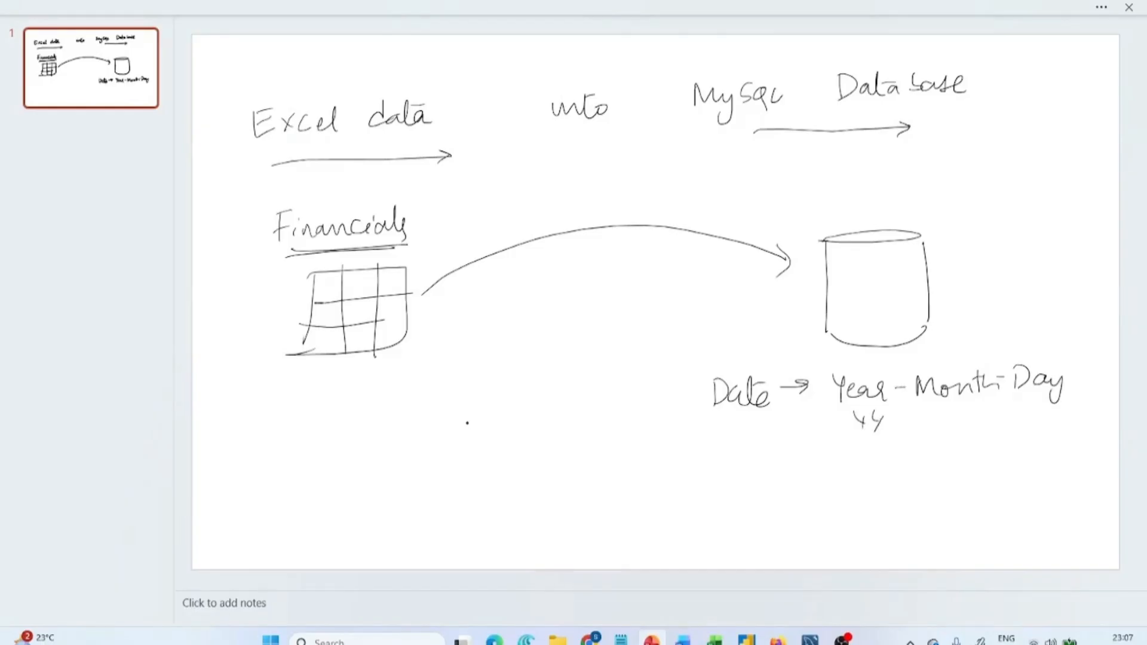
# Step: Complete the handwritten pattern "YYYY-MM-DD" under "Year-Month-Day" and underline it
pyautogui.moveTo(945, 411)
pyautogui.mouseDown()
pyautogui.moveTo(964, 425)
pyautogui.moveTo(985, 419)
pyautogui.mouseUp()
pyautogui.moveTo(987, 412); pyautogui.dragTo(1030, 424)
pyautogui.moveTo(857, 439); pyautogui.dragTo(1040, 435)
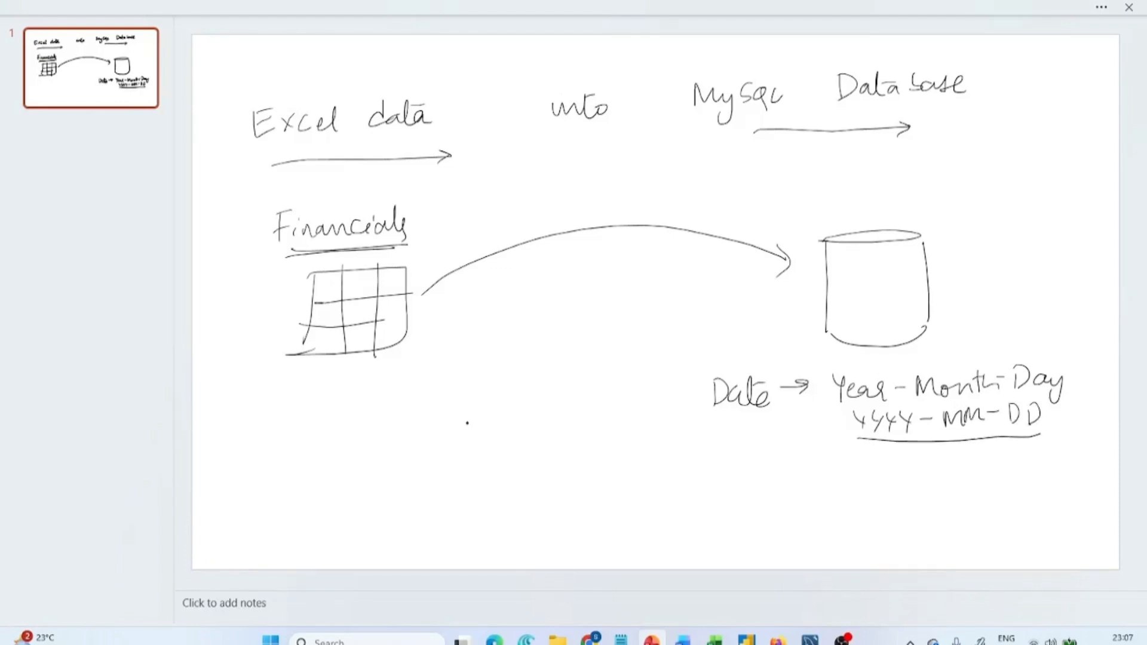
# Step: Return to the Financial Sample workbook in Excel and apply the custom format yyyy-mm-dd to all Date values, M2:M701
pyautogui.hotkey('alt', 'Tab')
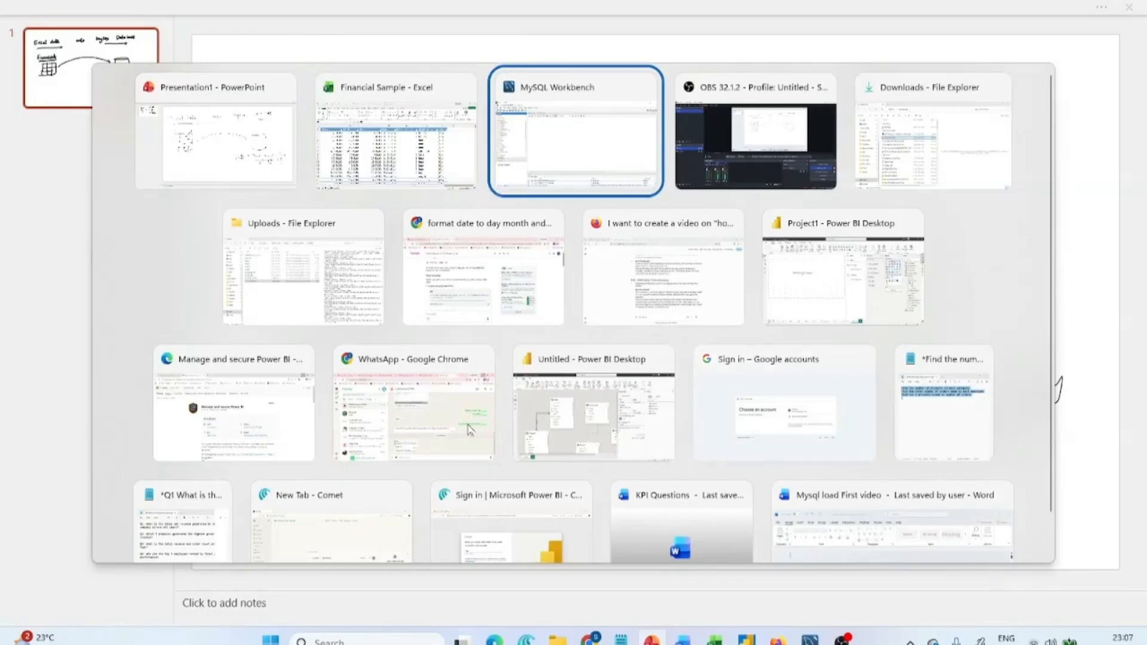
pyautogui.hotkey('alt', 'Tab')
pyautogui.hotkey('alt', 'Tab')
pyautogui.hotkey('alt', 'Tab')
pyautogui.hotkey('alt', 'Tab')
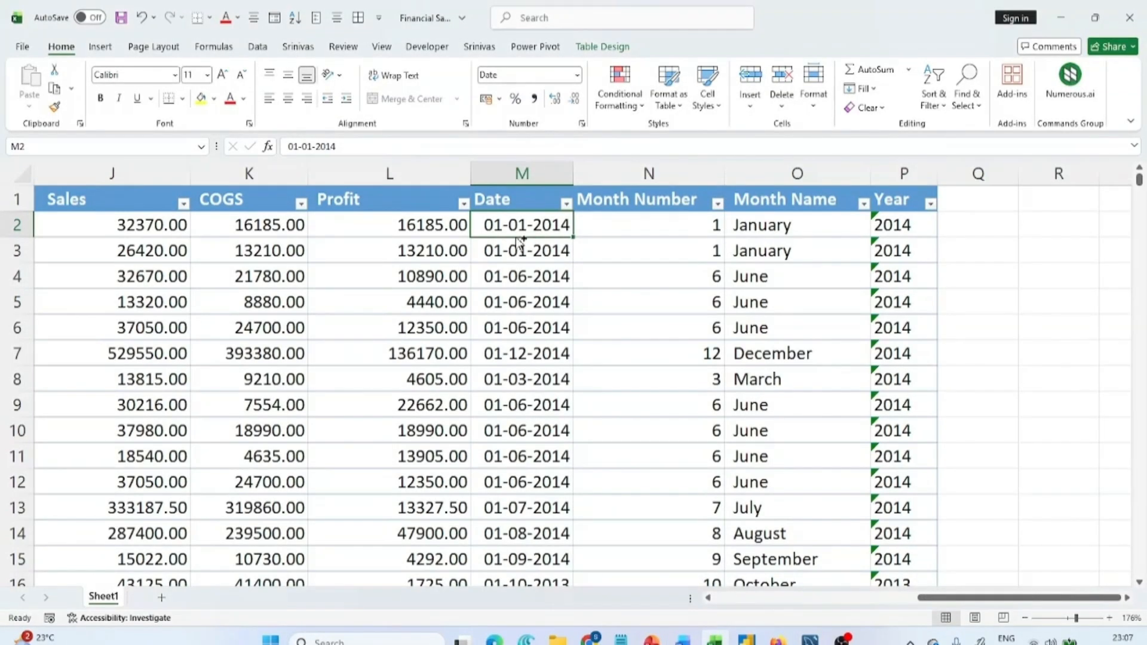
pyautogui.hotkey('ctrl', 'shift', 'Down')
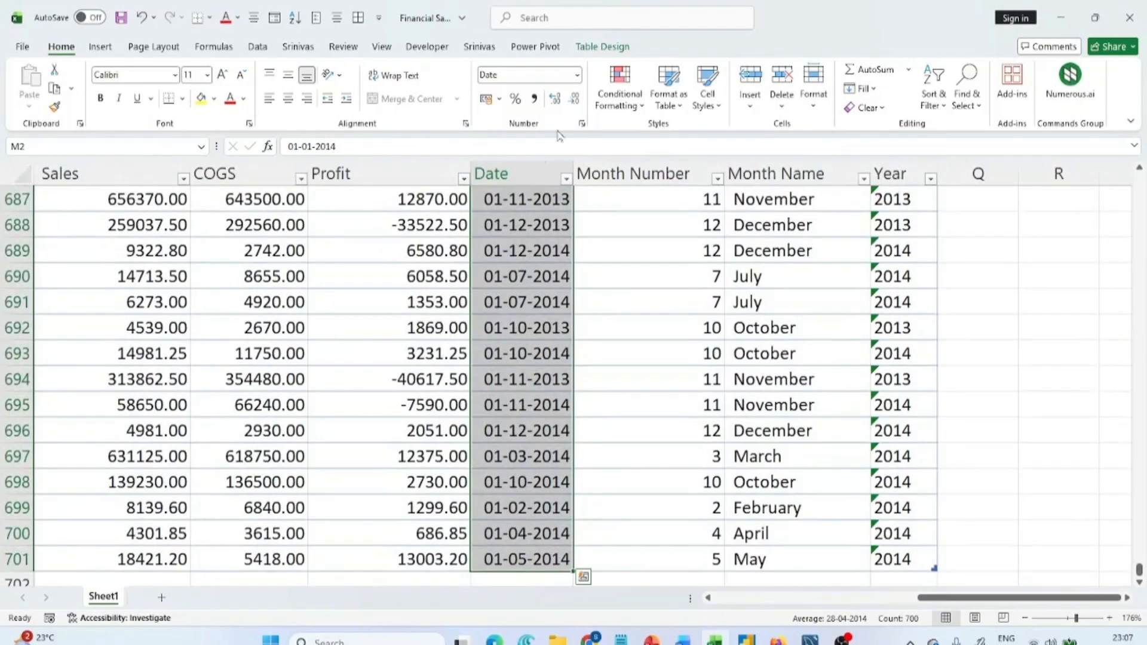
pyautogui.click(577, 75)
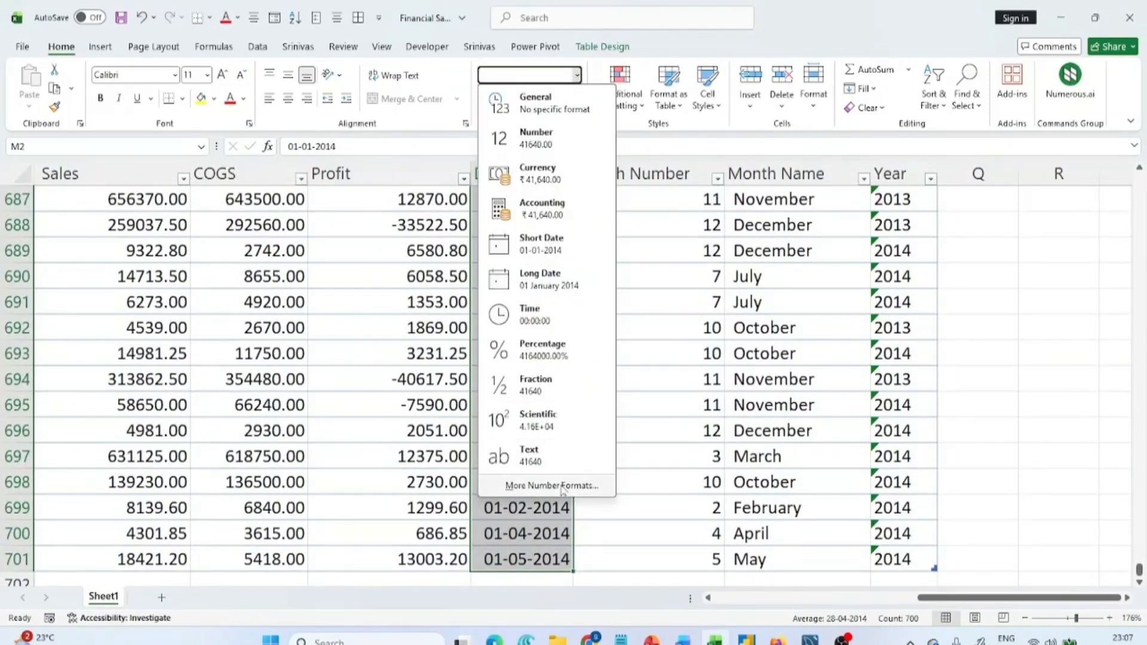
pyautogui.click(551, 486)
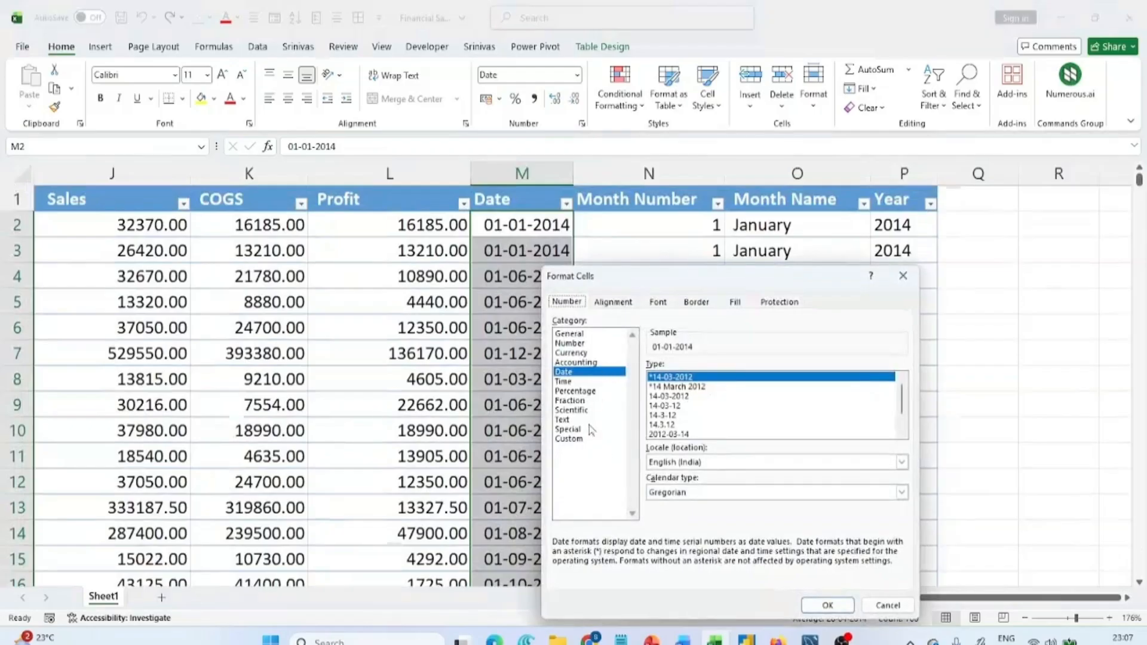
pyautogui.click(582, 440)
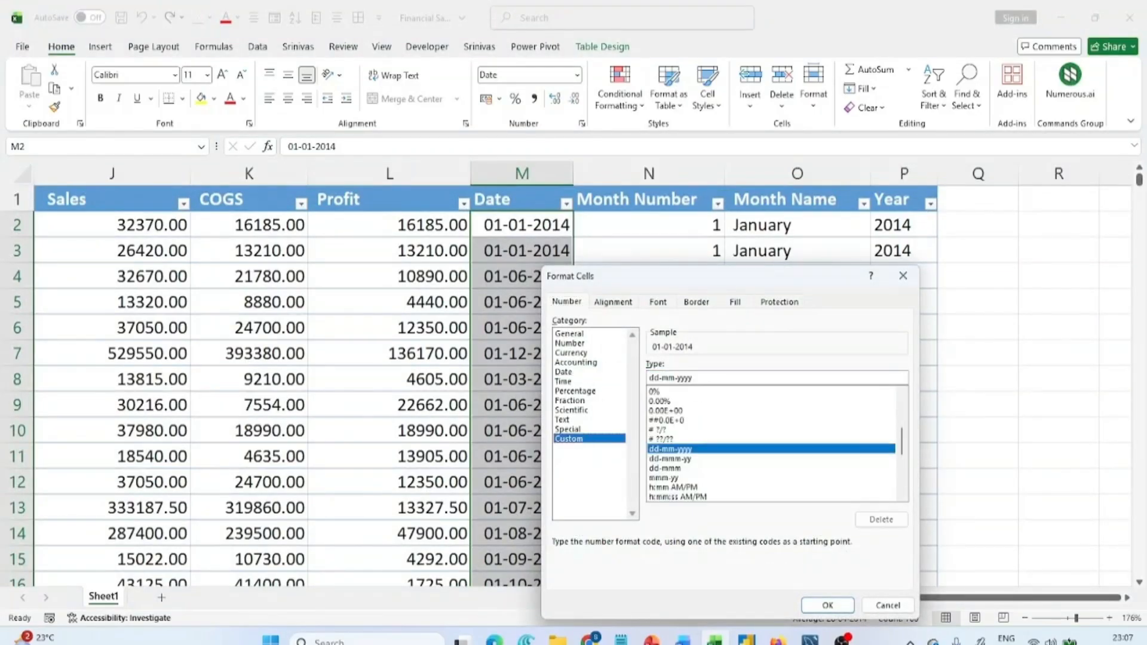
pyautogui.doubleClick(670, 378)
pyautogui.write('yyyy-mm-dd')
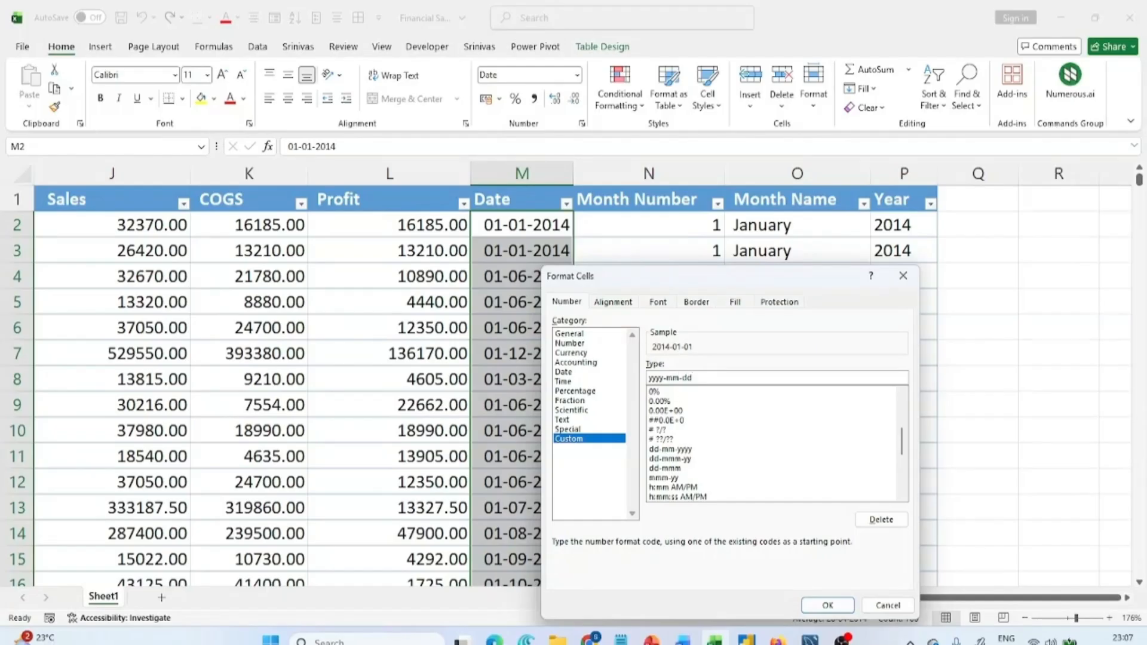
pyautogui.click(828, 605)
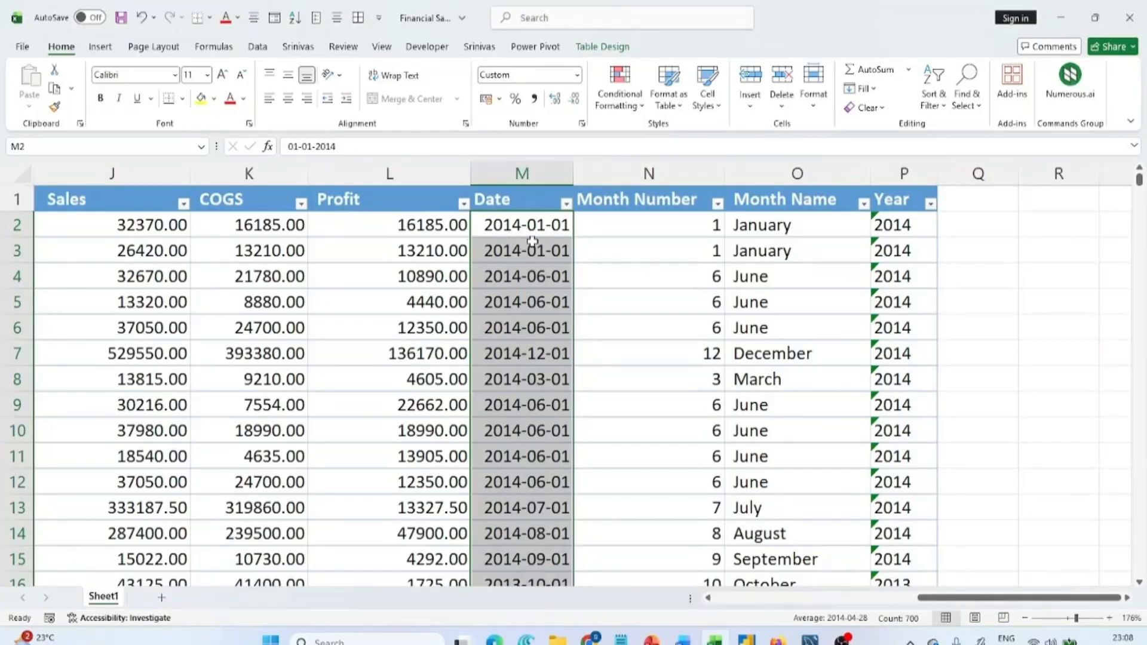
# Step: Examine the header names in row 1 from Segment to Discount Band for spaces
pyautogui.hscroll(-1, 458, 424)
pyautogui.hscroll(-5, 458, 424)
pyautogui.hscroll(-3, 459, 423)
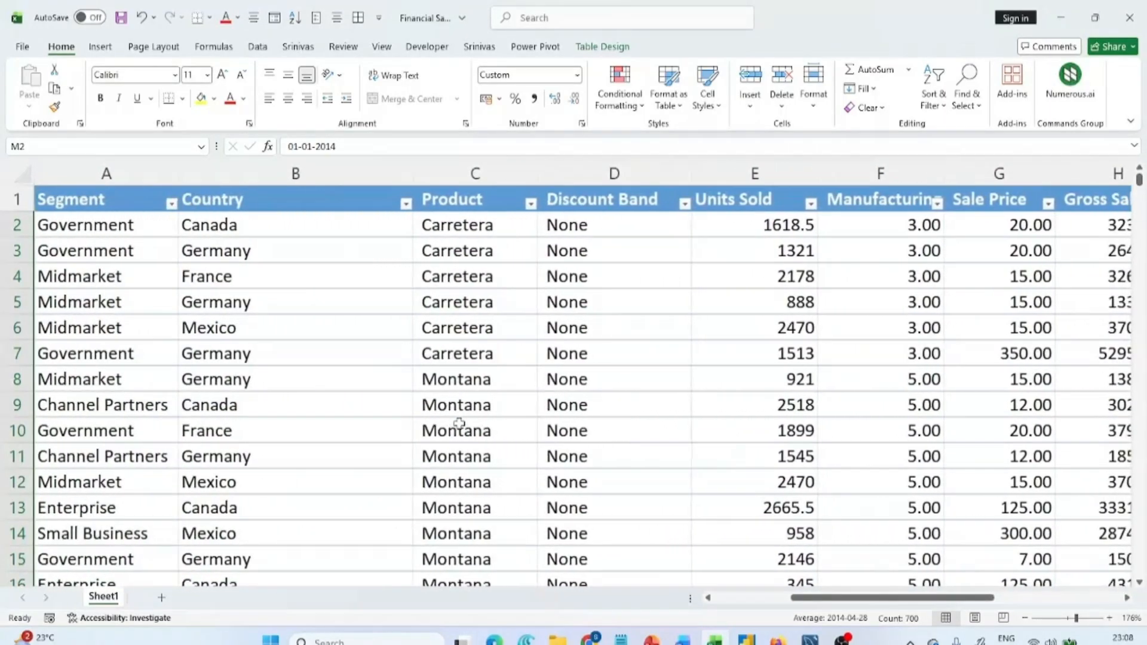
pyautogui.click(91, 203)
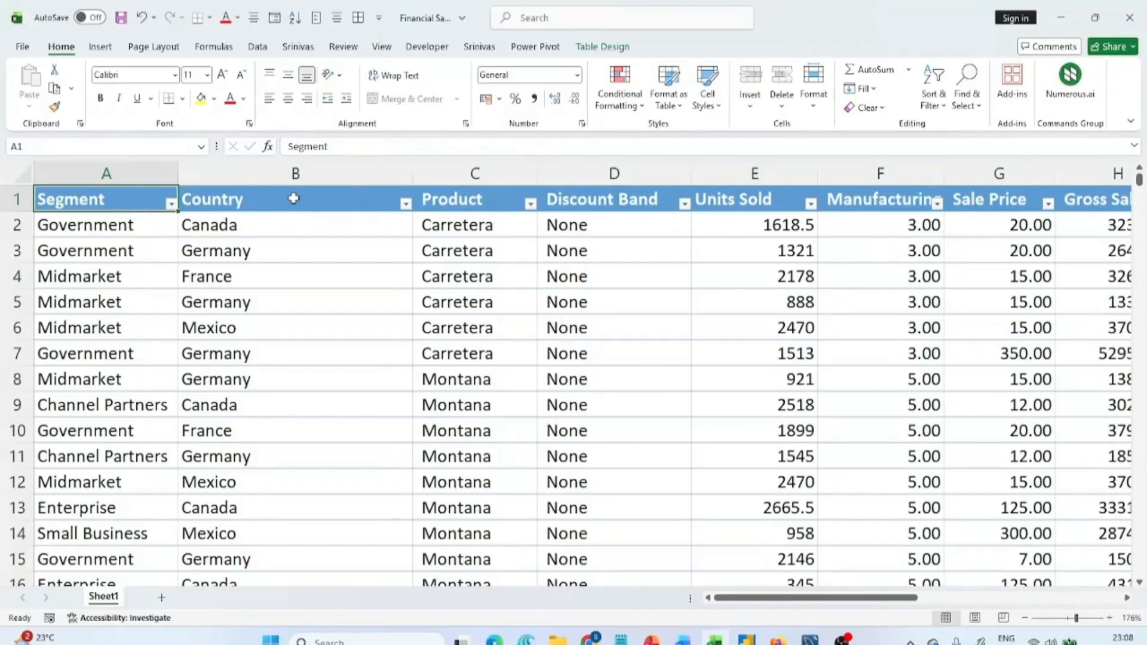
pyautogui.click(623, 203)
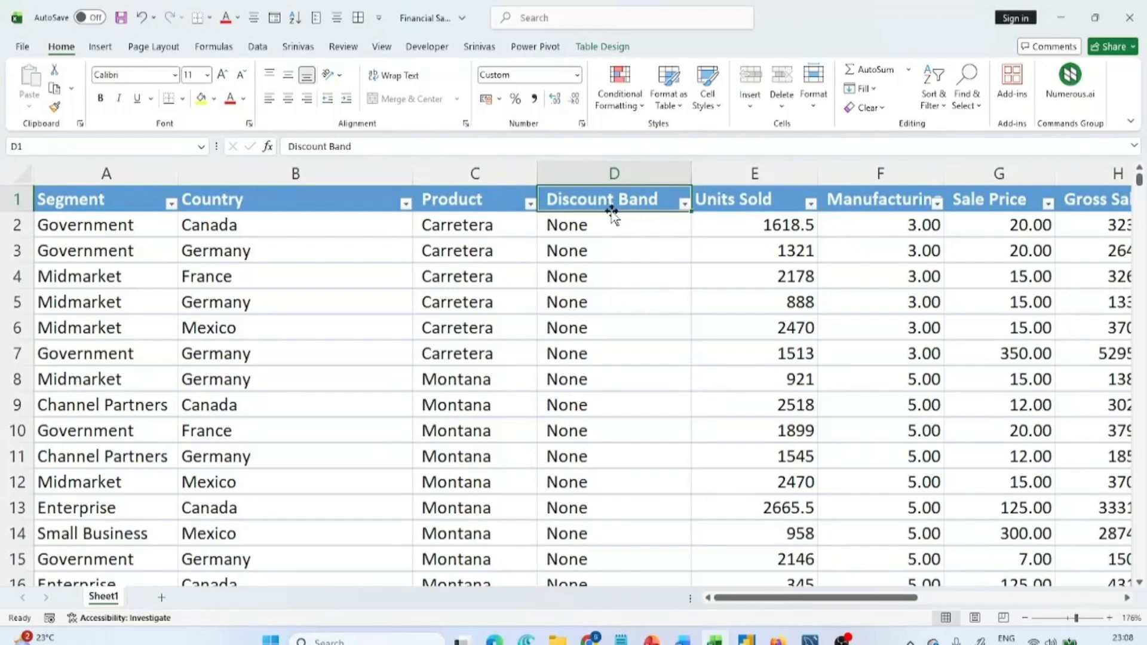
# Step: Replace every space with an underscore in the header row, A1:P1
pyautogui.click(114, 202)
pyautogui.hotkey('shift', 'Right')
pyautogui.hotkey('shift', 'Right')
pyautogui.hotkey('shift', 'Right')
pyautogui.hotkey('shift', 'Right')
pyautogui.hotkey('shift', 'Right')
pyautogui.hotkey('shift', 'Right')
pyautogui.hotkey('shift', 'Right')
pyautogui.hotkey('shift', 'Right')
pyautogui.hotkey('shift', 'Right')
pyautogui.hotkey('shift', 'Right')
pyautogui.hotkey('shift', 'Right')
pyautogui.hotkey('shift', 'Right')
pyautogui.hotkey('shift', 'Right')
pyautogui.hotkey('shift', 'Right')
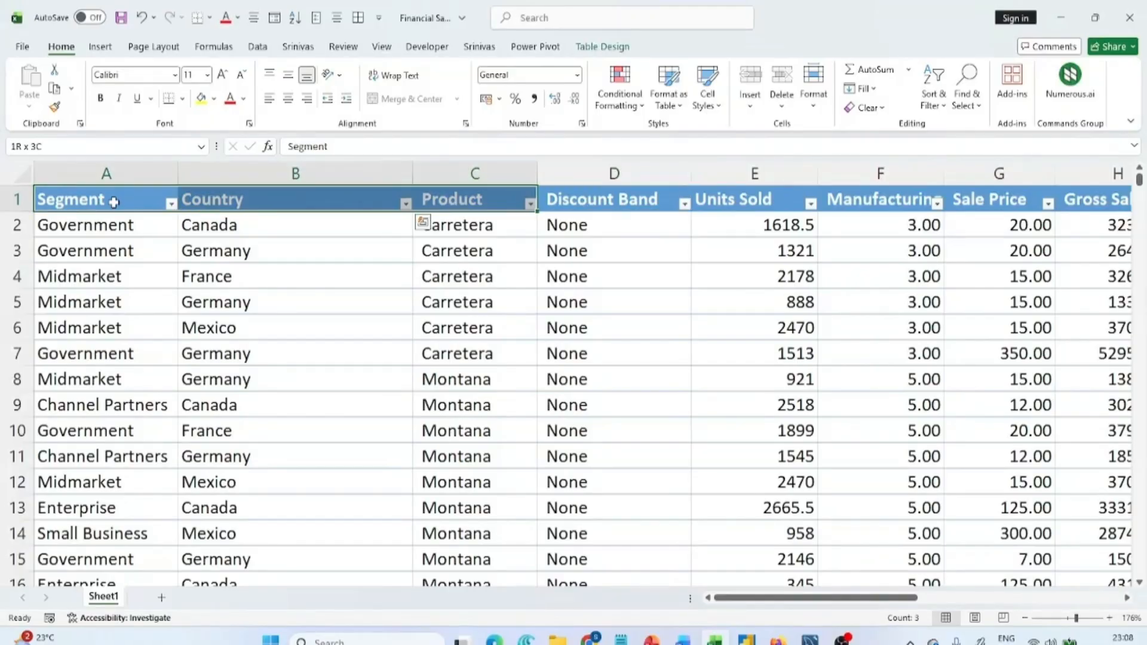
pyautogui.hotkey('shift', 'Right')
pyautogui.hotkey('shift', 'Right')
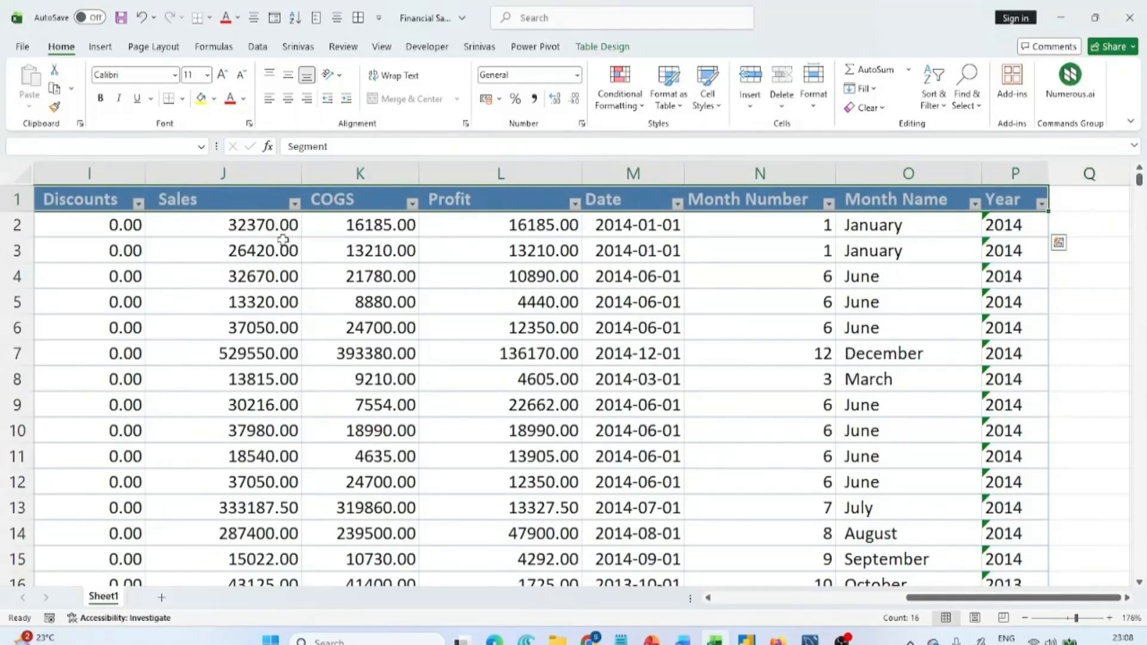
pyautogui.hotkey('ctrl', 'h')
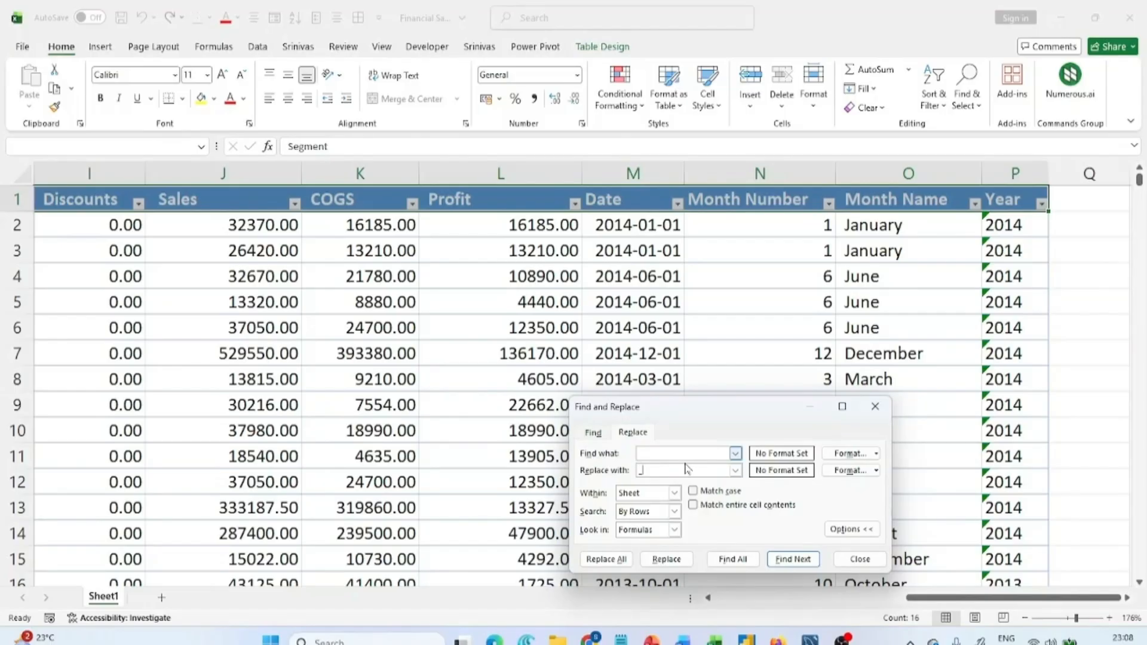
pyautogui.click(605, 560)
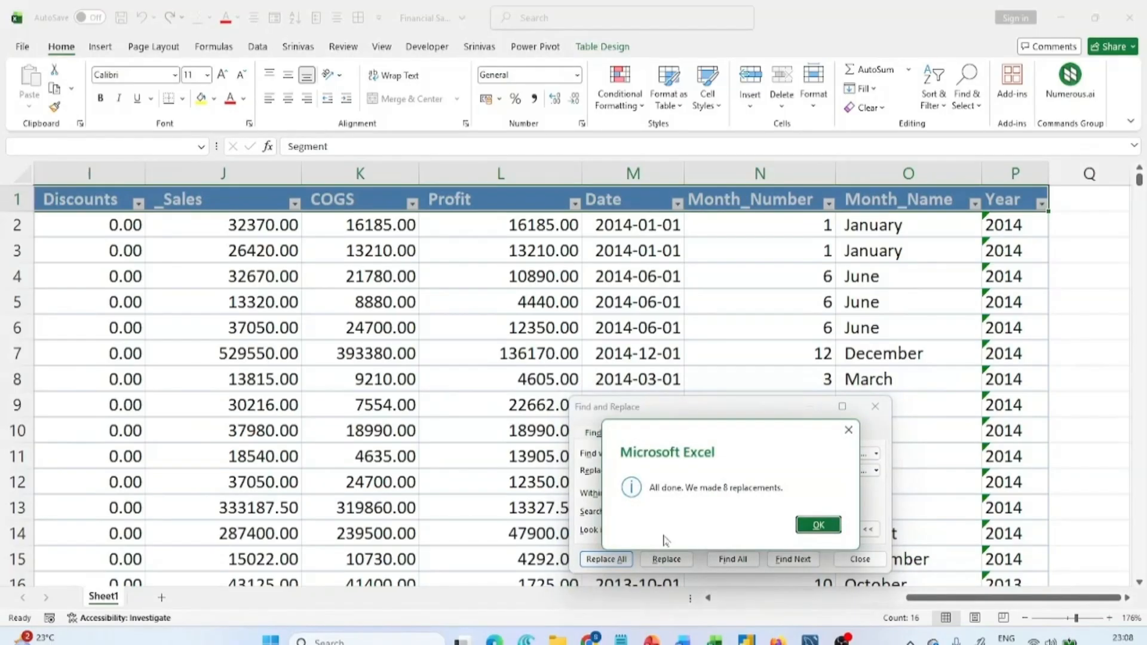
pyautogui.click(815, 526)
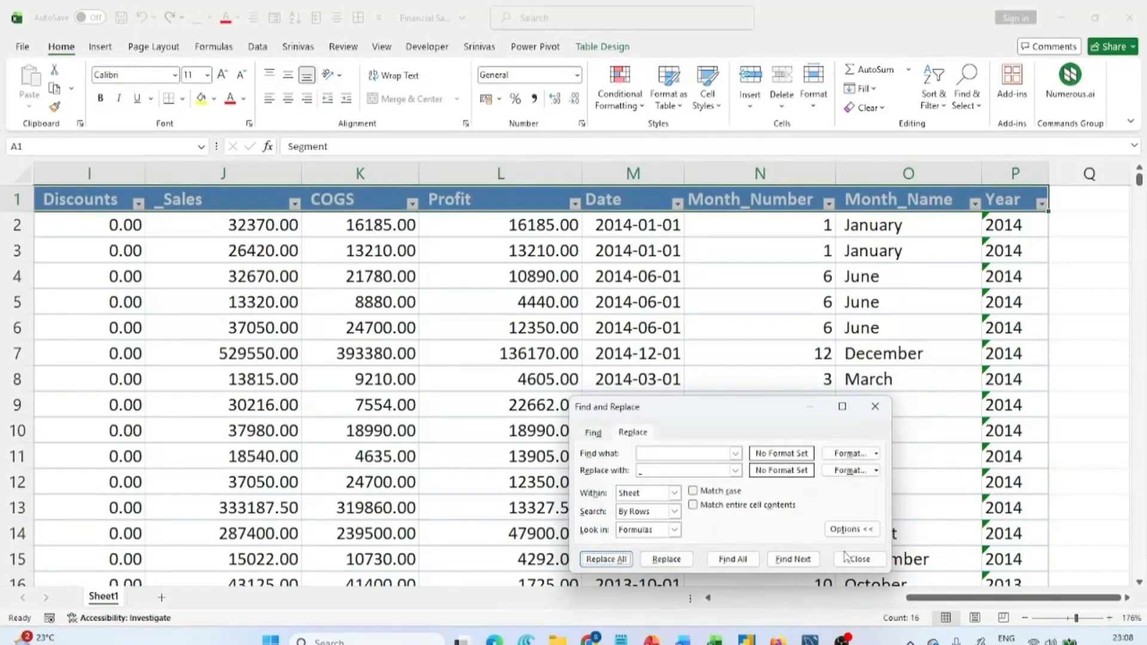
pyautogui.click(848, 560)
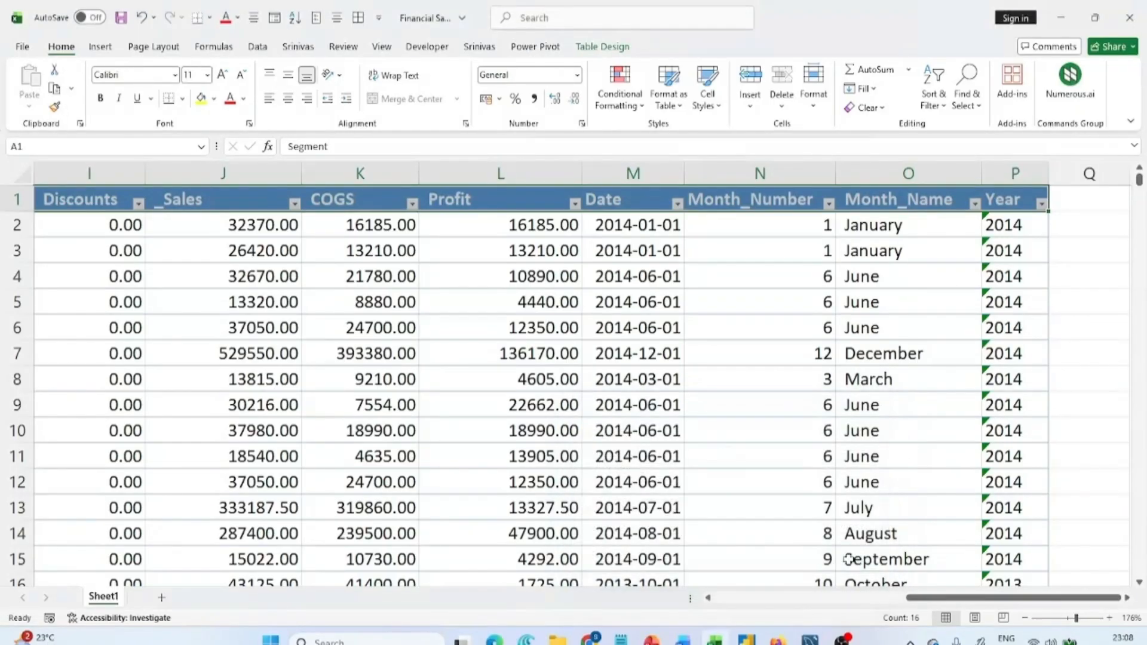
# Step: Review the row 1 headers from Month_Number back to Segment, and check the workbook's file name and location
pyautogui.click(705, 201)
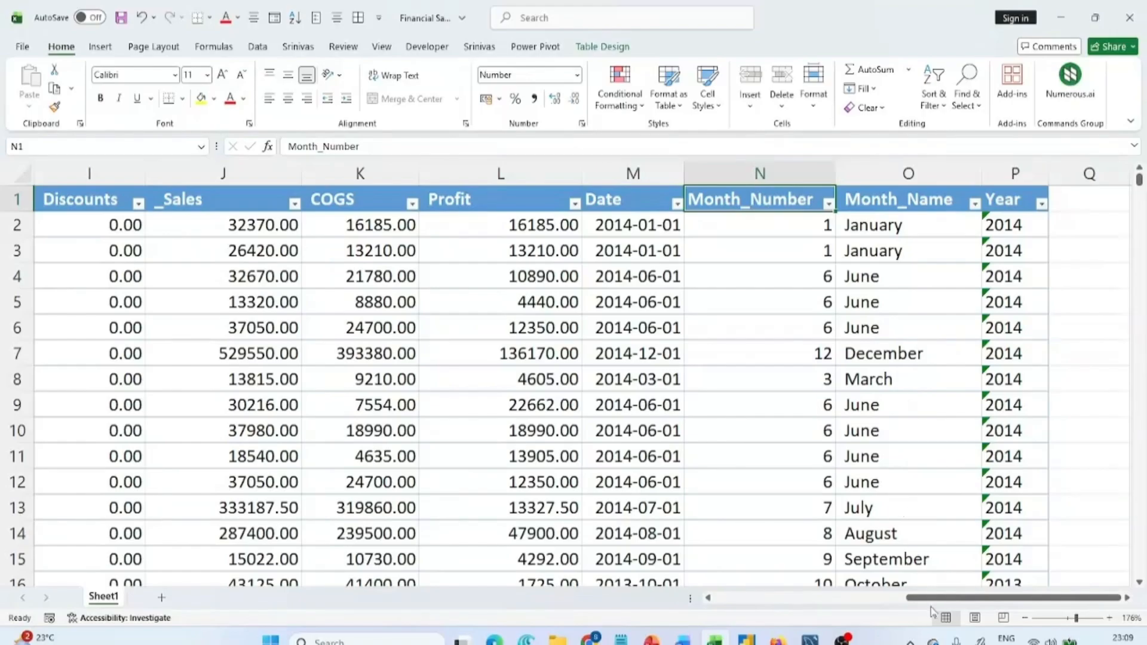
pyautogui.moveTo(927, 601); pyautogui.dragTo(761, 610)
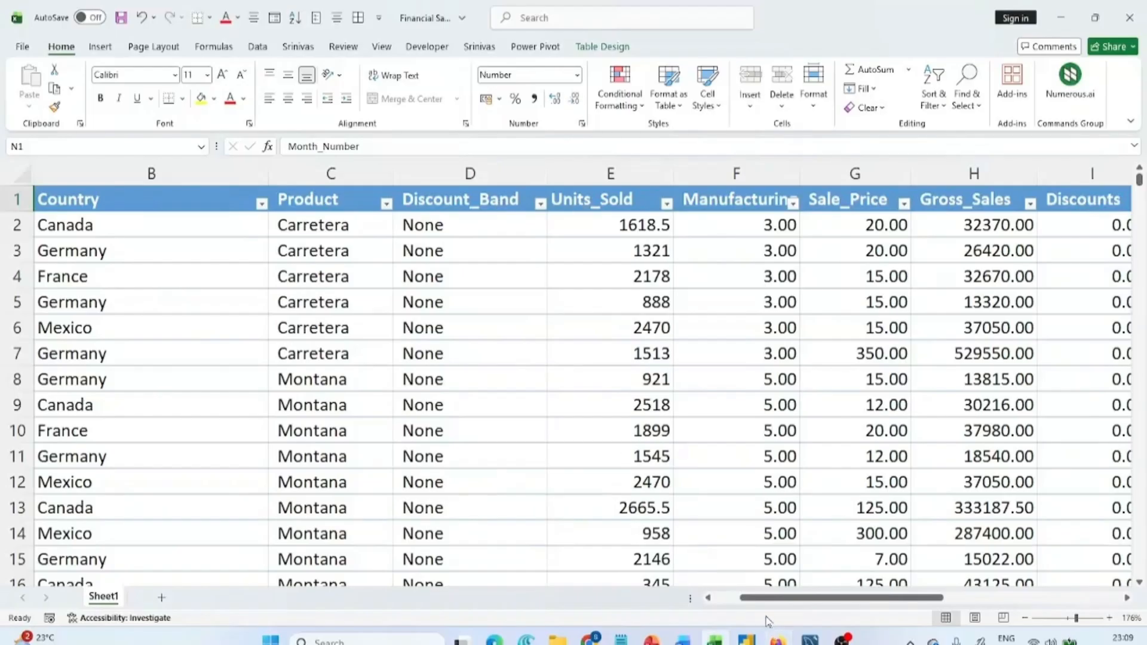
pyautogui.moveTo(757, 603); pyautogui.dragTo(520, 604)
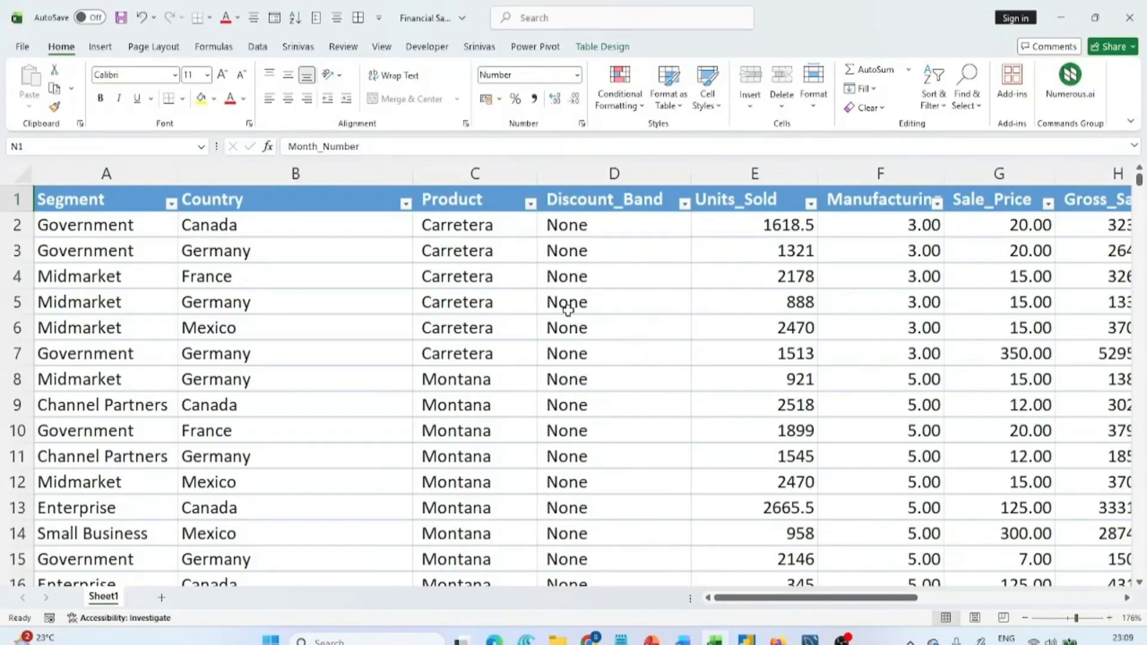
pyautogui.click(423, 30)
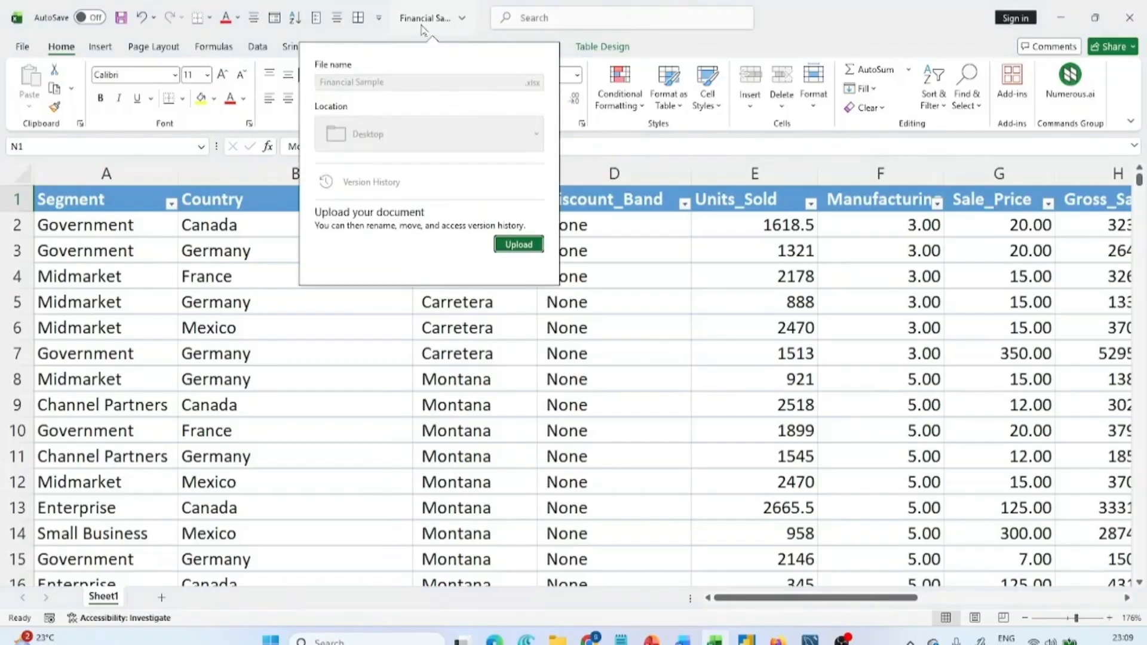
pyautogui.click(422, 28)
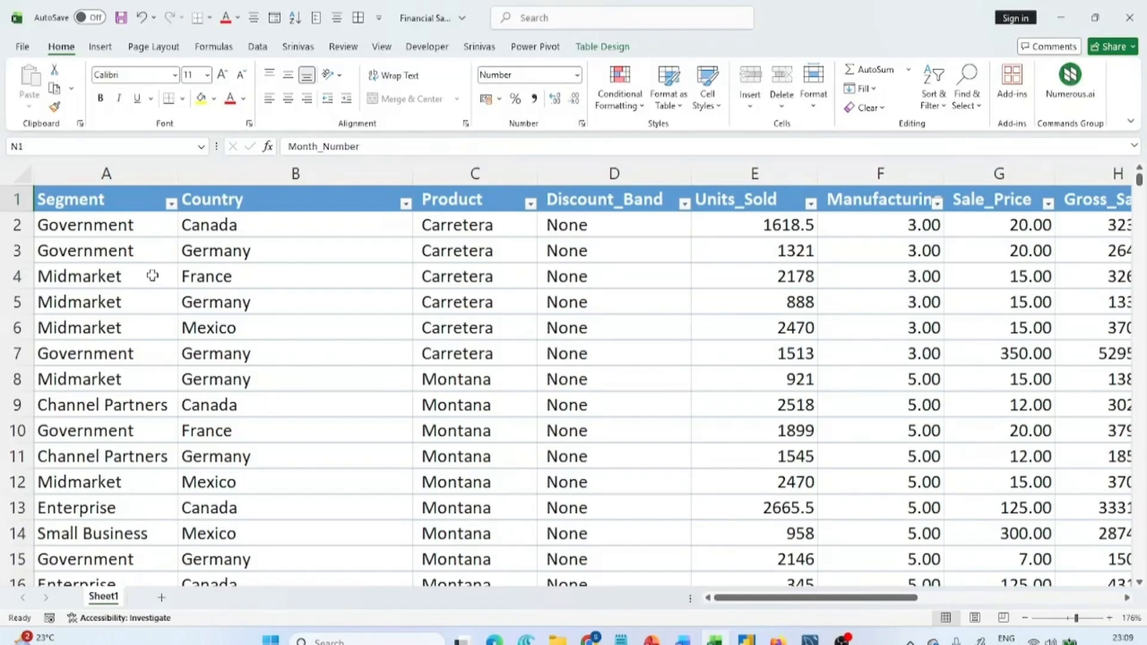
# Step: Save the workbook as Financial Sample in CSV (Comma delimited) format in the DLpract folder, replacing the existing file
pyautogui.click(19, 50)
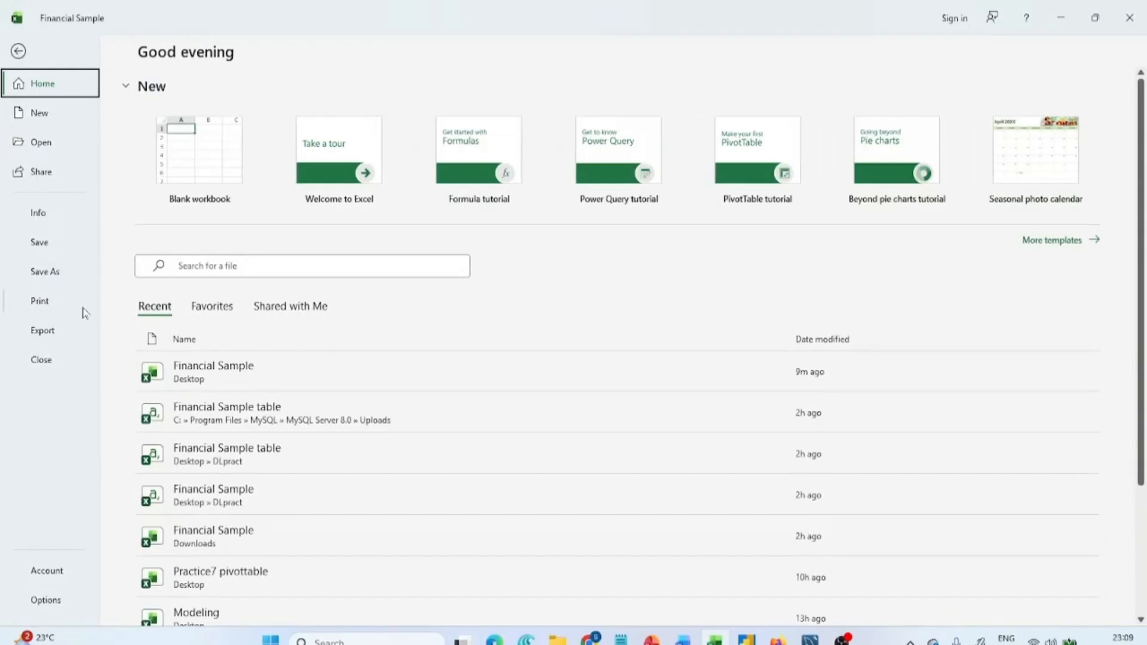
pyautogui.click(55, 261)
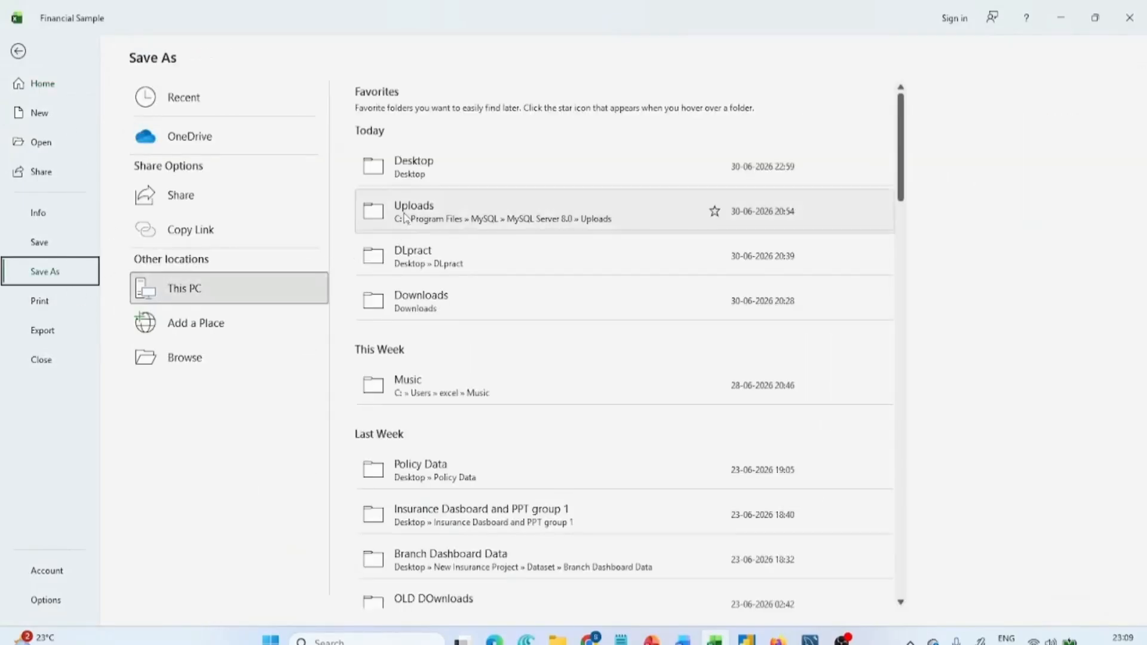
pyautogui.click(445, 258)
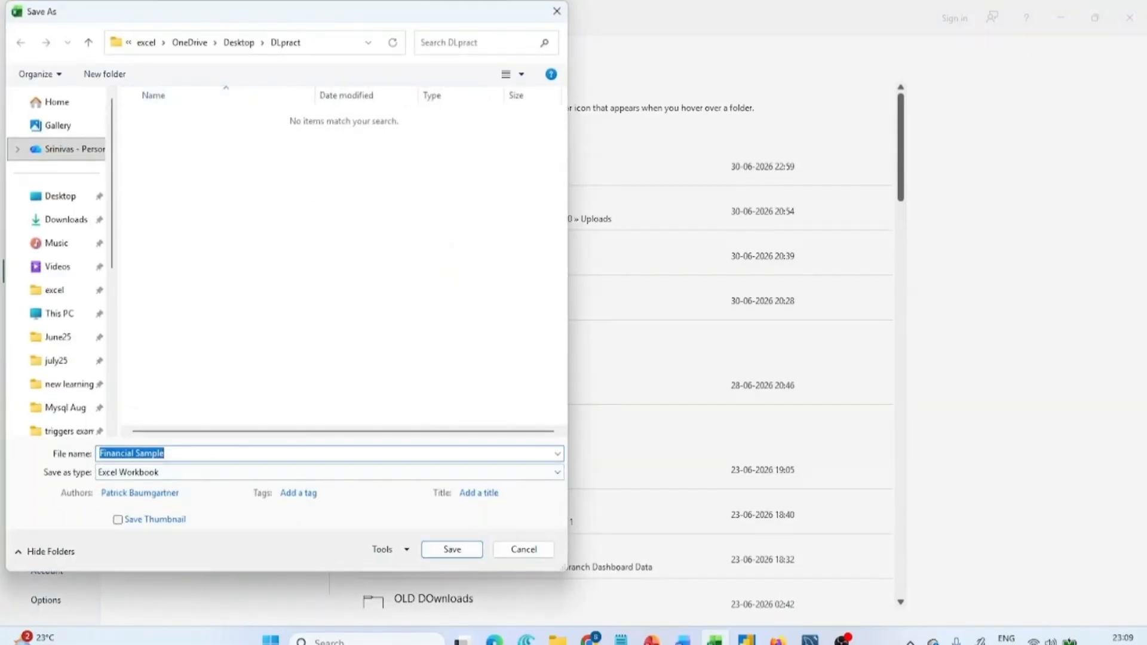
pyautogui.click(217, 475)
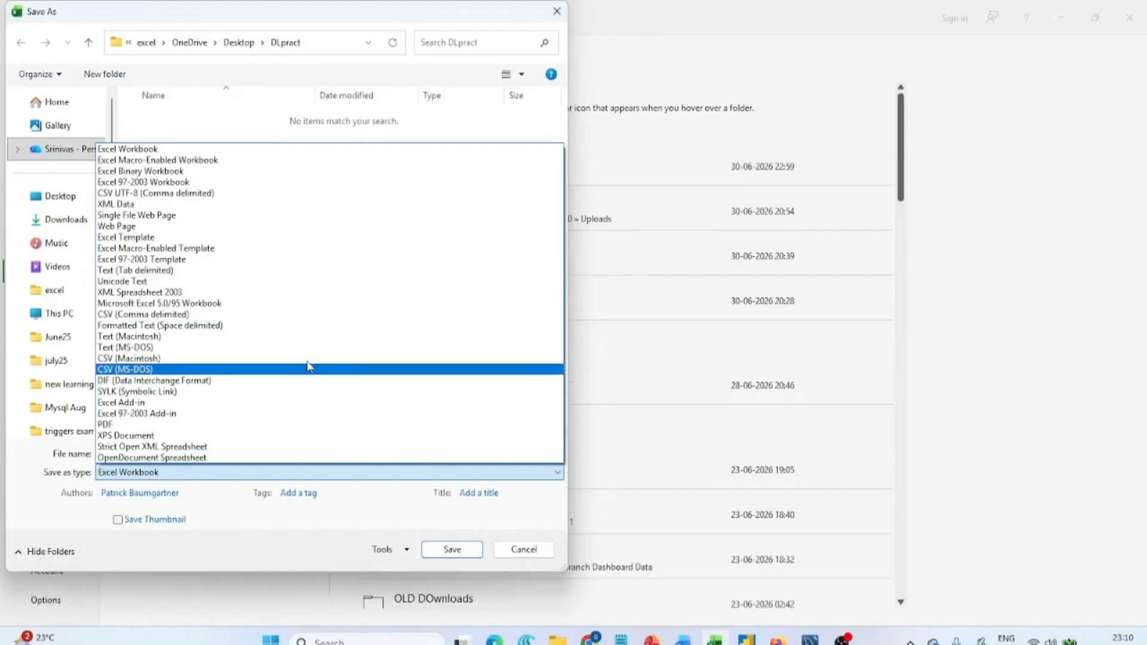
pyautogui.click(267, 320)
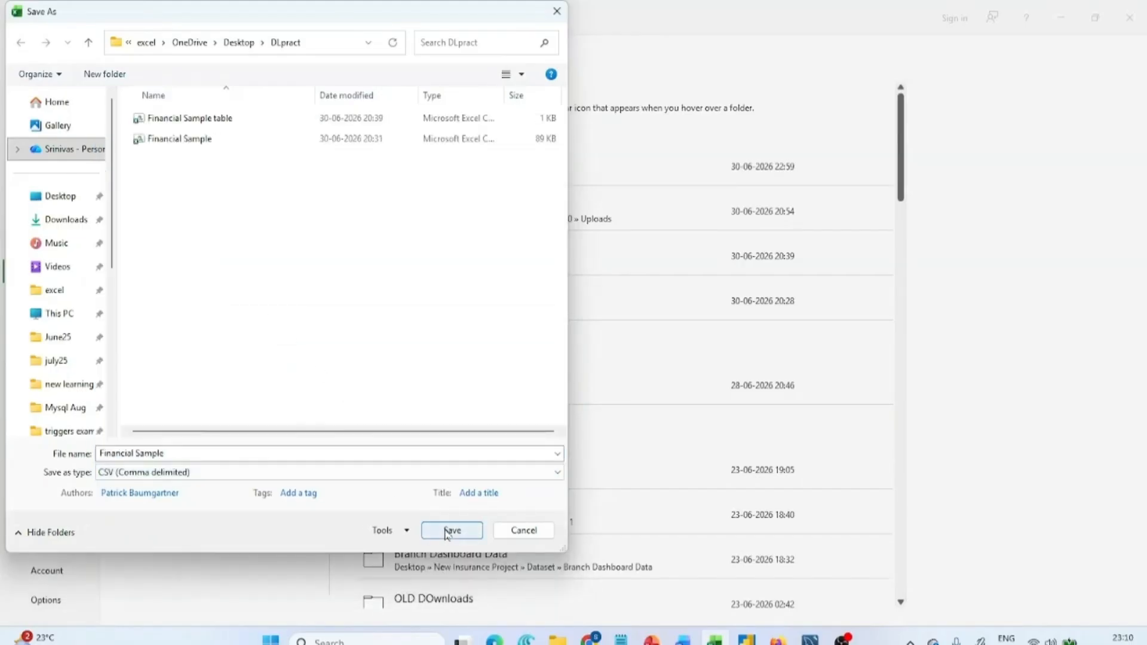
pyautogui.click(452, 531)
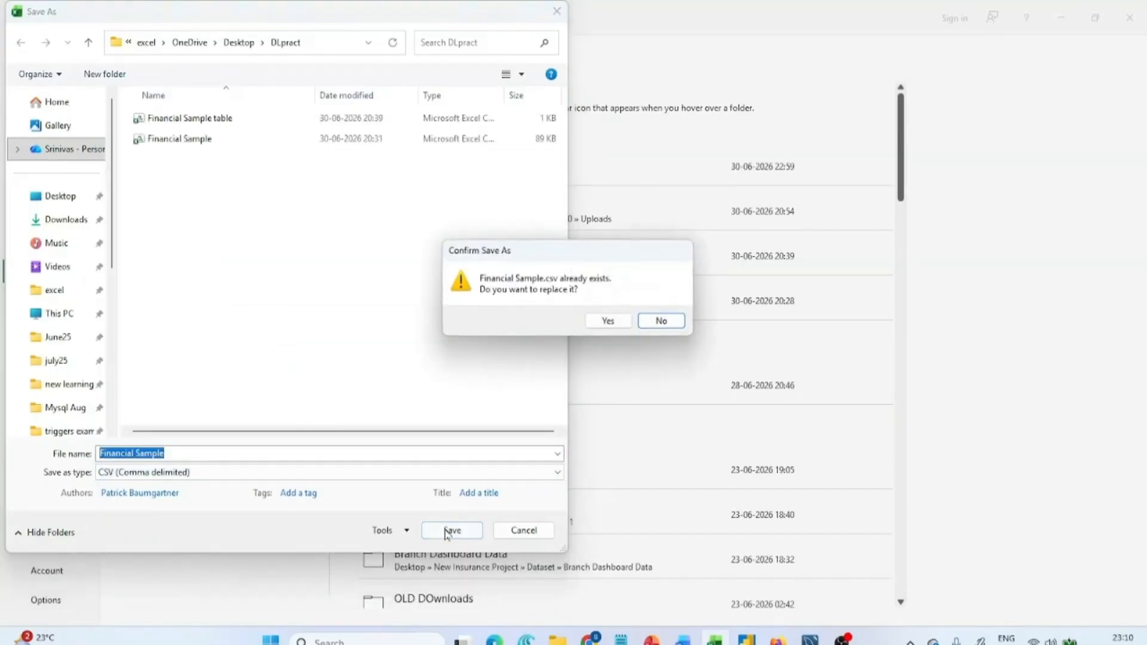
pyautogui.click(616, 323)
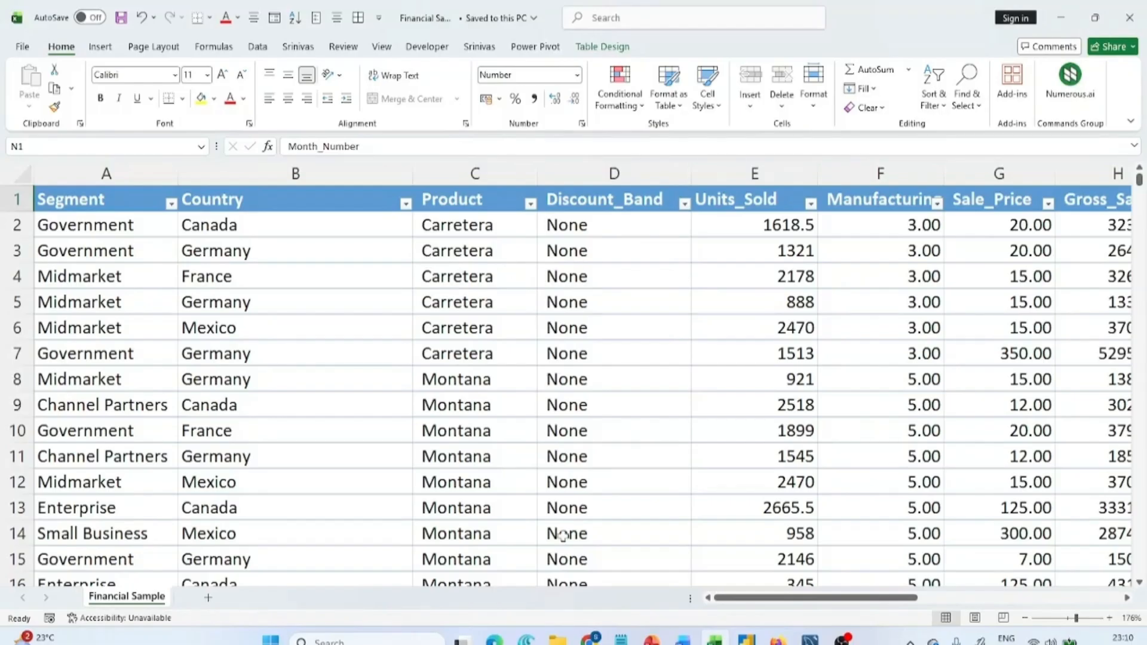
# Step: Switch to MySQL Workbench, then write and run a statement that creates the database newdb
pyautogui.click(810, 638)
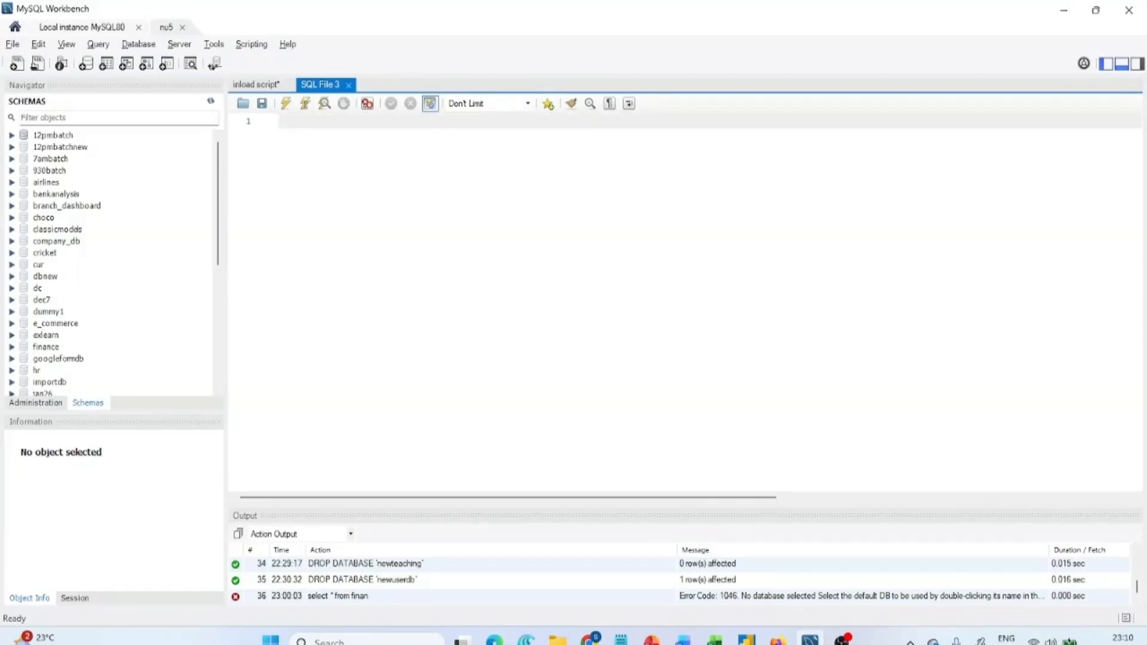
pyautogui.write('creae')
pyautogui.press('BackSpace')
pyautogui.write('te database')
pyautogui.scroll(12, 685, 303)
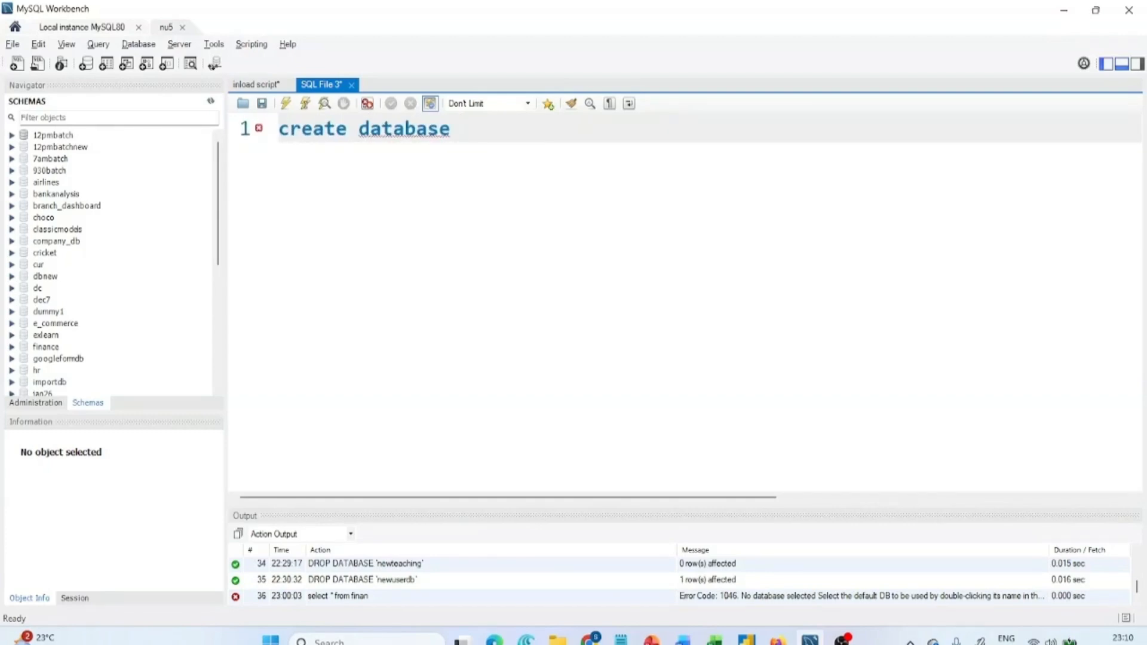
pyautogui.write('newd')
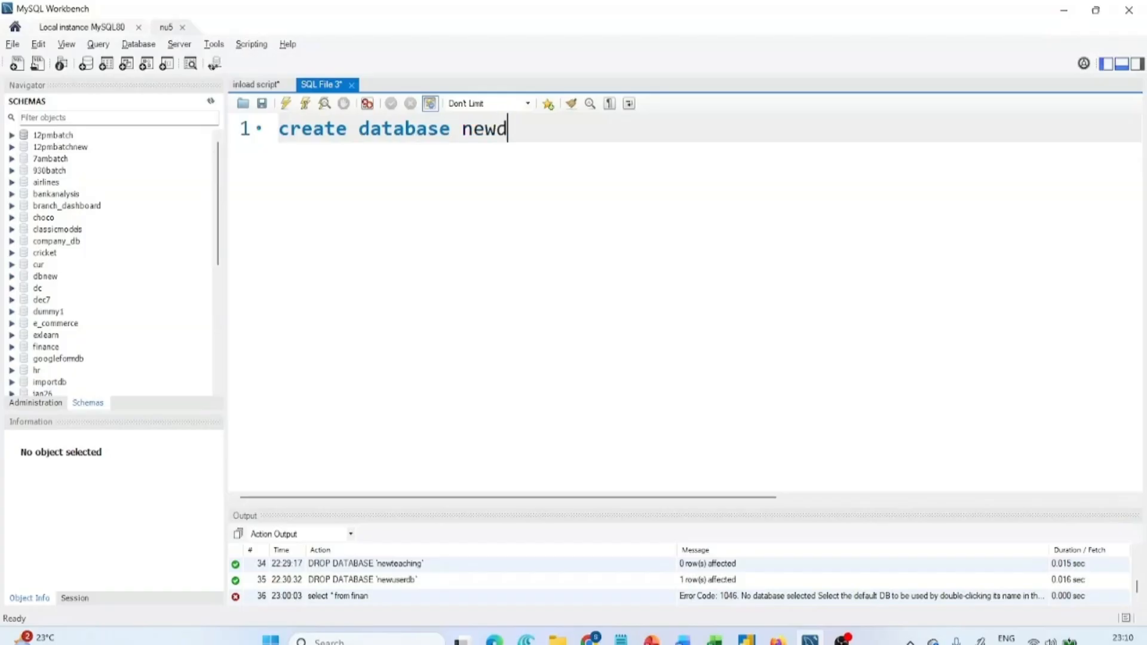
pyautogui.write('b;')
pyautogui.click(302, 106)
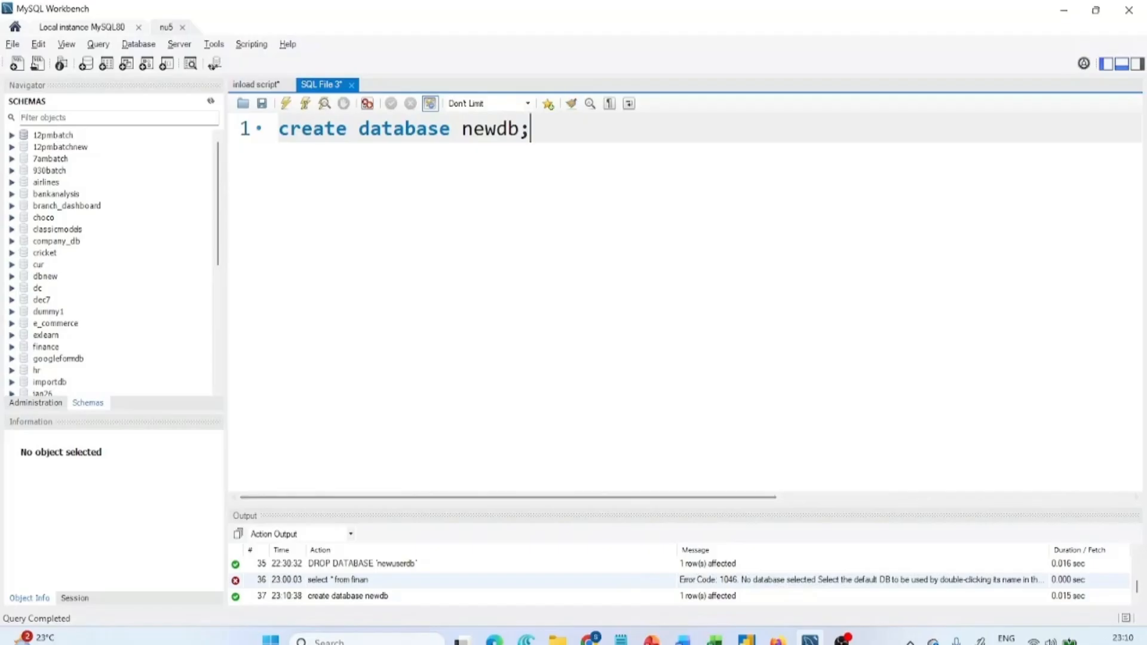
# Step: Add the statement use newdb; on line 2 and run it
pyautogui.press('Return')
pyautogui.write('use newdb;')
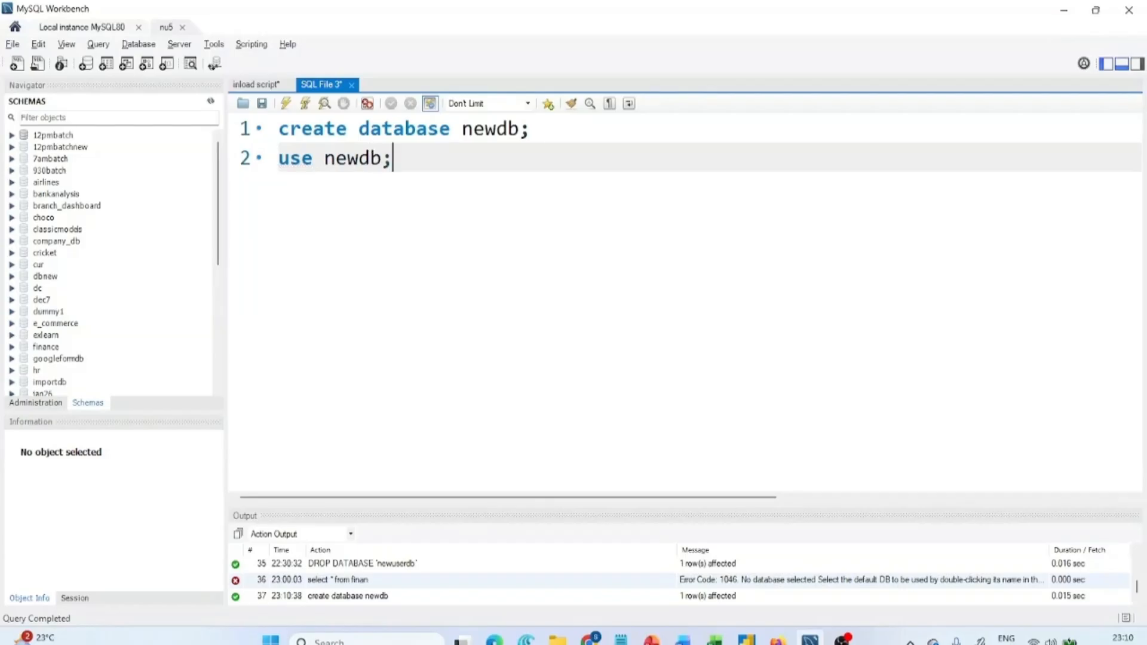
pyautogui.click(305, 104)
# Step: Refresh the schema list and select the Tables node of newdb
pyautogui.click(208, 105)
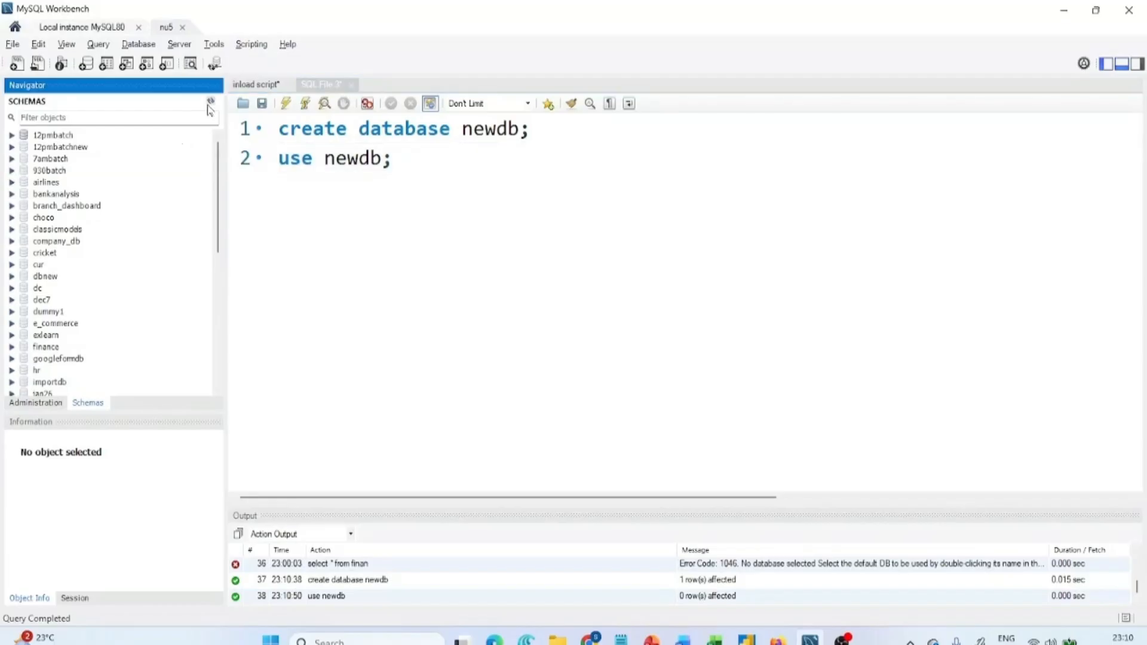
pyautogui.click(211, 106)
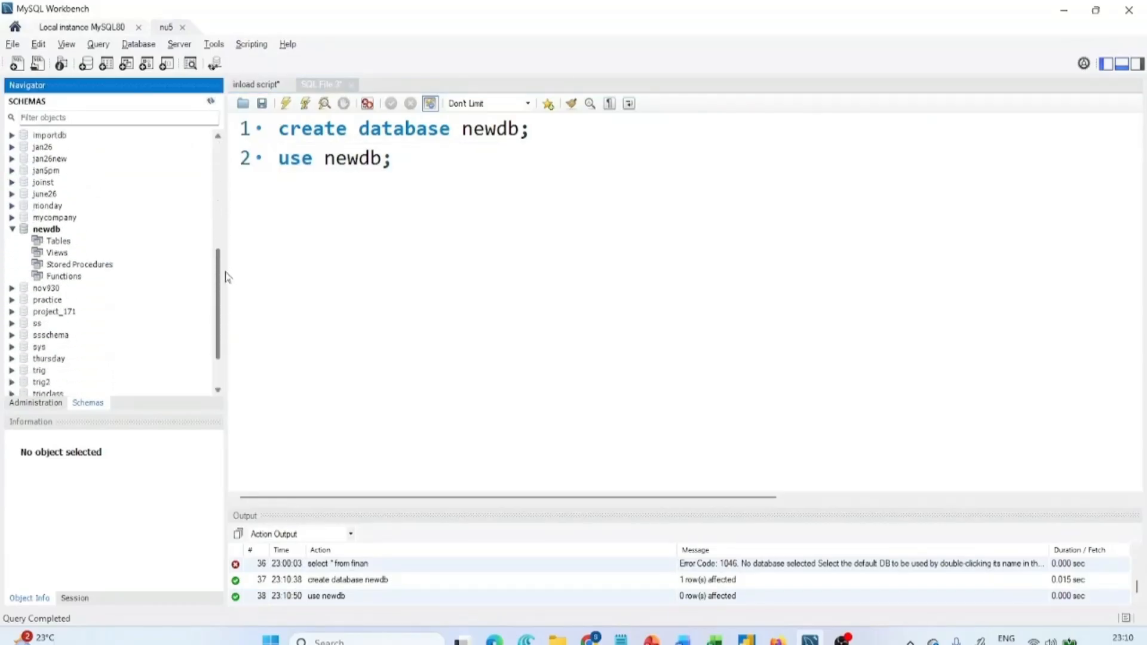
pyautogui.scroll(-1, 60, 227)
pyautogui.click(61, 220)
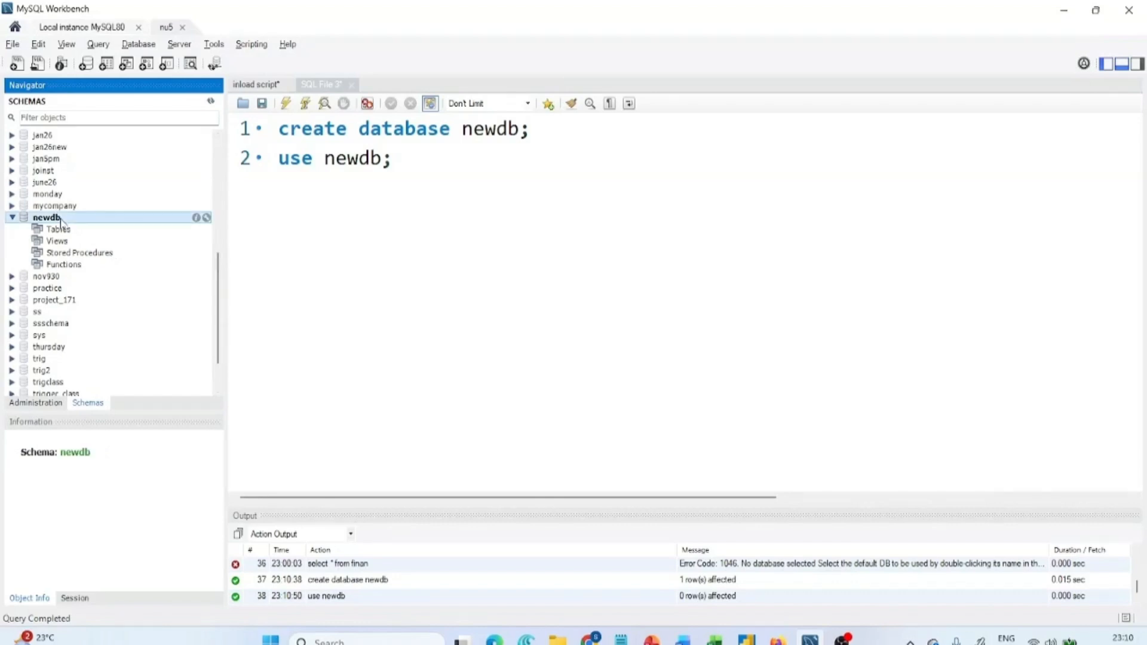
pyautogui.click(79, 231)
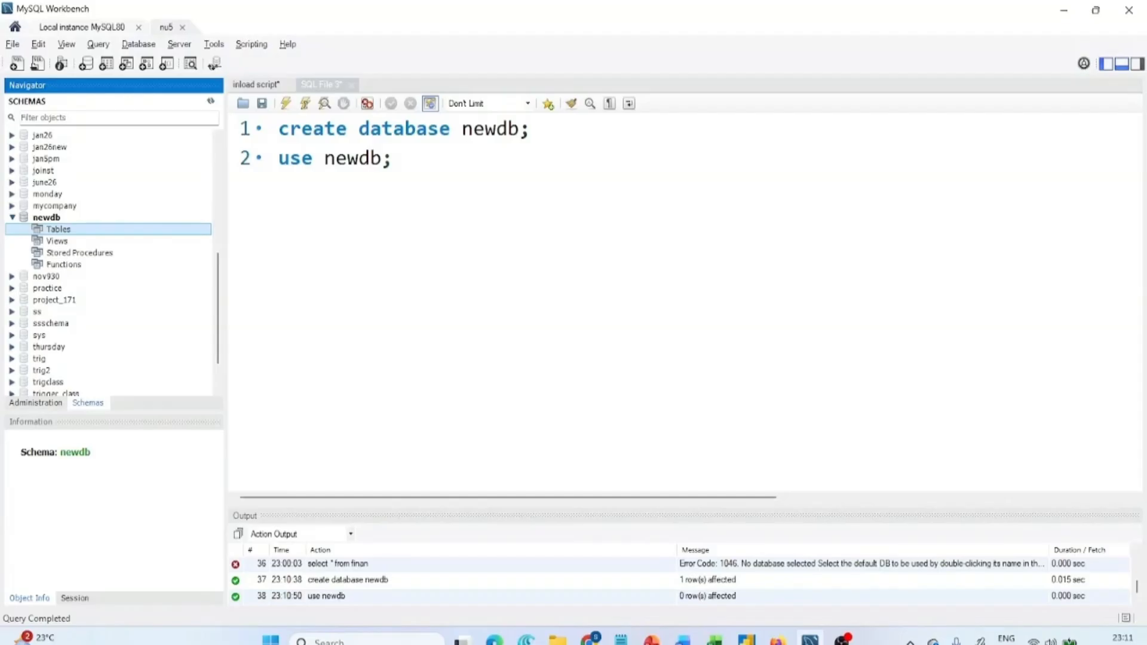
pyautogui.click(394, 159)
pyautogui.press('Return')
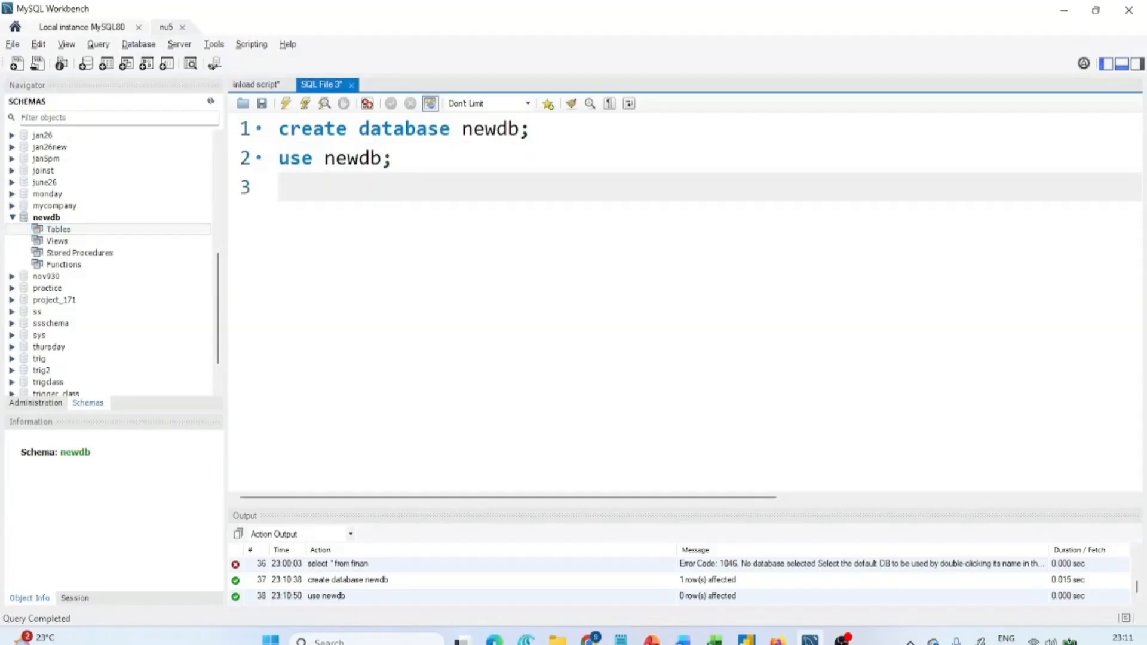
pyautogui.write('create')
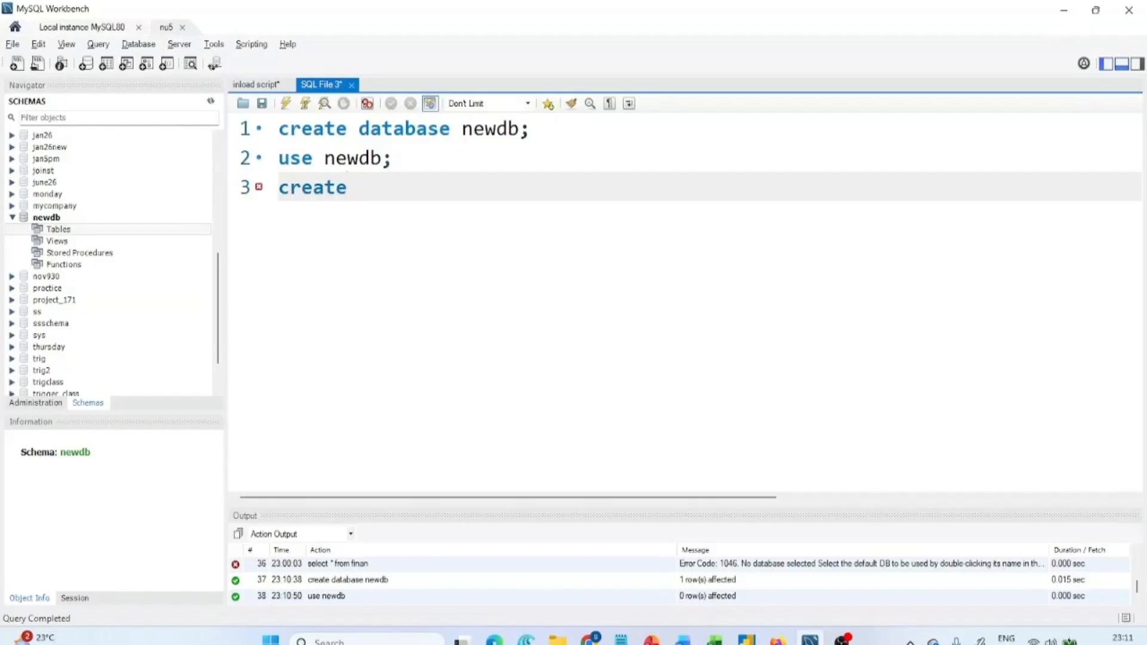
# Step: Switch to the Financial Sample file in Excel and clear all data from rows 2 to 701, keeping the header row
pyautogui.hotkey('alt', 'Tab')
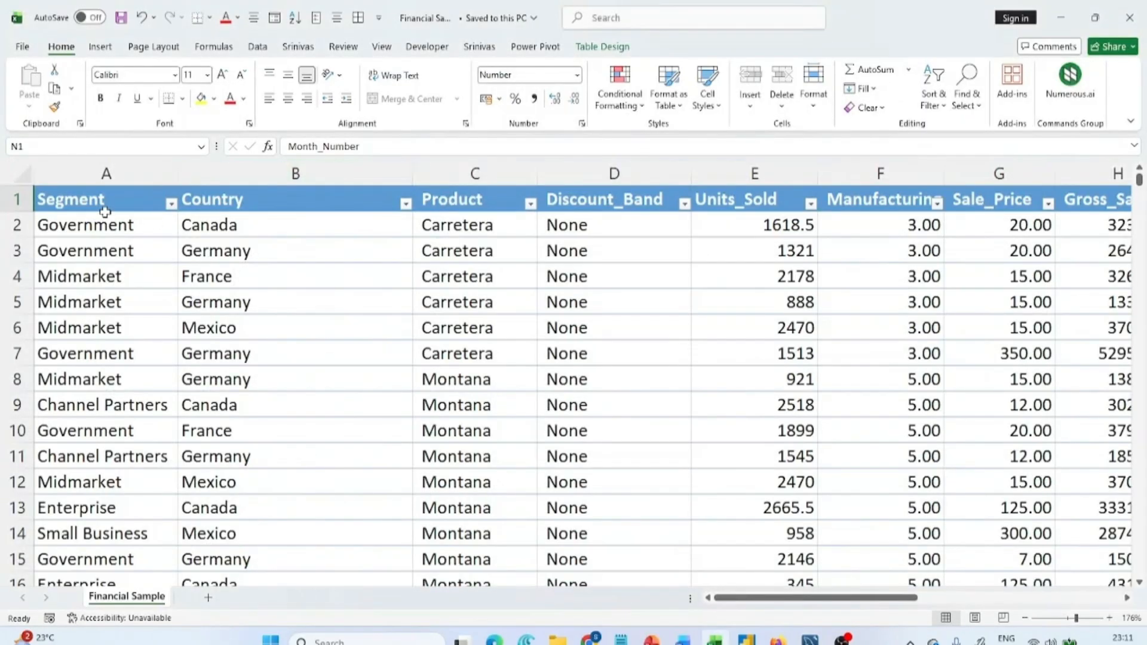
pyautogui.click(104, 206)
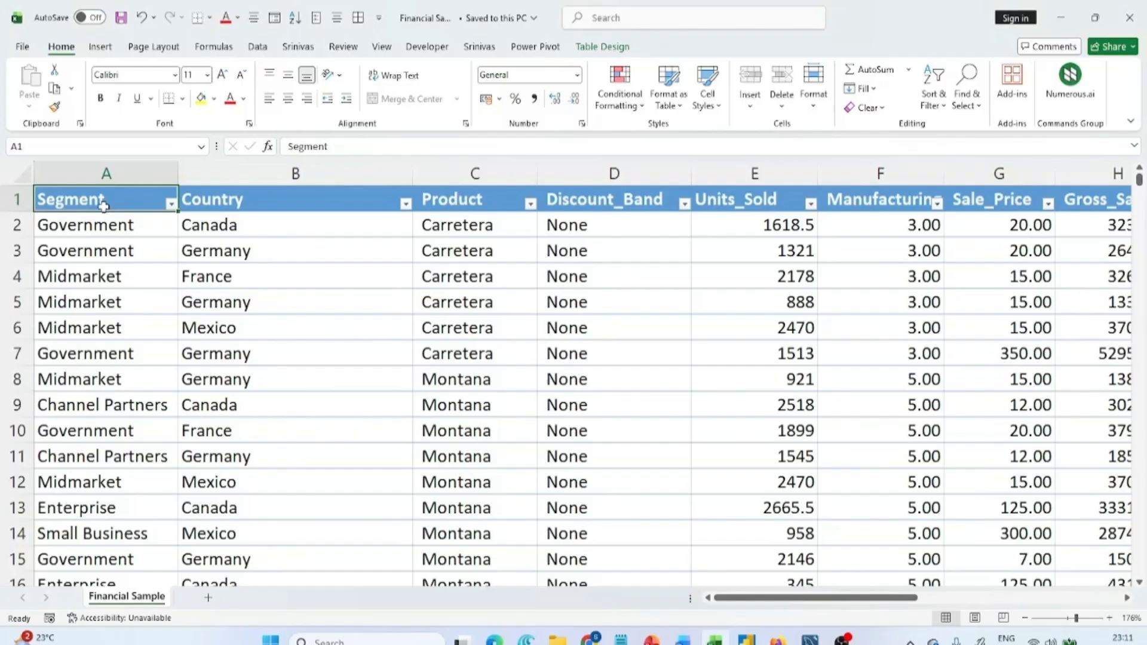
pyautogui.hotkey('ctrl', 'shift', 'Right')
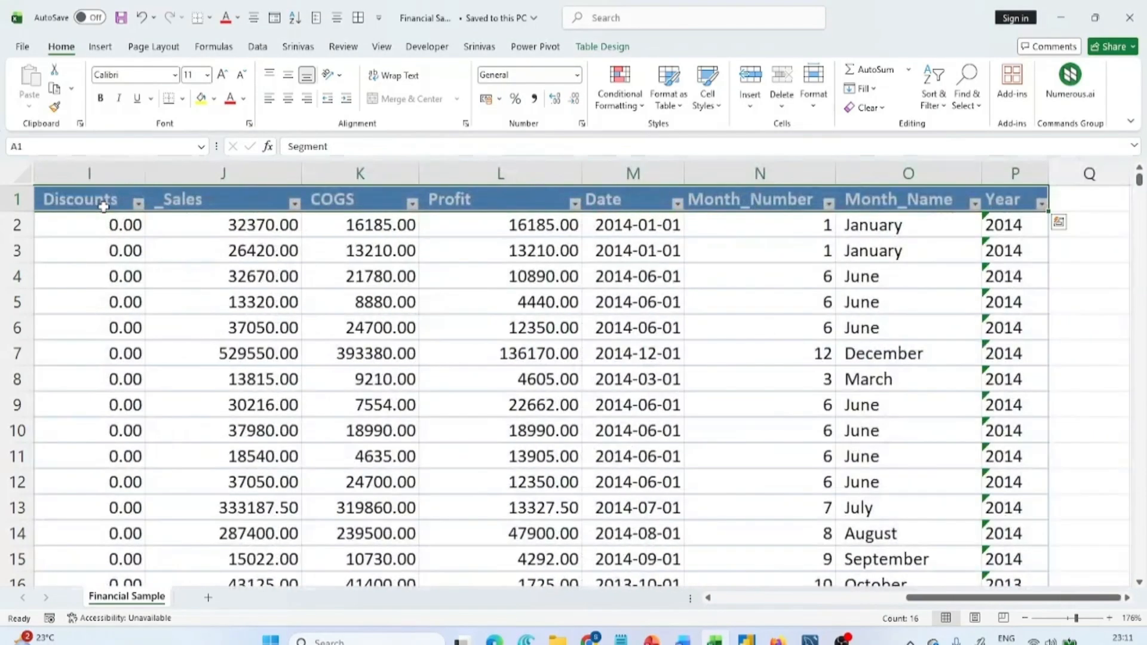
pyautogui.hotkey('ctrl', 'Home')
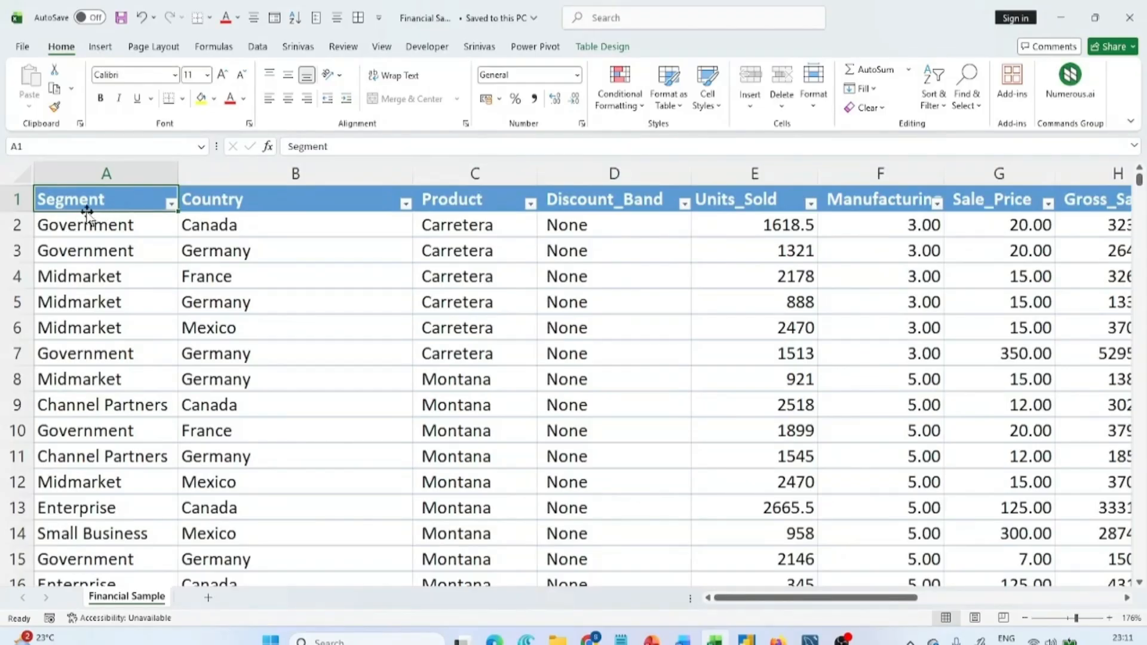
pyautogui.click(26, 224)
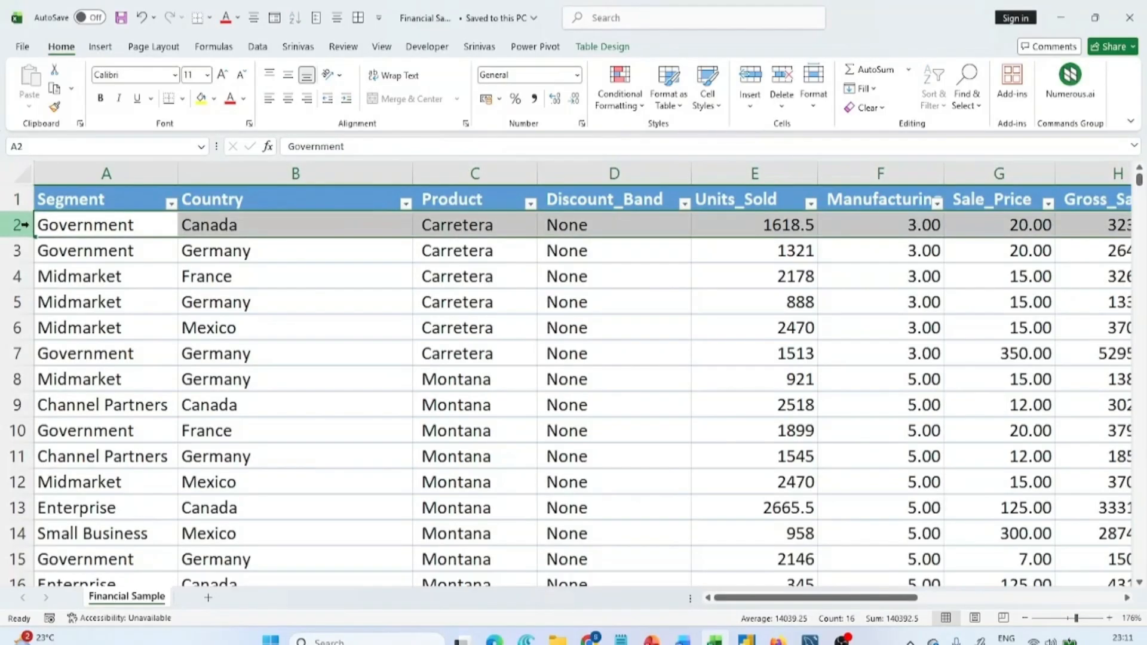
pyautogui.hotkey('ctrl', 'shift', 'Down')
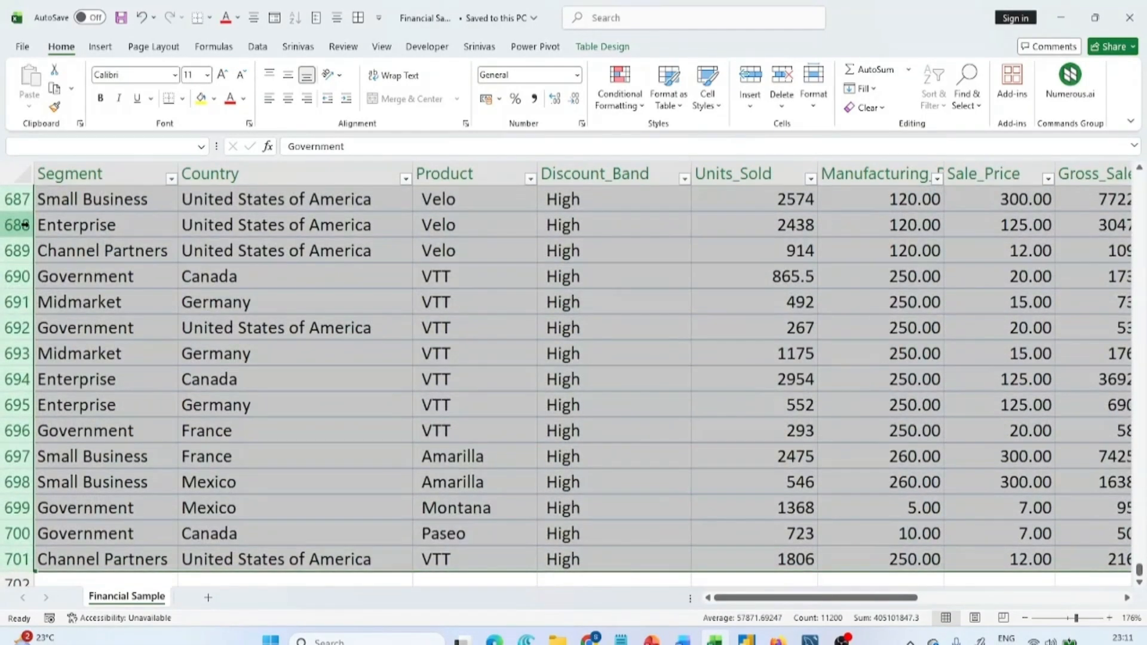
pyautogui.press('Delete')
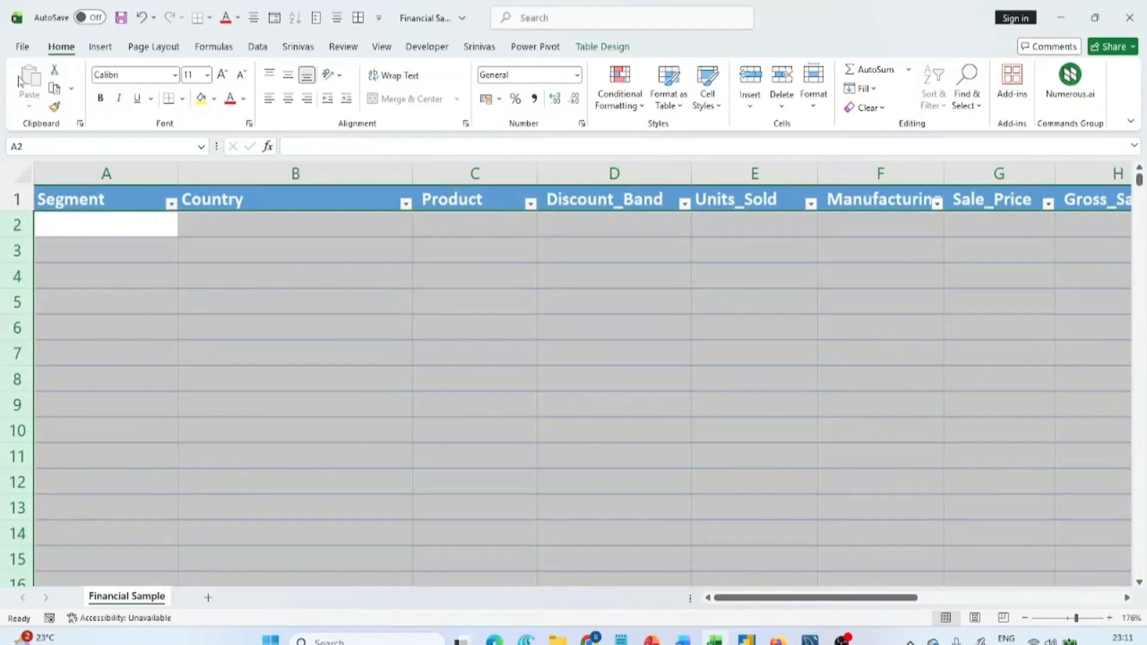
# Step: Save the header-only sheet as Financial Sample table in CSV (Comma delimited) format in DLpract, replacing the existing file
pyautogui.click(22, 47)
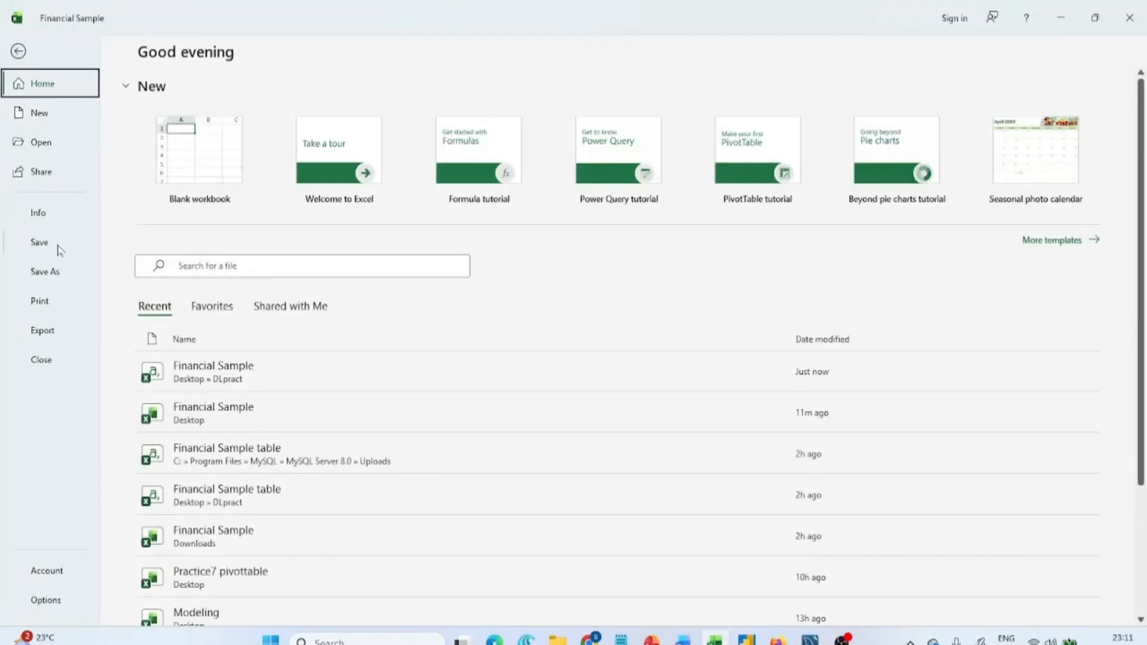
pyautogui.click(61, 266)
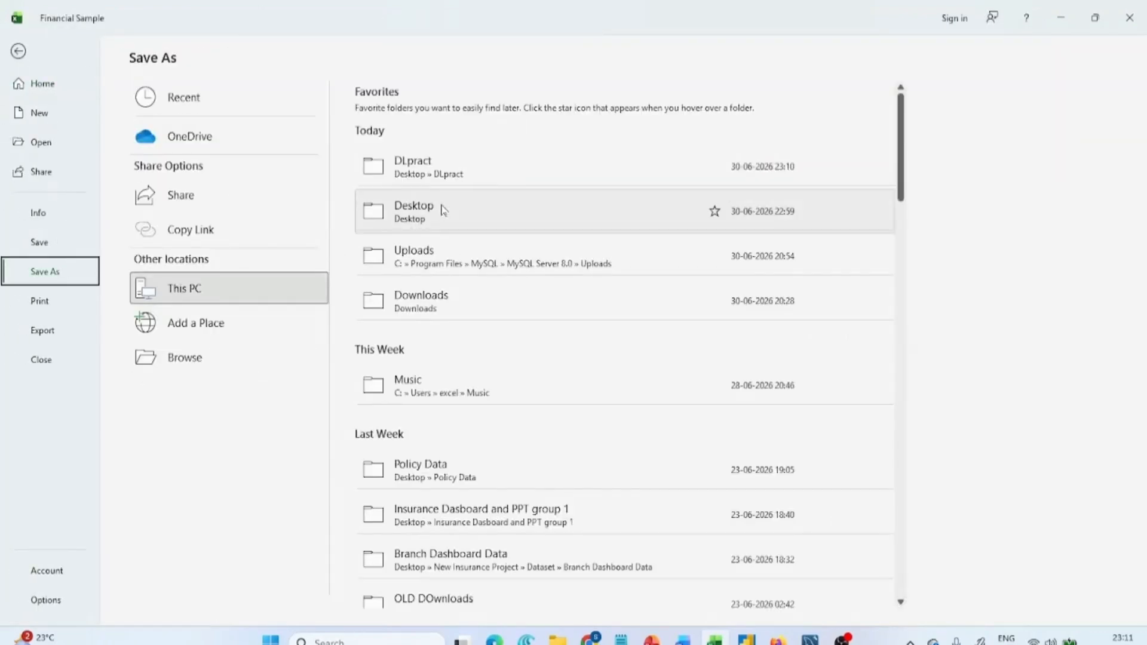
pyautogui.click(445, 179)
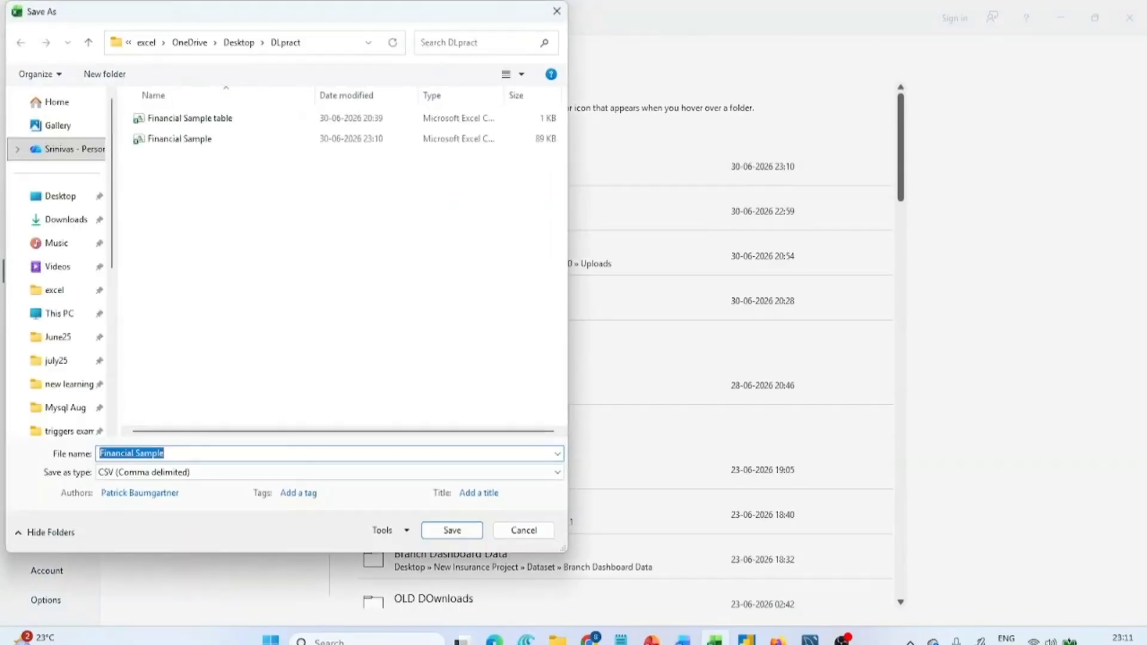
pyautogui.click(165, 453)
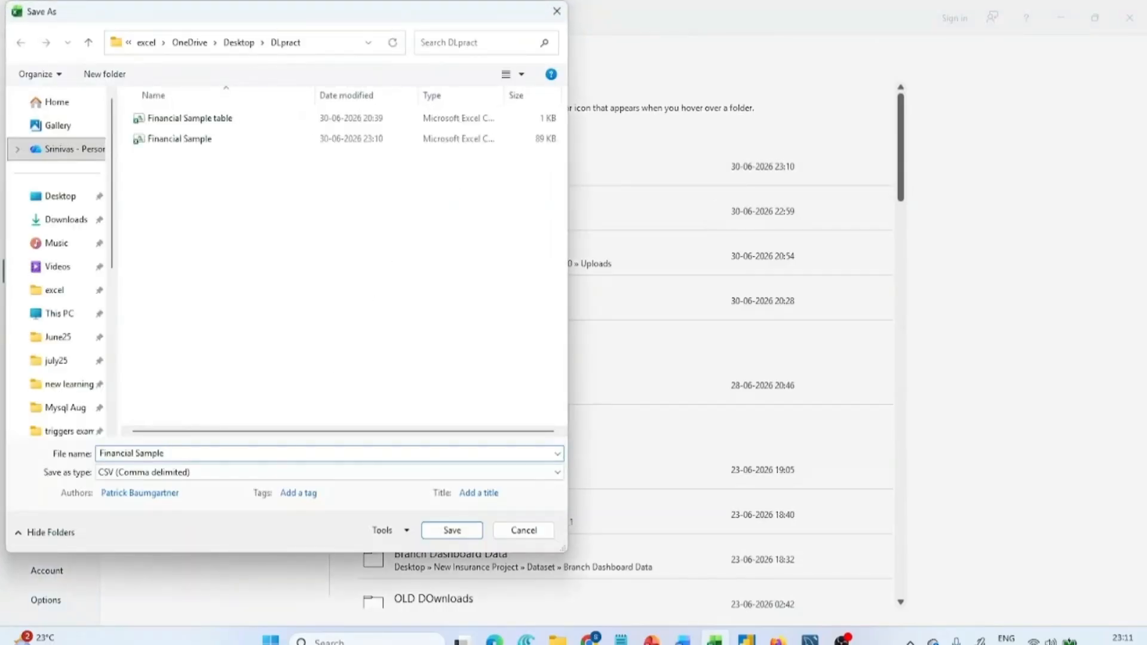
pyautogui.write('table')
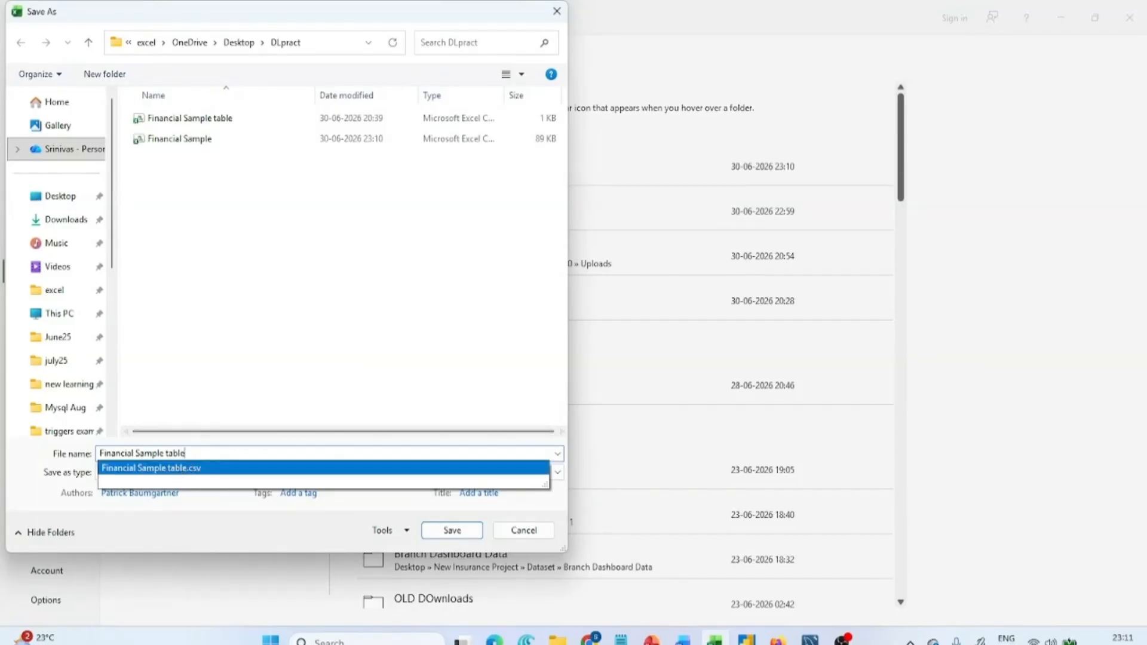
pyautogui.click(311, 520)
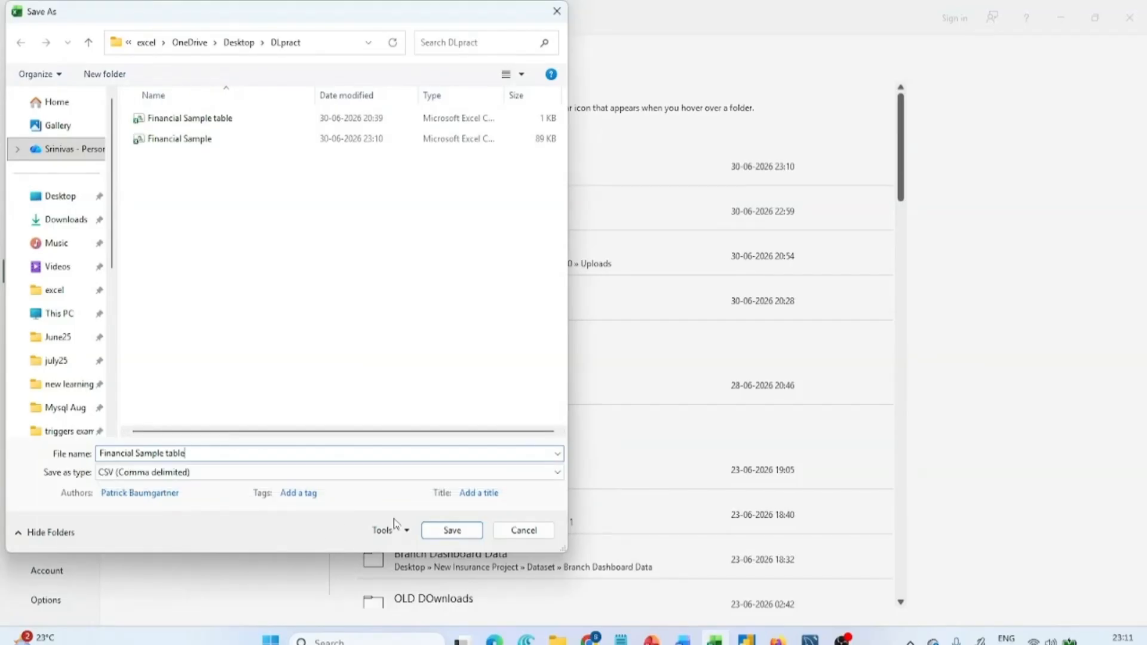
pyautogui.click(448, 529)
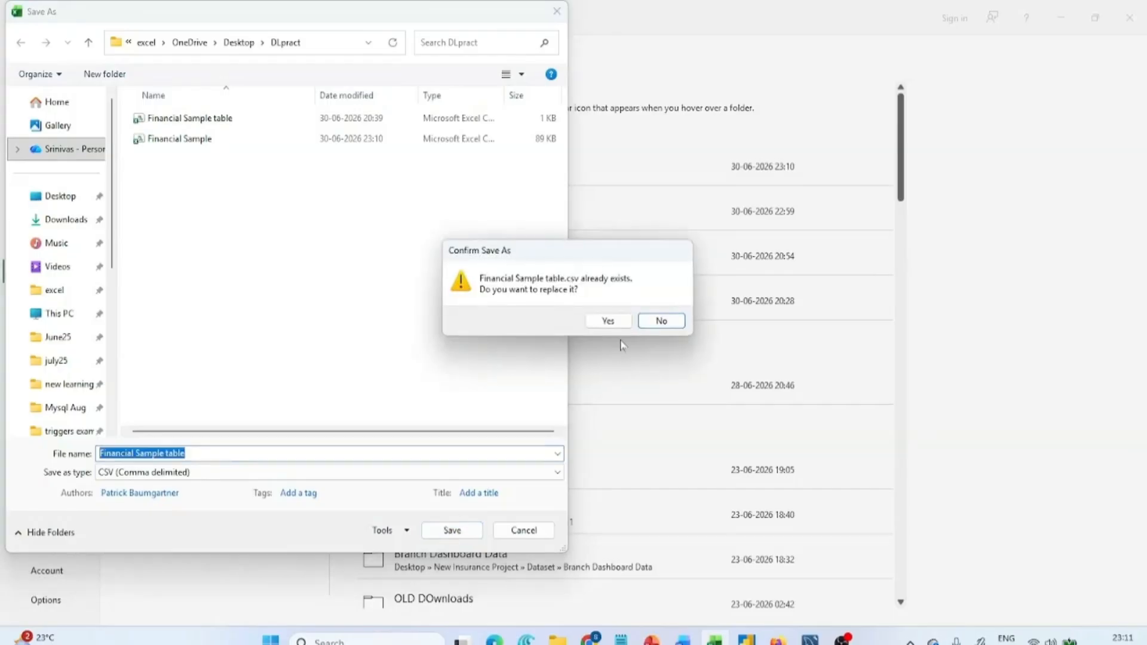
pyautogui.click(609, 321)
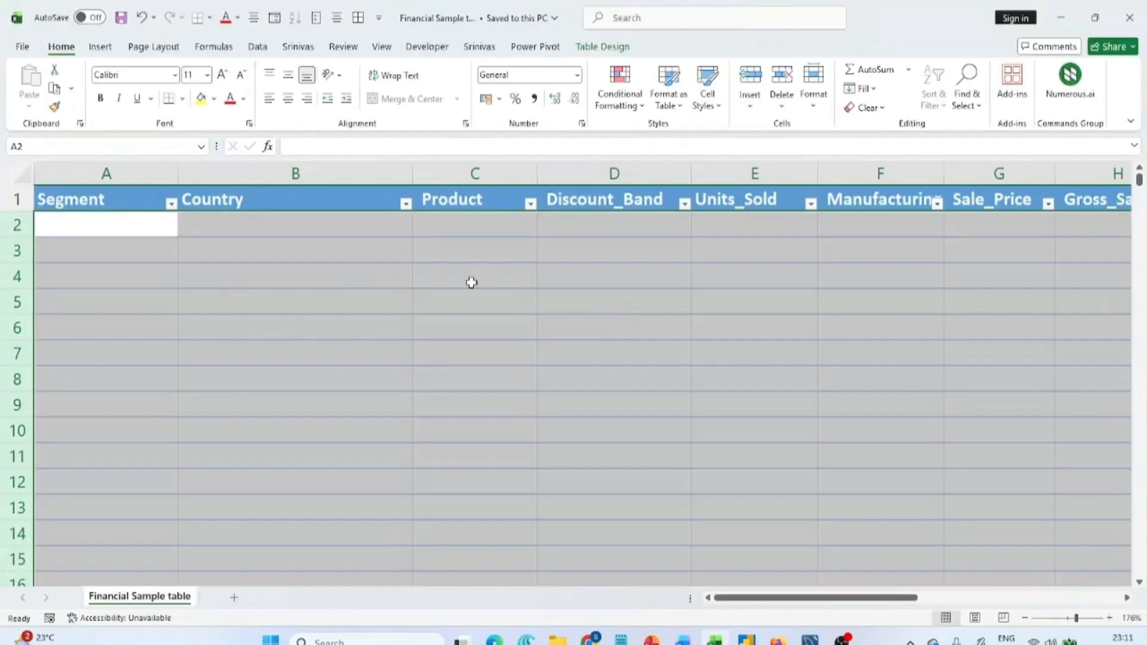
pyautogui.click(420, 299)
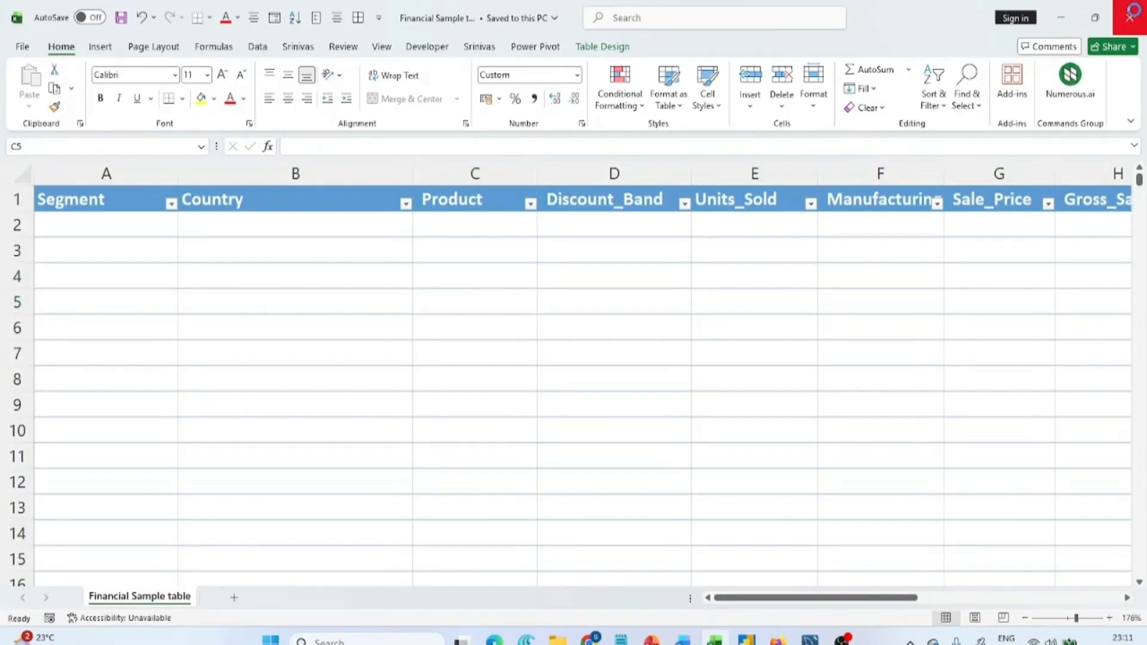
# Step: Close the Excel file and delete the unfinished create statement on line 3 of the SQL script in MySQL Workbench
pyautogui.click(1132, 16)
pyautogui.moveTo(402, 158); pyautogui.dragTo(382, 187)
pyautogui.press('BackSpace')
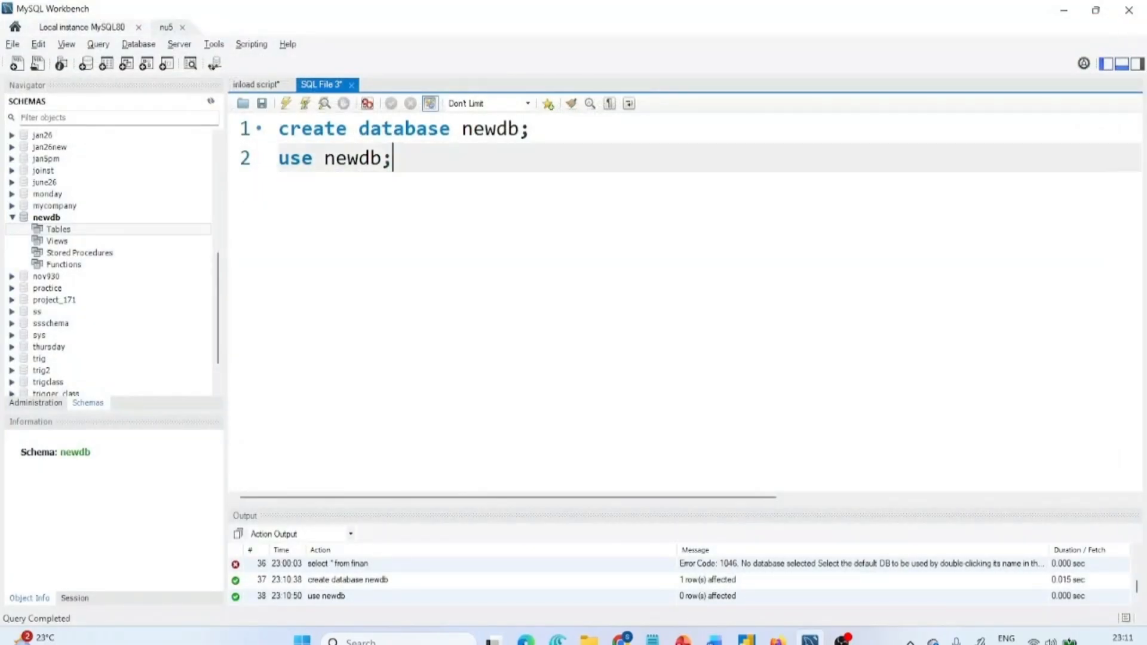
# Step: Start the Table Data Import Wizard for newdb's tables and choose Financial Sample table.csv from the DLpract folder as the source file
pyautogui.press('Return')
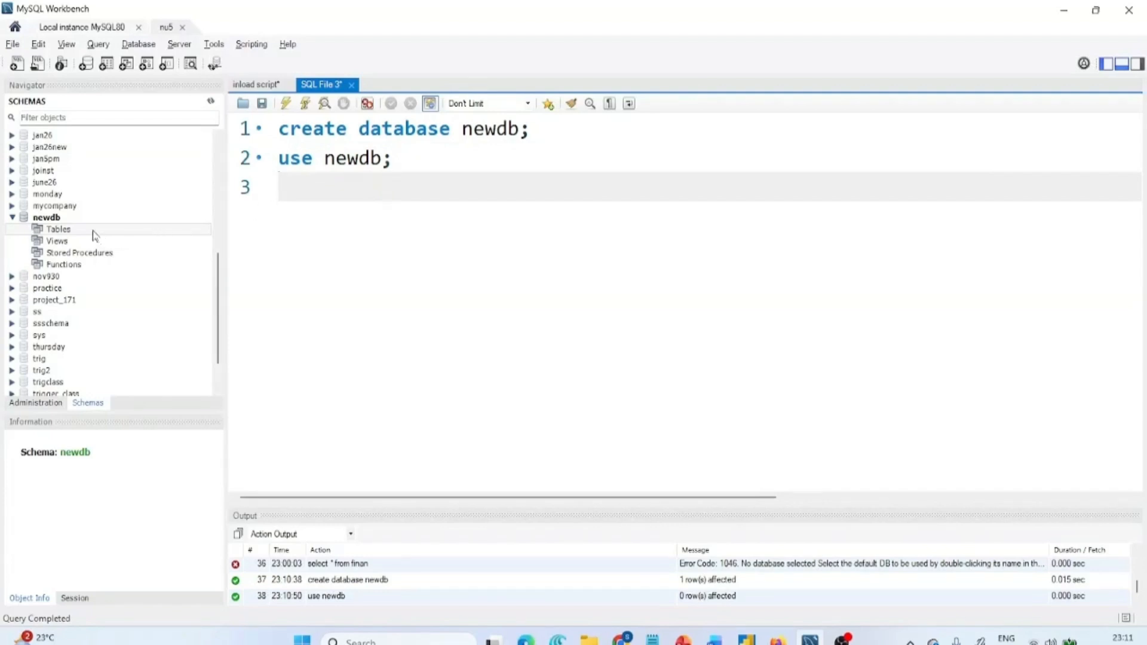
pyautogui.click(71, 219)
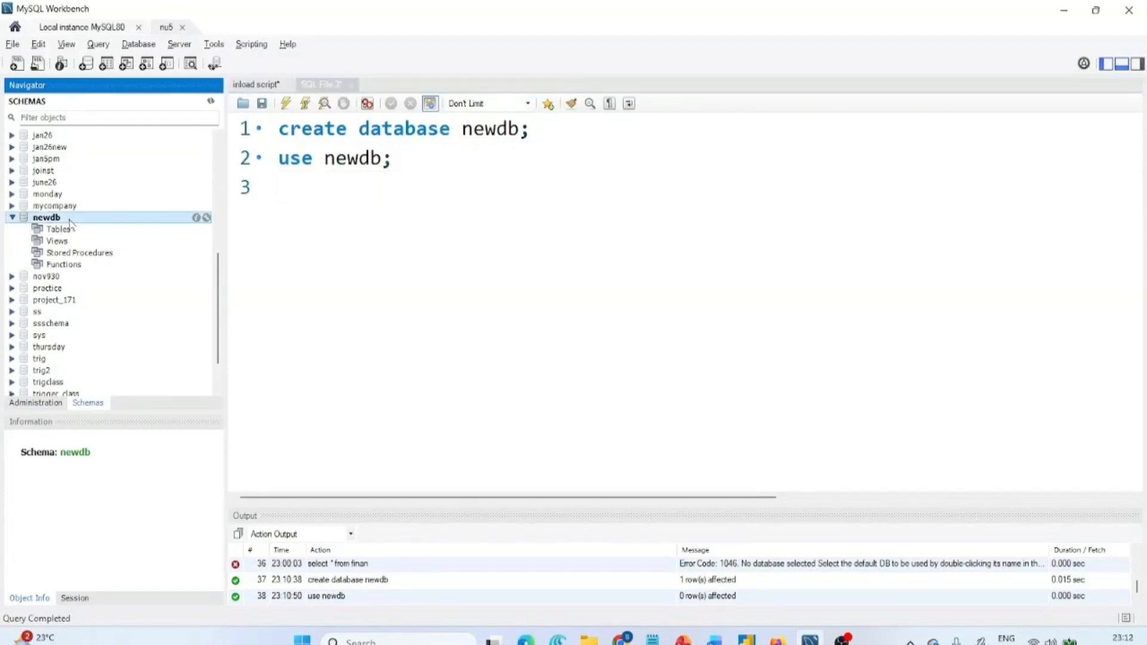
pyautogui.rightClick(70, 224)
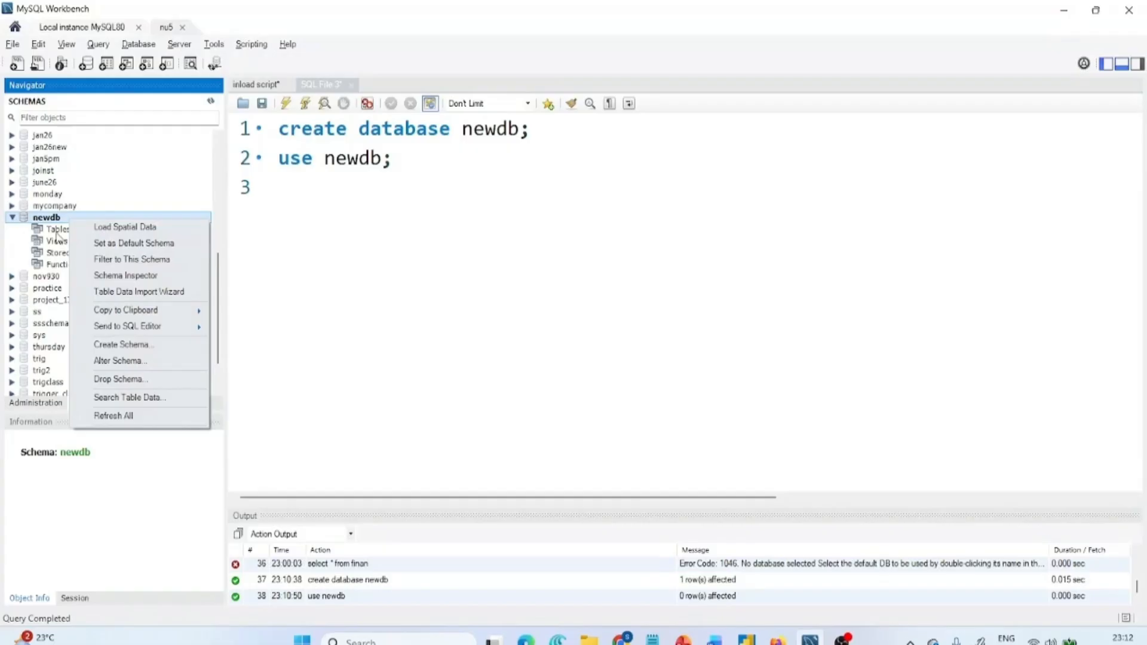
pyautogui.rightClick(56, 233)
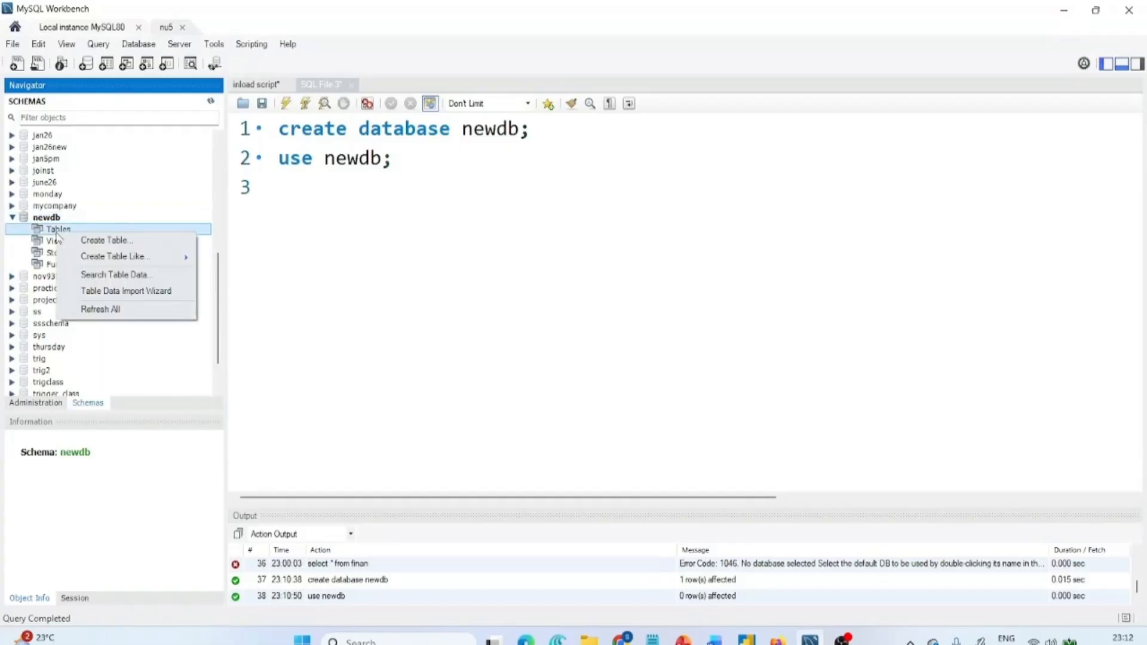
pyautogui.click(120, 293)
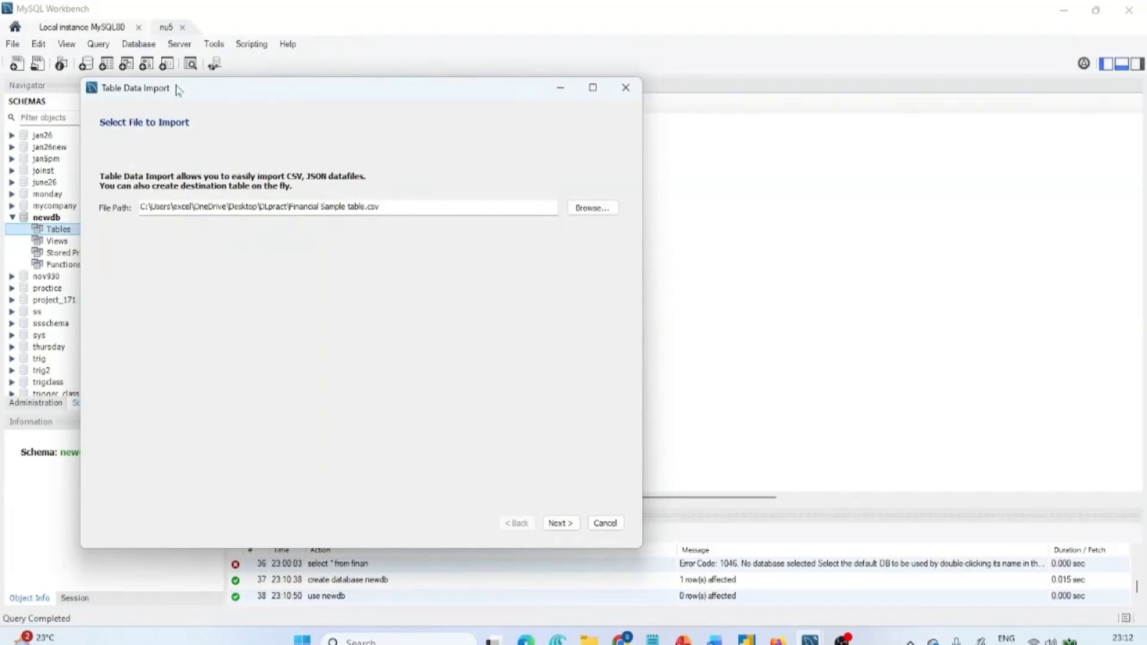
pyautogui.click(608, 212)
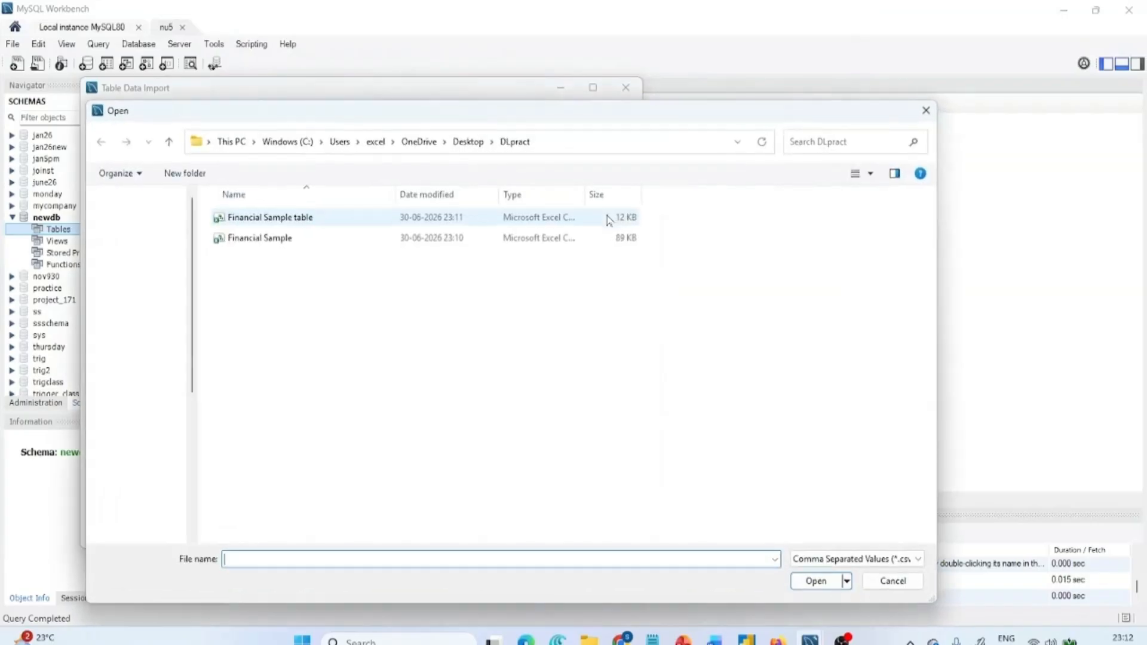
pyautogui.click(479, 147)
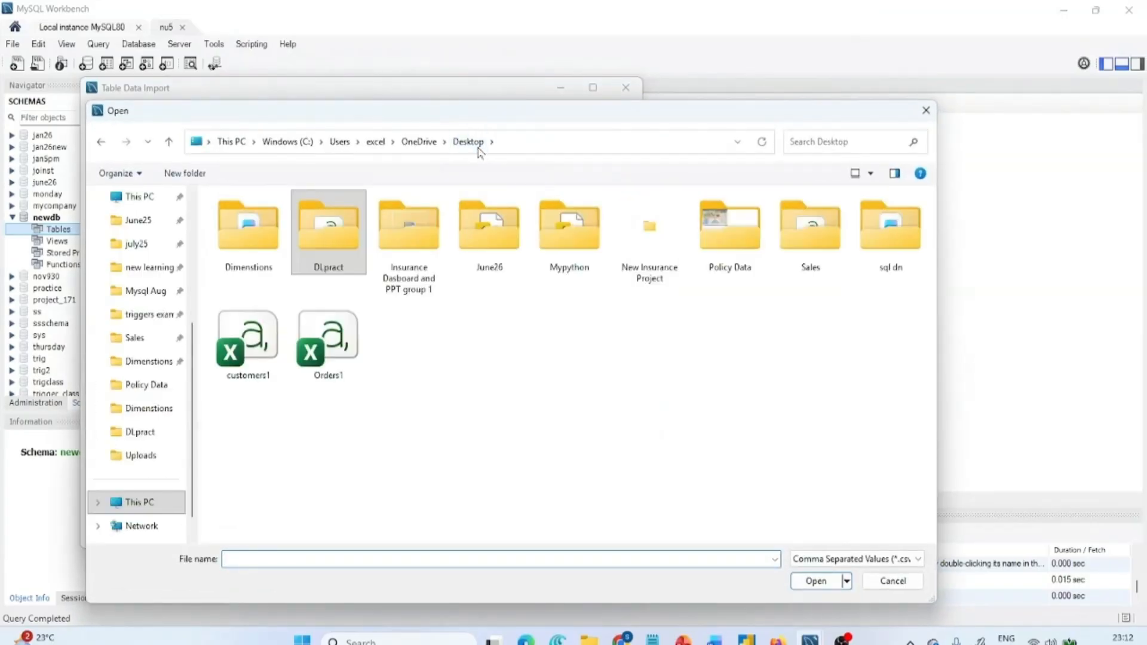
pyautogui.doubleClick(310, 253)
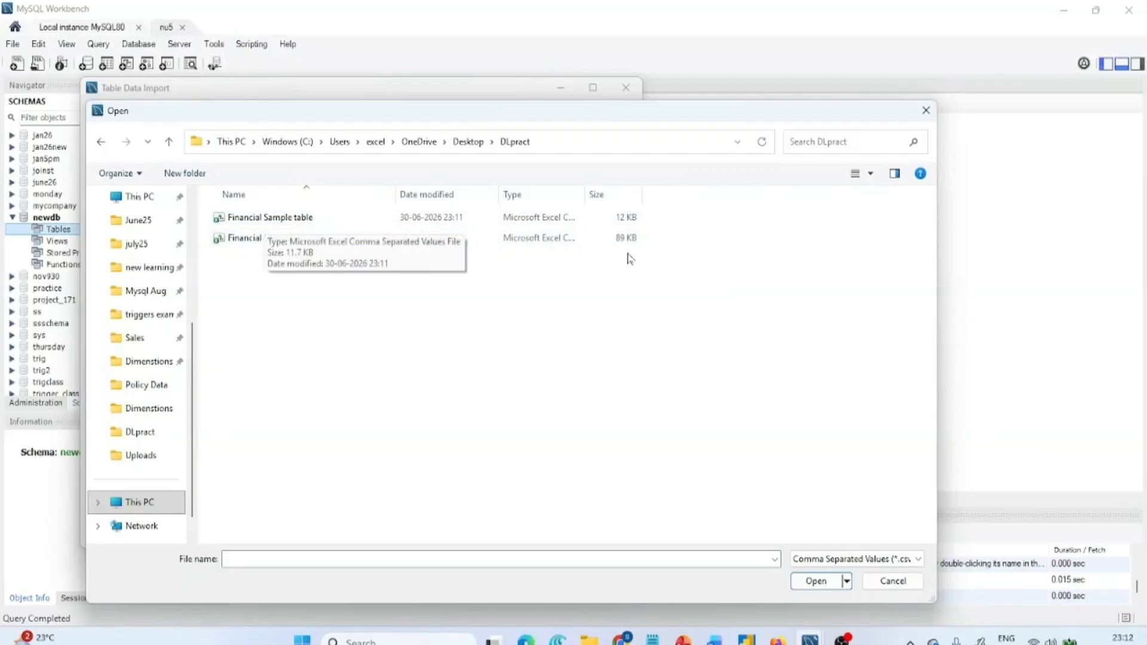
pyautogui.click(625, 221)
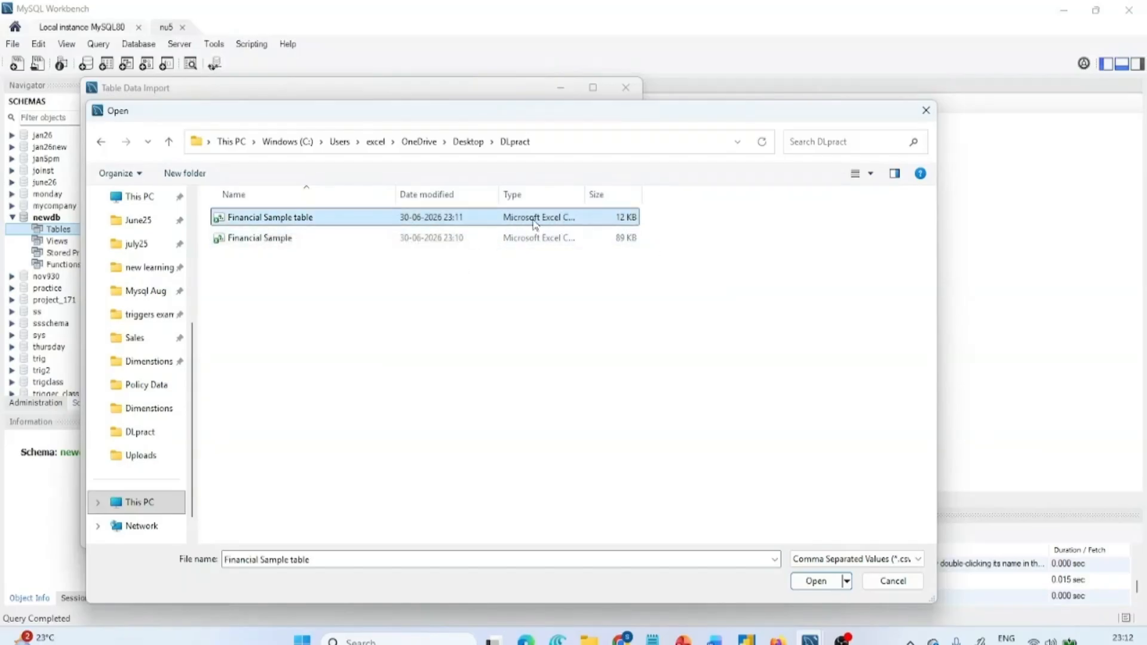
pyautogui.click(816, 581)
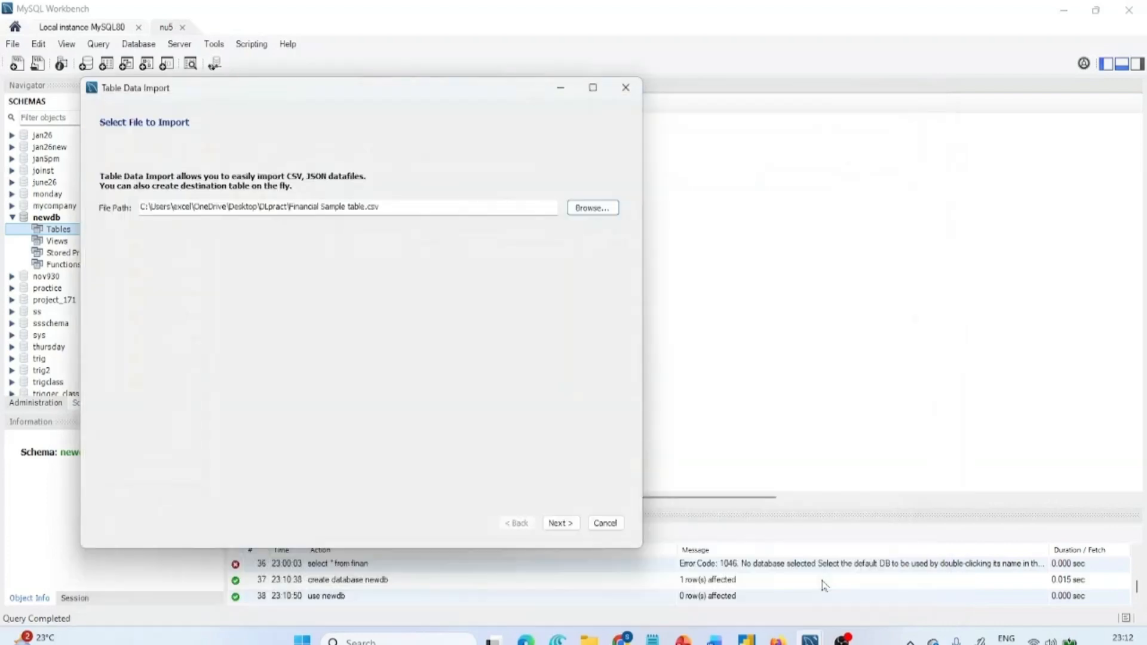
pyautogui.click(559, 524)
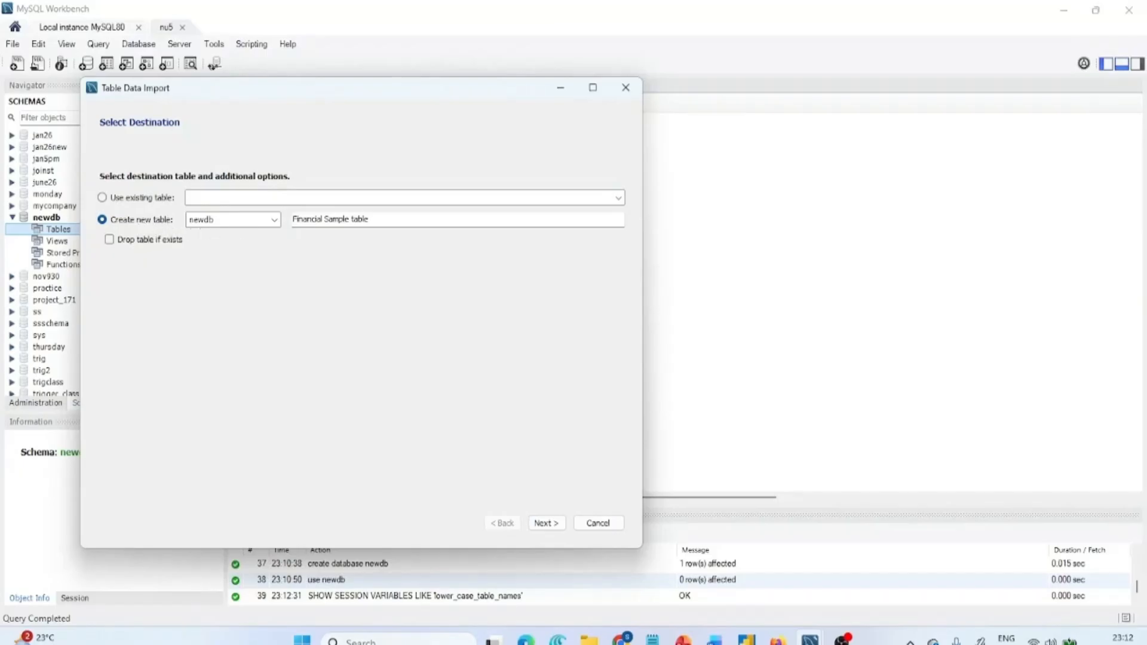
# Step: Set the import destination to a new table named Financial in newdb
pyautogui.click(322, 220)
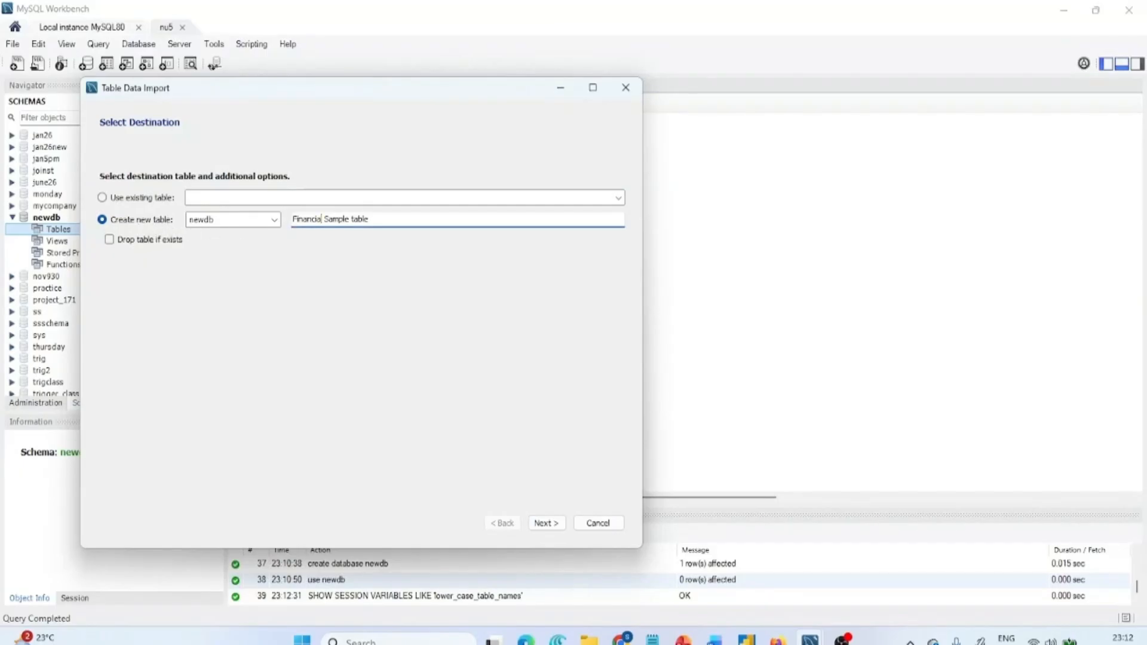
pyautogui.hotkey('shift', 'End')
pyautogui.press('Delete')
pyautogui.click(559, 527)
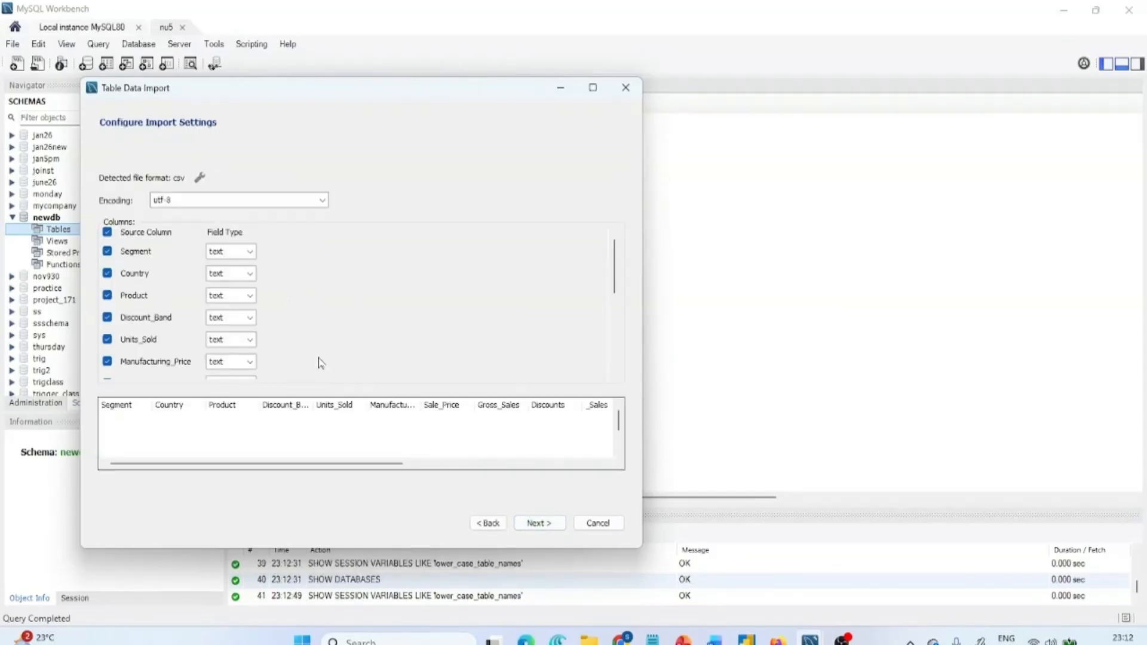
# Step: Accept the utf-8 encoding and detected text columns, run the data import, and finish the wizard
pyautogui.click(548, 525)
pyautogui.click(574, 525)
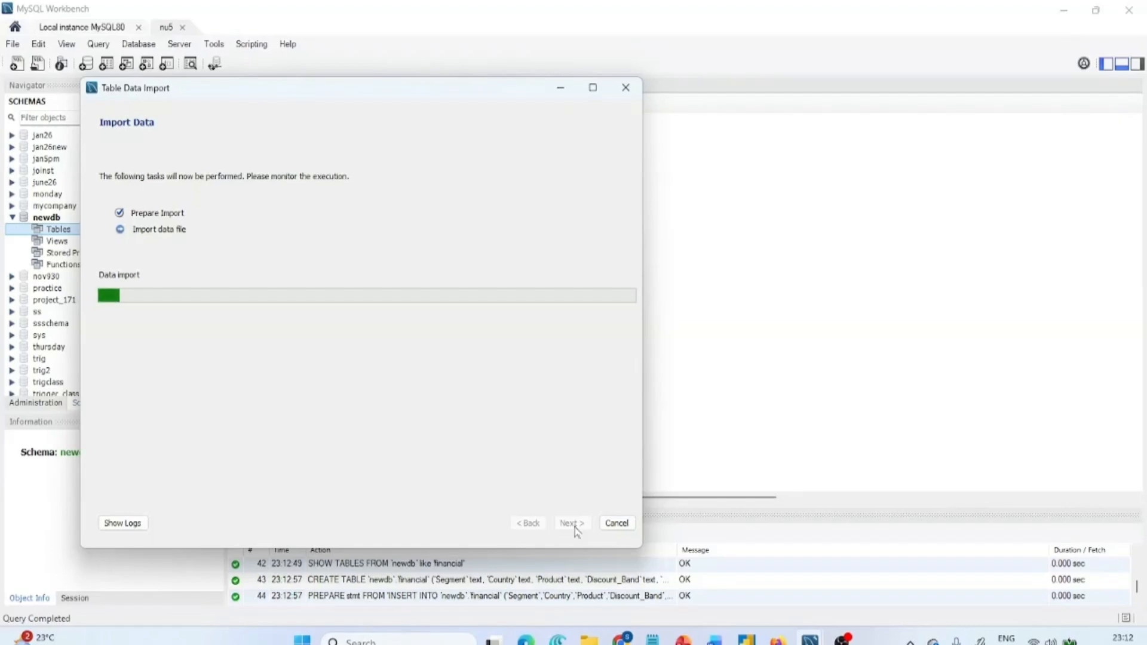
pyautogui.click(572, 523)
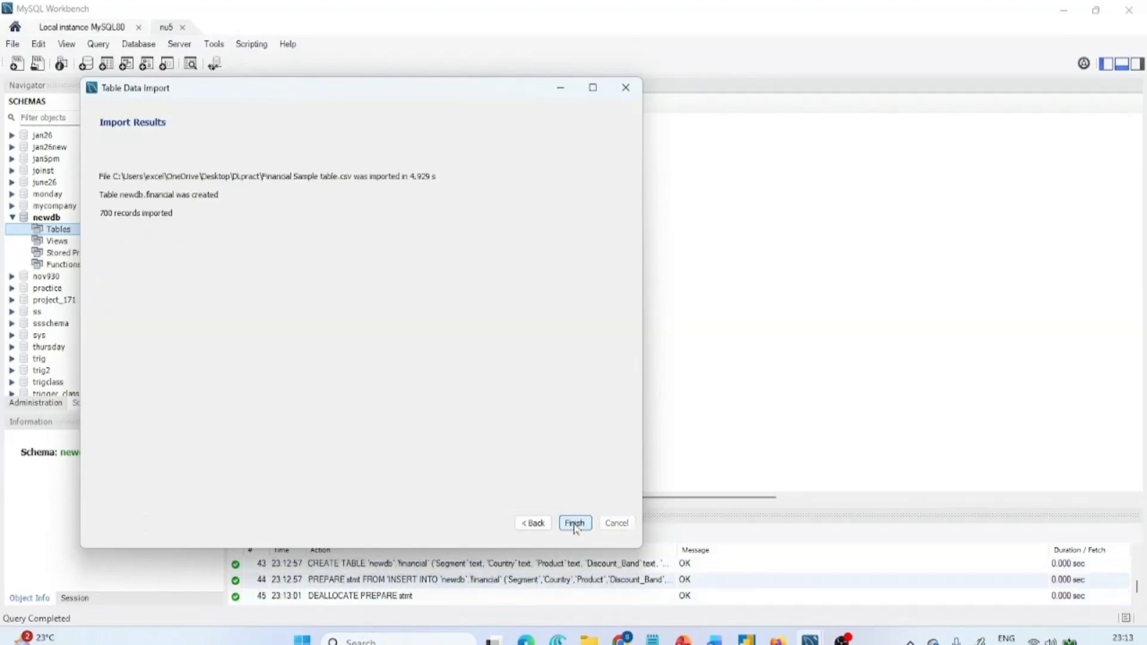
pyautogui.click(574, 525)
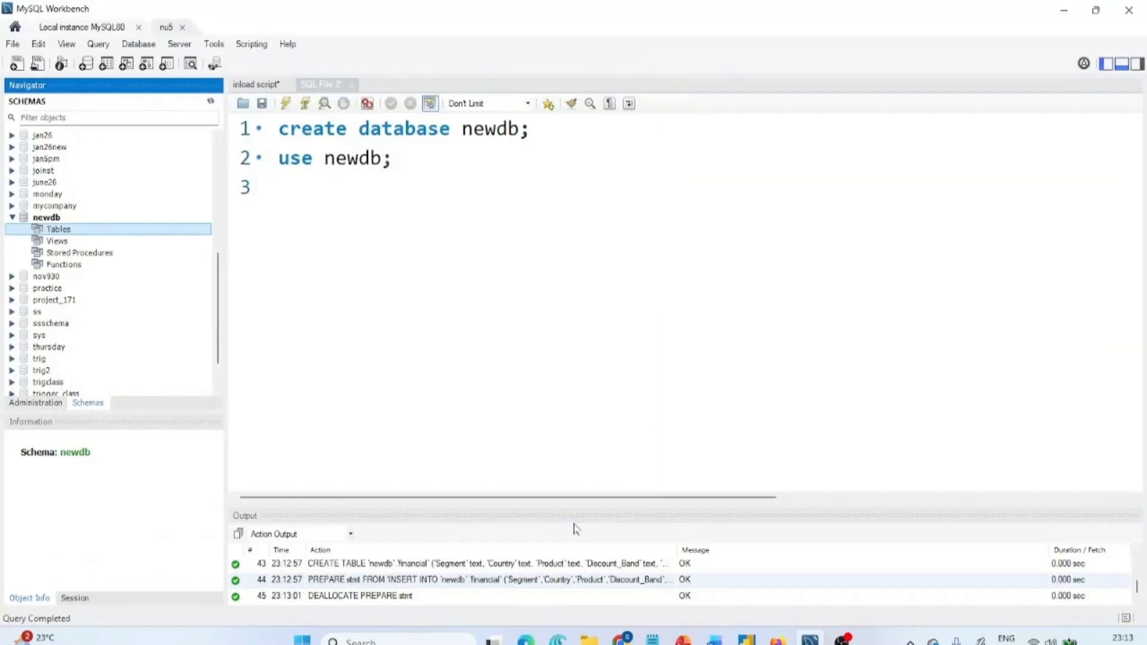
# Step: Refresh the schema list, expand newdb's tables, and view the column information of the financial table
pyautogui.click(210, 103)
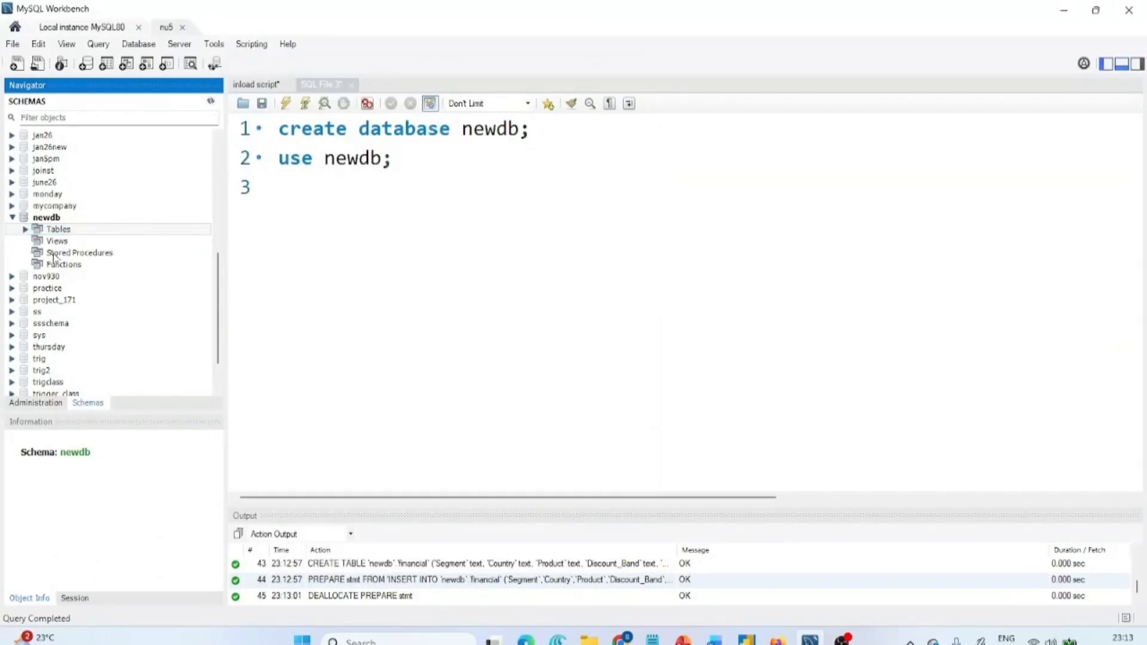
pyautogui.click(25, 230)
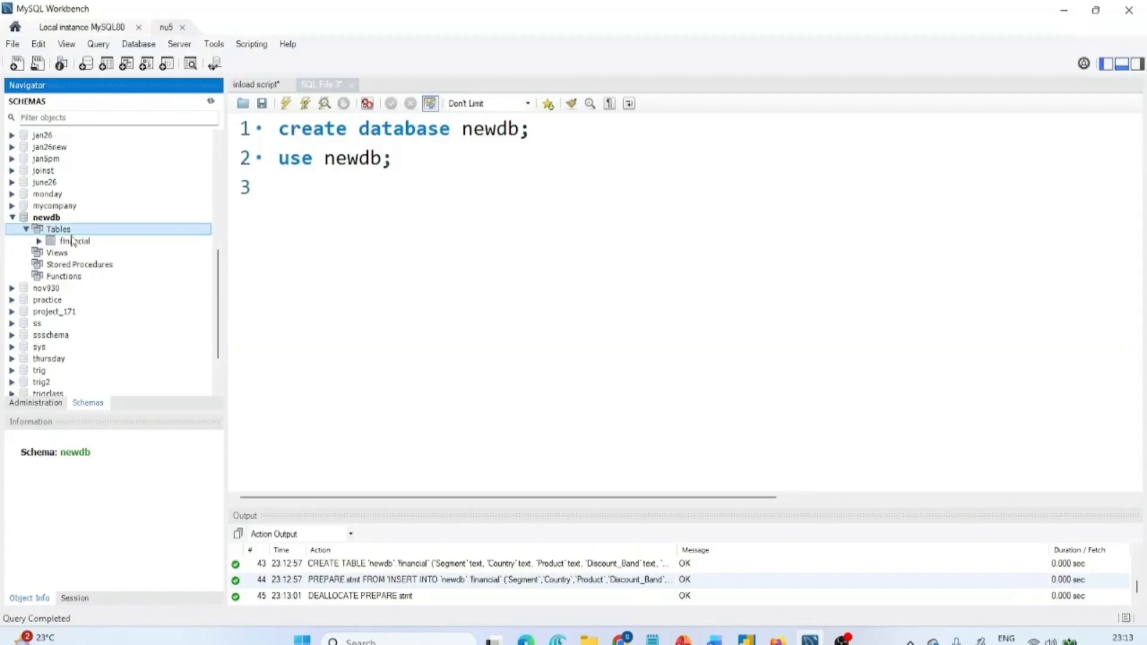
pyautogui.click(76, 242)
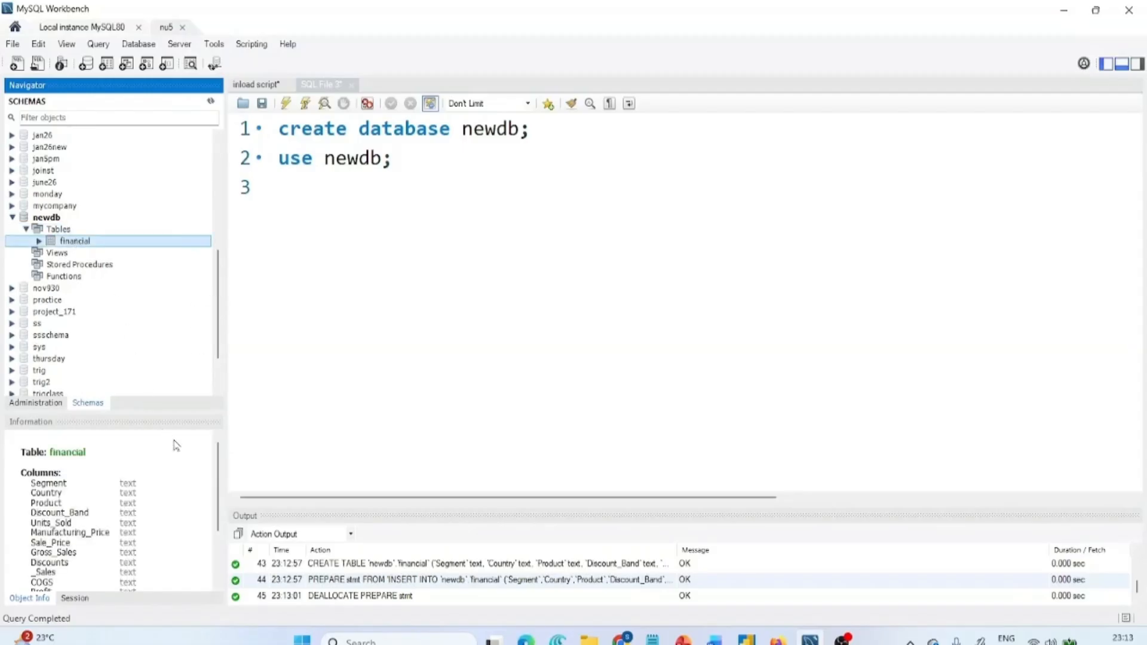
pyautogui.moveTo(216, 470)
pyautogui.mouseDown()
pyautogui.moveTo(221, 528)
pyautogui.moveTo(219, 449)
pyautogui.mouseUp()
# Step: Add the query "select * from financial;" on line 3 of the SQL script and run it
pyautogui.click(280, 188)
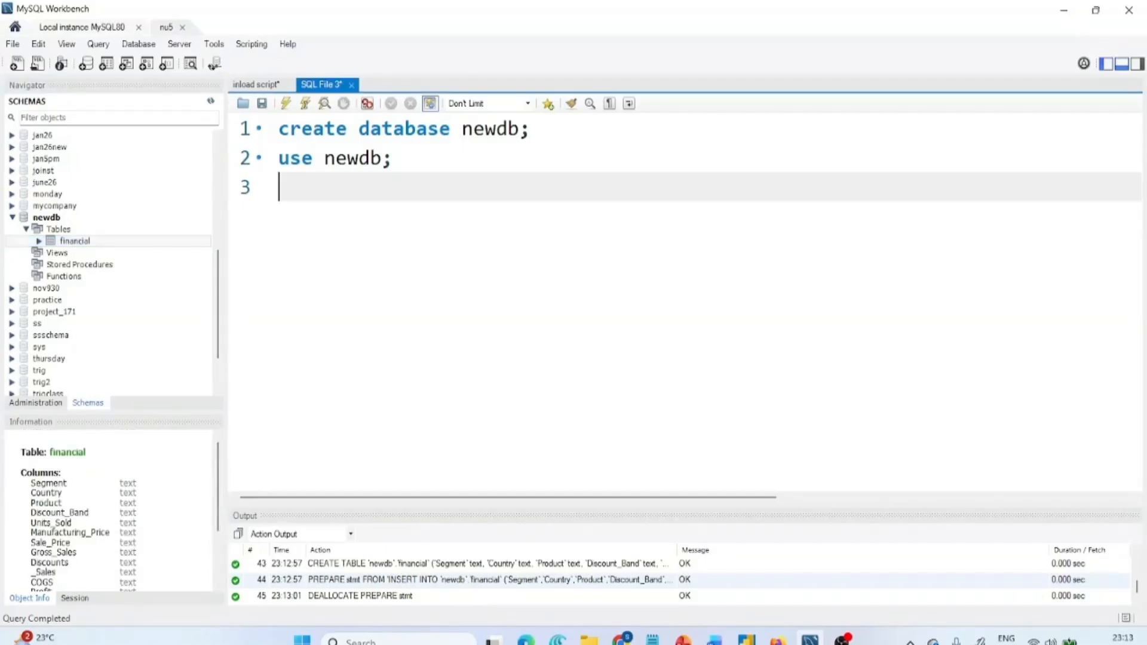
pyautogui.write('select * from ')
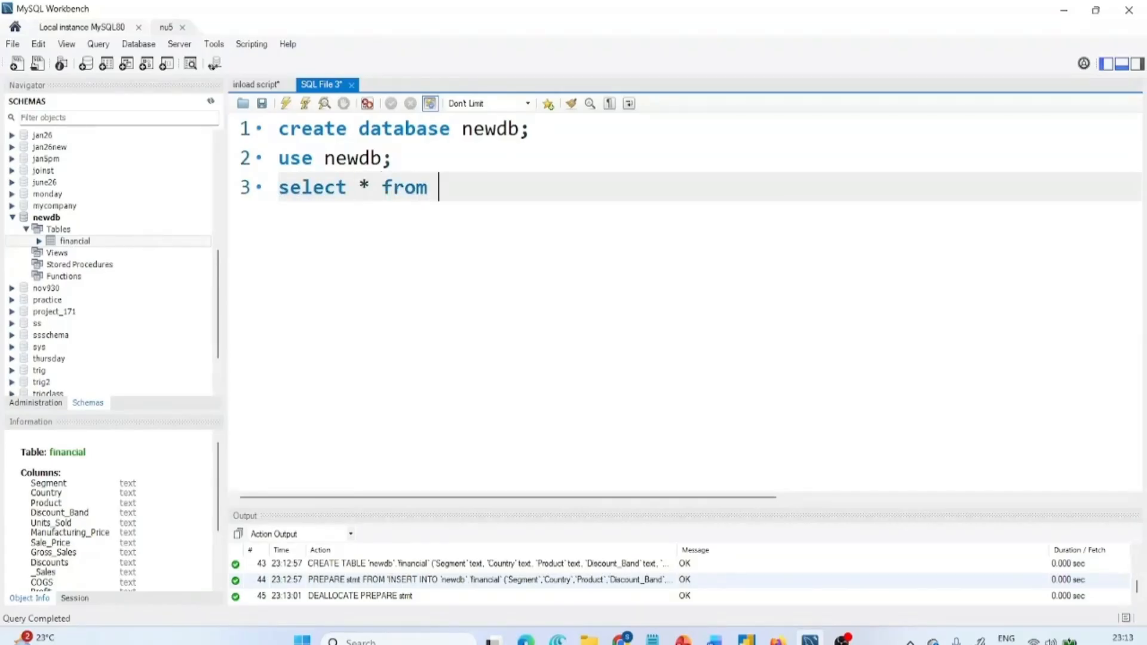
pyautogui.write('financial;')
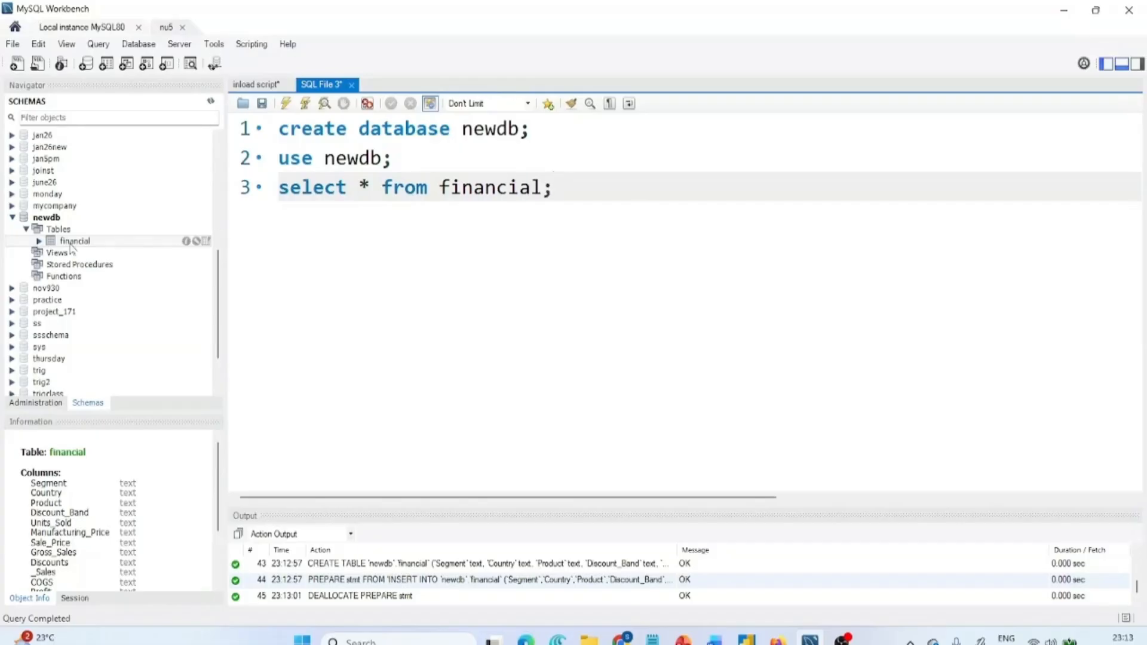
pyautogui.hotkey('ctrl', 'Return')
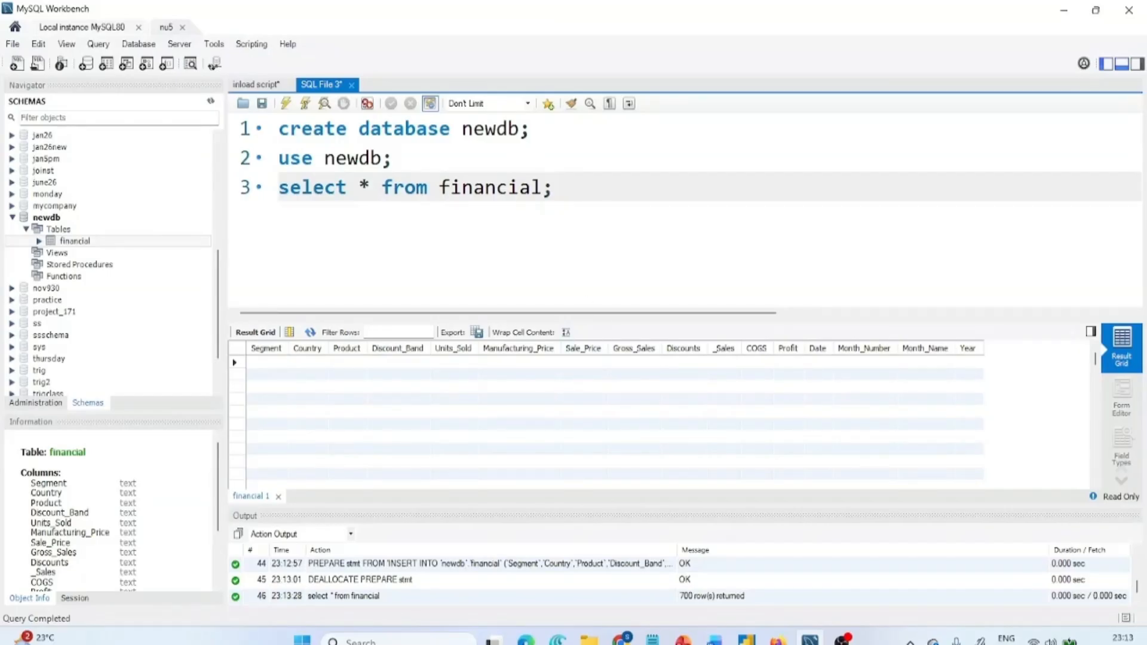
# Step: Add the statement "truncate financial;" on line 4 and run it to empty the table
pyautogui.press('Return')
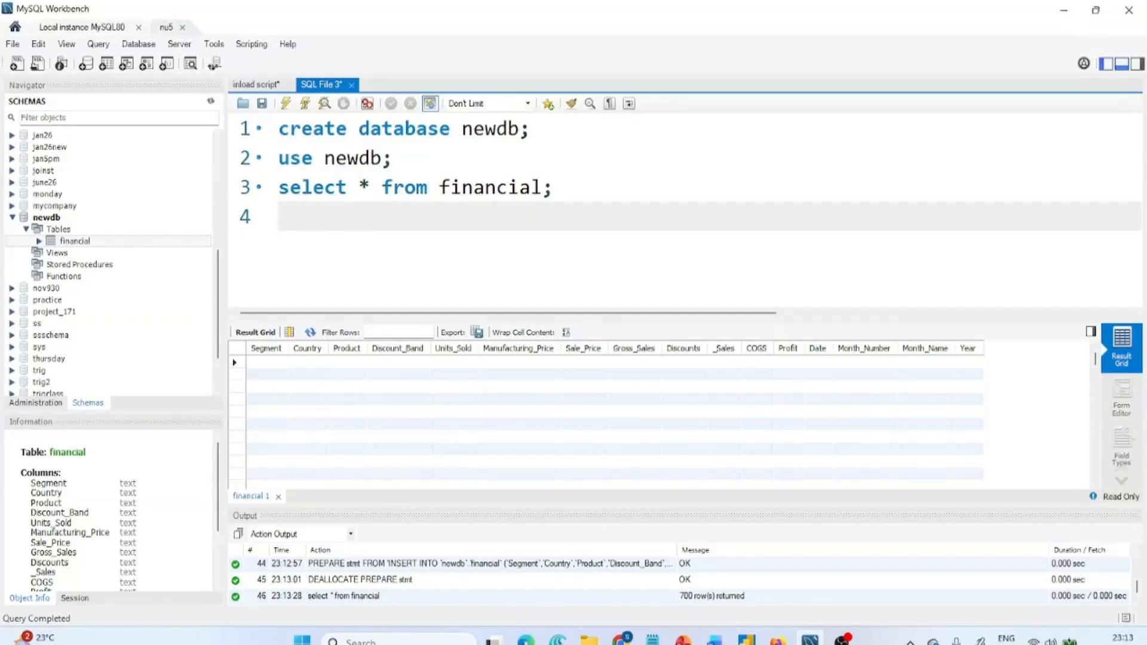
pyautogui.write('tra')
pyautogui.press('BackSpace')
pyautogui.write('una')
pyautogui.write('at')
pyautogui.press('BackSpace')
pyautogui.press('BackSpace')
pyautogui.press('BackSpace')
pyautogui.write('cate ')
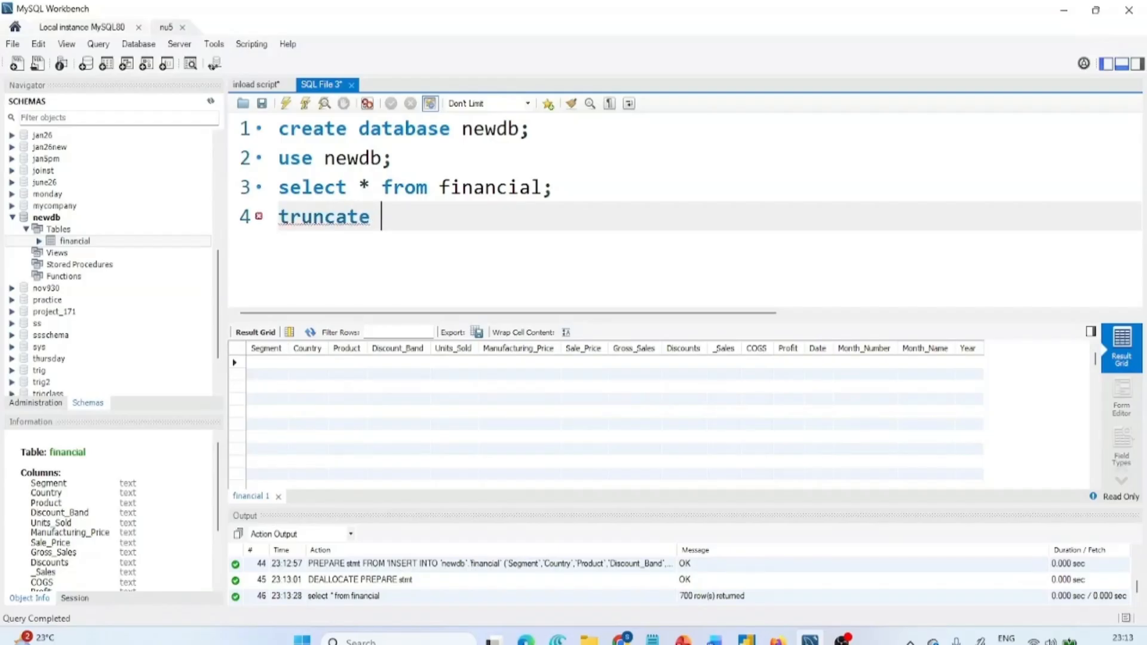
pyautogui.write('financial;')
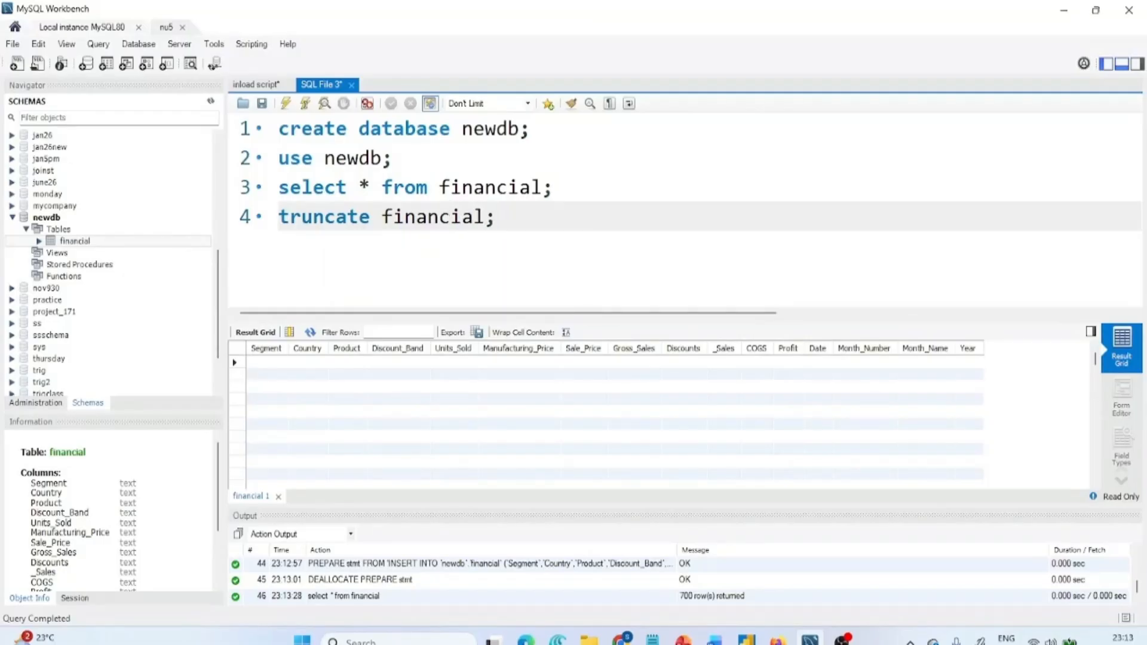
pyautogui.hotkey('ctrl', 'Return')
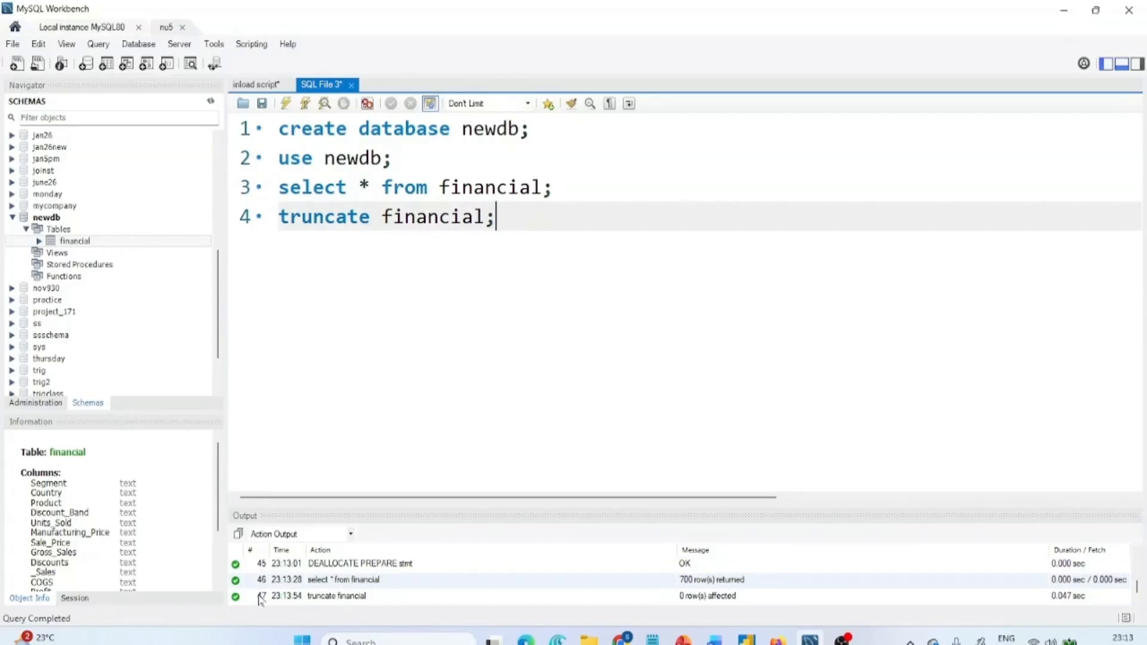
# Step: Run the select query on line 3 again to check the contents of the financial table
pyautogui.click(554, 187)
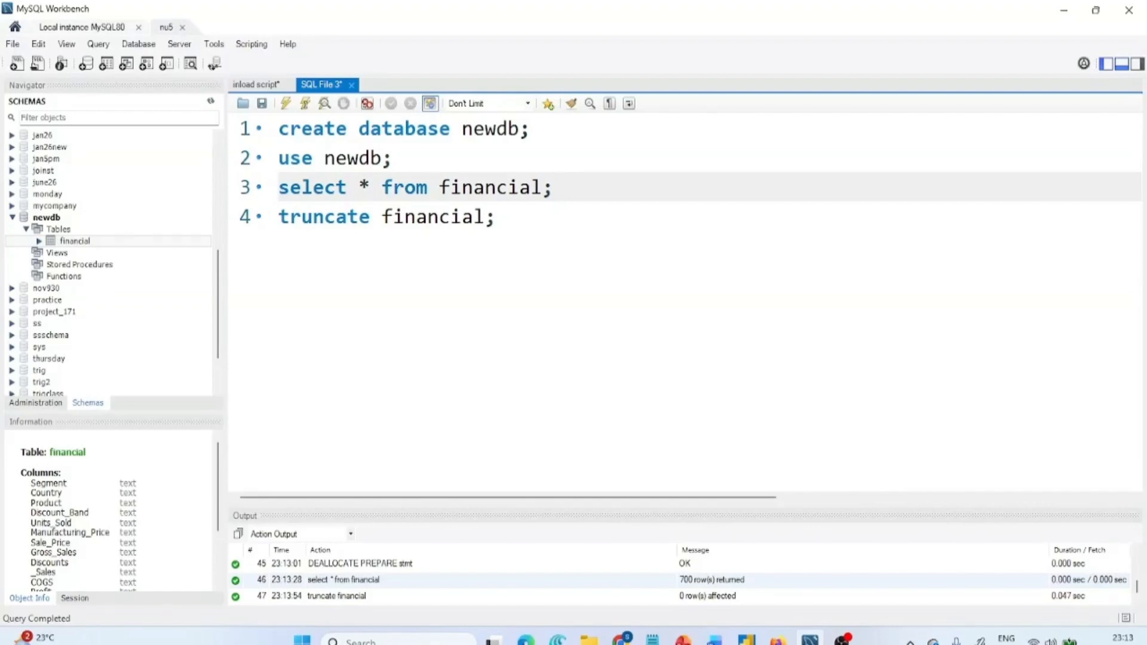
pyautogui.hotkey('ctrl', 'Return')
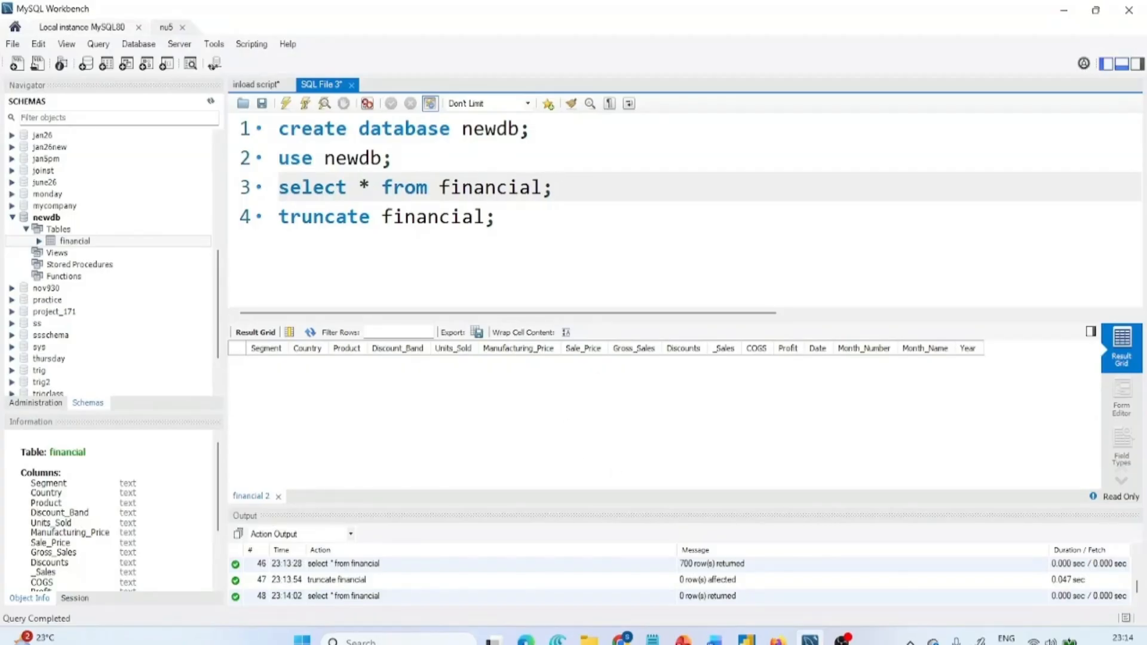
pyautogui.click(497, 217)
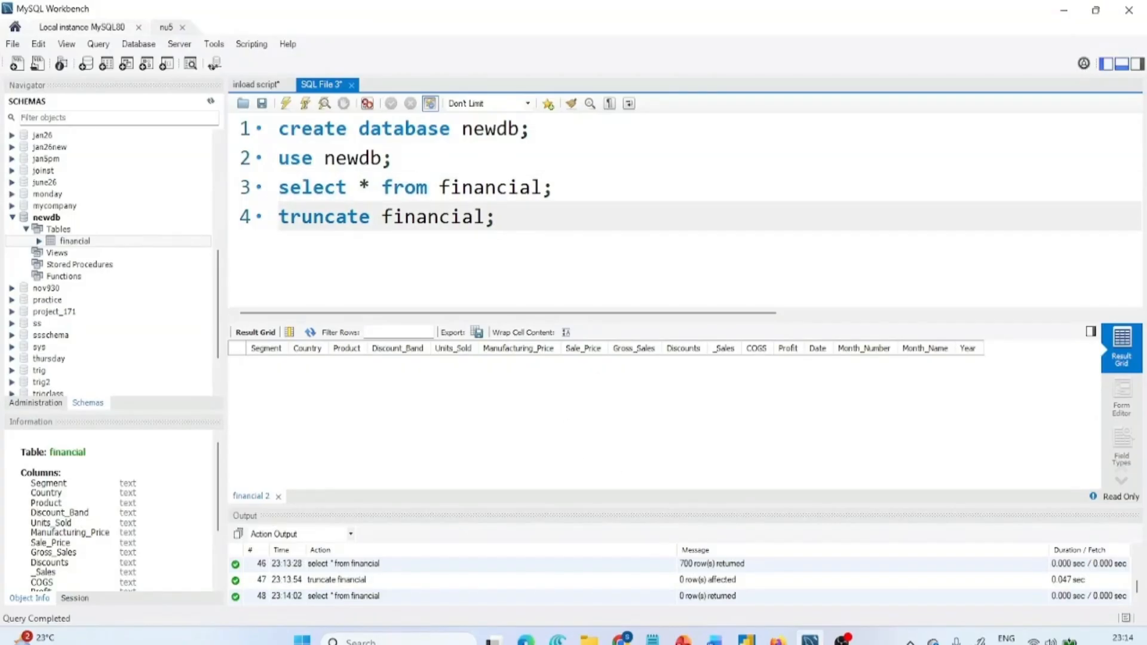
# Step: In the inload script, delete the create database and use newdb statements, and run "set global local_infile = on;"
pyautogui.click(265, 84)
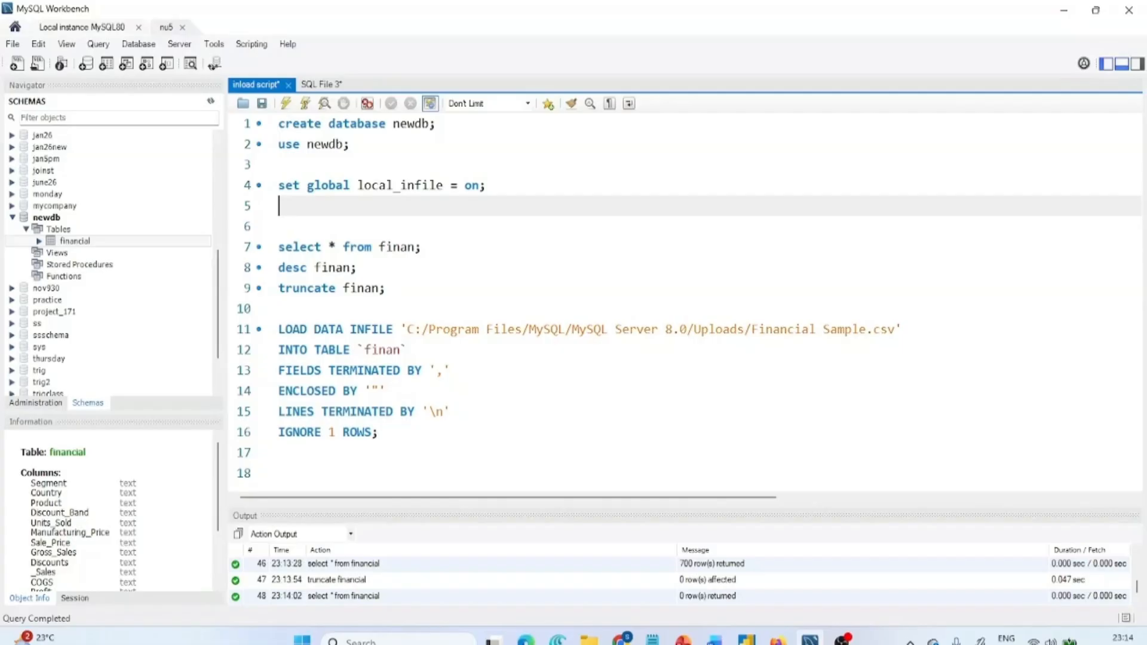
pyautogui.moveTo(352, 144); pyautogui.dragTo(248, 123)
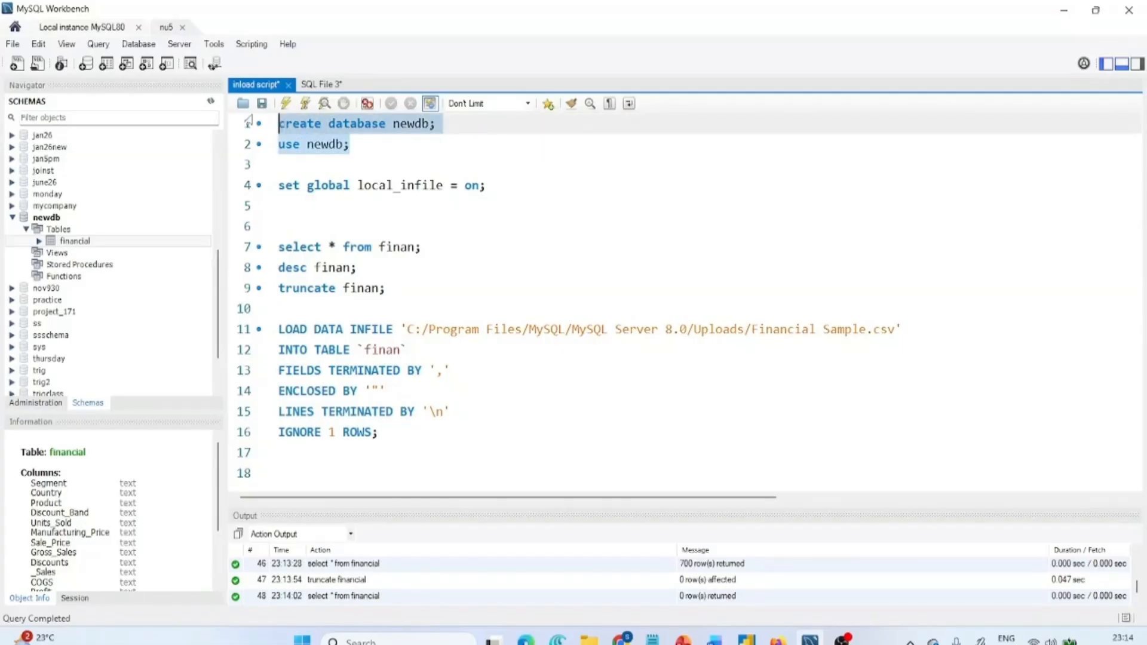
pyautogui.press('Delete')
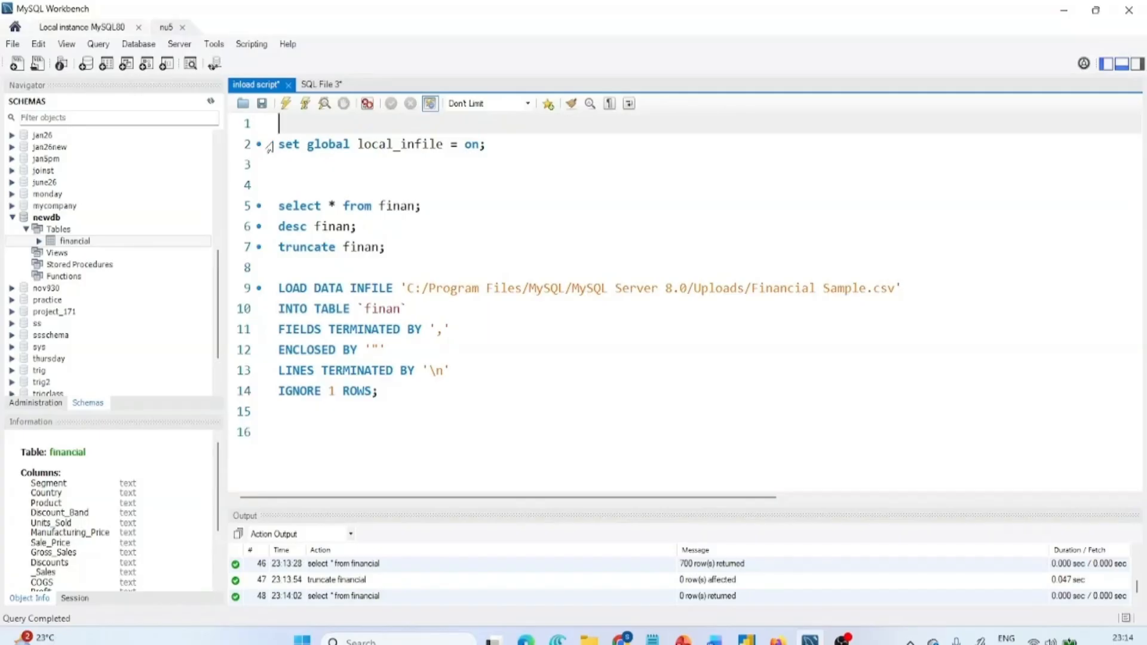
pyautogui.click(487, 144)
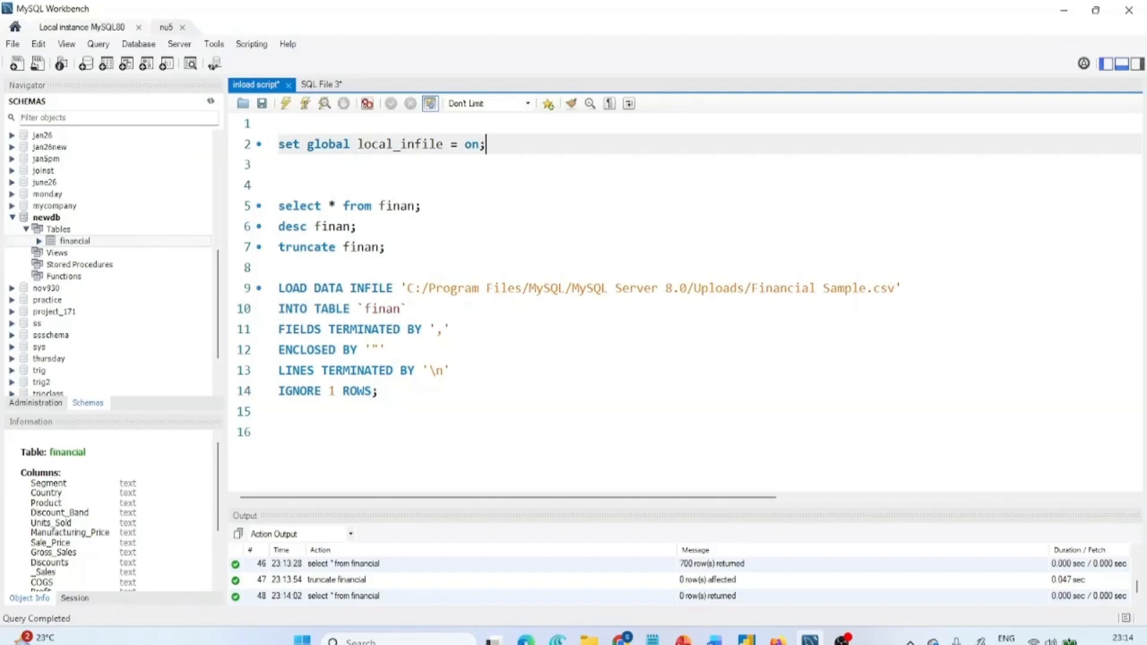
pyautogui.hotkey('ctrl', 'Return')
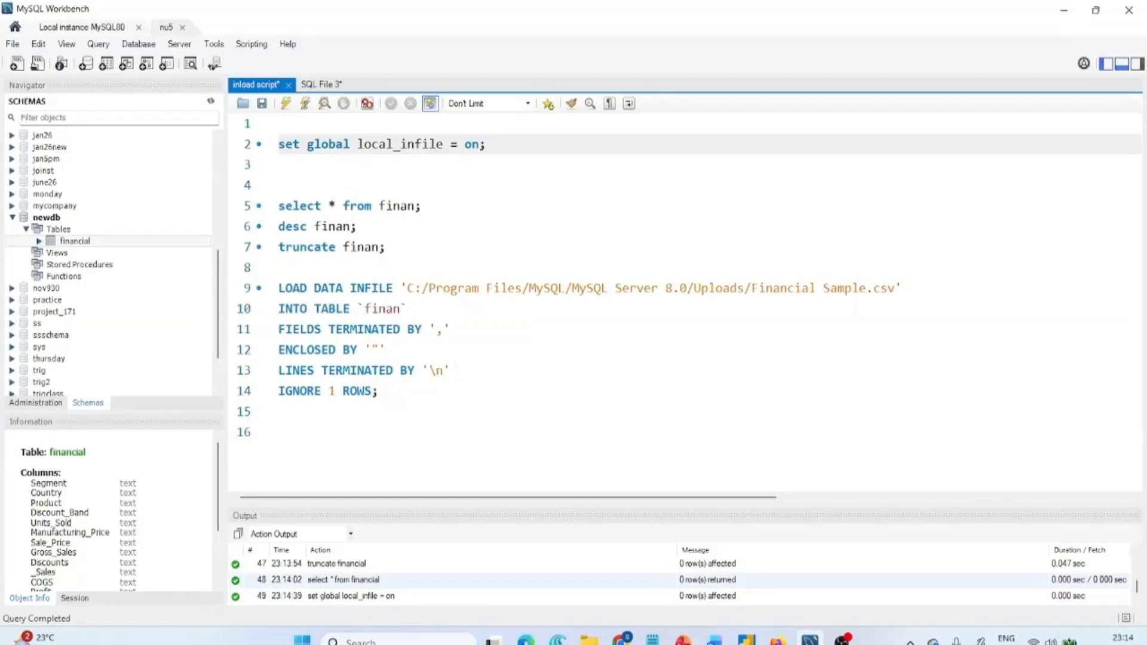
# Step: Delete the select, desc and truncate finan statements above the LOAD DATA INFILE block in the inload script
pyautogui.moveTo(359, 603); pyautogui.dragTo(436, 290)
pyautogui.click(421, 205)
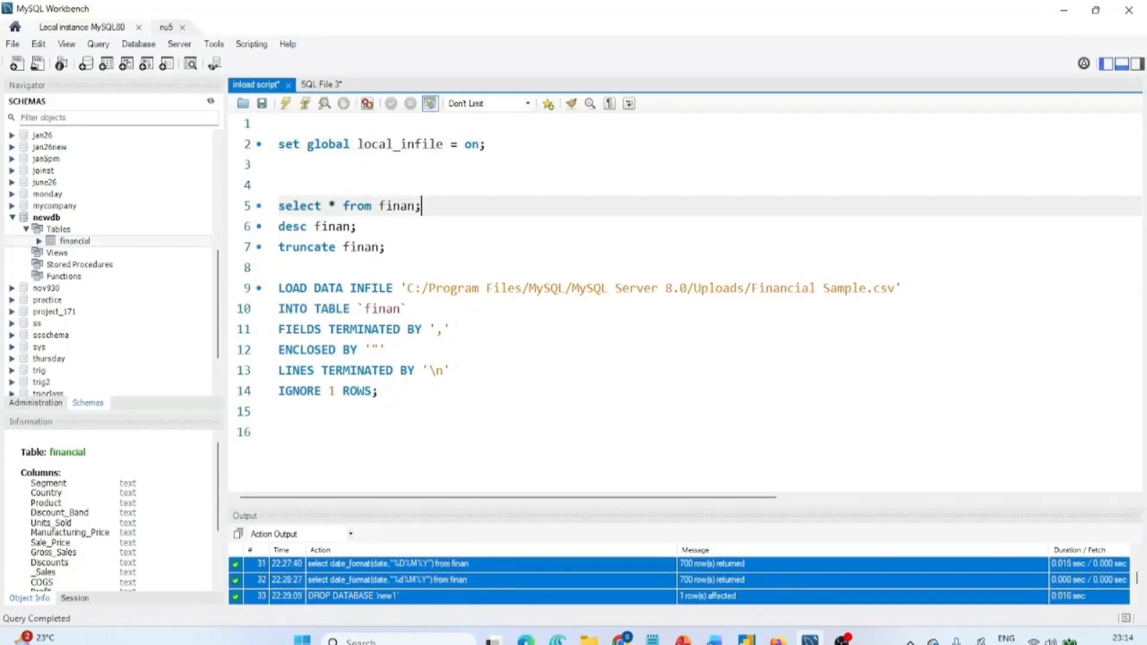
pyautogui.moveTo(278, 185); pyautogui.dragTo(384, 247)
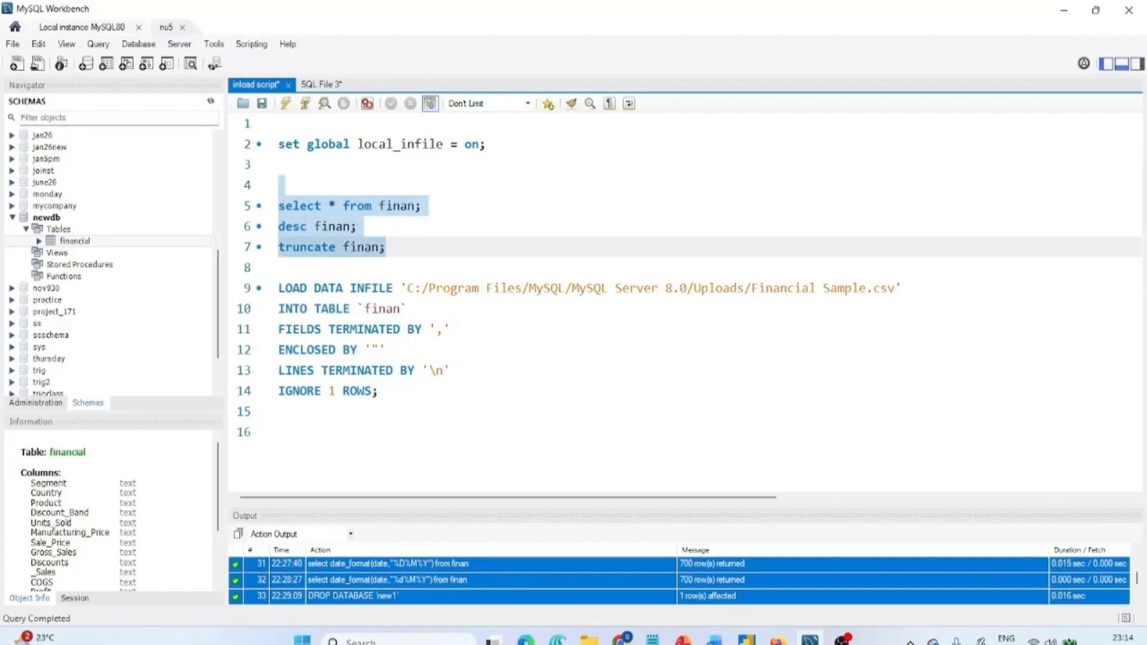
pyautogui.press('BackSpace')
pyautogui.press('Delete')
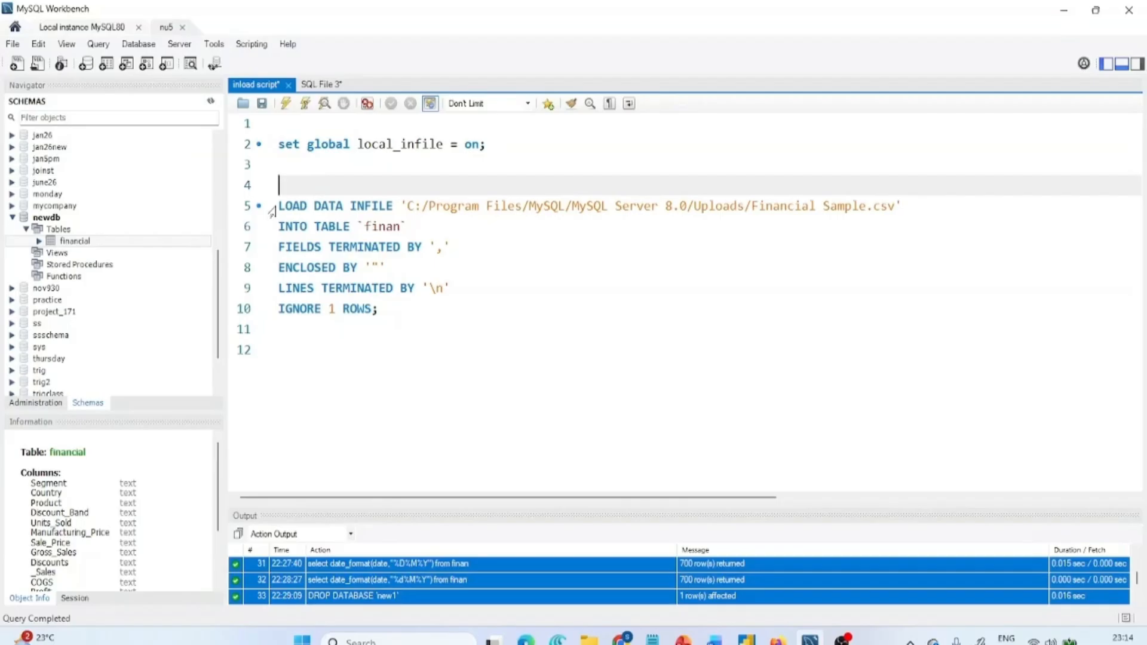
pyautogui.moveTo(278, 206); pyautogui.dragTo(394, 205)
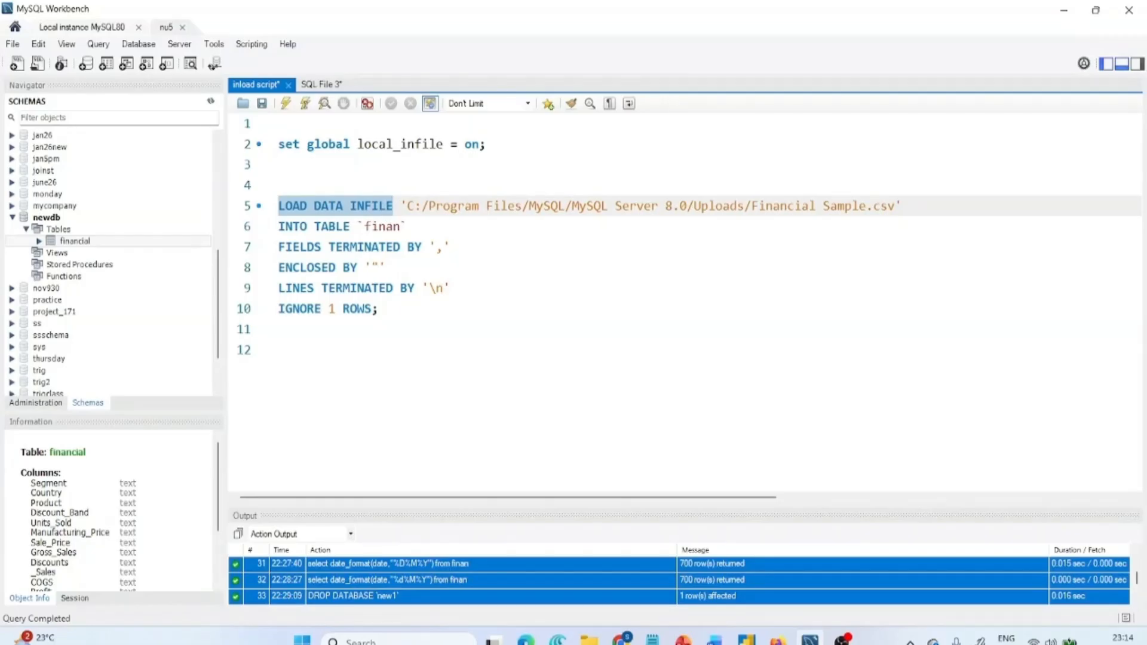
pyautogui.click(280, 350)
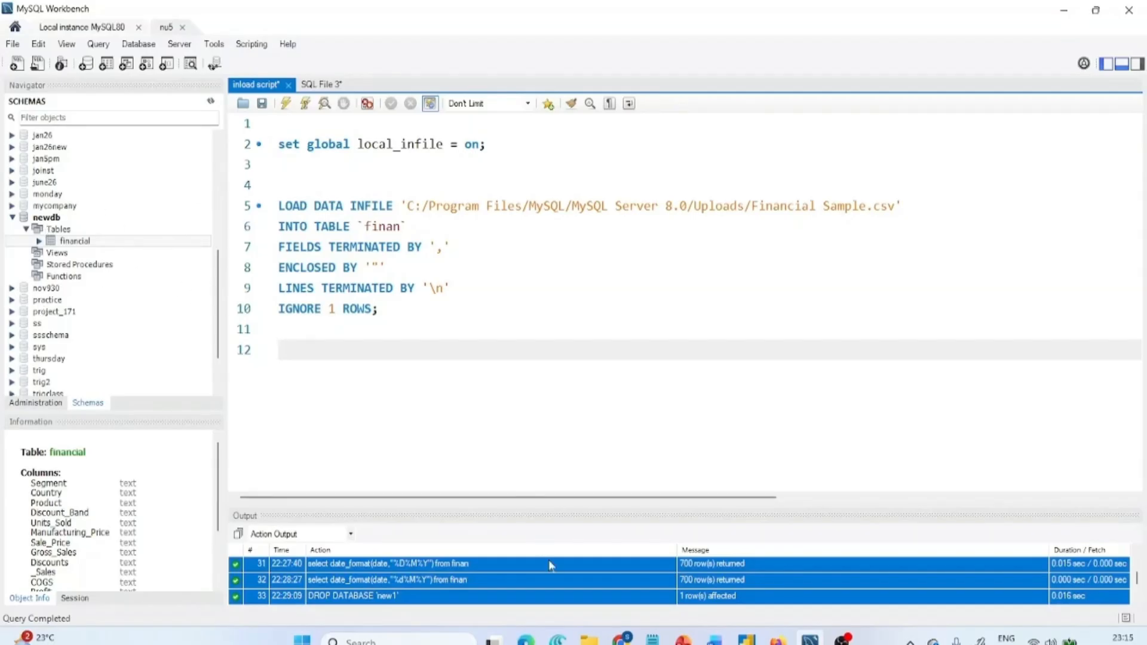
# Step: Switch to File Explorer and browse from This PC to C:\Program Files\MySQL\MySQL Server 8.0\Uploads
pyautogui.moveTo(589, 637)
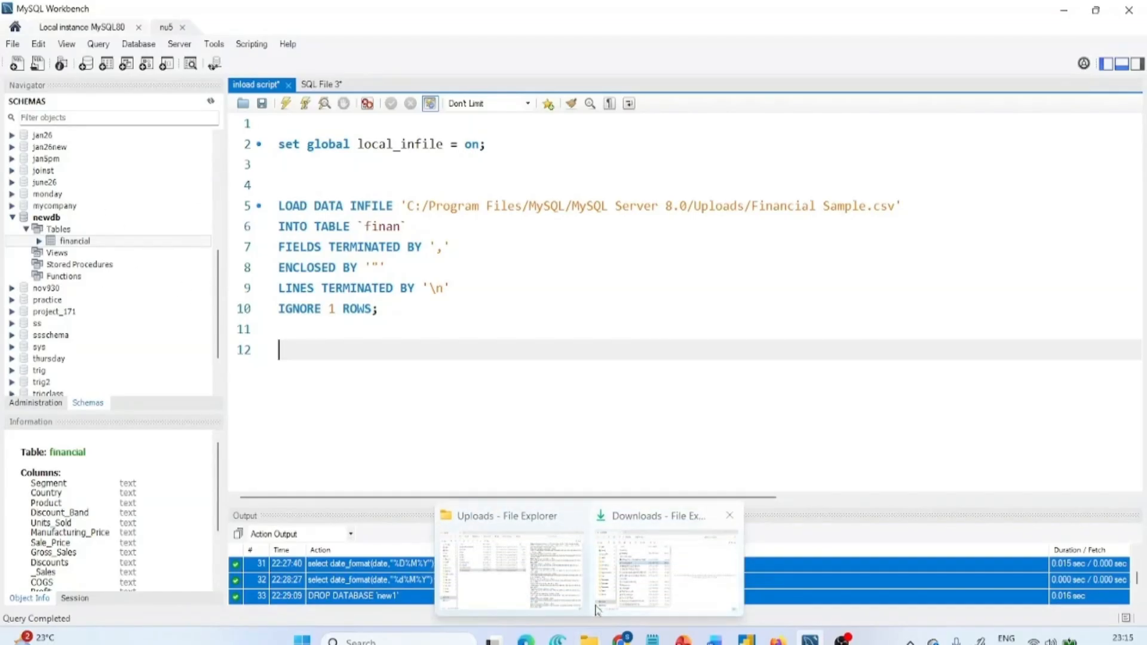
pyautogui.click(570, 589)
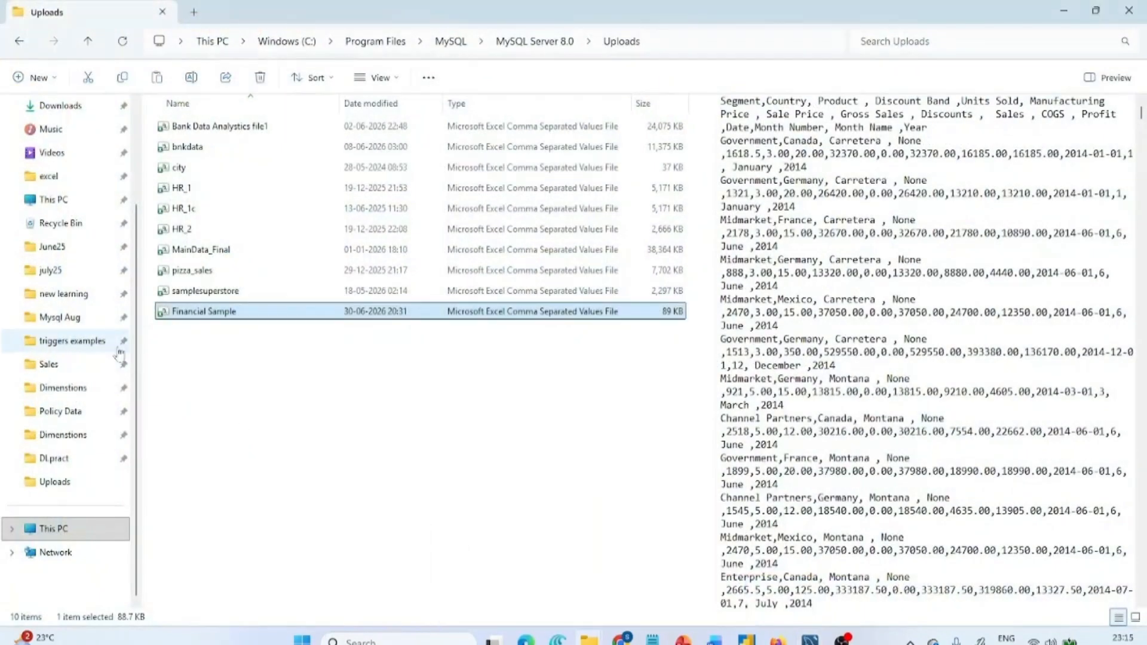
pyautogui.click(49, 209)
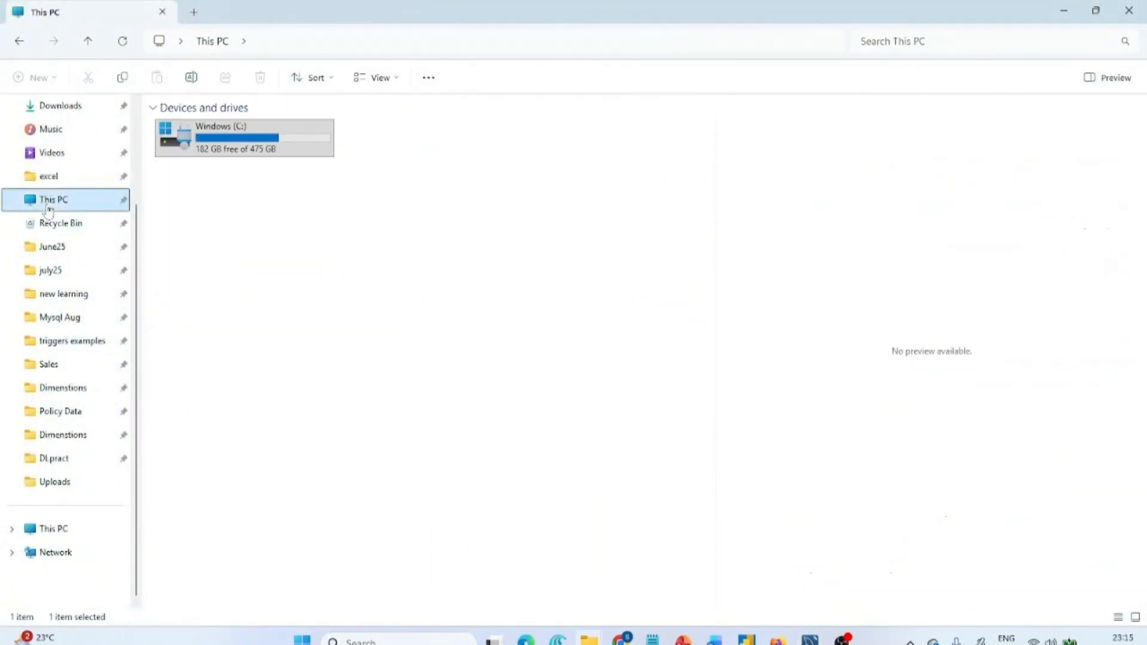
pyautogui.doubleClick(226, 130)
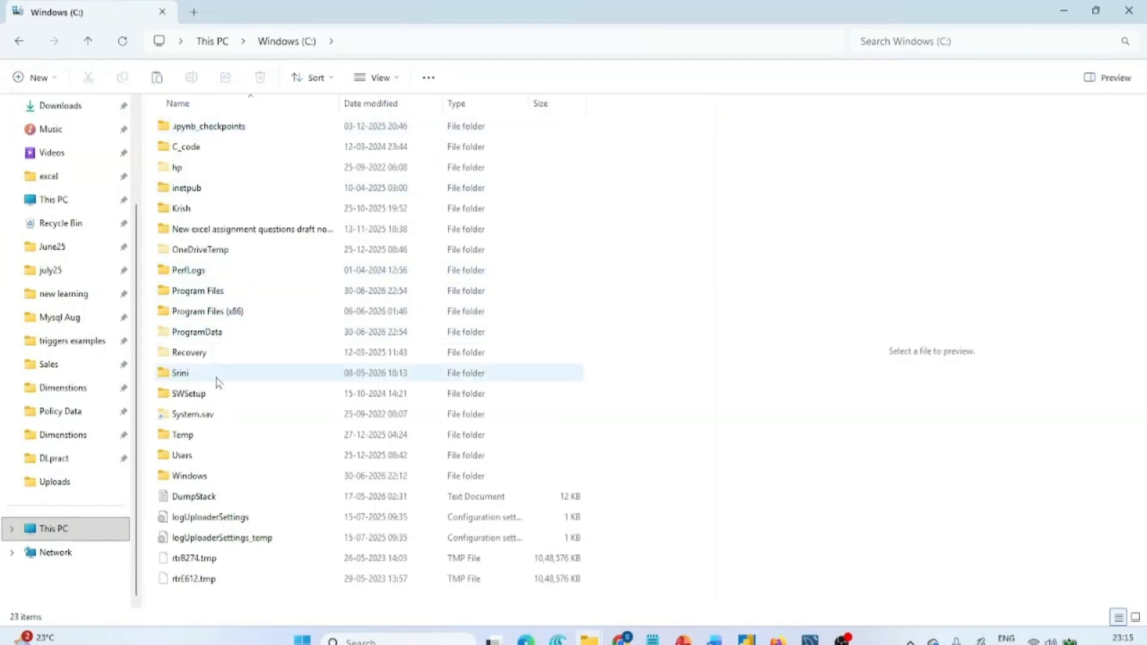
pyautogui.doubleClick(214, 293)
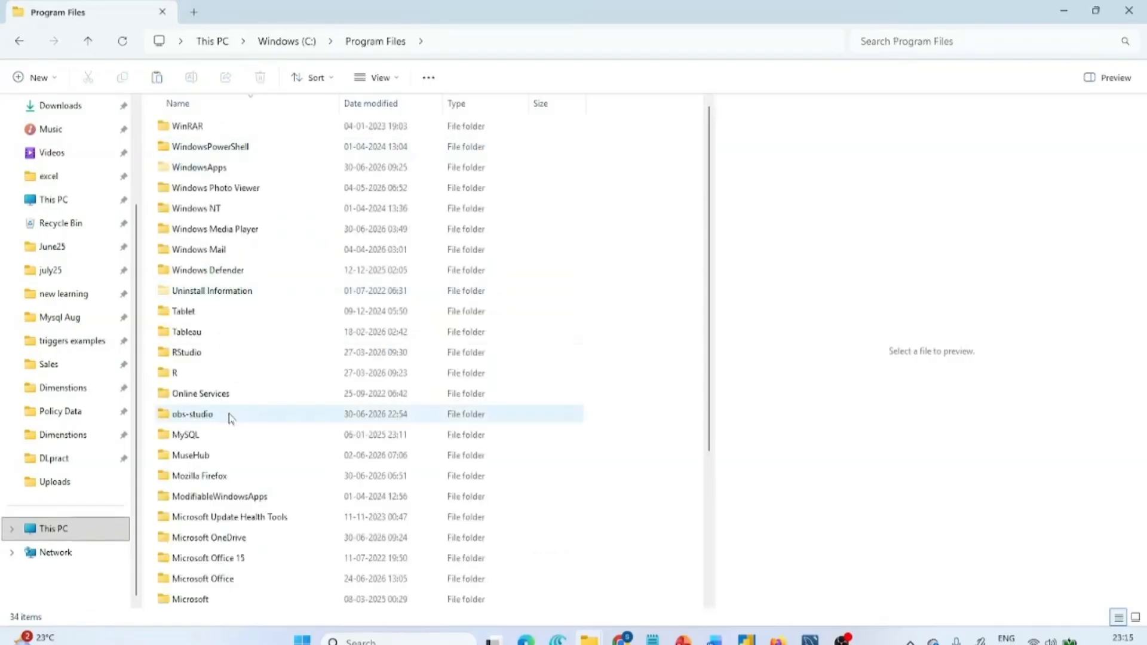
pyautogui.doubleClick(213, 435)
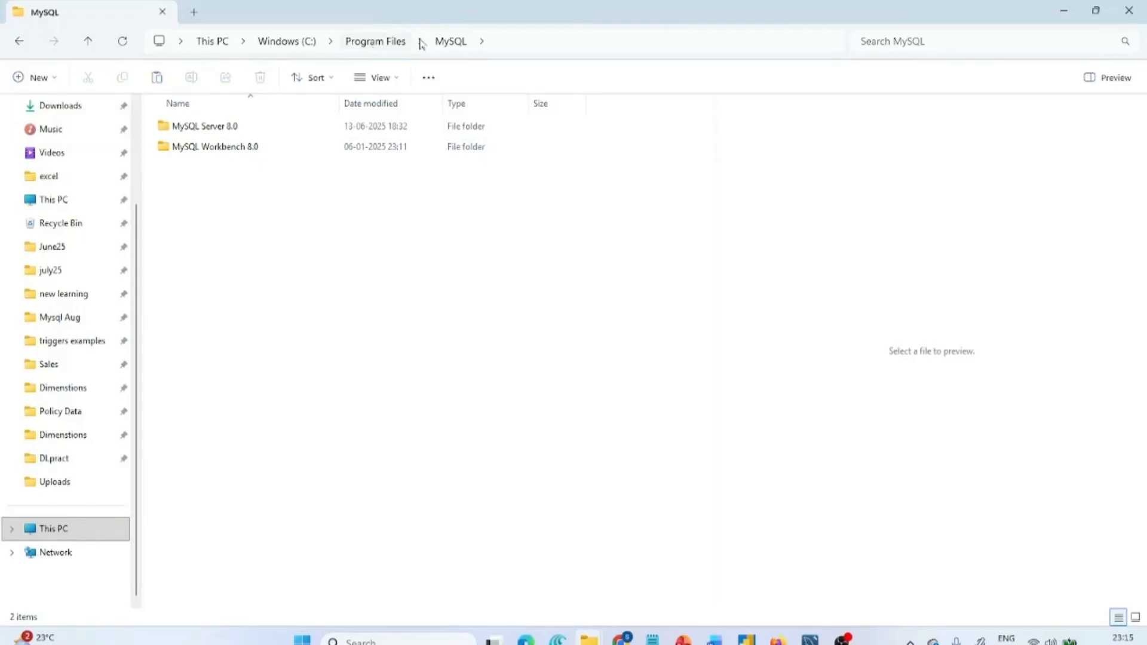
pyautogui.doubleClick(248, 130)
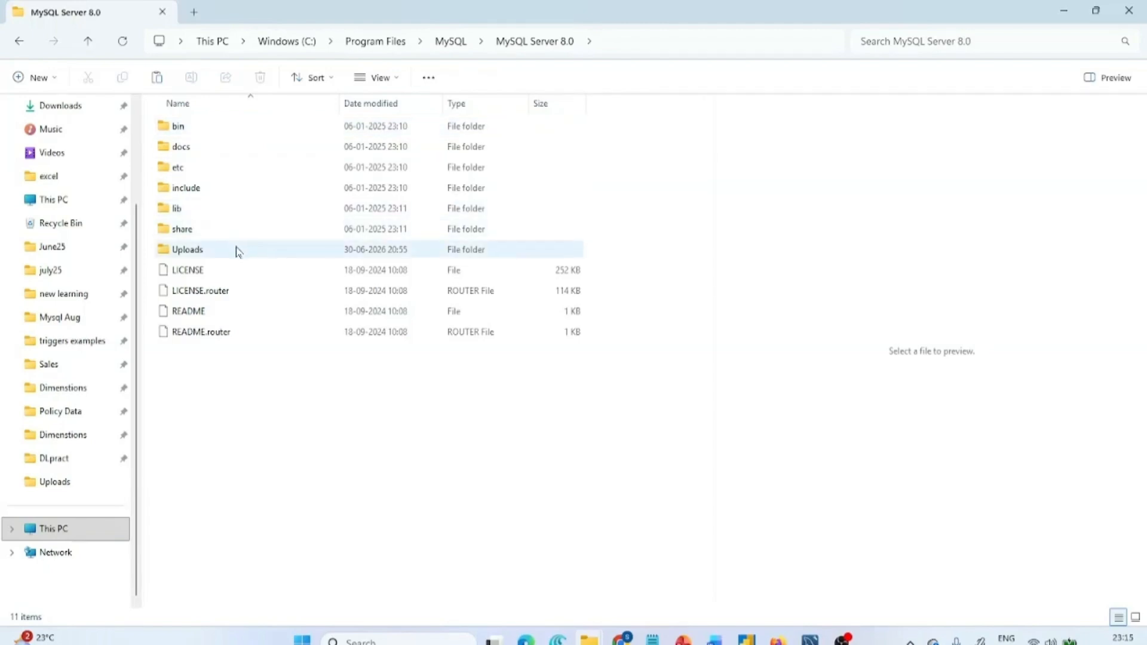
pyautogui.click(237, 252)
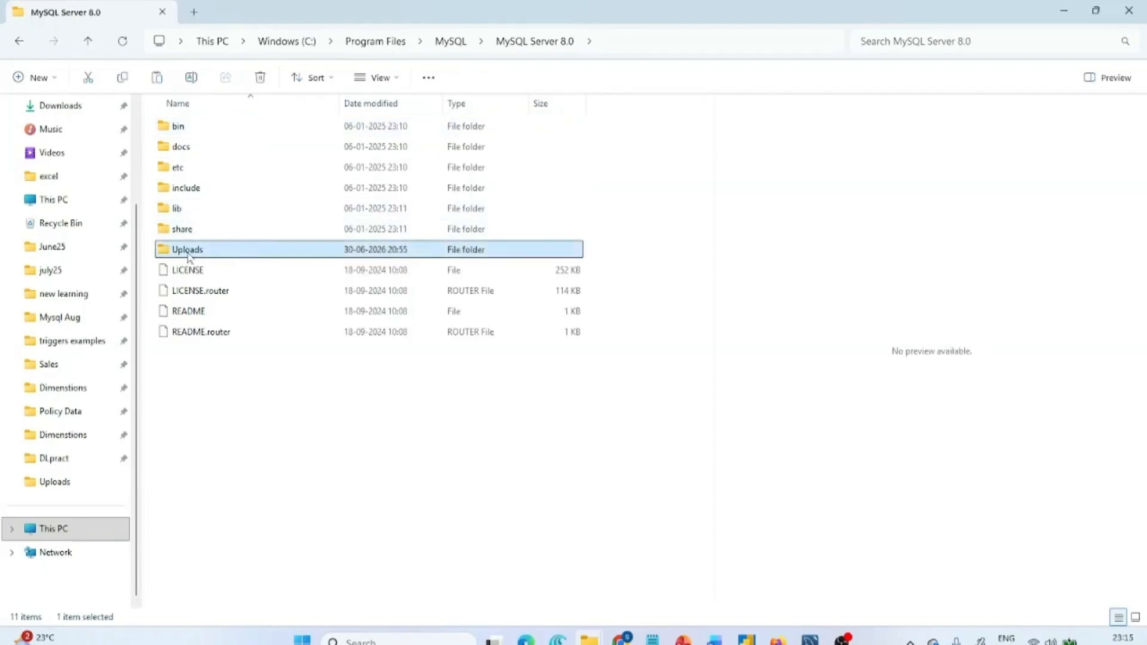
pyautogui.moveTo(228, 255)
pyautogui.doubleClick(249, 251)
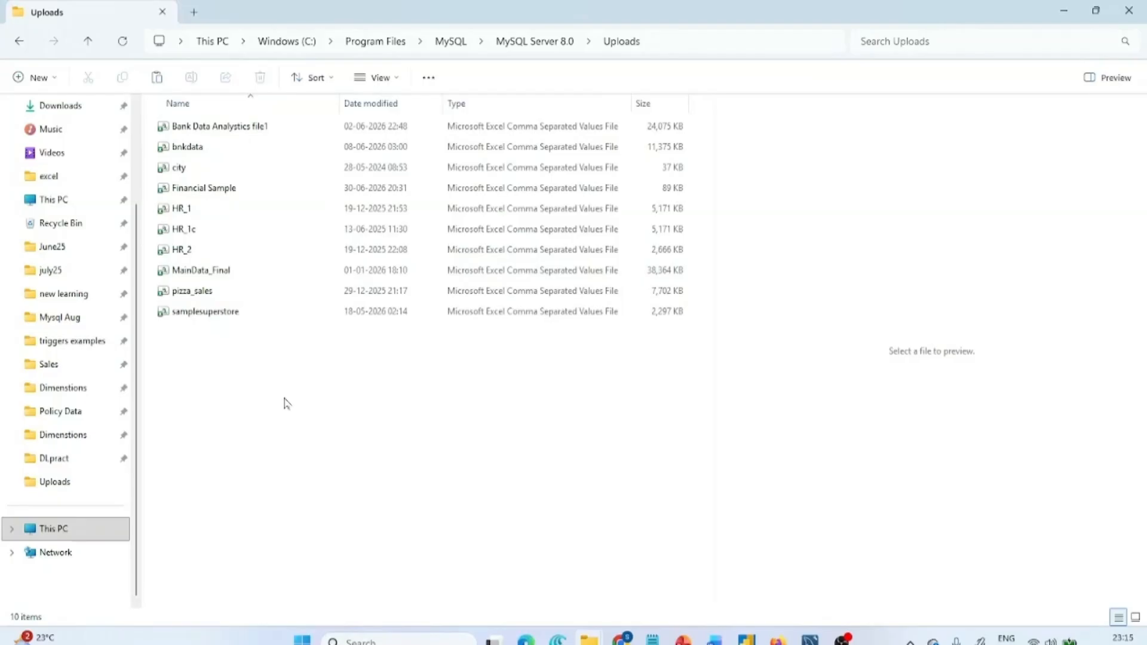
# Step: Copy the Financial Sample CSV from the desktop's DLpract folder into the MySQL Server 8.0 Uploads folder, replacing the existing file
pyautogui.click(1067, 12)
pyautogui.click(1061, 9)
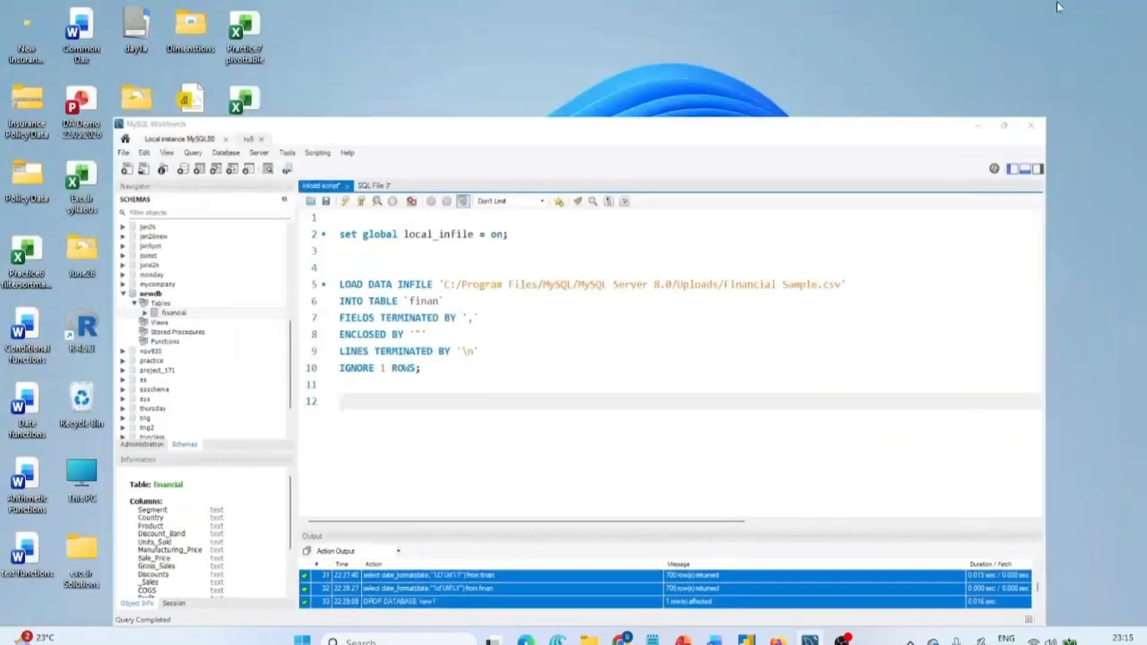
pyautogui.doubleClick(246, 177)
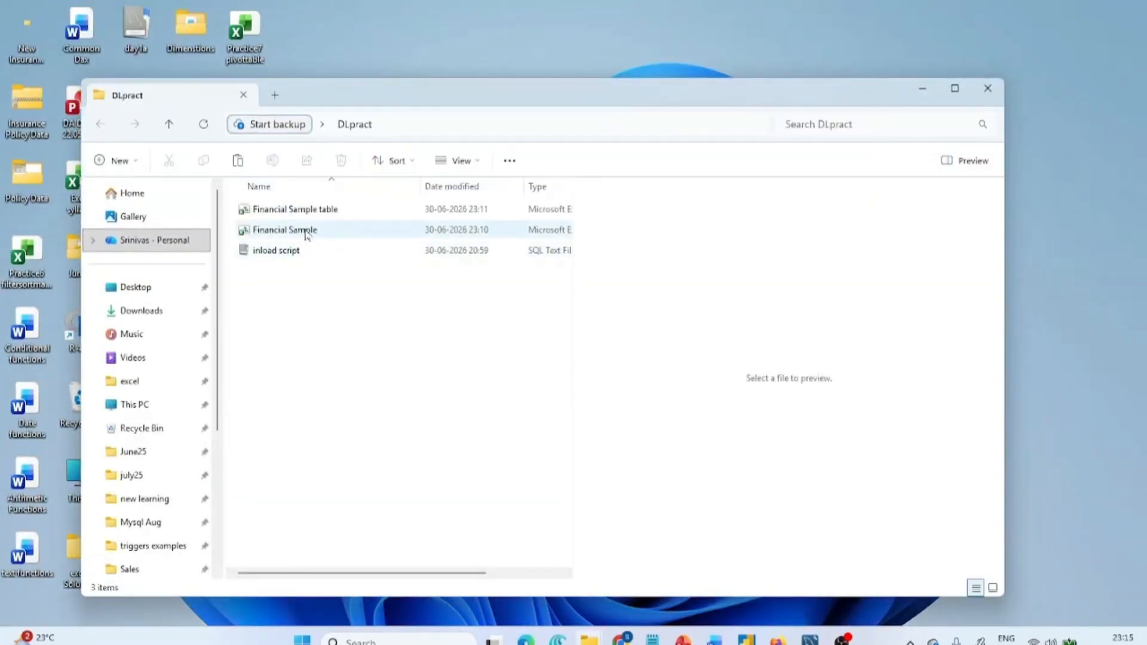
pyautogui.click(306, 231)
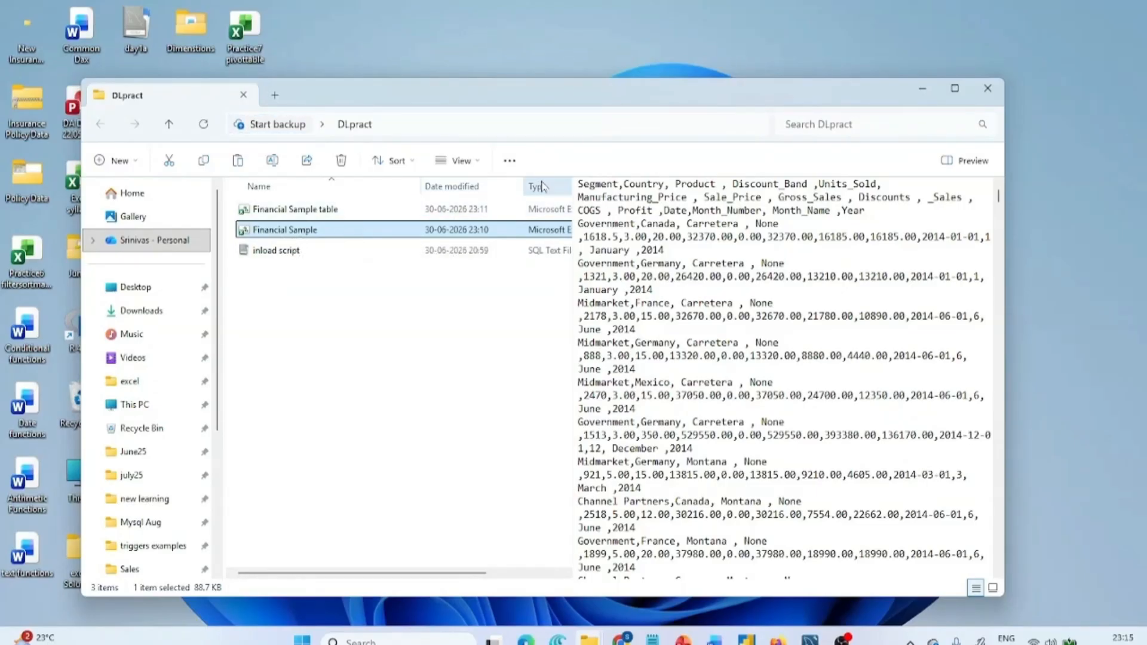
pyautogui.moveTo(571, 186); pyautogui.dragTo(690, 185)
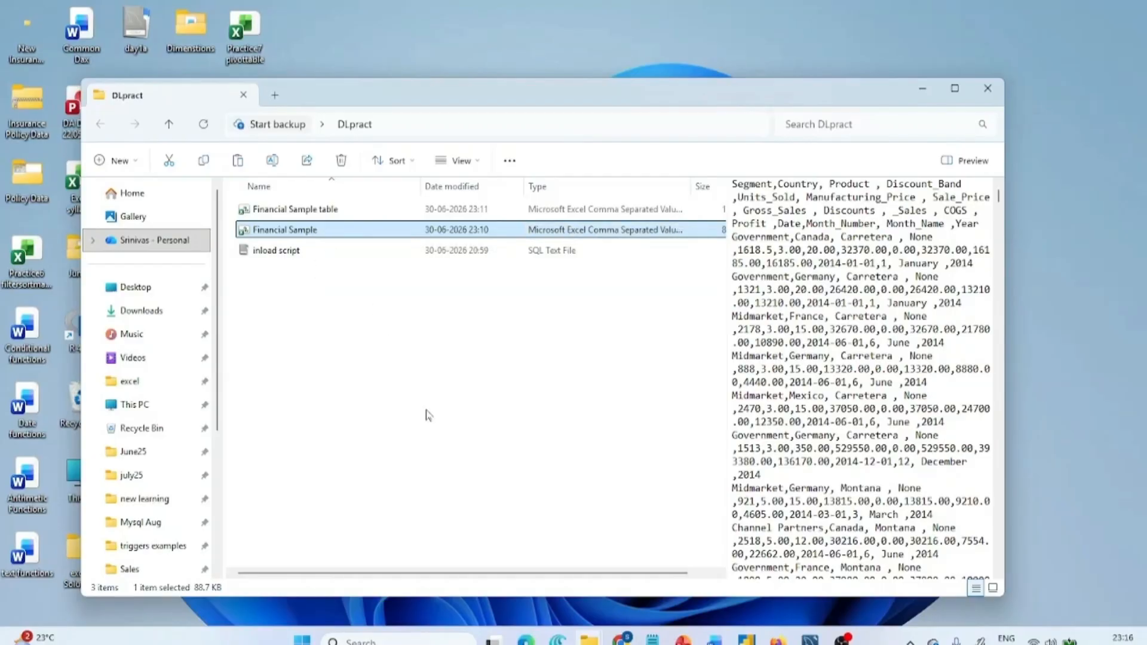
pyautogui.moveTo(588, 638)
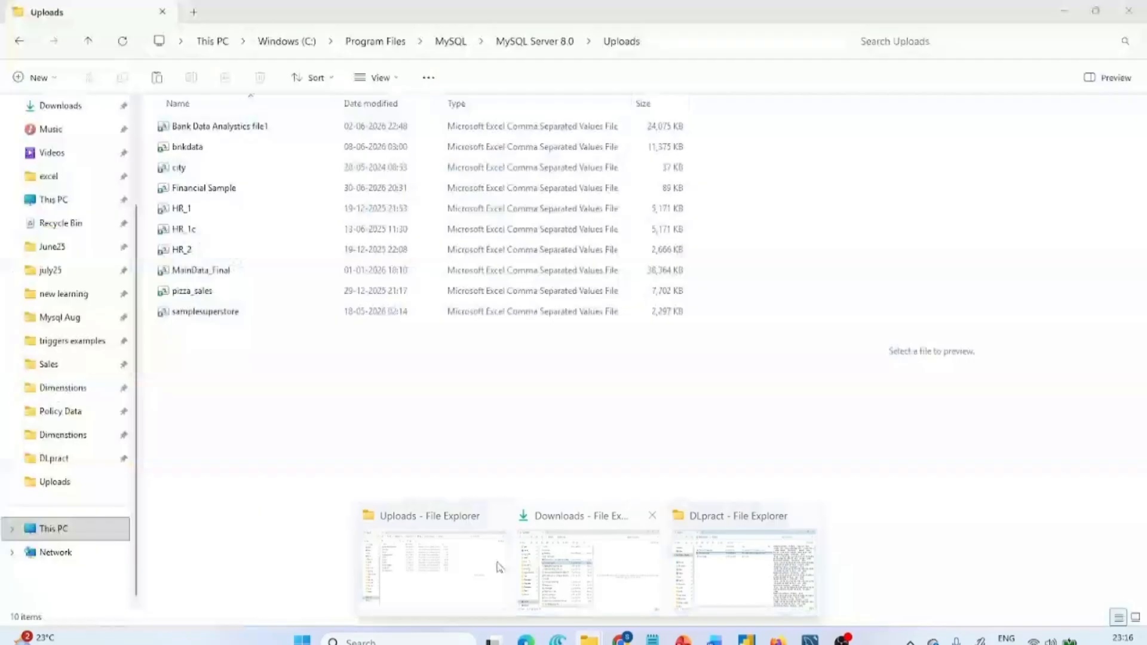
pyautogui.click(472, 568)
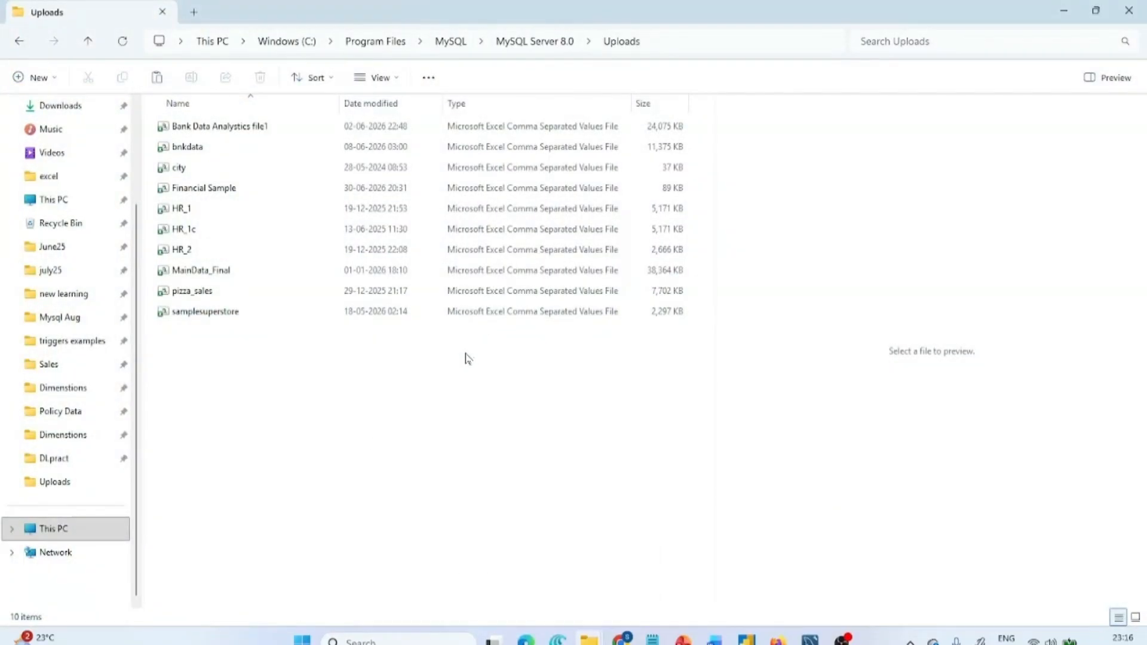
pyautogui.hotkey('ctrl', 'v')
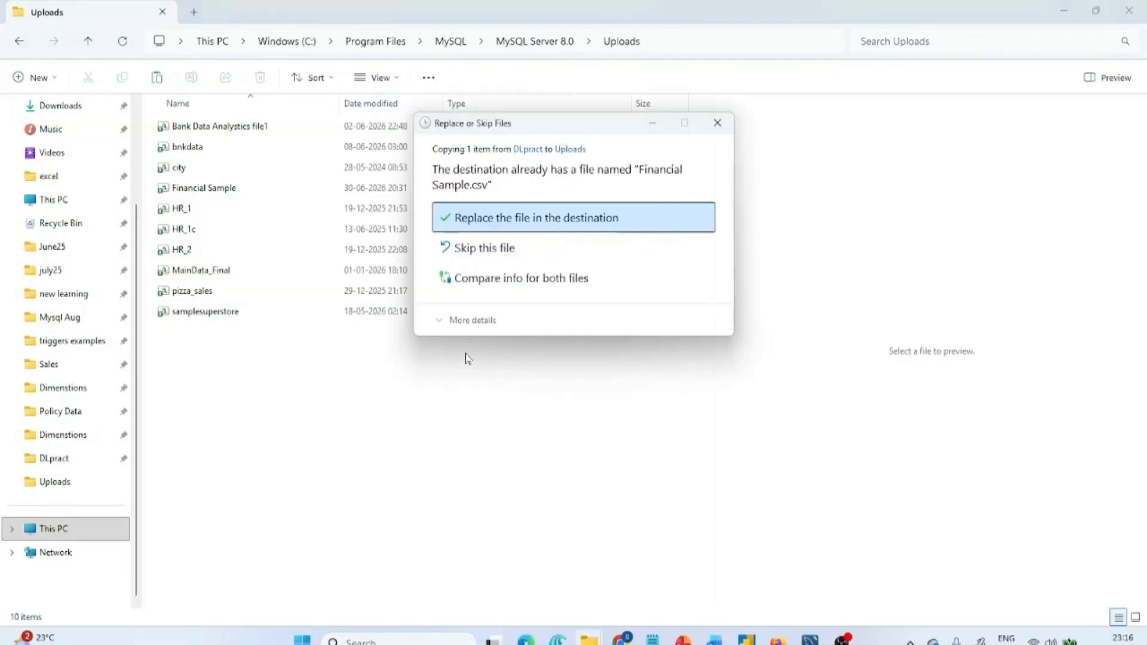
pyautogui.click(519, 219)
pyautogui.click(525, 225)
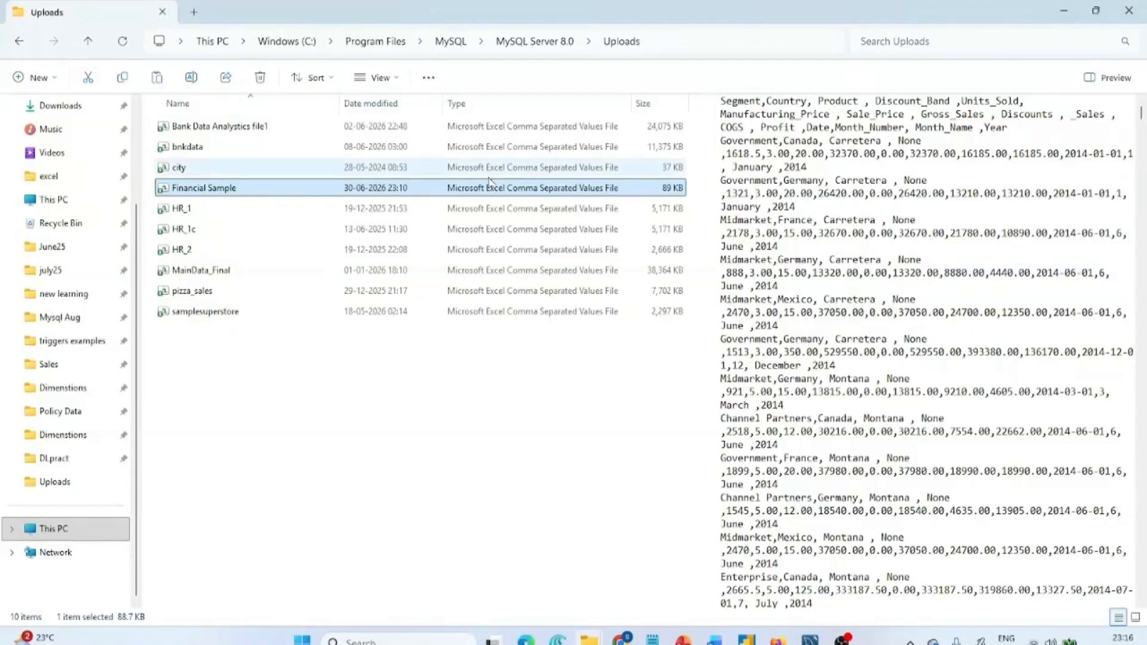
# Step: Copy the path of Financial Sample in Uploads and, in MySQL Workbench, paste it over the file path in the LOAD DATA INFILE statement
pyautogui.rightClick(235, 192)
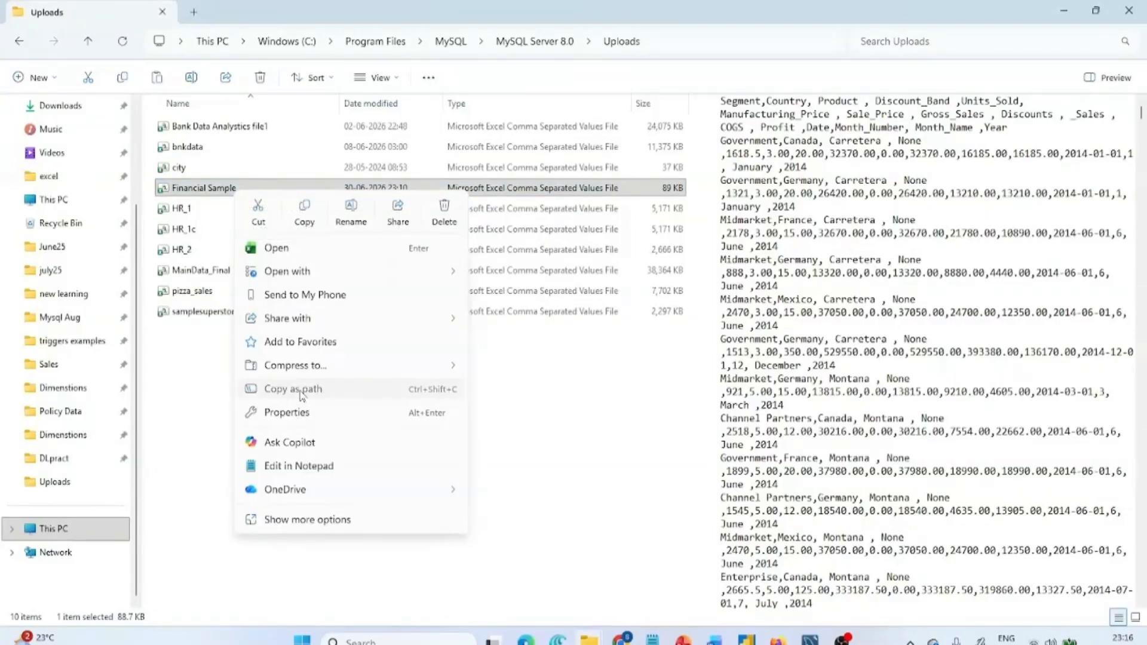
pyautogui.click(301, 391)
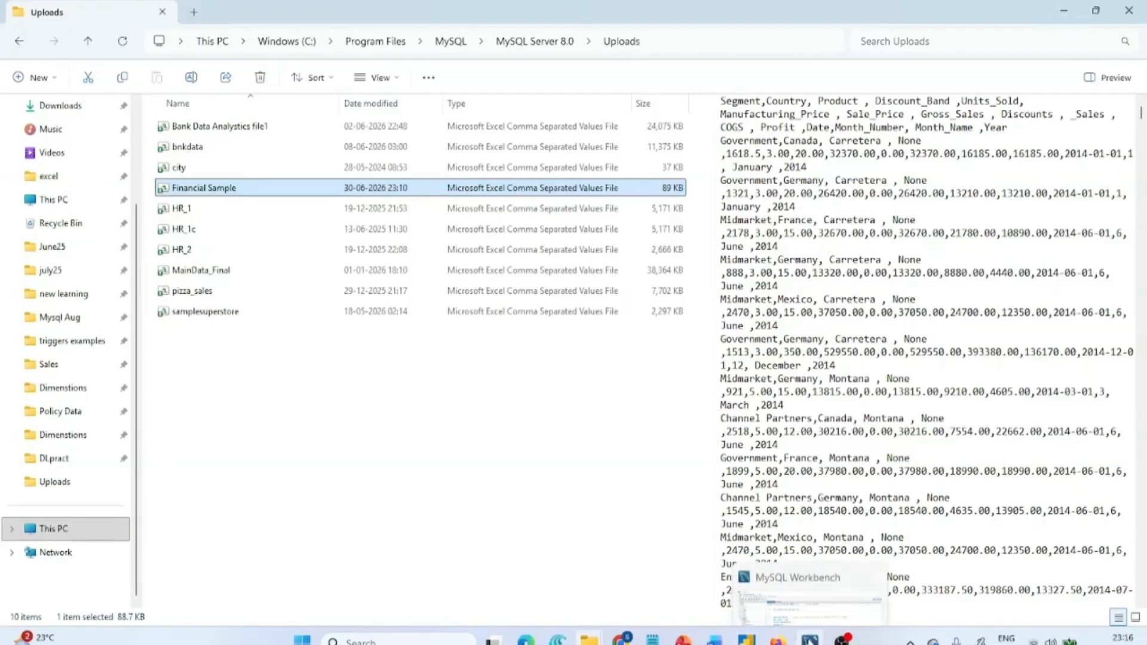
pyautogui.click(810, 639)
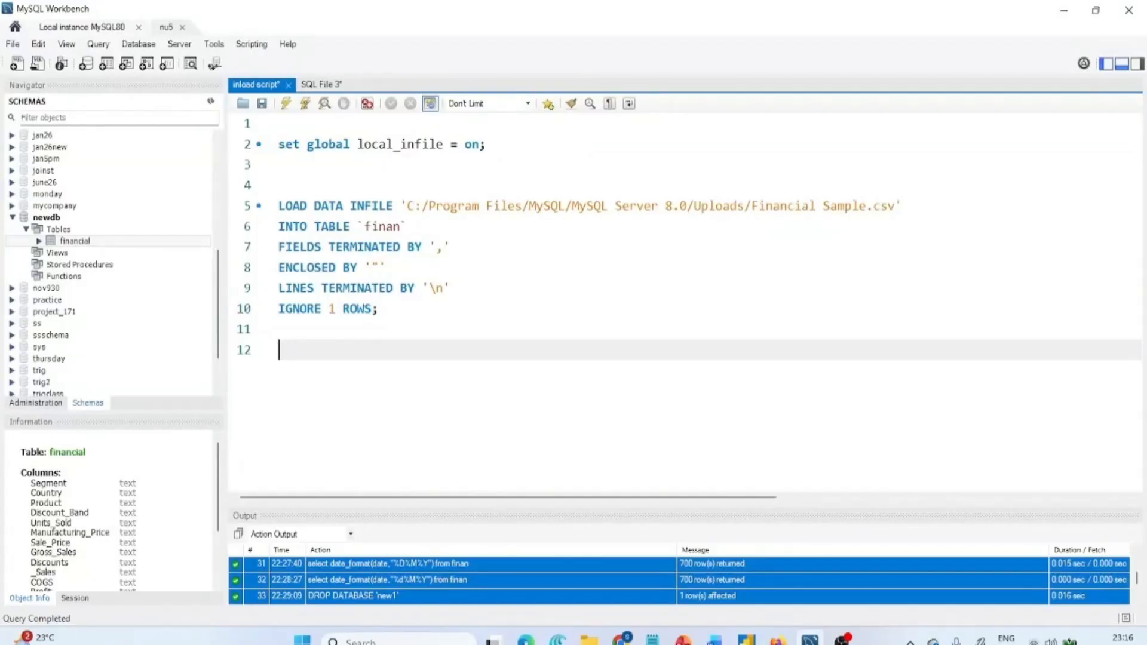
pyautogui.moveTo(407, 206); pyautogui.dragTo(894, 207)
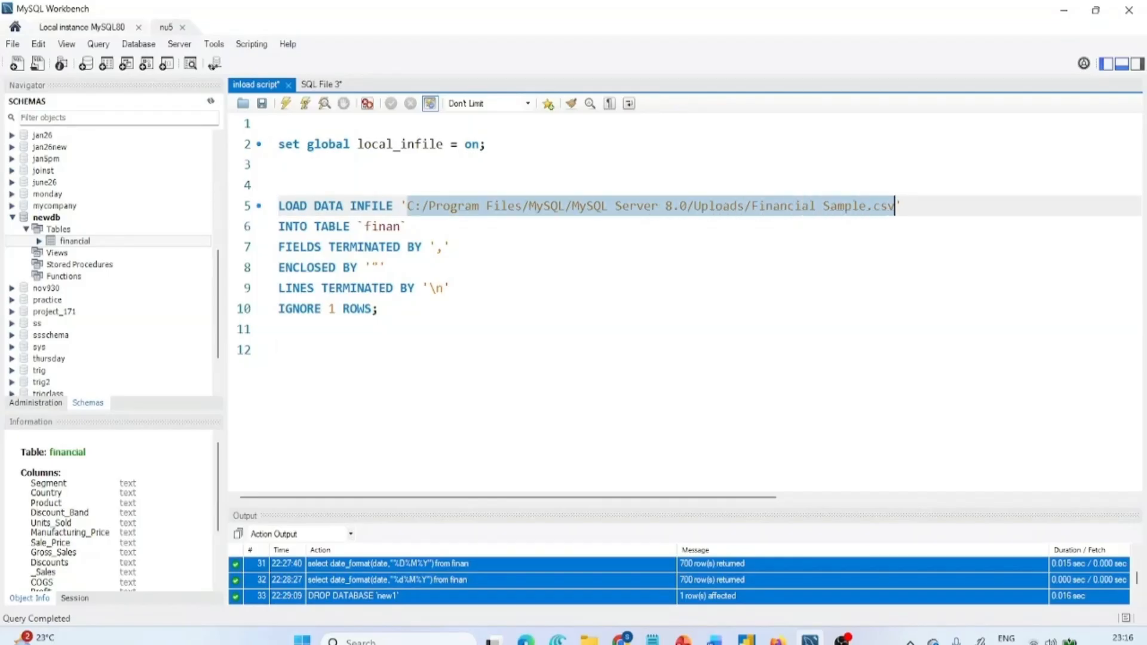
pyautogui.press('BackSpace')
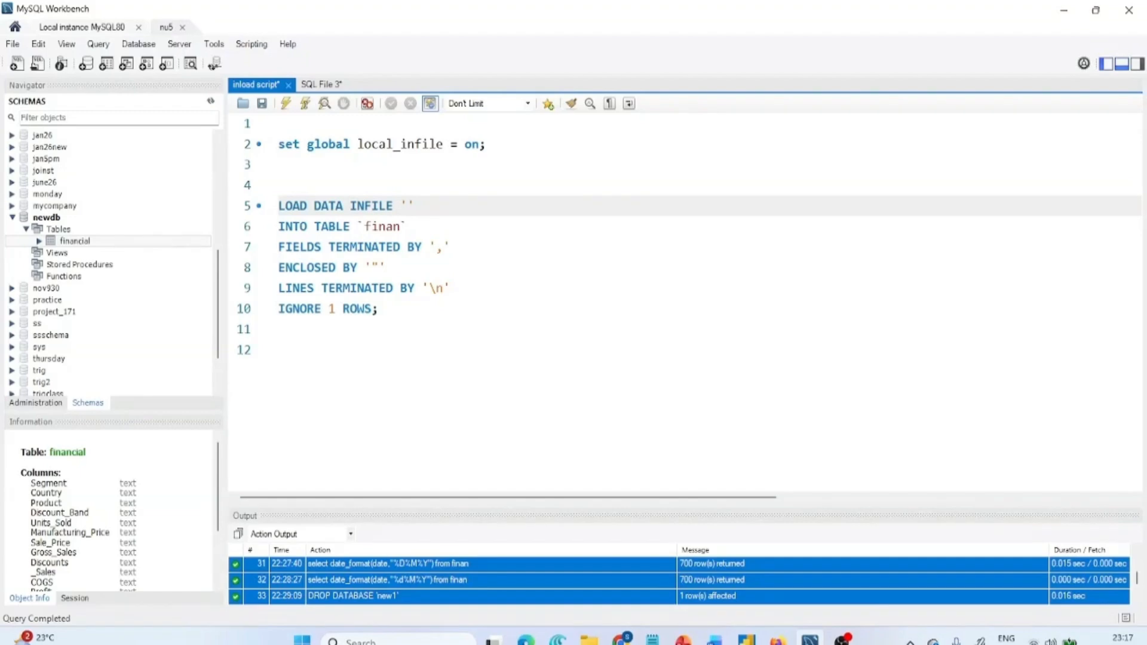
pyautogui.hotkey('ctrl', 'v')
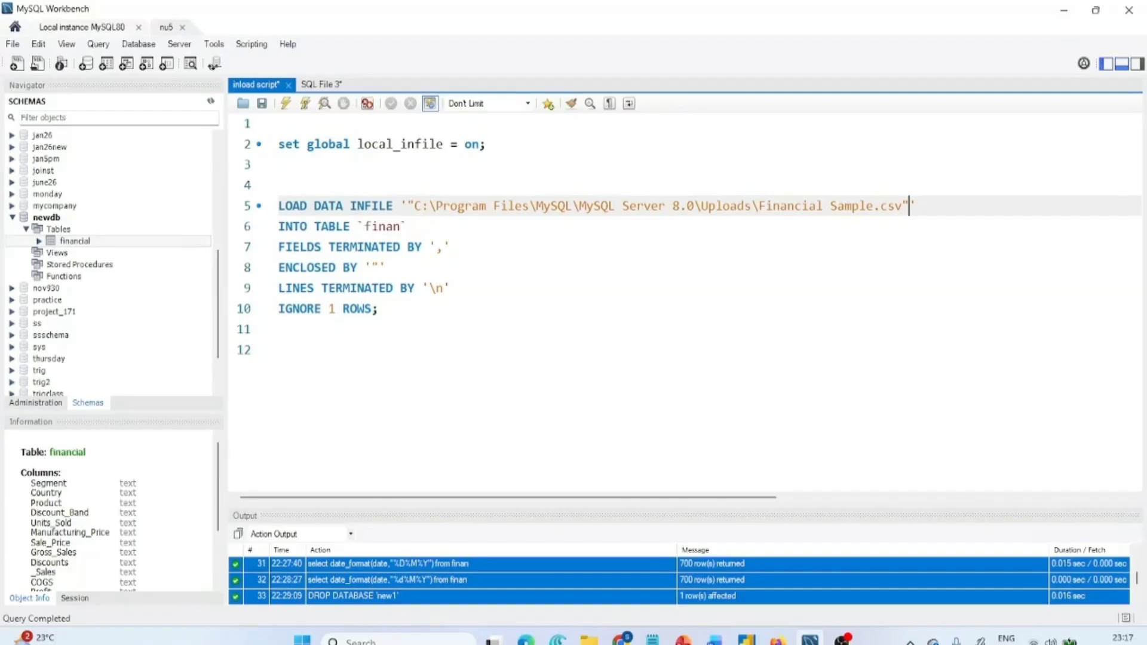
# Step: Remove the extra double quotes at the start and end of the pasted file path
pyautogui.click(415, 206)
pyautogui.press('BackSpace')
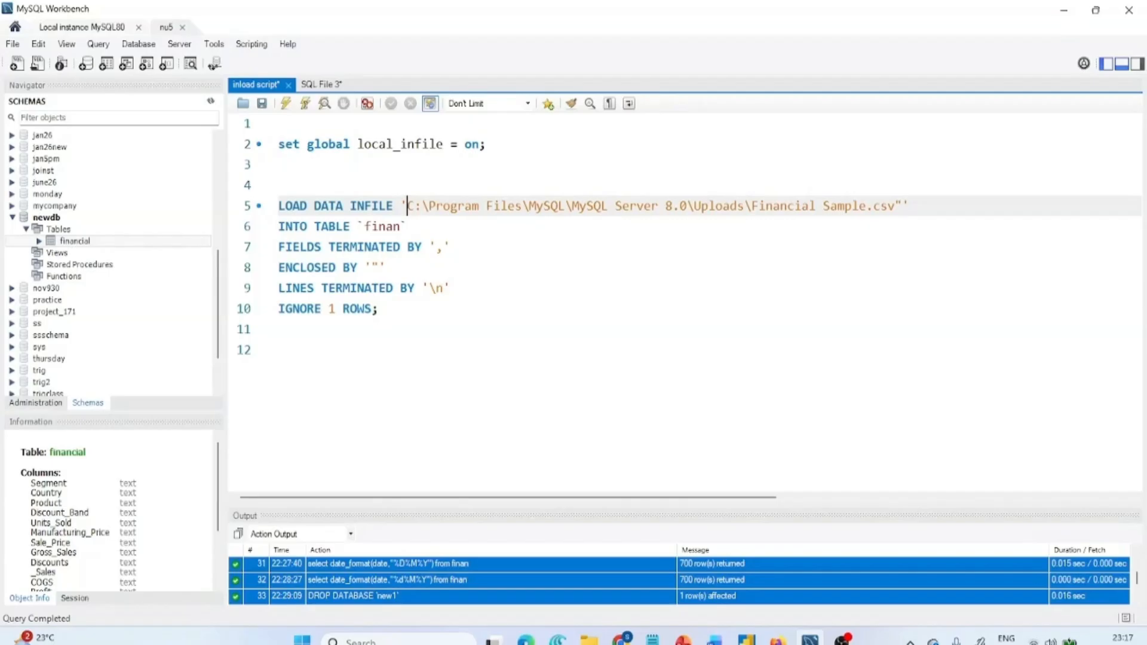
pyautogui.click(901, 206)
pyautogui.press('BackSpace')
# Step: Replace every backslash in the file path with a forward slash, giving 'C:/Program Files/MySQL/MySQL Server 8.0/Uploads/Financial Sample.csv'
pyautogui.click(421, 206)
pyautogui.moveTo(421, 206); pyautogui.dragTo(428, 207)
pyautogui.write('/')
pyautogui.click(529, 206)
pyautogui.press('BackSpace')
pyautogui.write('/')
pyautogui.click(573, 207)
pyautogui.press('BackSpace')
pyautogui.write('/')
pyautogui.click(694, 206)
pyautogui.press('BackSpace')
pyautogui.write('/')
pyautogui.click(750, 206)
pyautogui.press('BackSpace')
pyautogui.write('/')
# Step: Change the target table in the INTO TABLE clause to financial
pyautogui.doubleClick(382, 226)
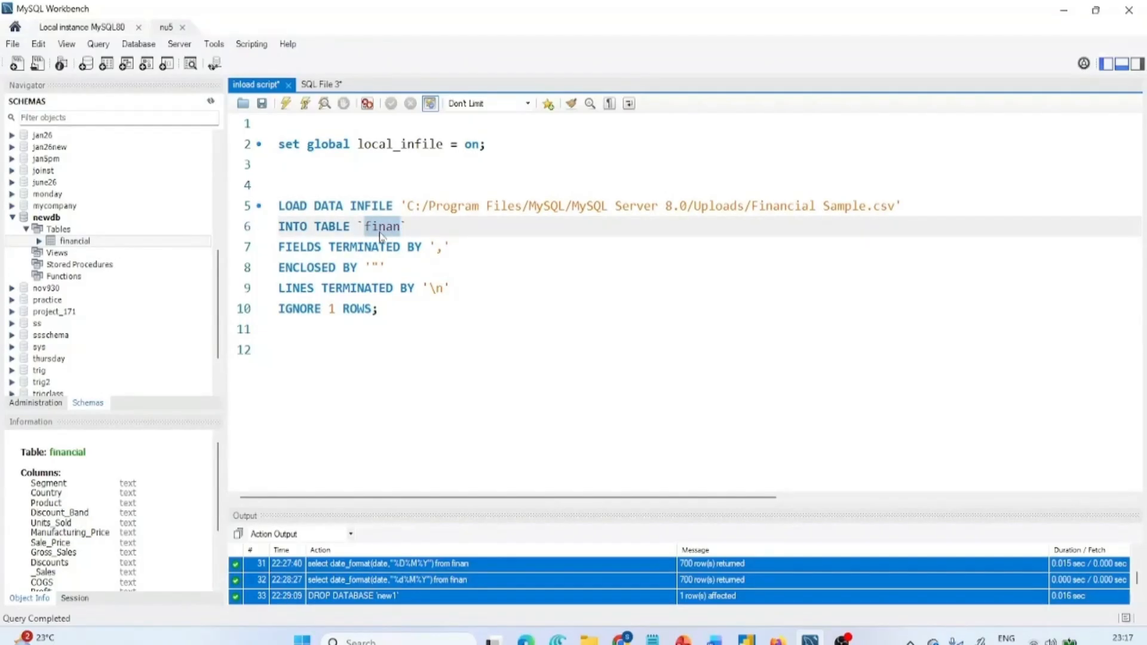
pyautogui.write('financial')
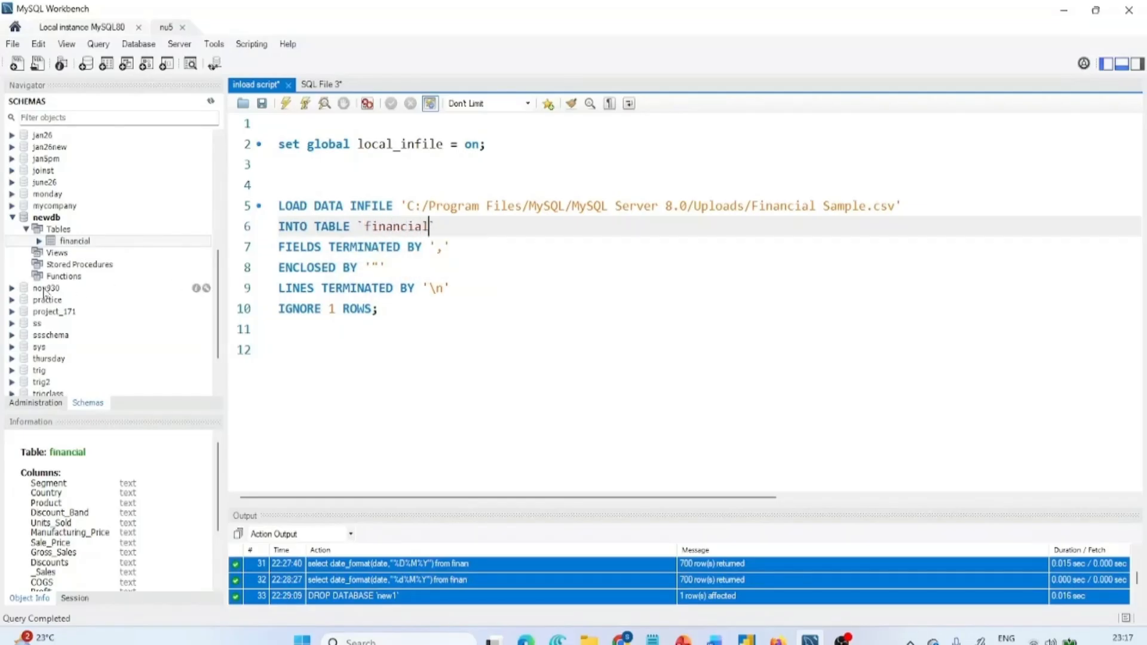
pyautogui.click(73, 242)
pyautogui.click(438, 226)
pyautogui.moveTo(406, 206); pyautogui.dragTo(895, 206)
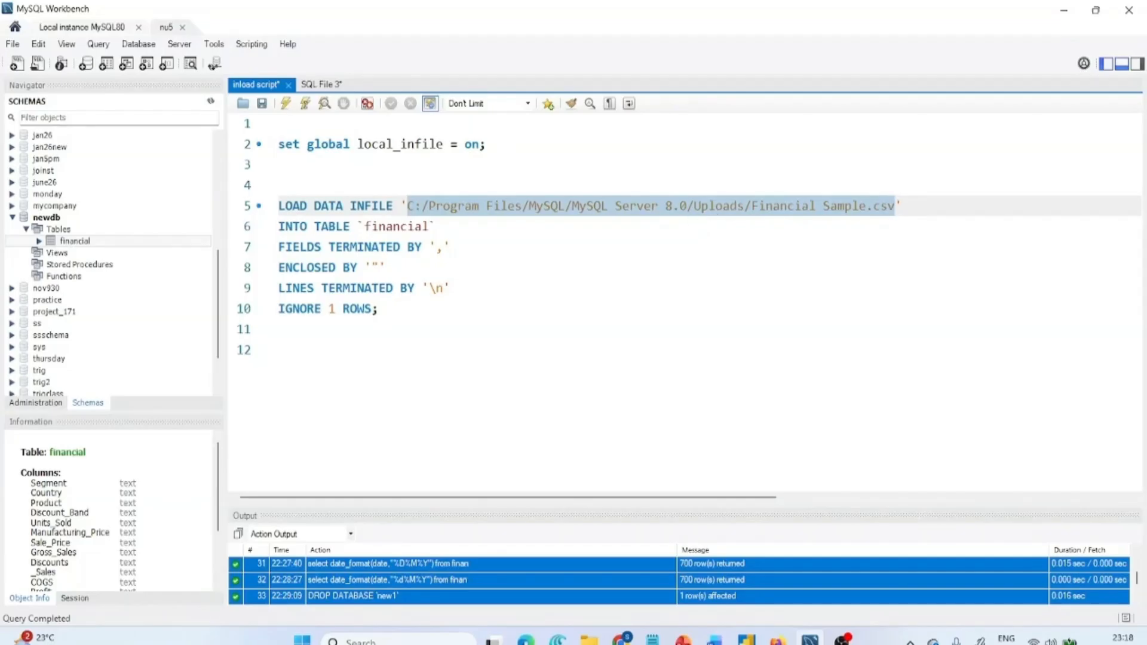
pyautogui.doubleClick(396, 225)
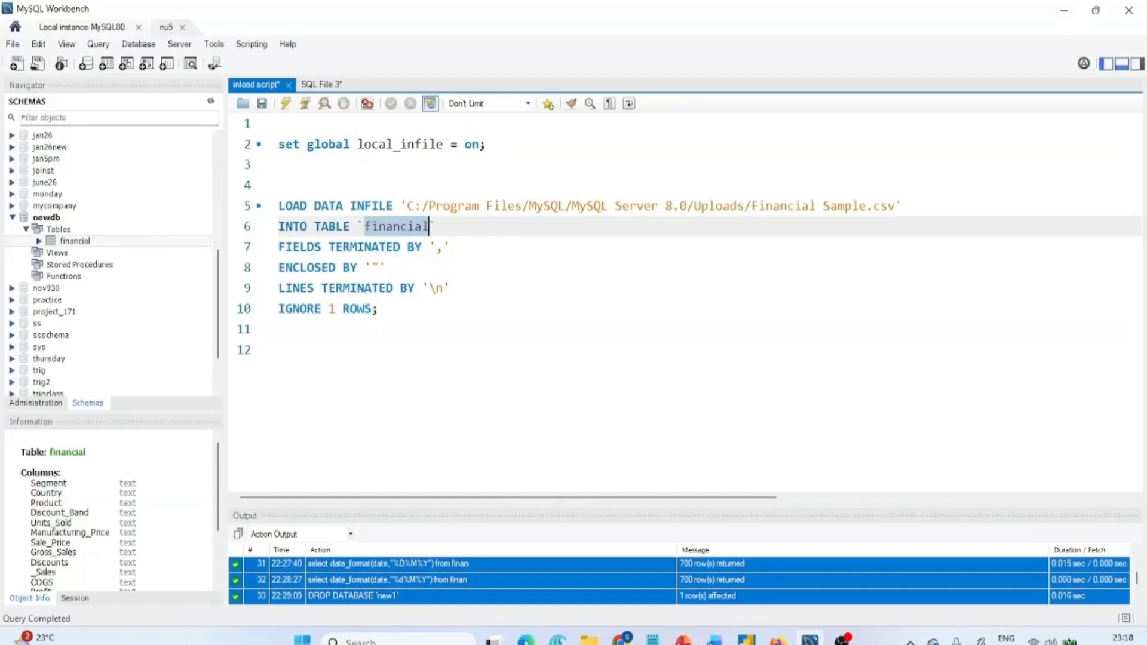
pyautogui.moveTo(436, 247); pyautogui.dragTo(443, 248)
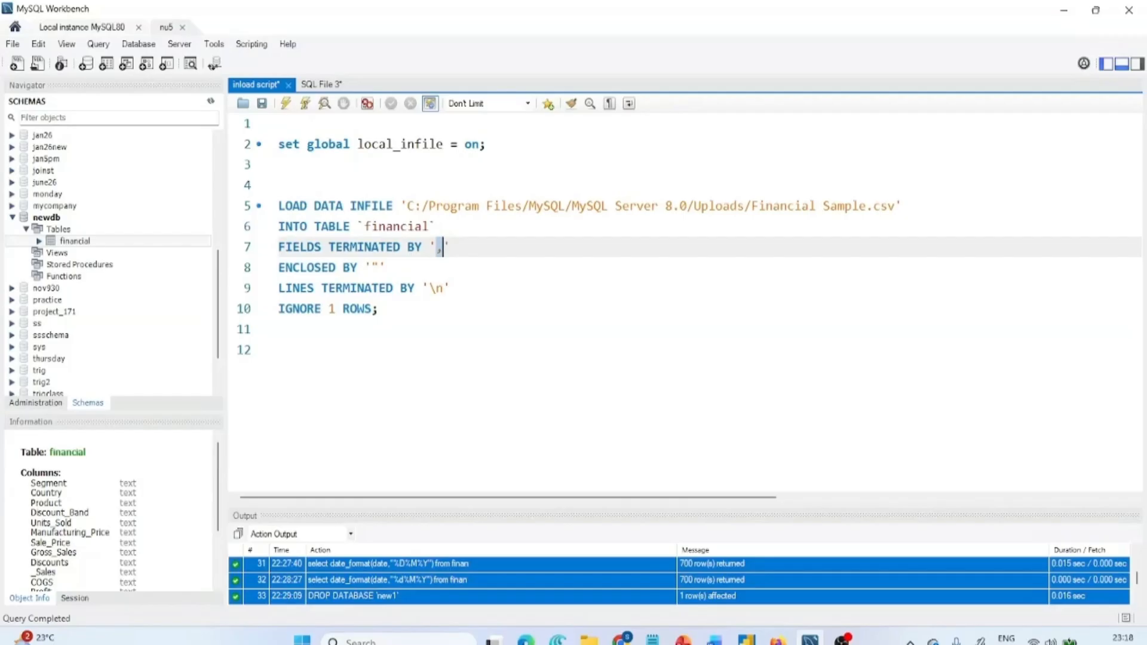
pyautogui.click(386, 268)
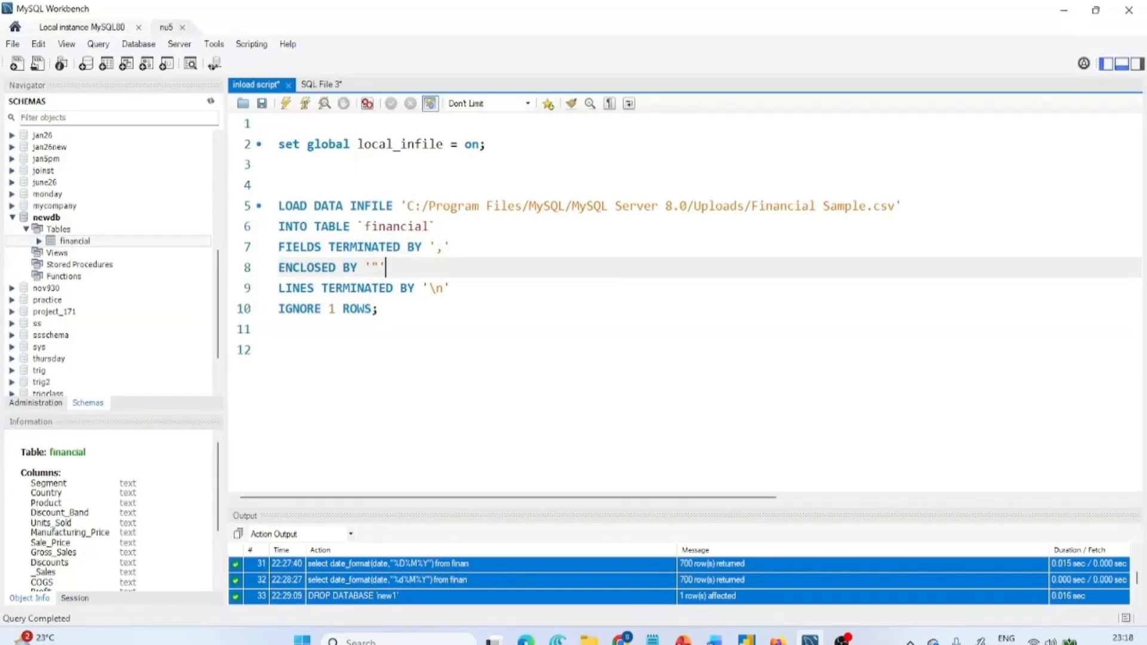
# Step: Check the enclosure, line terminator and IGNORE 1 ROWS clauses, and run the whole LOAD DATA INFILE statement
pyautogui.moveTo(371, 267); pyautogui.dragTo(379, 268)
pyautogui.moveTo(422, 288); pyautogui.dragTo(444, 288)
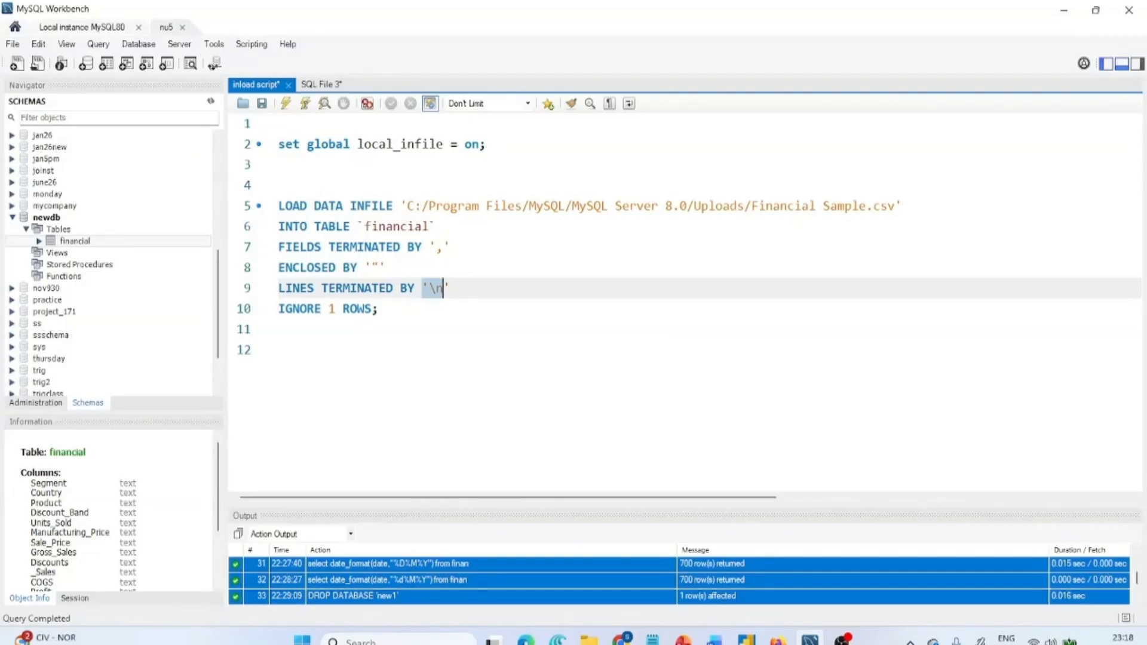
pyautogui.click(450, 288)
pyautogui.click(274, 317)
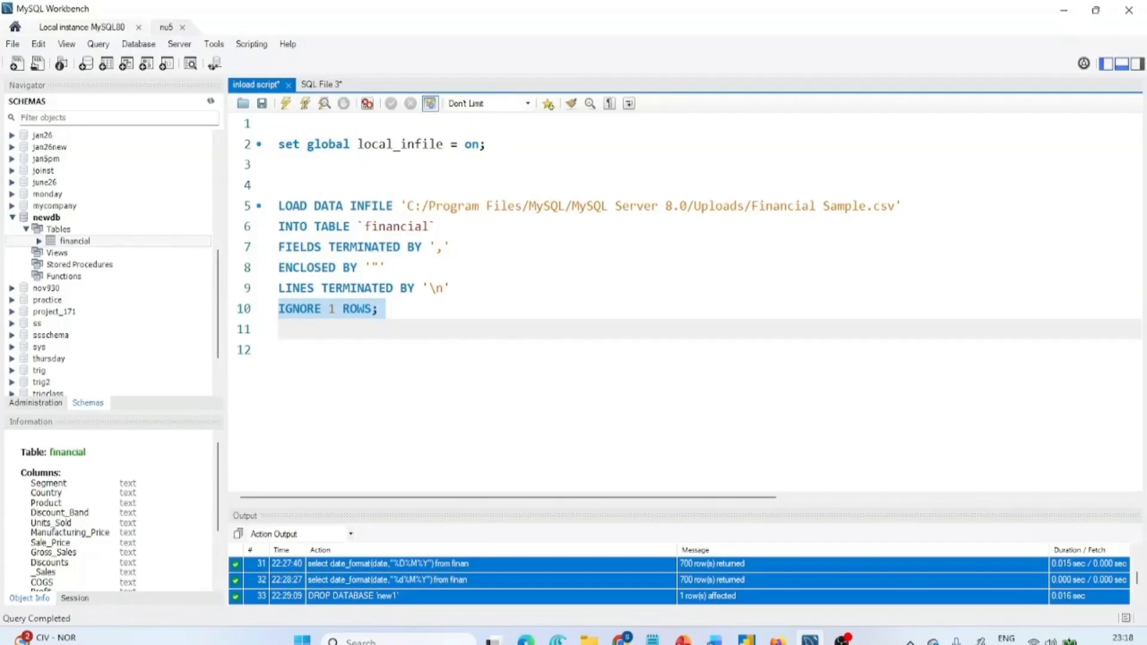
pyautogui.click(399, 311)
pyautogui.moveTo(382, 309); pyautogui.dragTo(278, 205)
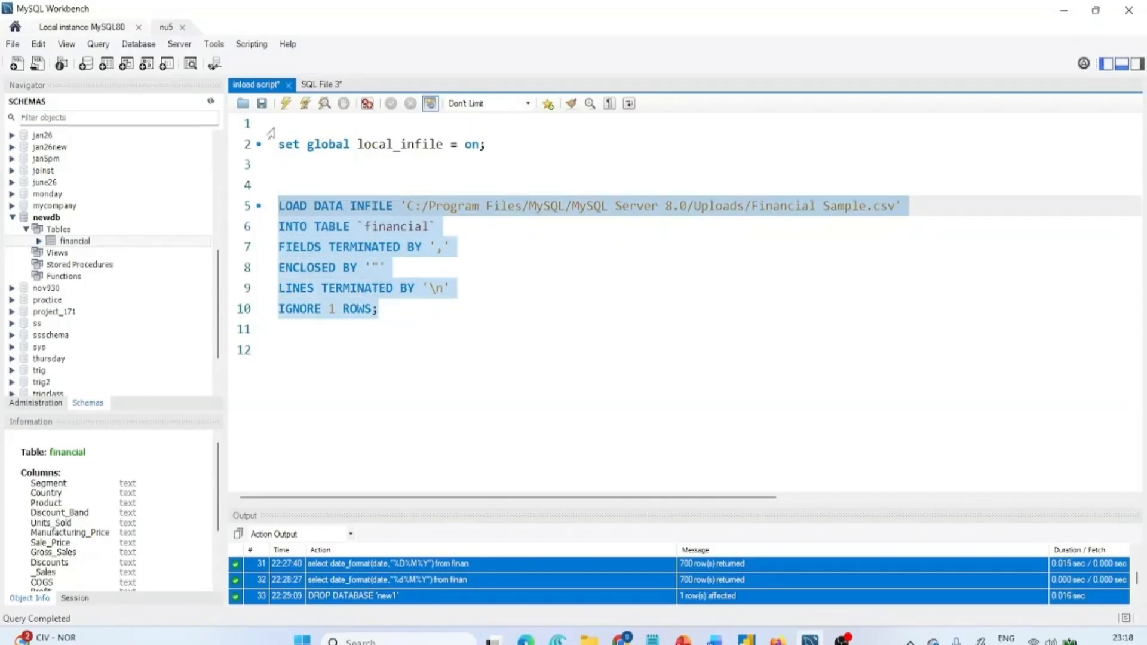
pyautogui.click(286, 103)
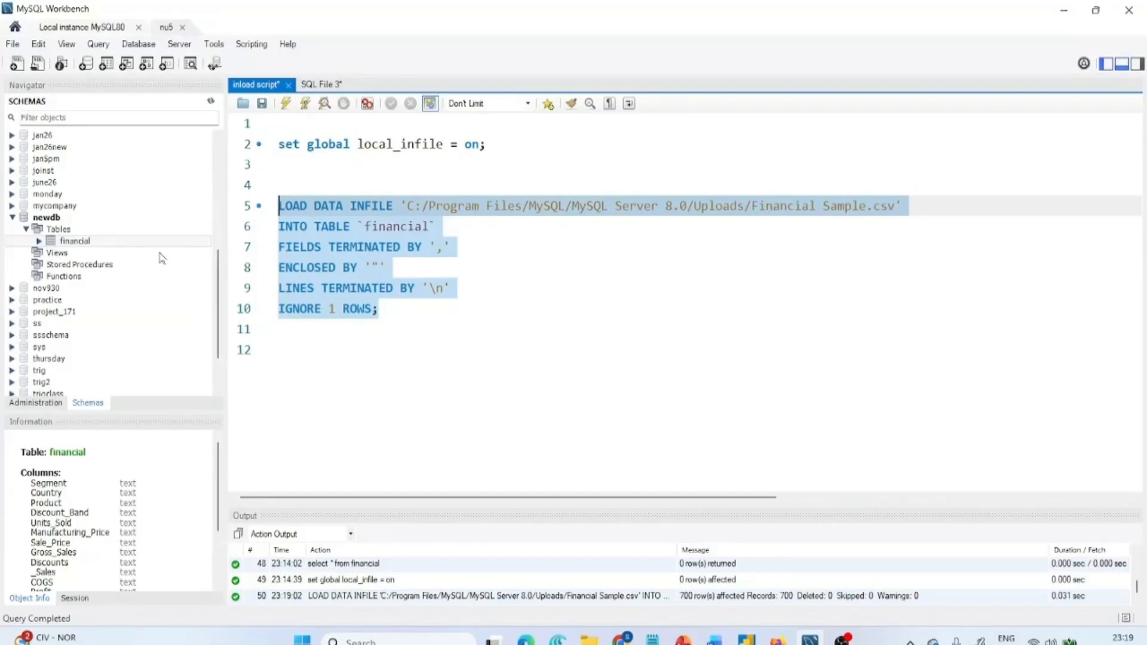
pyautogui.rightClick(143, 244)
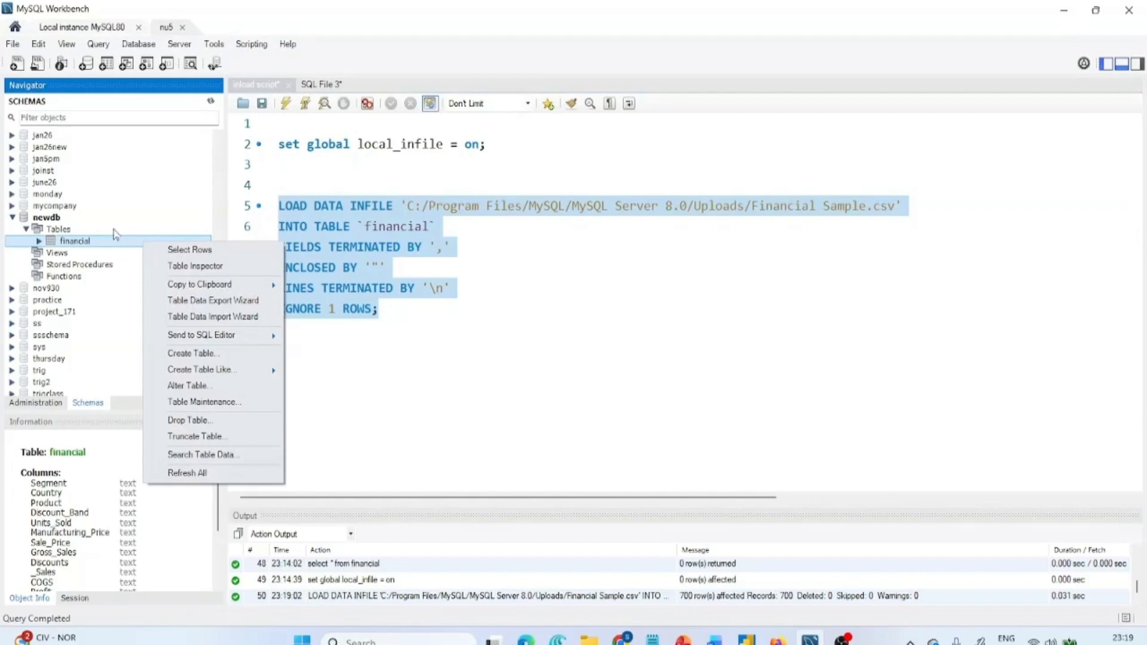
pyautogui.click(115, 233)
pyautogui.rightClick(115, 232)
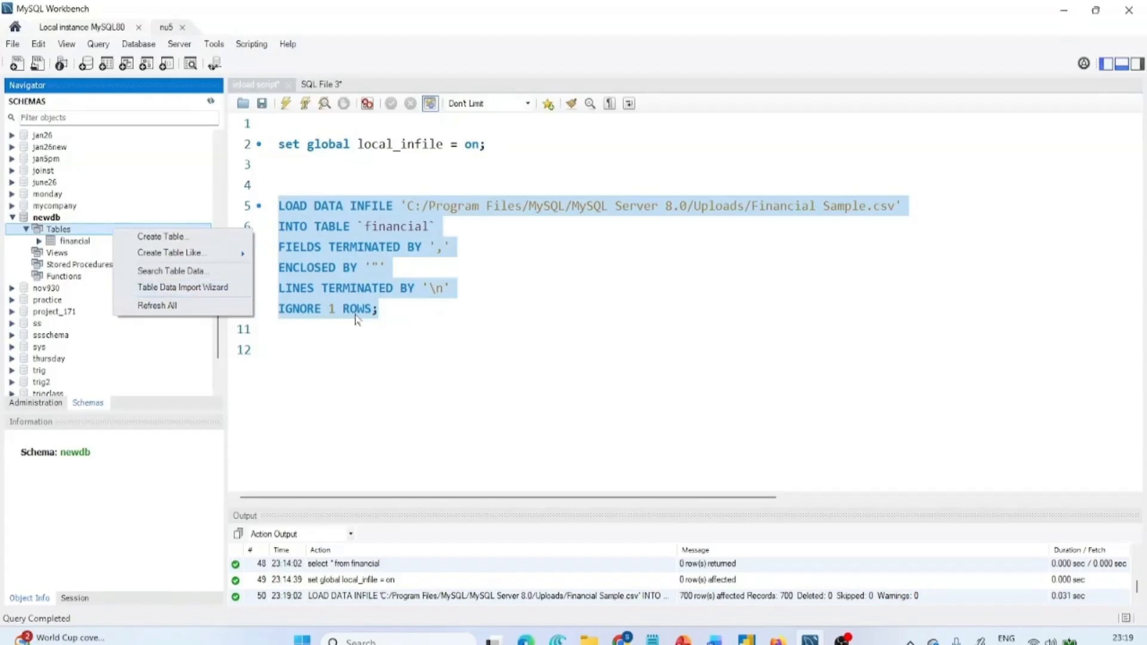
pyautogui.click(383, 319)
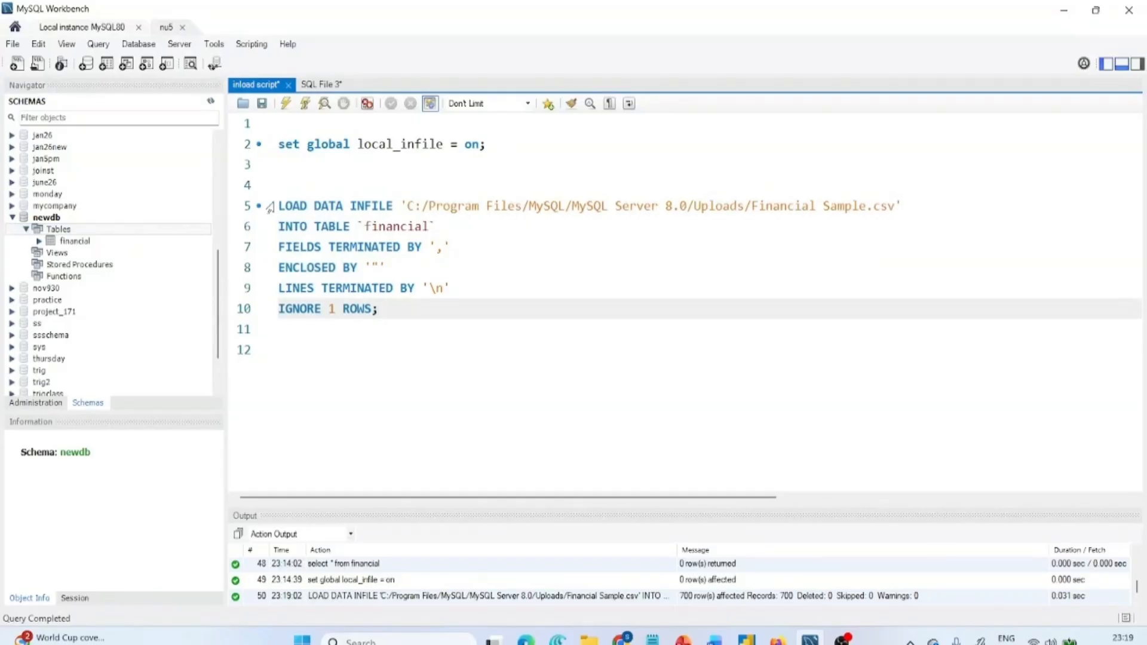
pyautogui.moveTo(278, 206); pyautogui.dragTo(343, 205)
pyautogui.click(435, 206)
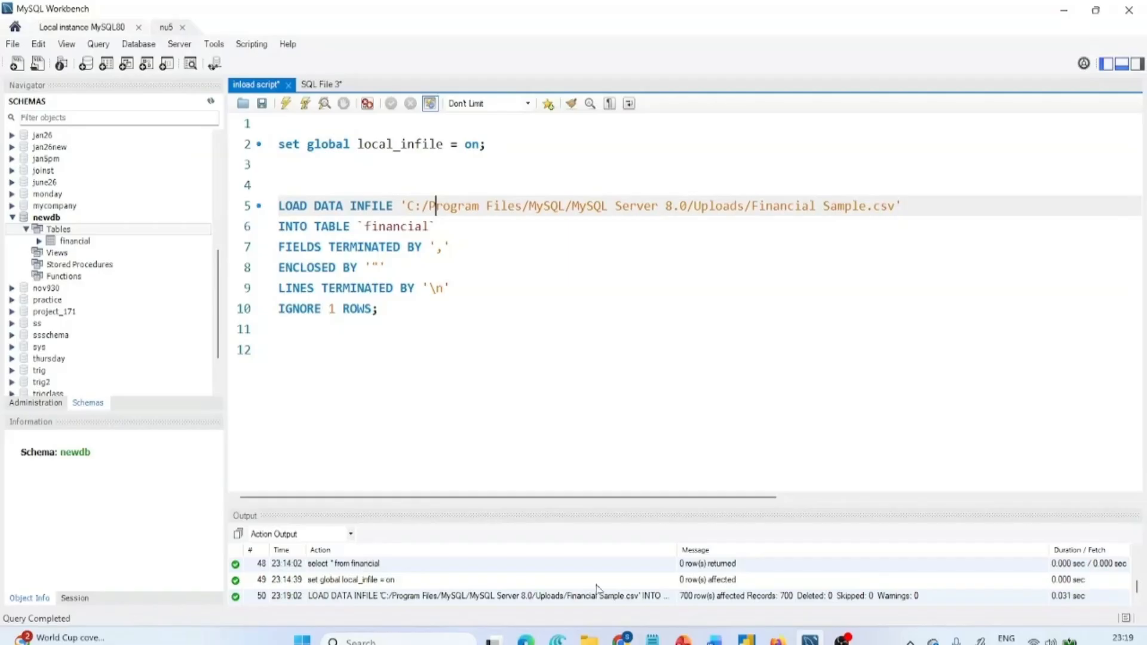
# Step: Switch to File Explorer and trace the file's location from Uploads up through MySQL Server 8.0 to the MySQL folder
pyautogui.moveTo(589, 637)
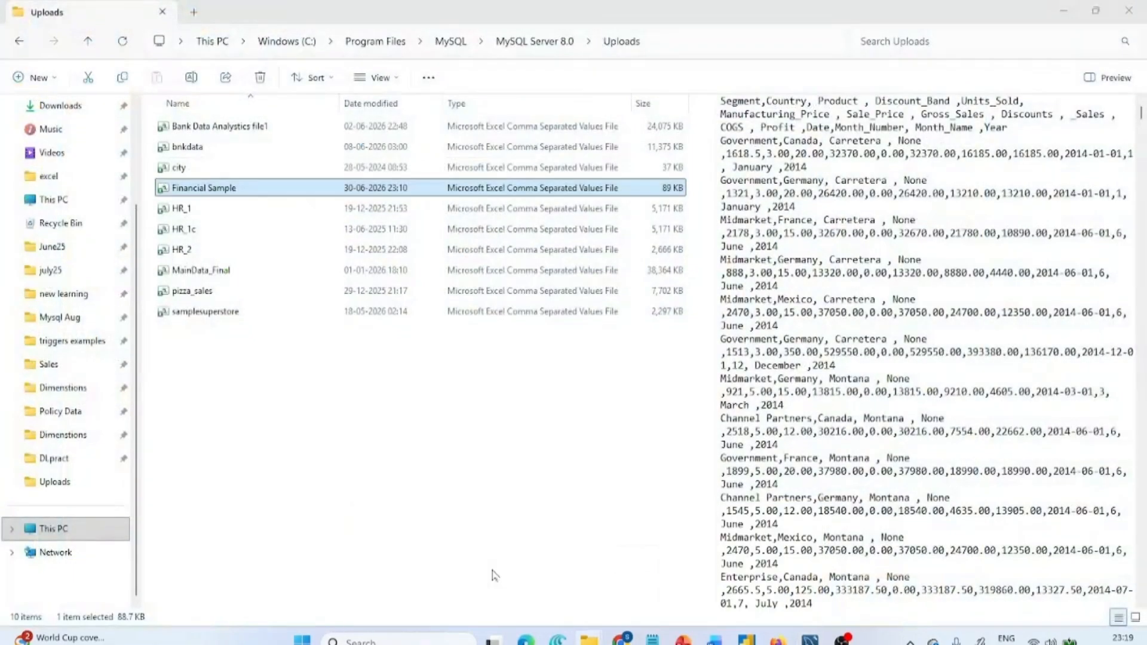
pyautogui.click(485, 573)
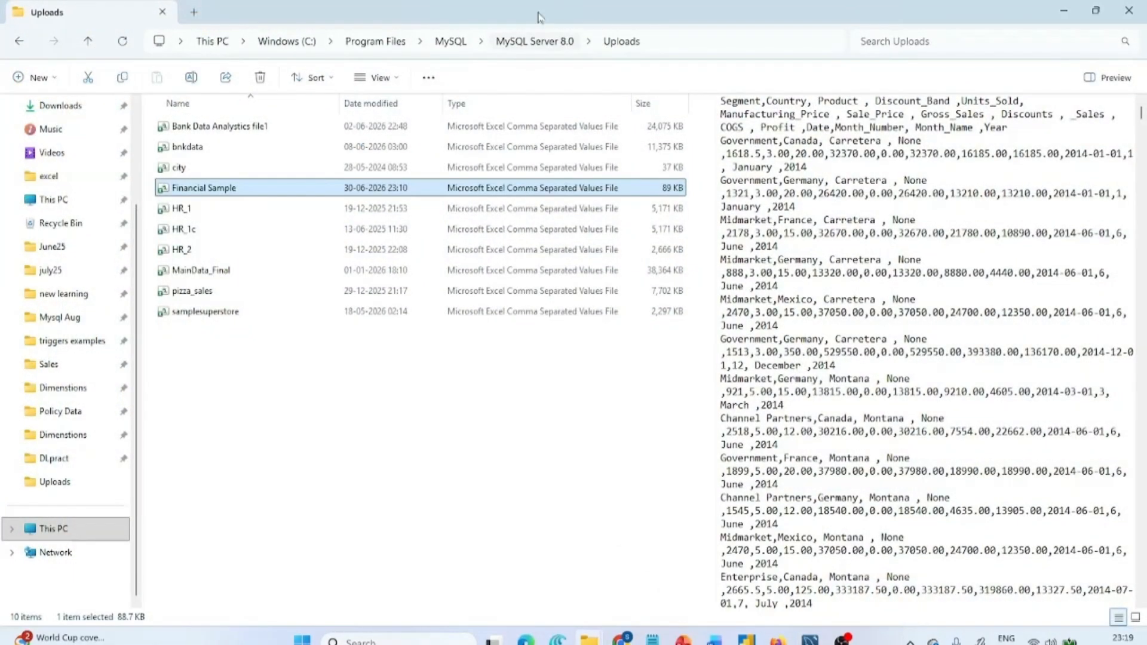
pyautogui.click(539, 49)
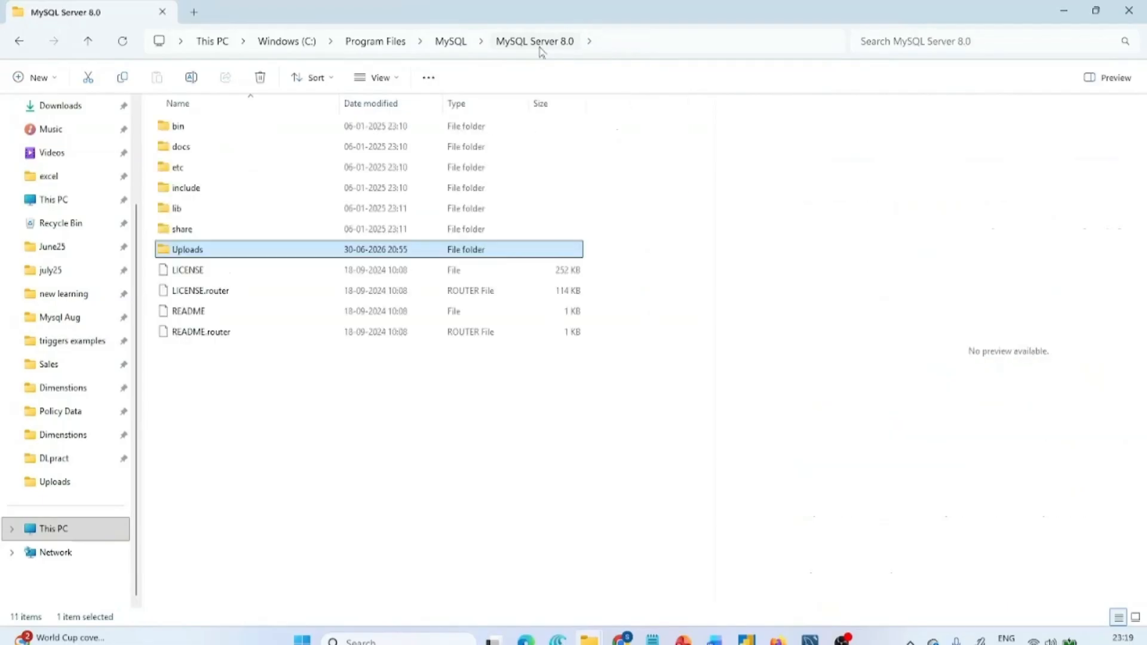
pyautogui.click(451, 45)
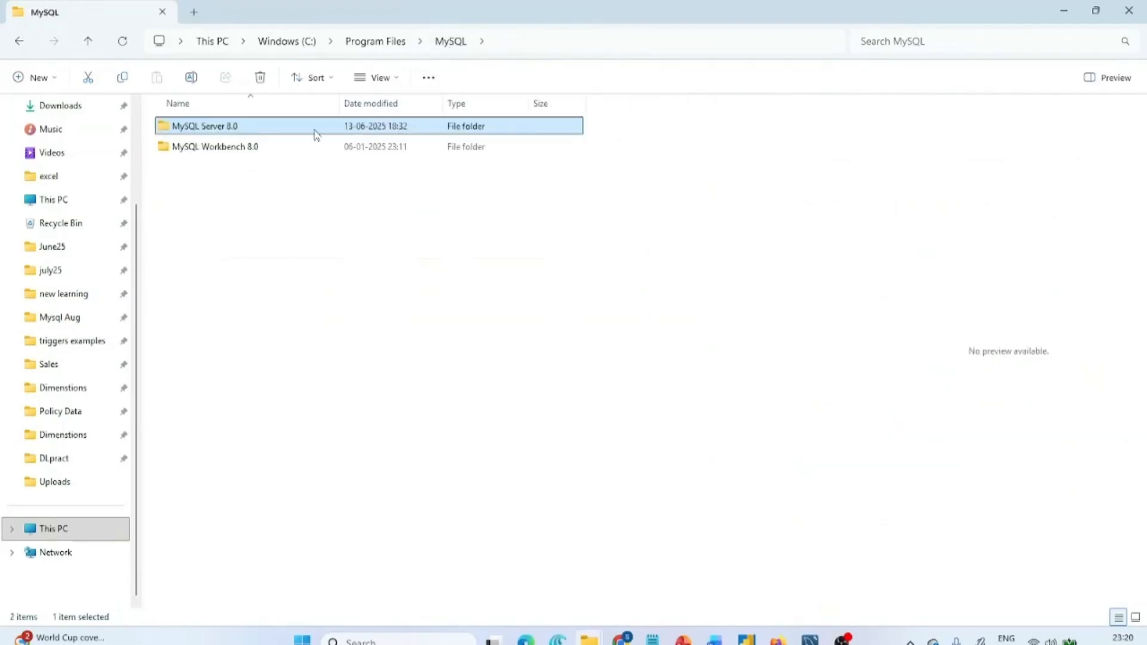
# Step: Return to MySQL Workbench, add select * from financial; below the LOAD DATA INFILE statement, run it and check the query's output entry
pyautogui.click(1062, 11)
pyautogui.click(379, 309)
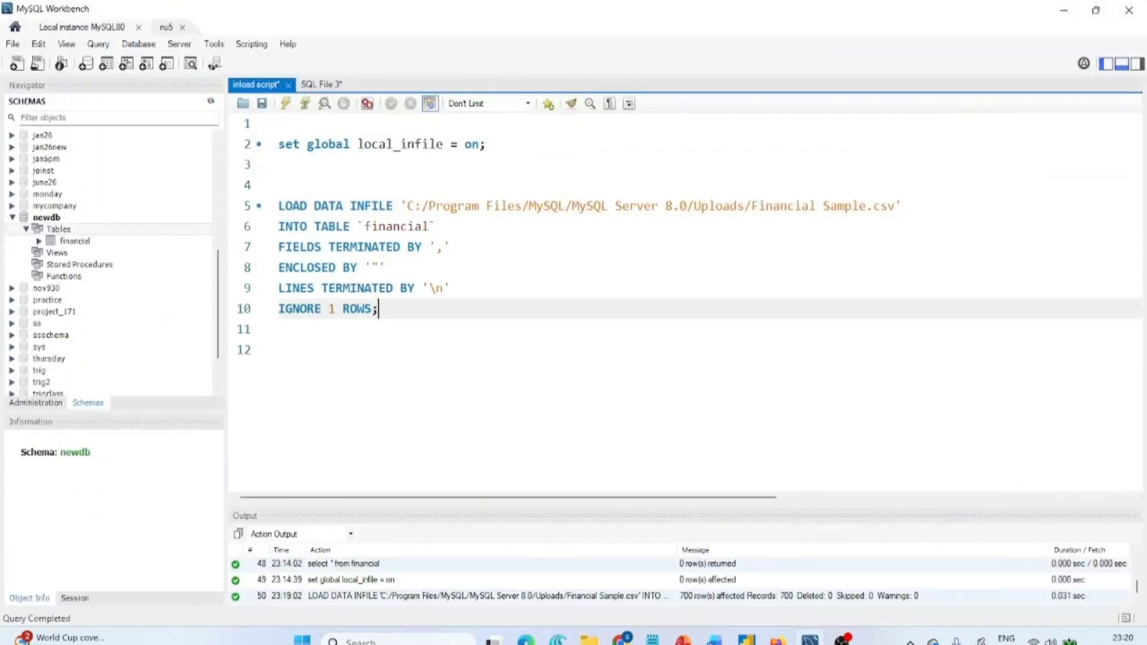
pyautogui.press('Return')
pyautogui.press('Return')
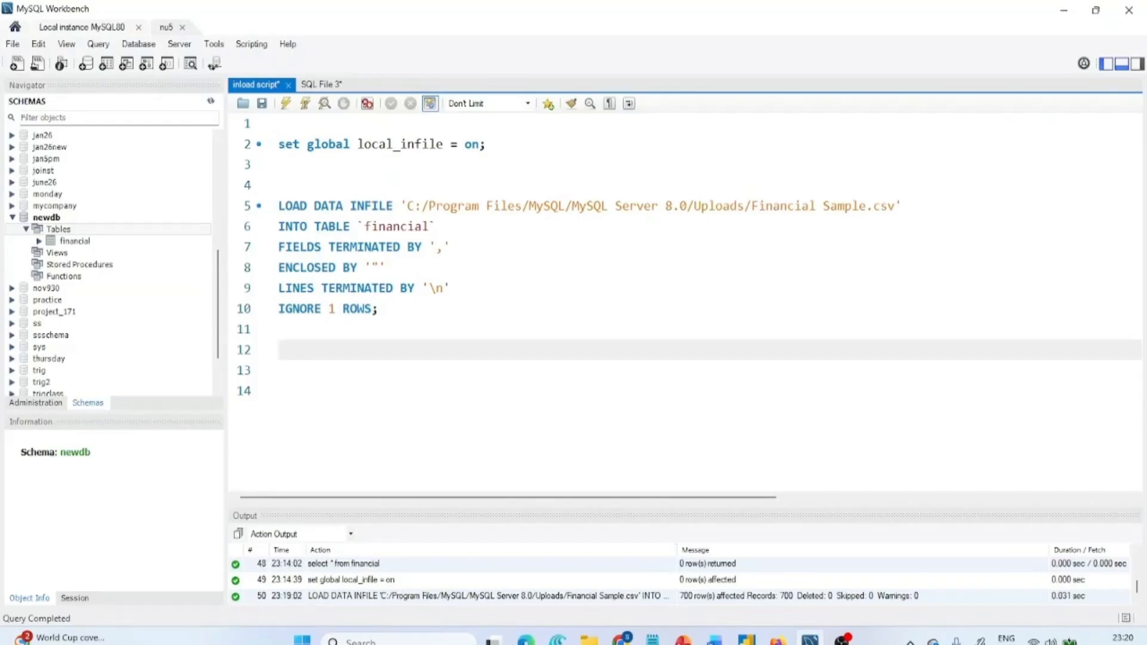
pyautogui.write('select * from financial;')
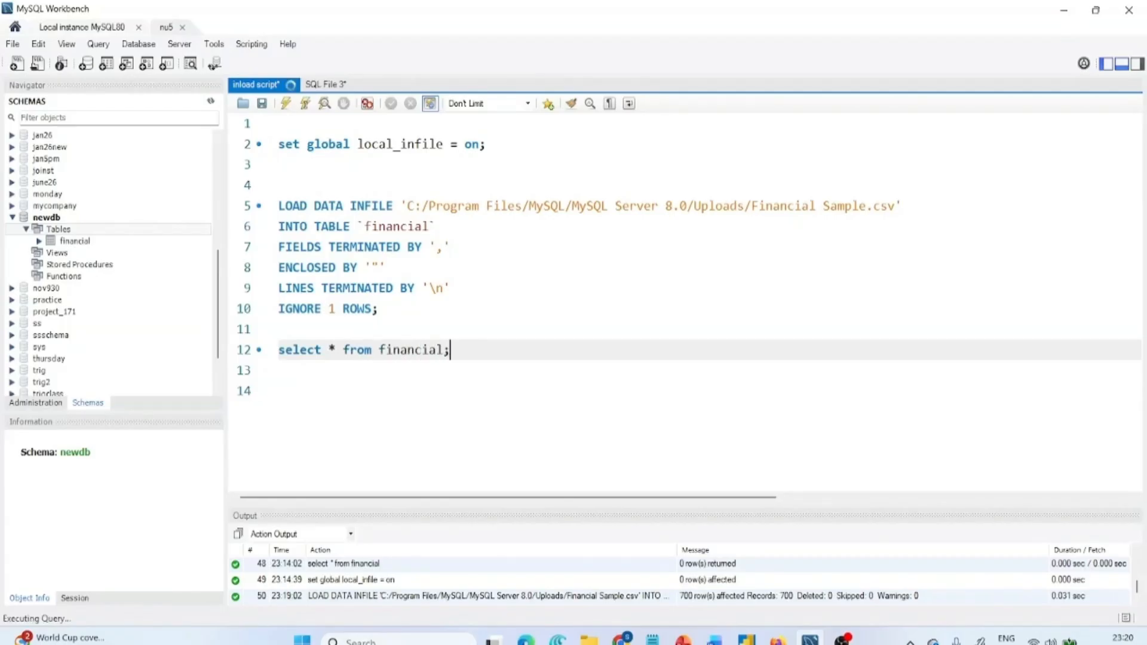
pyautogui.hotkey('ctrl', 'Return')
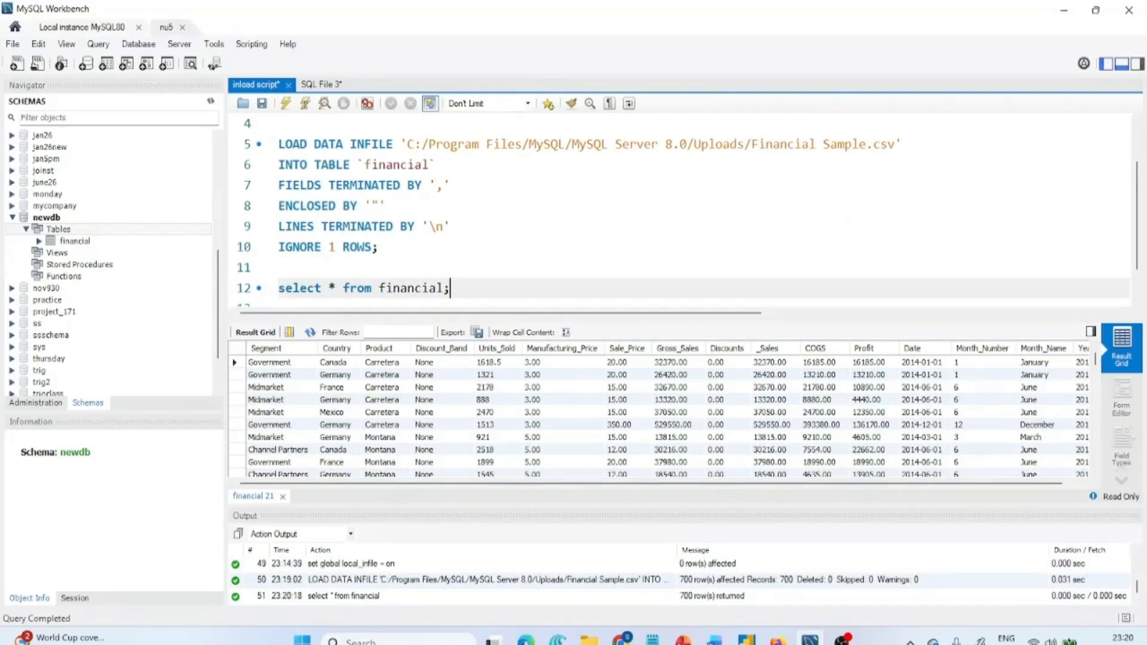
pyautogui.click(698, 597)
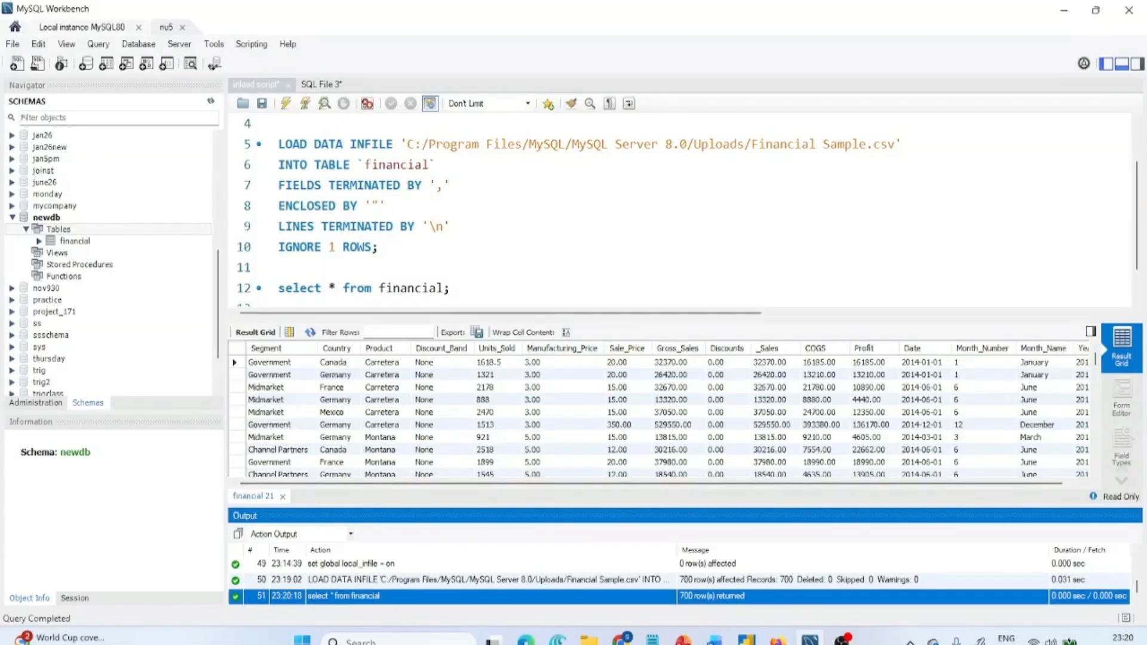
# Step: Add describe financial; below the select query, run it and look through the column data types
pyautogui.click(451, 288)
pyautogui.press('Return')
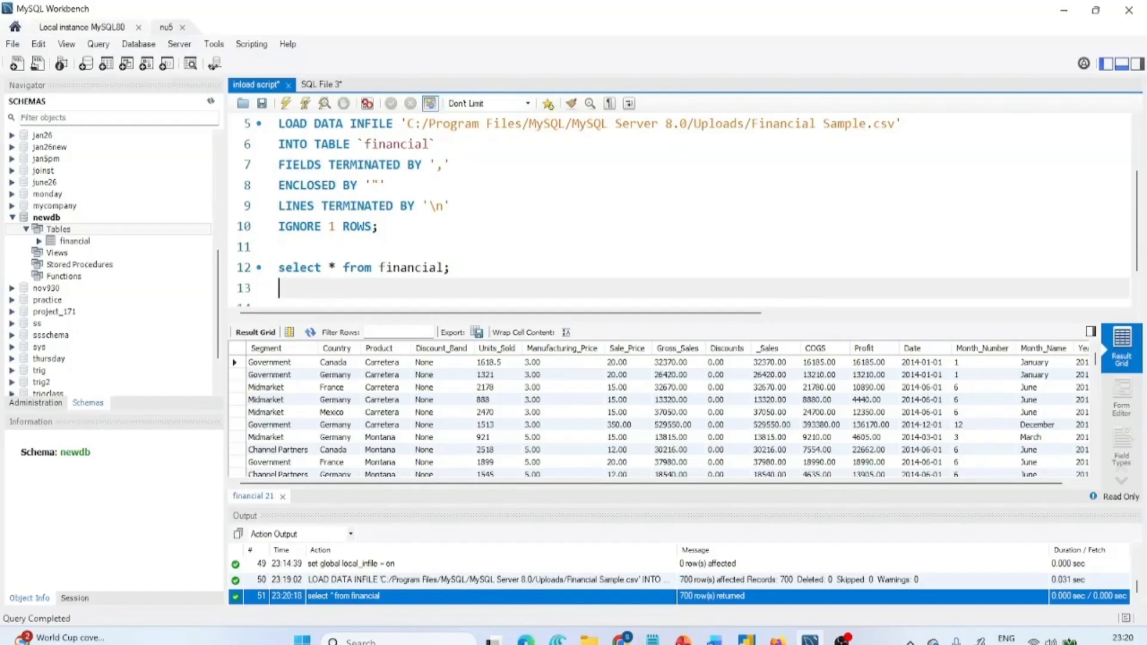
pyautogui.write('describe financil')
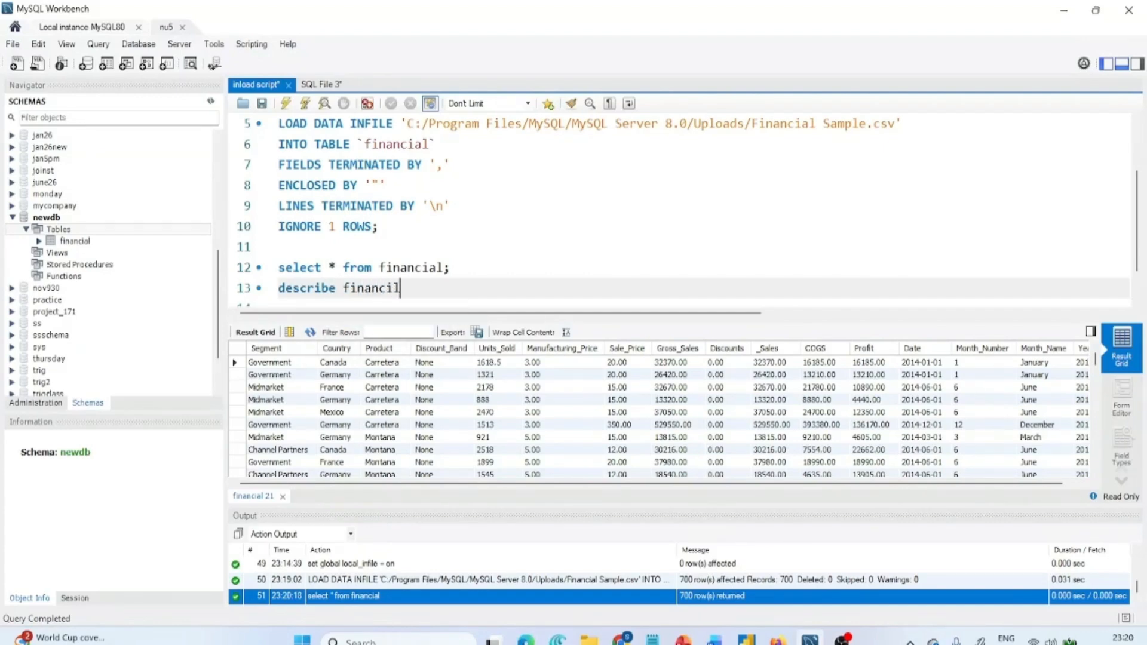
pyautogui.press('BackSpace')
pyautogui.write('al;')
pyautogui.hotkey('ctrl', 'Return')
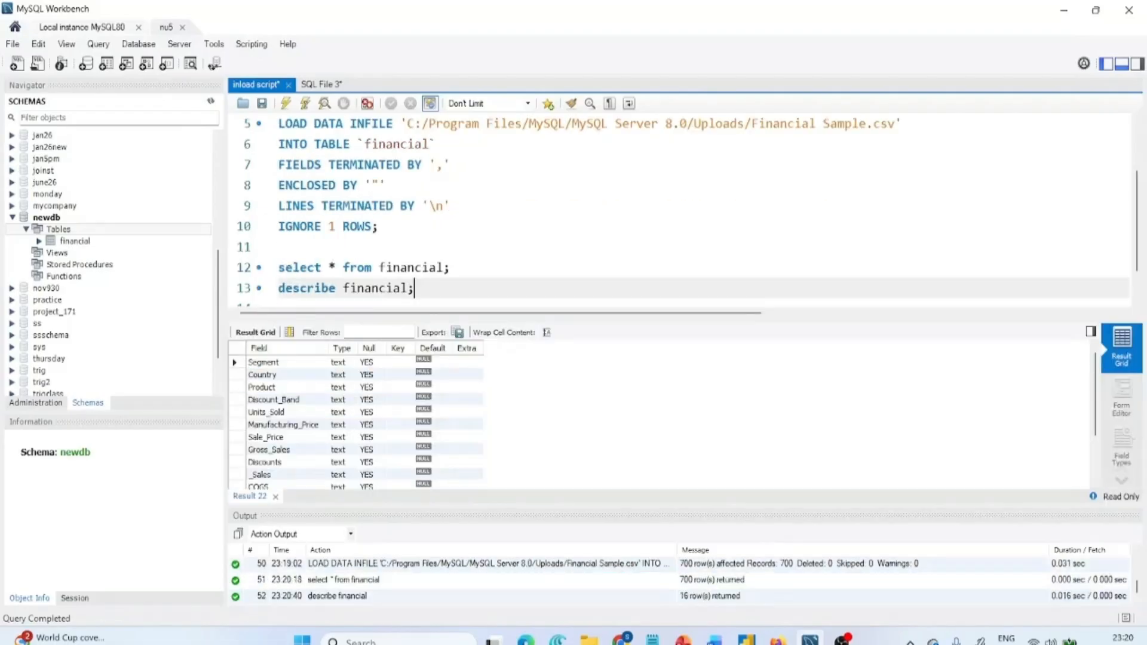
pyautogui.click(315, 363)
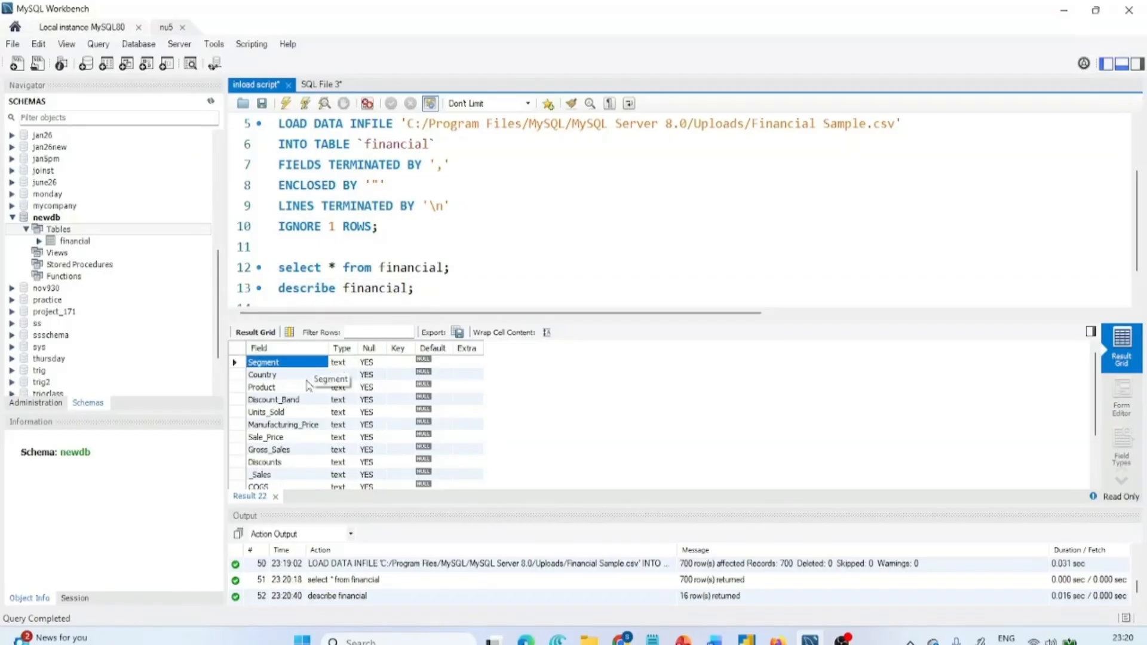
pyautogui.scroll(-2, 351, 439)
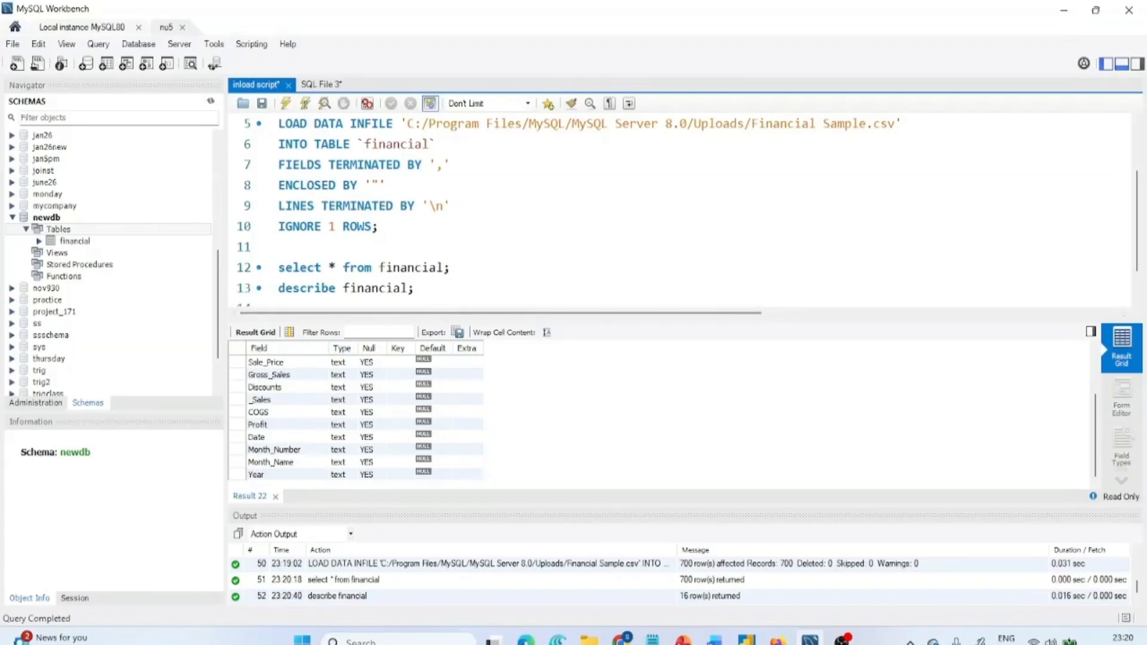
# Step: Open the financial table of newdb for altering and look over its column list
pyautogui.click(416, 288)
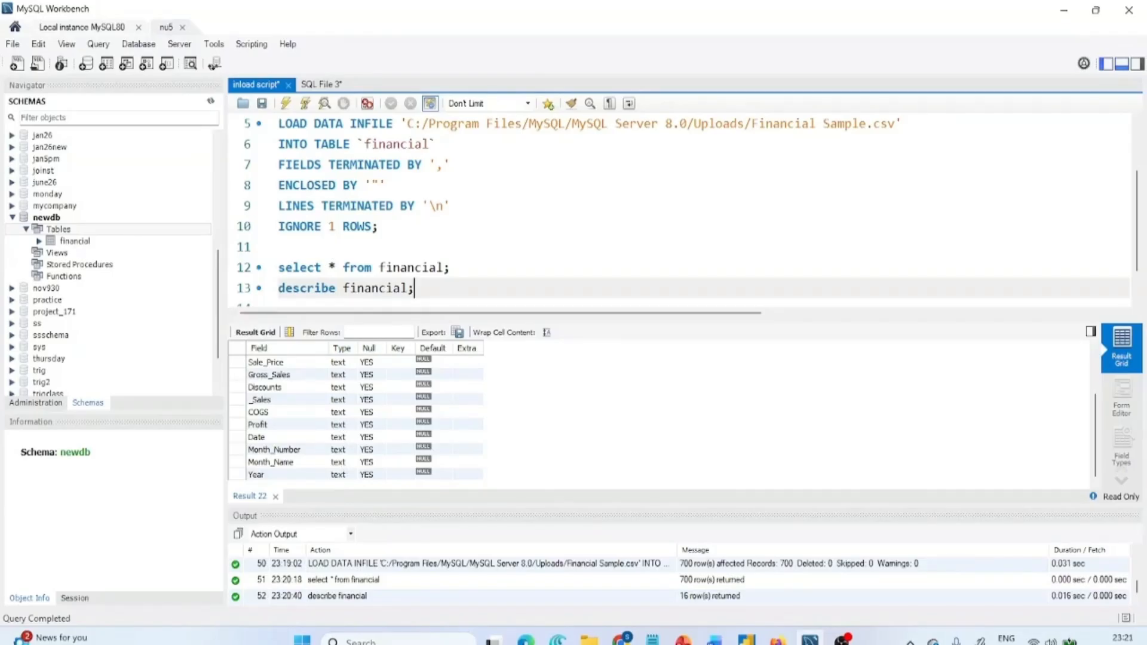
pyautogui.press('Return')
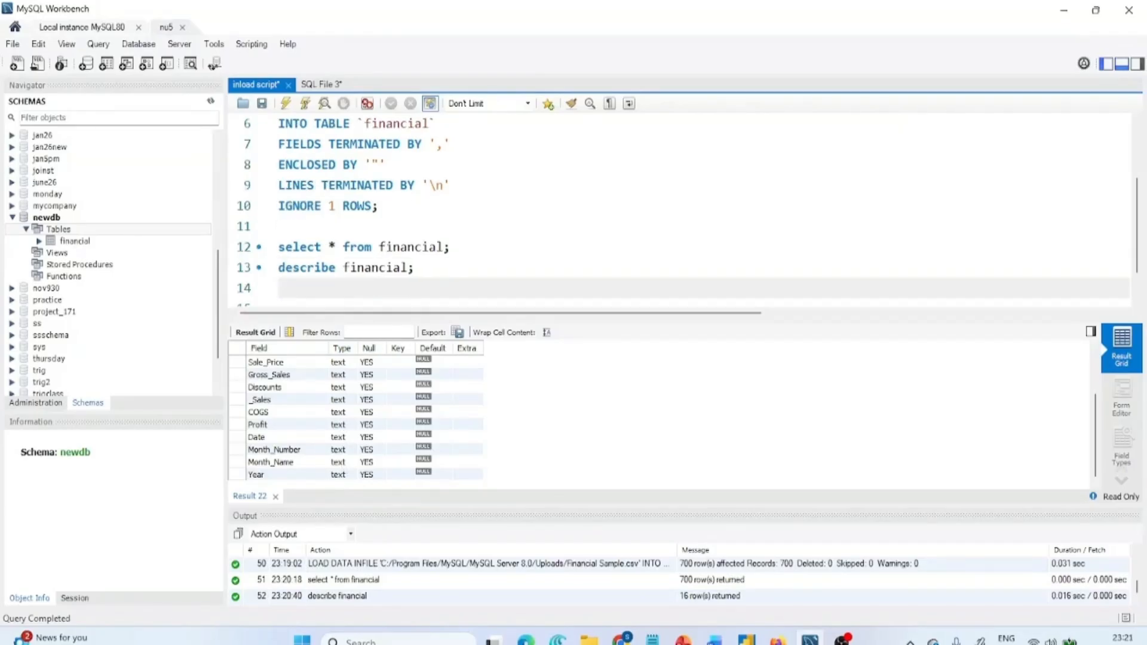
pyautogui.click(128, 229)
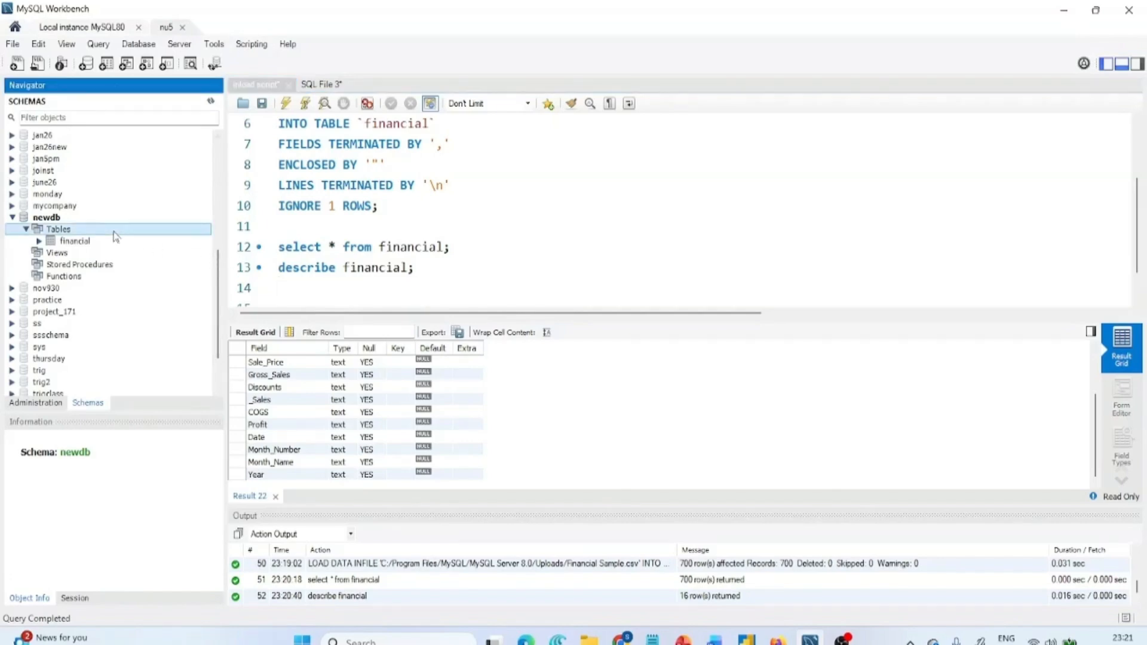
pyautogui.click(84, 241)
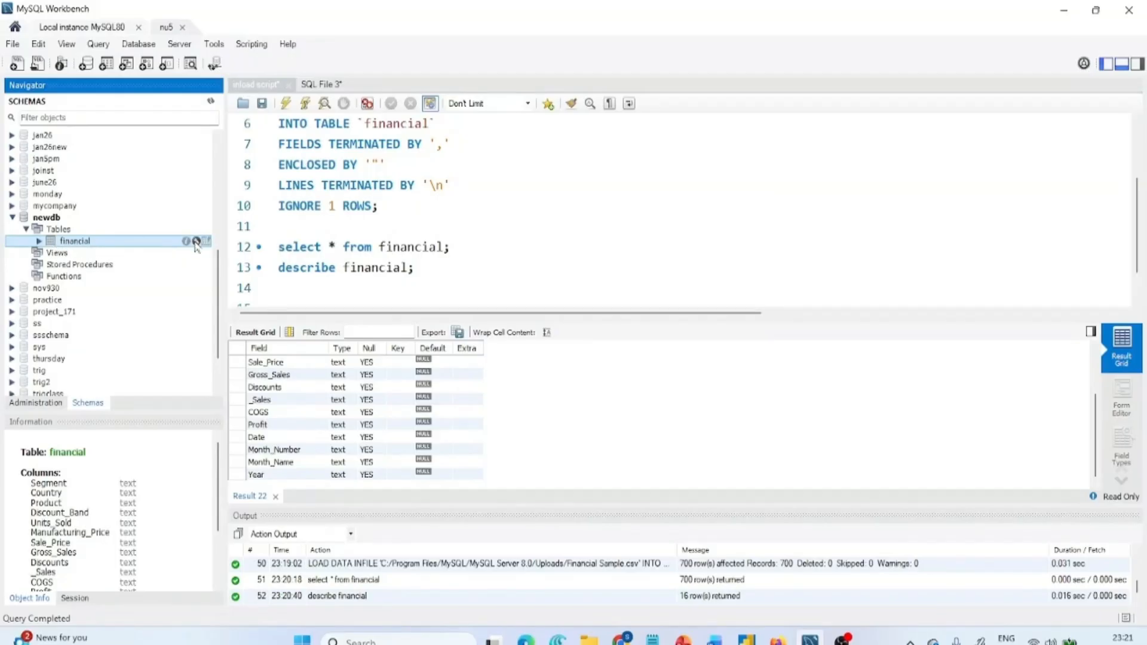
pyautogui.click(195, 242)
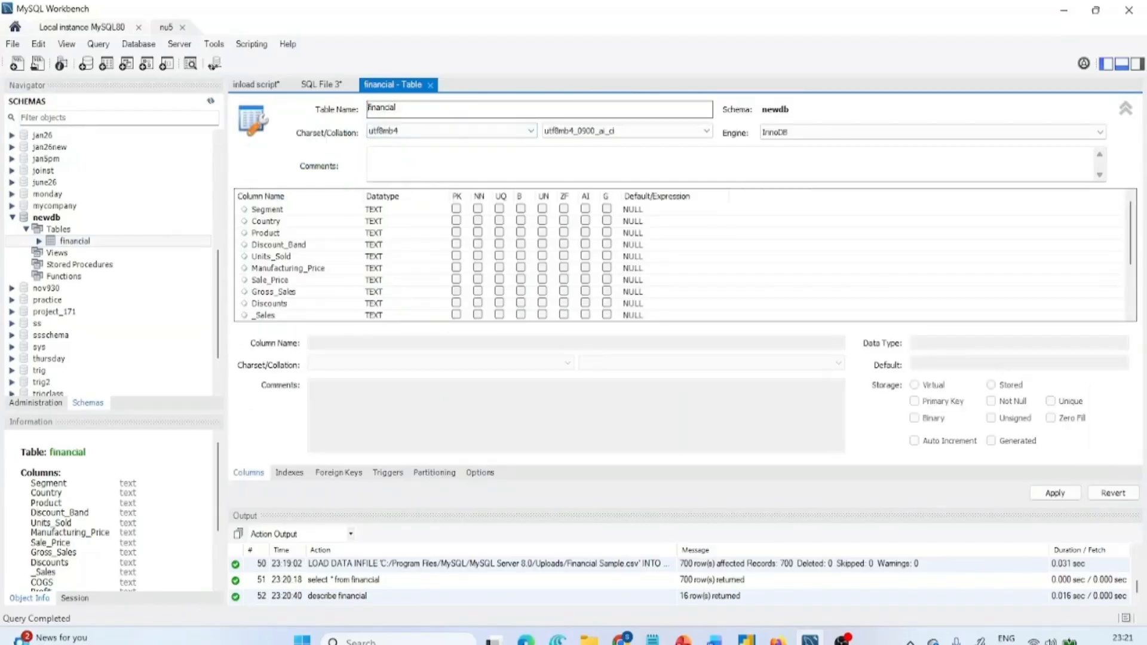
pyautogui.doubleClick(368, 107)
pyautogui.moveTo(1129, 215)
pyautogui.mouseDown()
pyautogui.moveTo(1129, 313)
pyautogui.moveTo(1127, 201)
pyautogui.mouseUp()
# Step: Go down the column list to Units_Sold and change its data type to INT
pyautogui.click(362, 211)
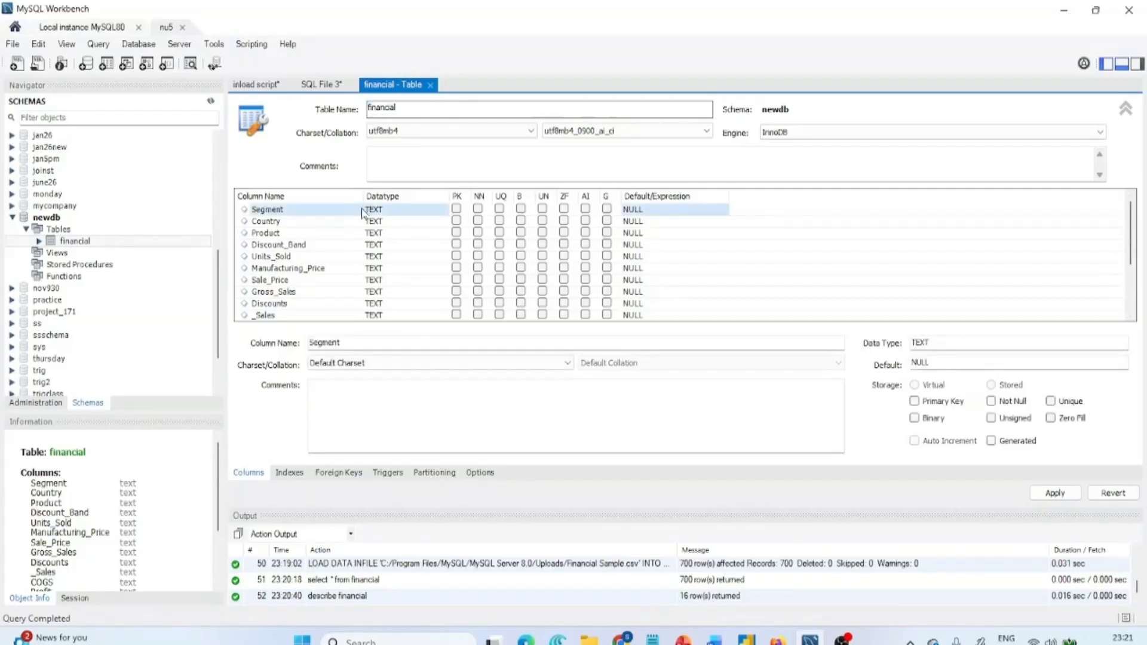
pyautogui.click(370, 225)
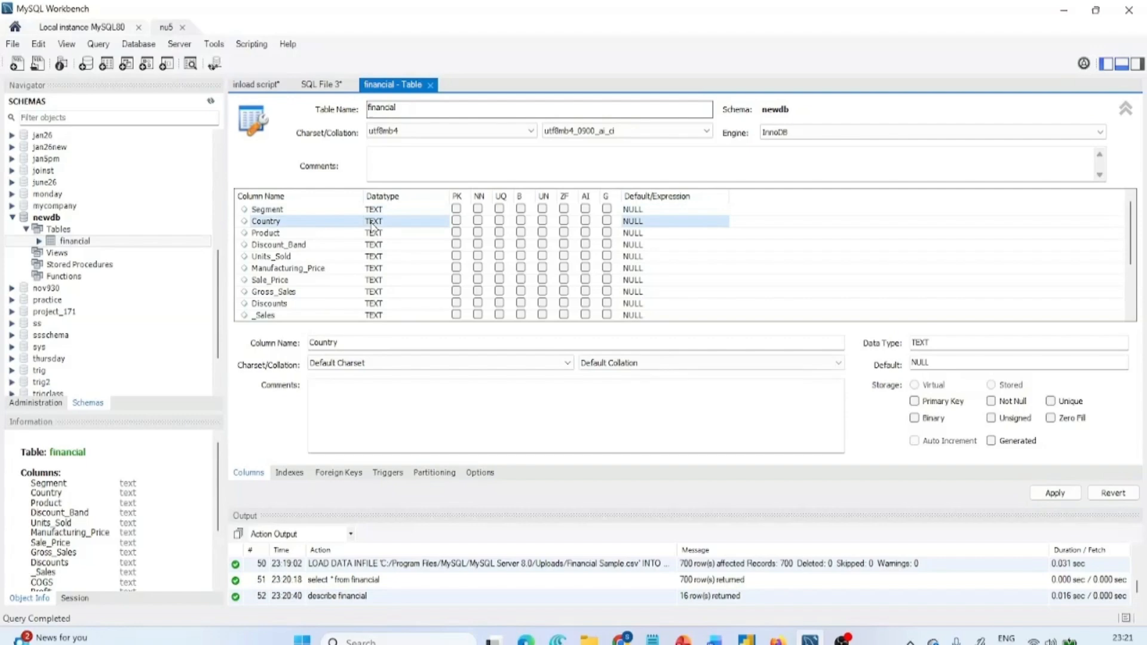
pyautogui.press('Down')
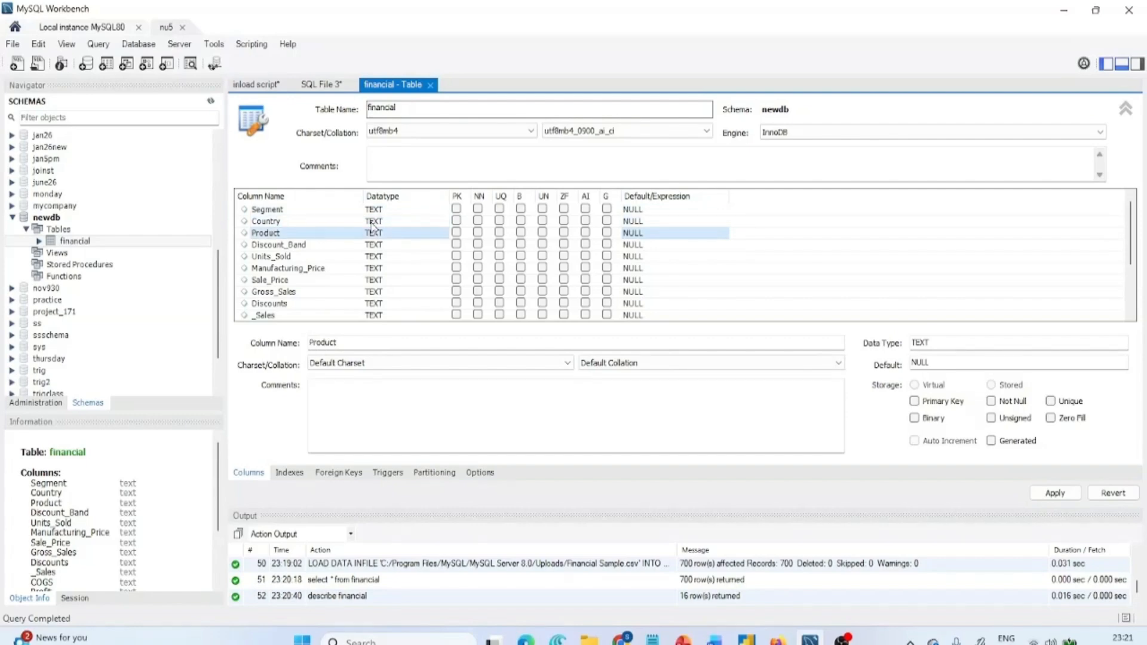
pyautogui.press('Down')
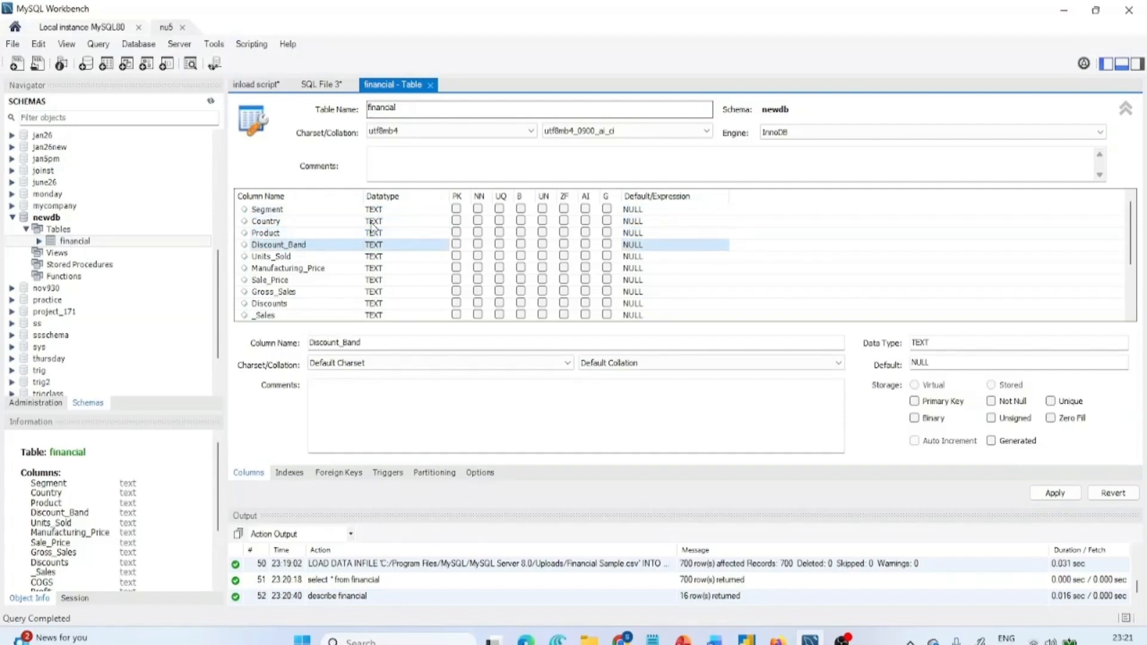
pyautogui.press('Down')
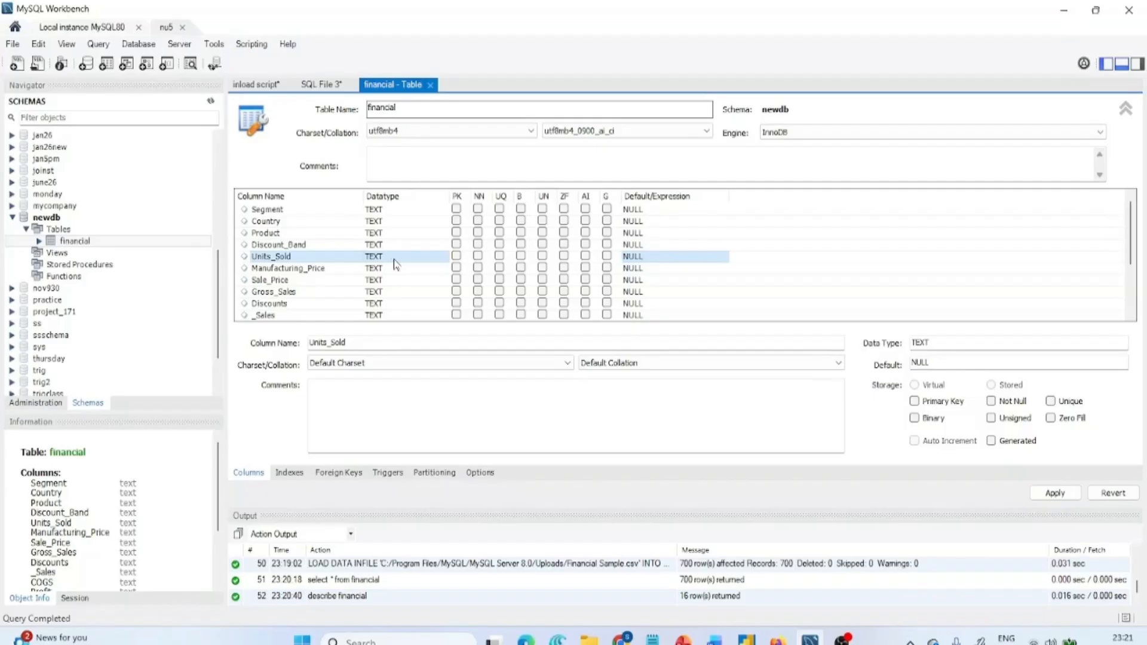
pyautogui.click(394, 261)
pyautogui.click(443, 258)
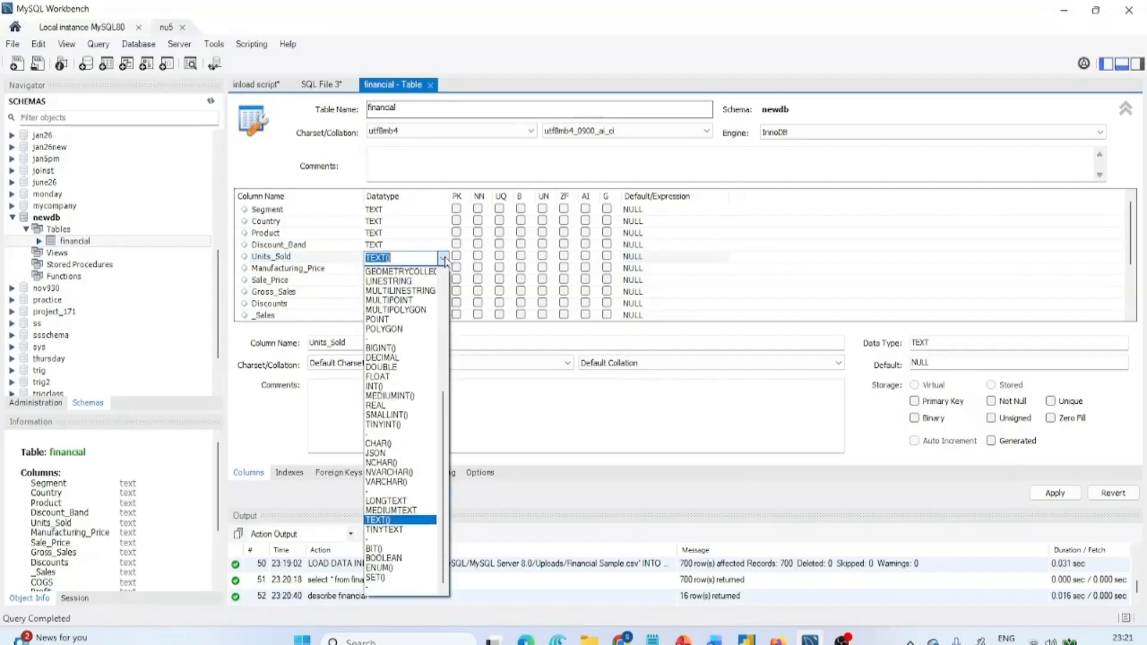
pyautogui.moveTo(449, 416); pyautogui.dragTo(447, 282)
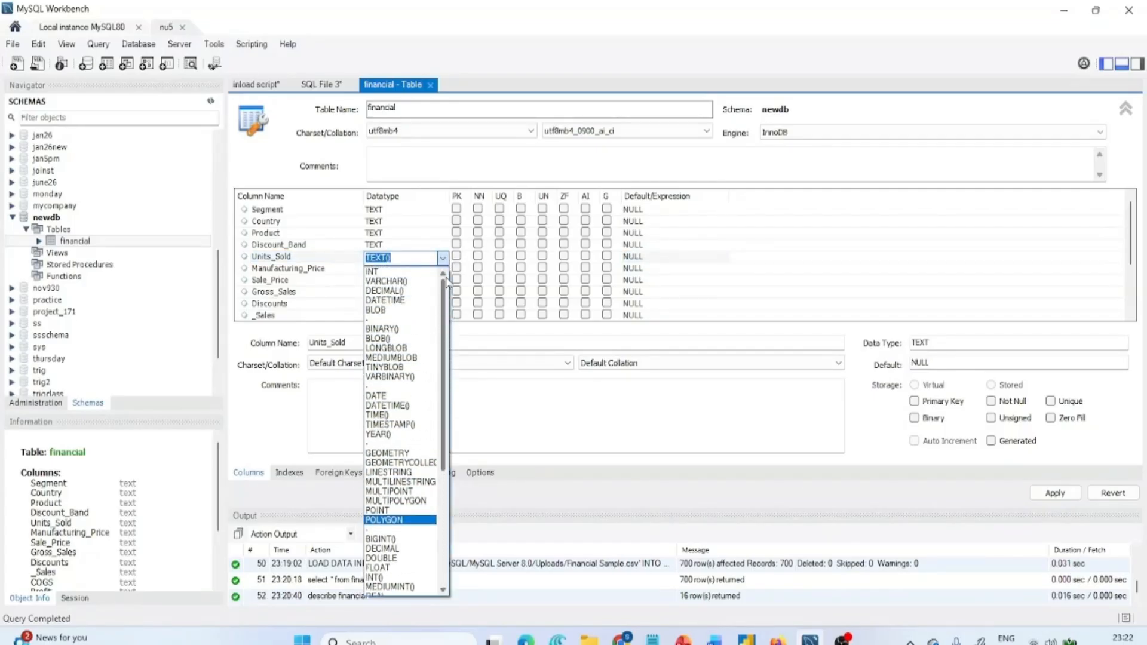
pyautogui.click(417, 273)
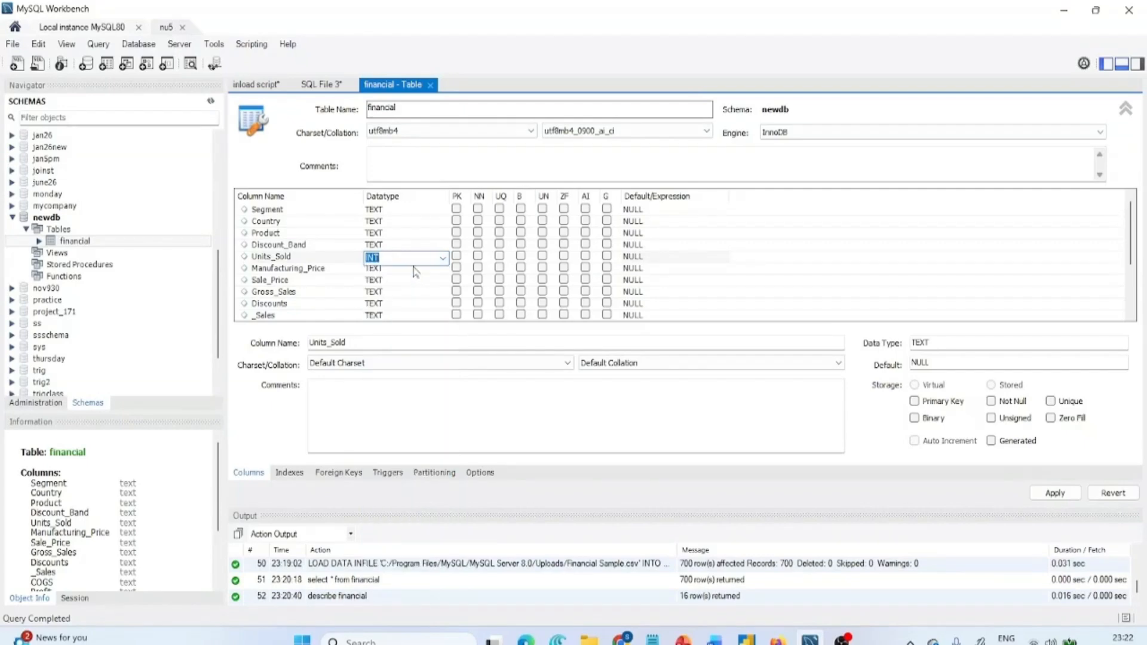
# Step: Change the data type of the Manufacturing_Price and Sale_Price columns to DECIMAL
pyautogui.click(322, 268)
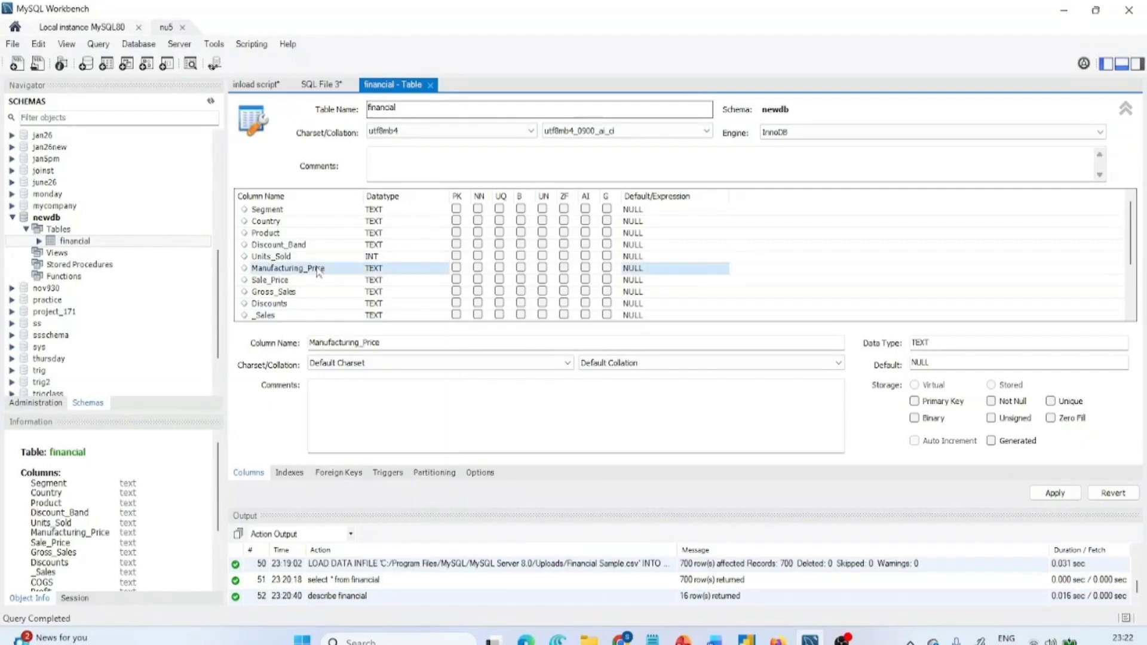
pyautogui.click(439, 271)
pyautogui.click(442, 270)
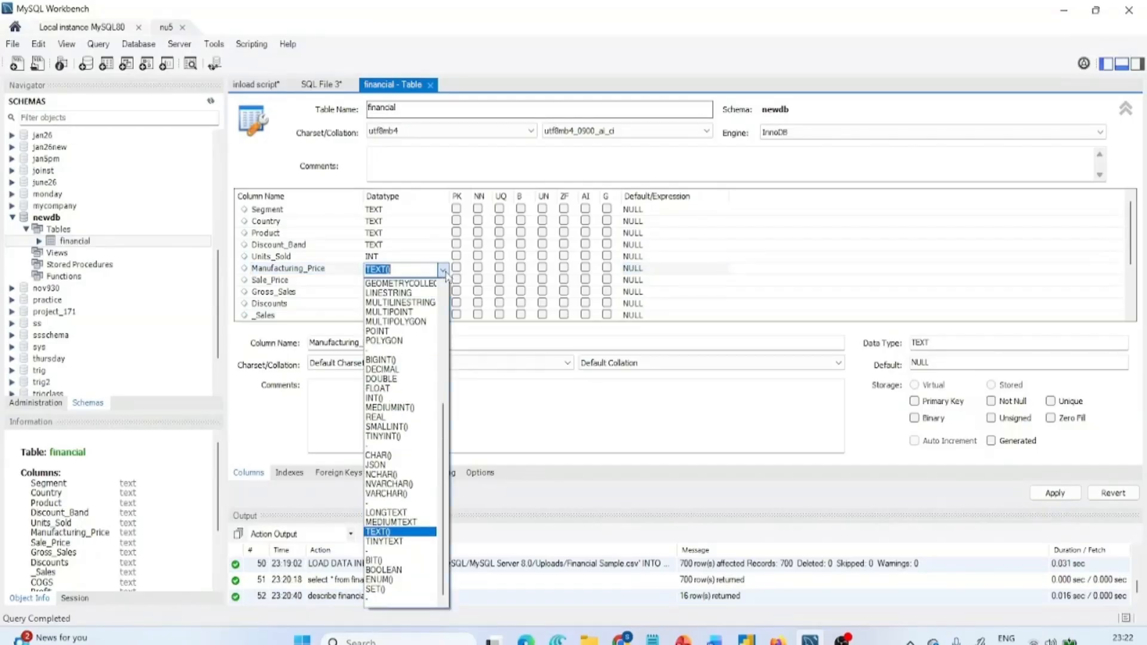
pyautogui.click(414, 370)
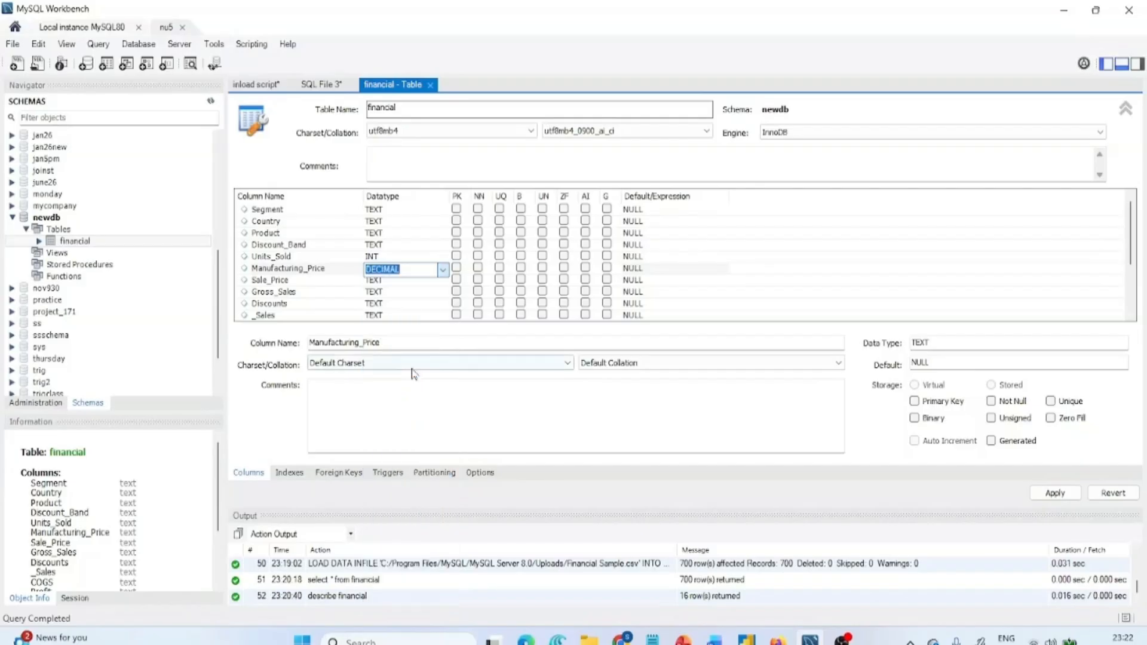
pyautogui.click(421, 282)
pyautogui.click(421, 282)
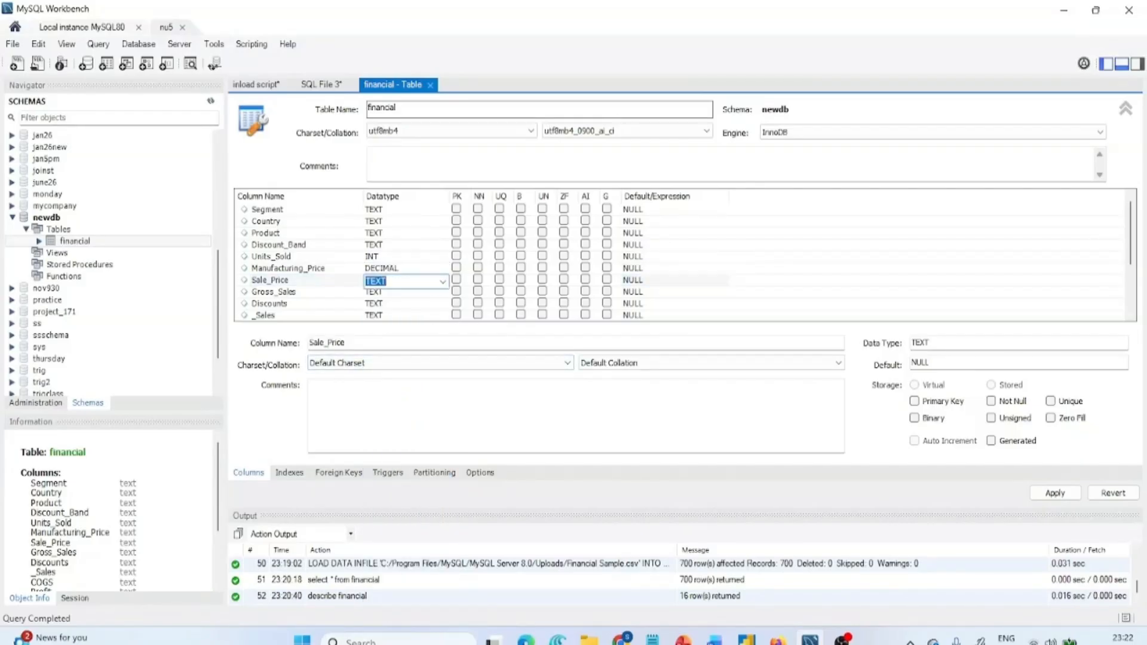
pyautogui.click(443, 282)
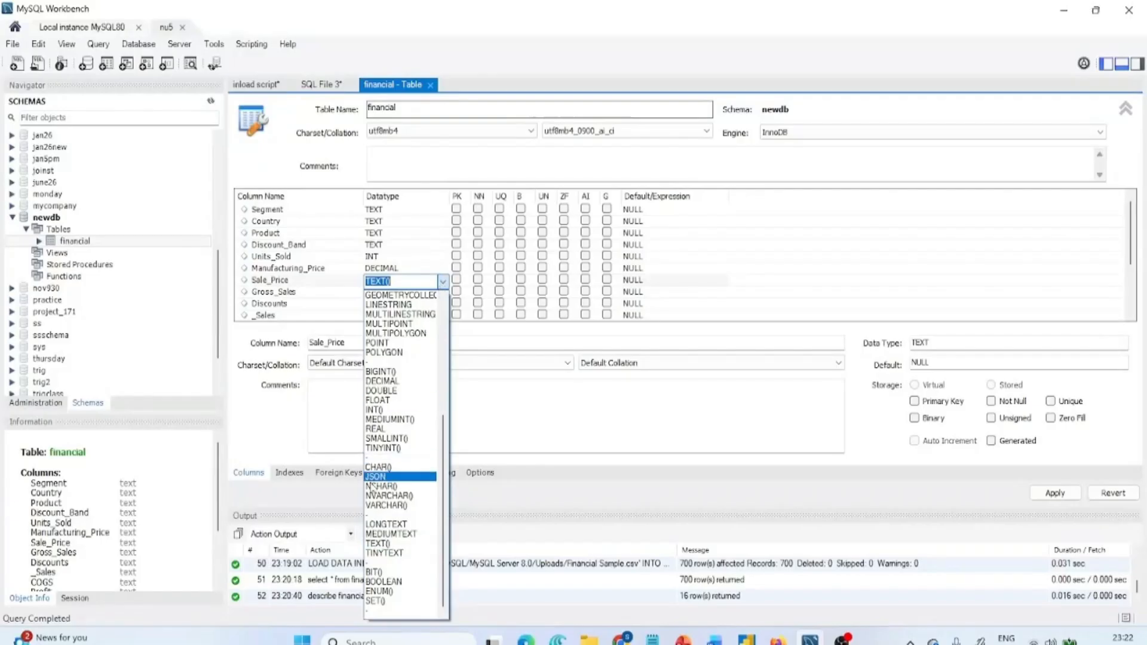
pyautogui.click(385, 382)
# Step: Set the Gross_Sales column's data type to DECIMAL
pyautogui.click(440, 293)
pyautogui.click(441, 293)
pyautogui.click(443, 293)
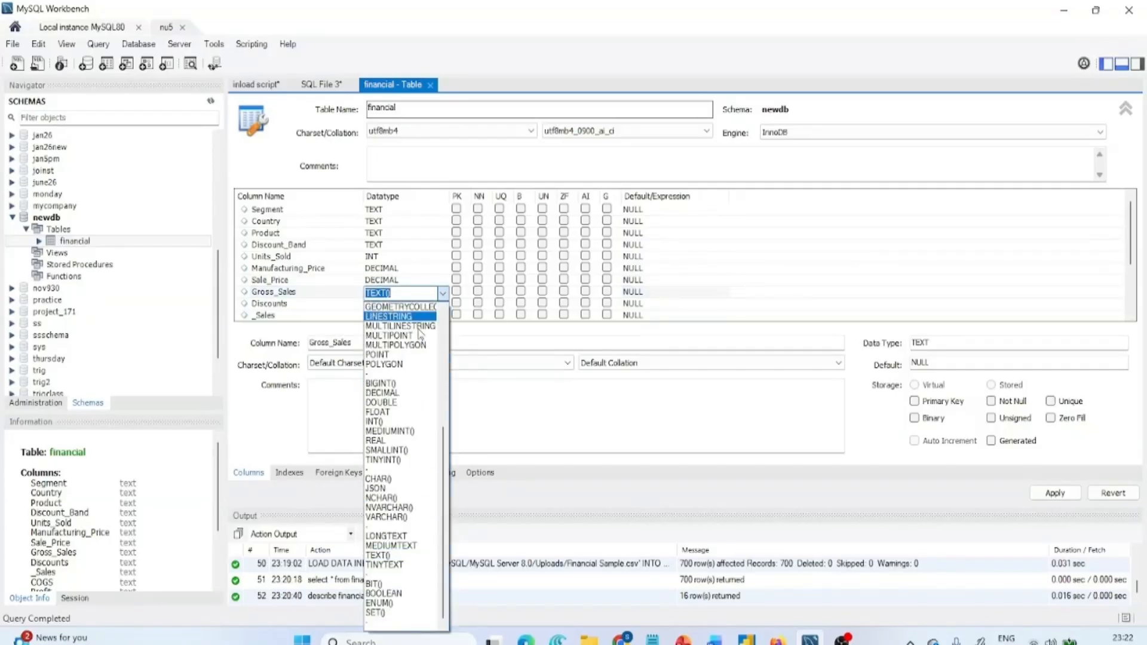
pyautogui.click(382, 393)
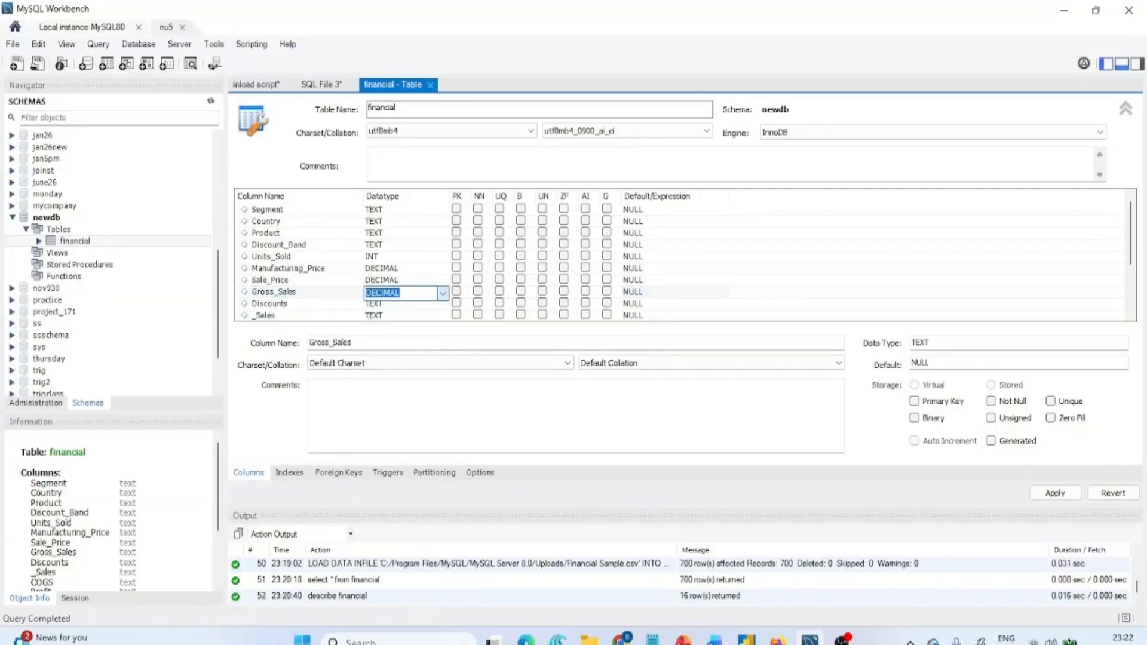
# Step: Set the Discounts column's data type to DOUBLE
pyautogui.click(389, 304)
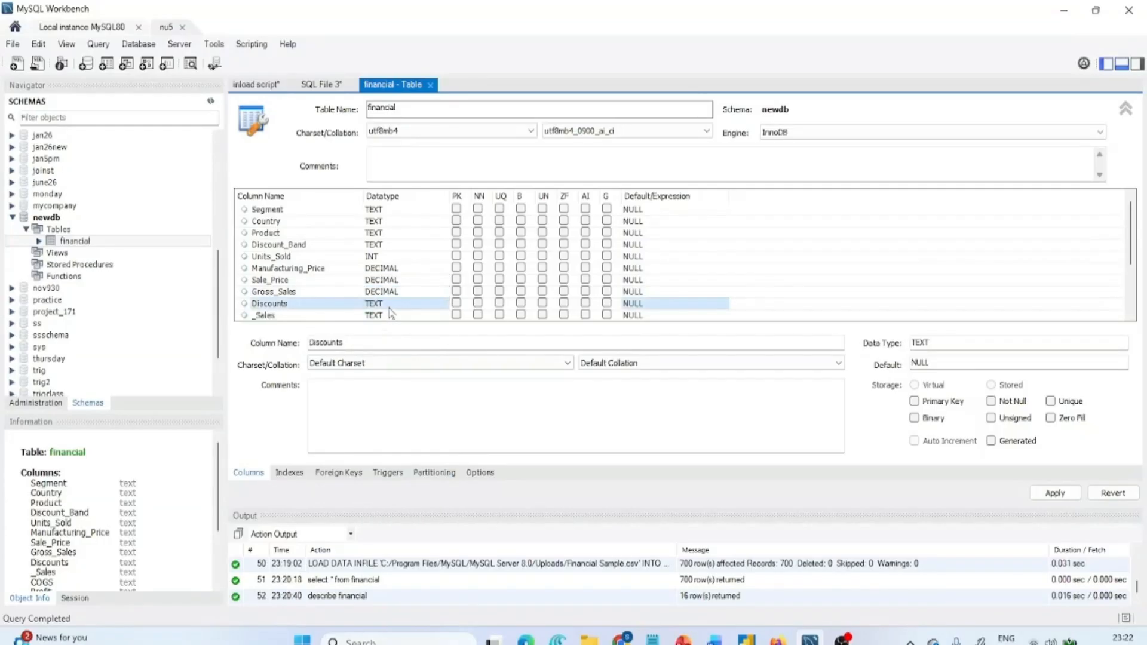
pyautogui.click(438, 305)
pyautogui.click(443, 305)
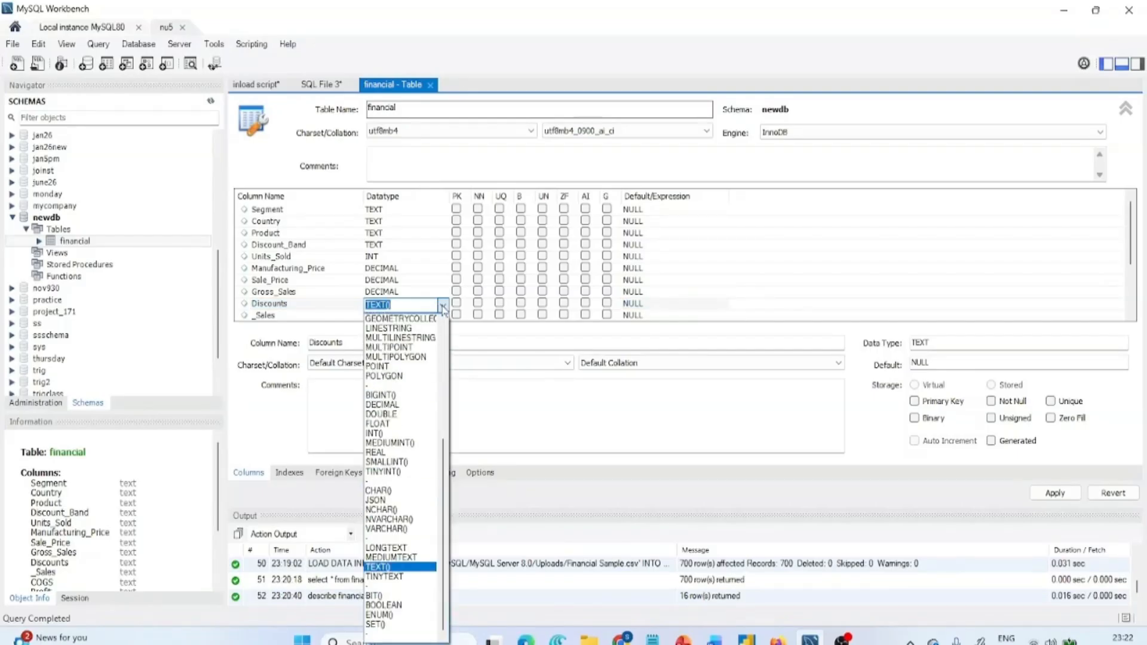
pyautogui.click(394, 415)
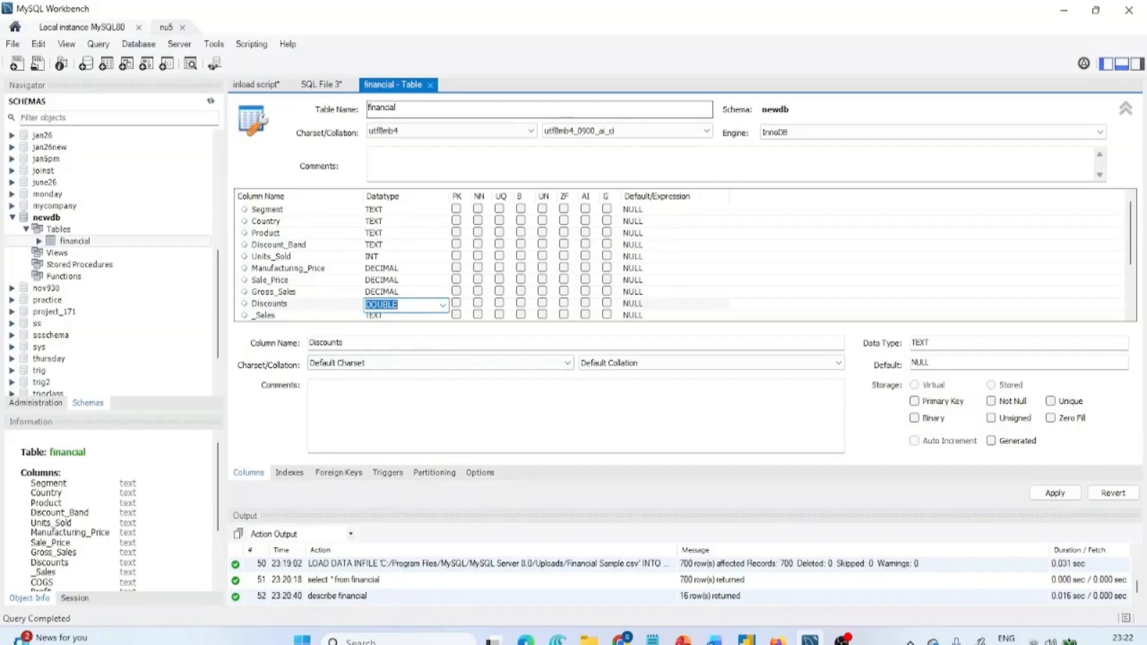
pyautogui.click(333, 307)
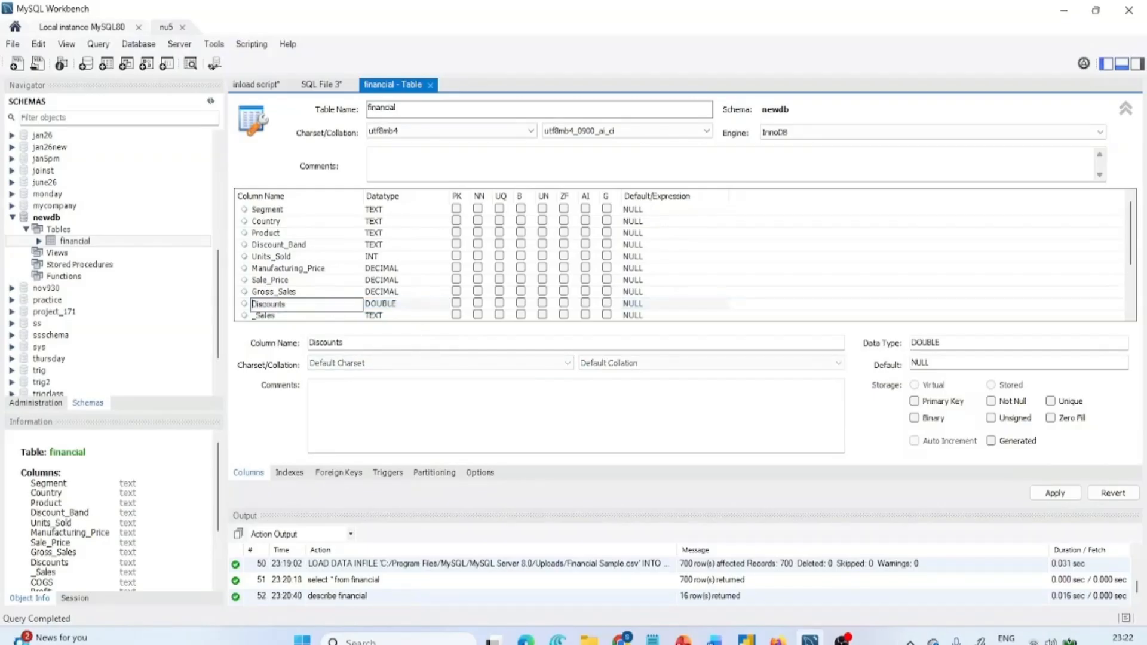
# Step: Set the _Sales column's data type to DECIMAL
pyautogui.click(375, 317)
pyautogui.click(376, 317)
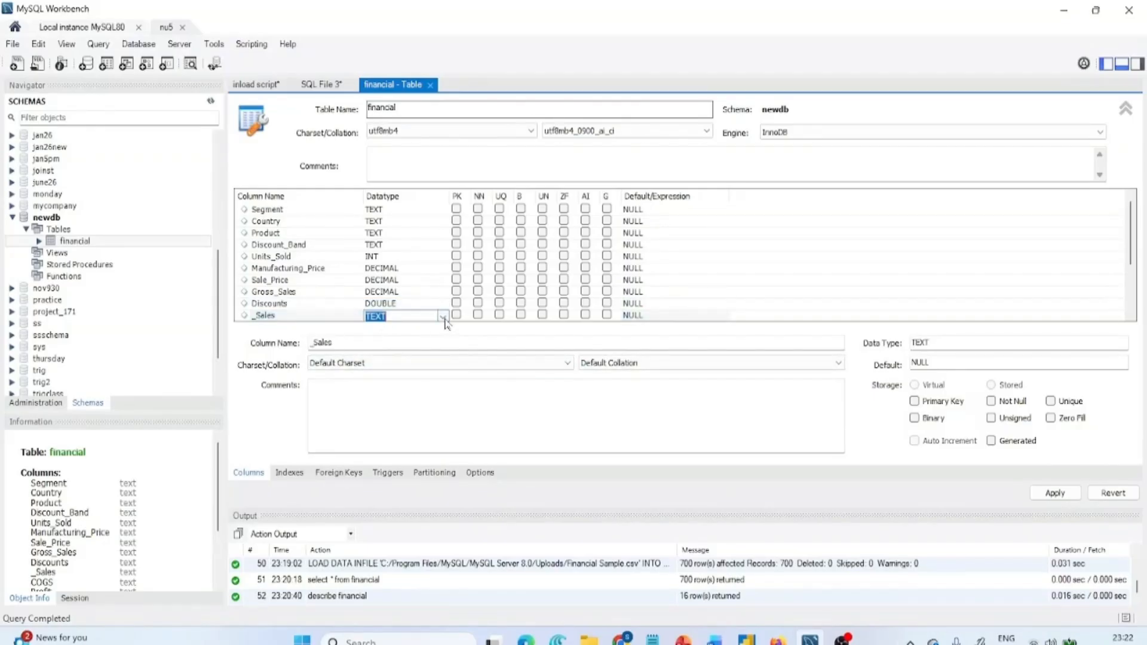
pyautogui.click(444, 319)
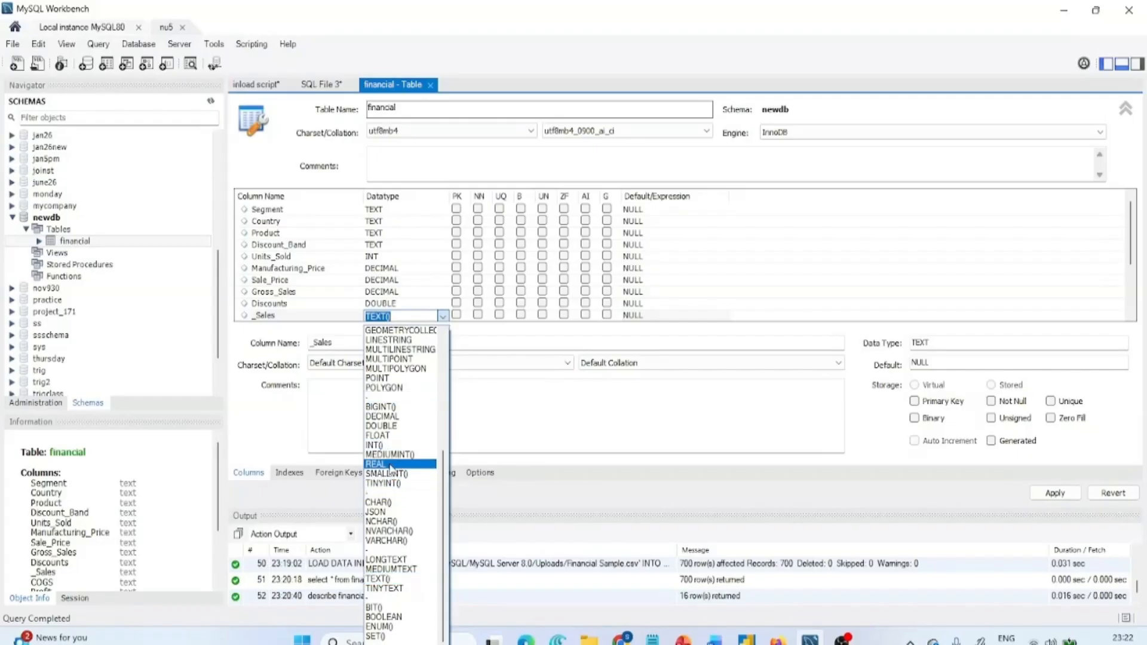
pyautogui.click(383, 417)
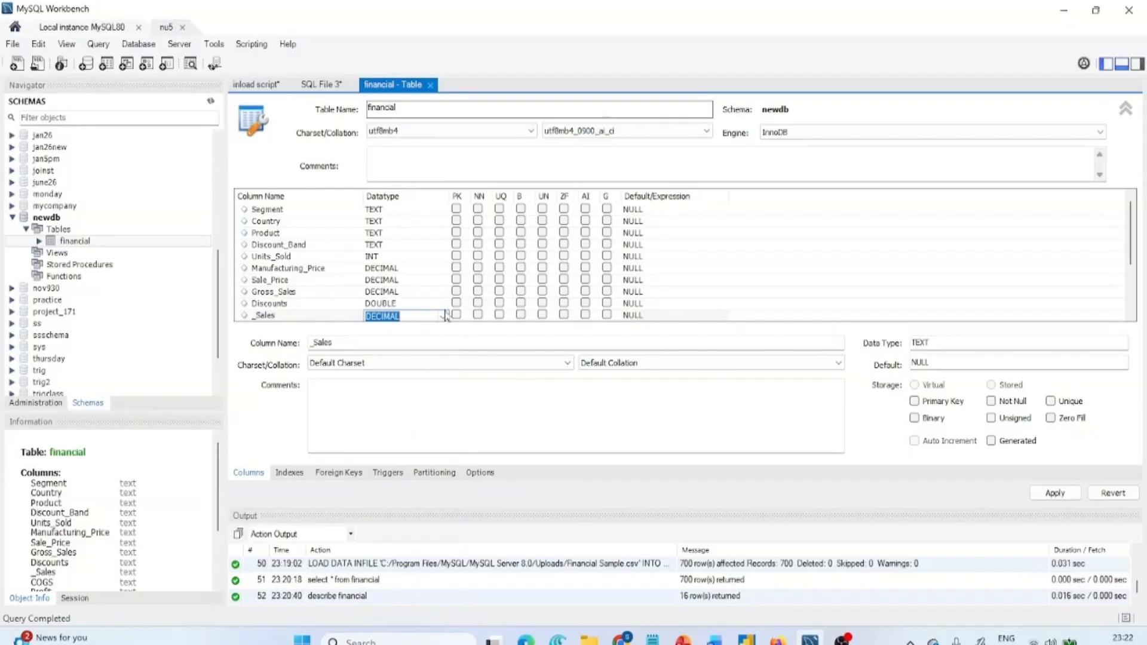
pyautogui.click(330, 316)
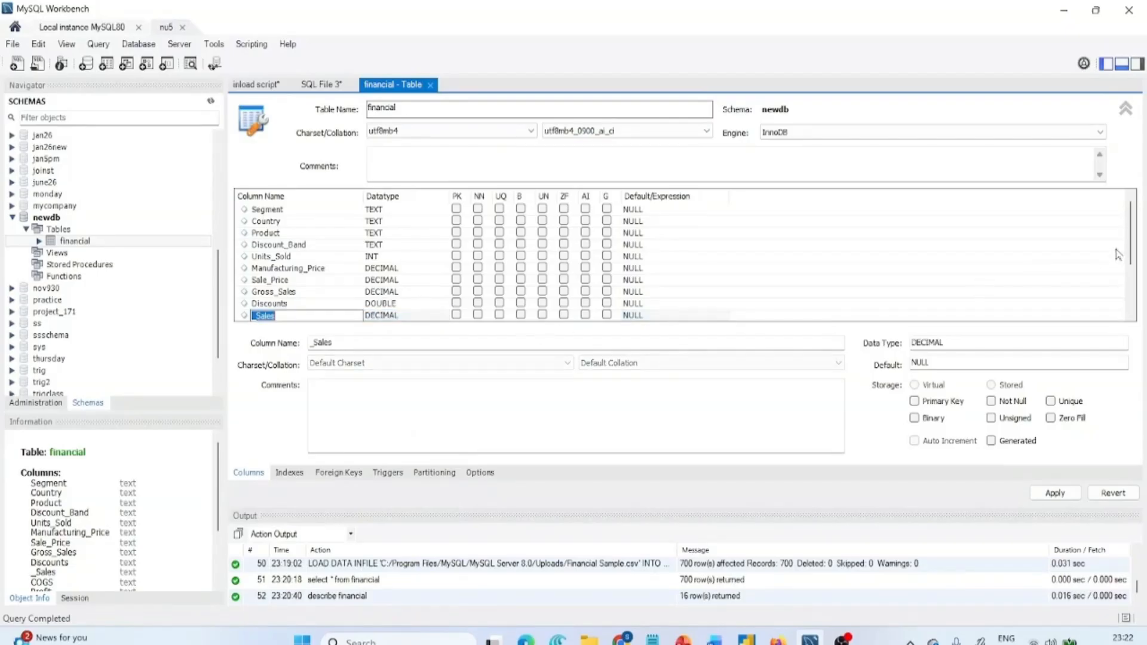
# Step: Go further down the column list and change the data type of COGS and Profit to DECIMAL
pyautogui.moveTo(1131, 251); pyautogui.dragTo(1130, 281)
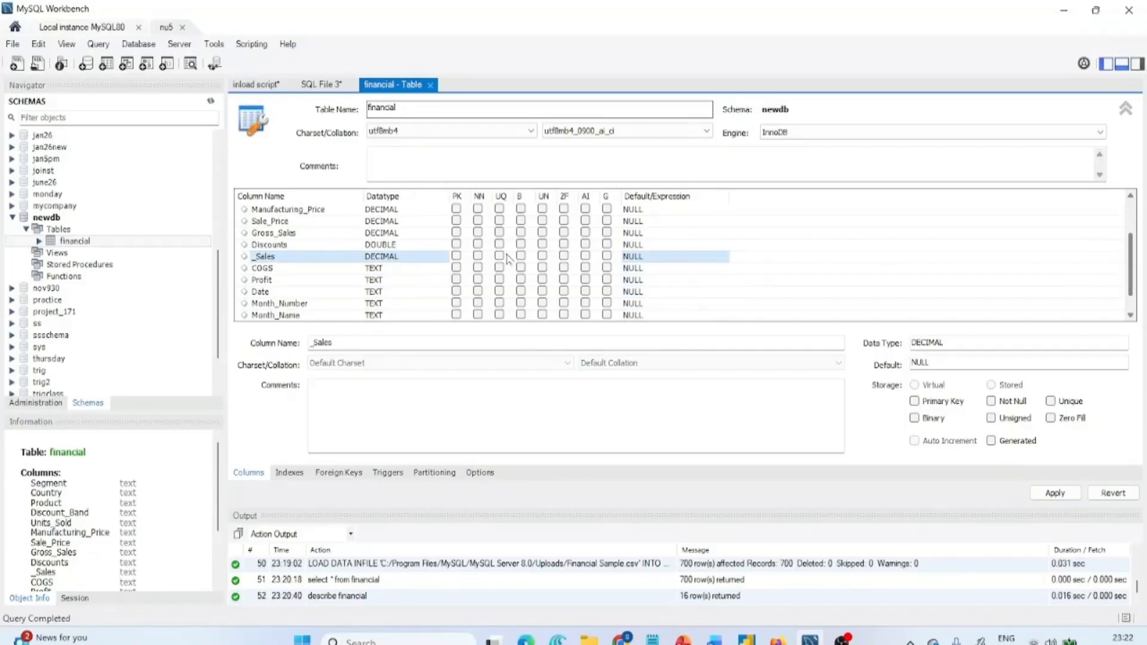
pyautogui.click(411, 269)
pyautogui.click(427, 270)
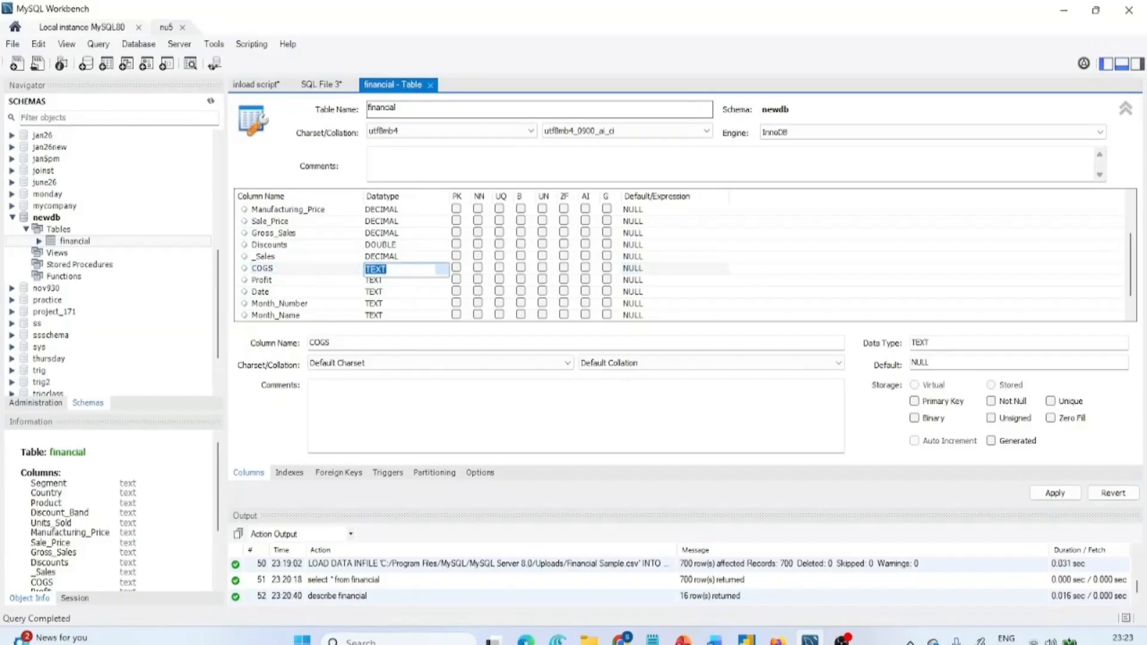
pyautogui.click(442, 270)
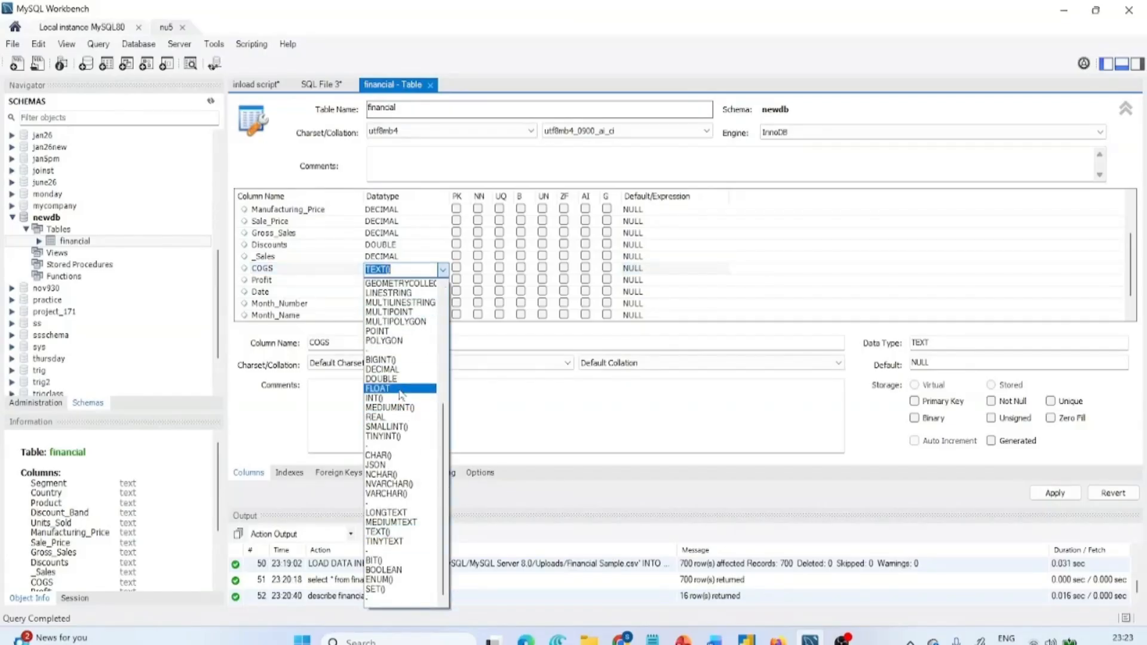
pyautogui.click(399, 370)
pyautogui.click(387, 281)
pyautogui.click(387, 282)
pyautogui.click(442, 282)
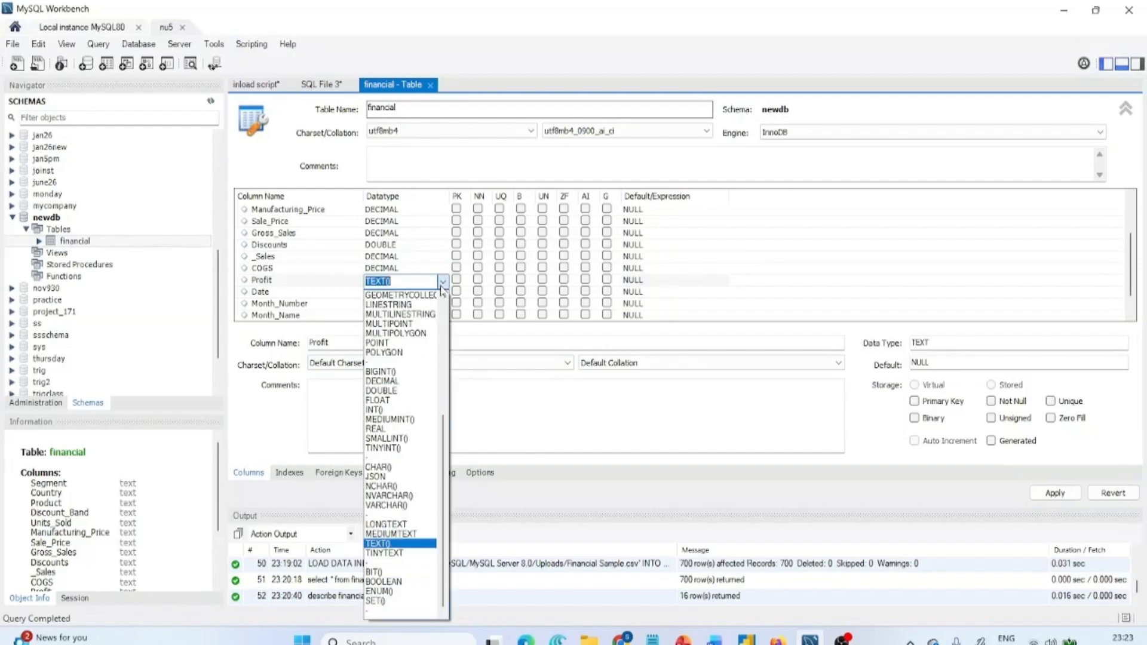
pyautogui.click(400, 381)
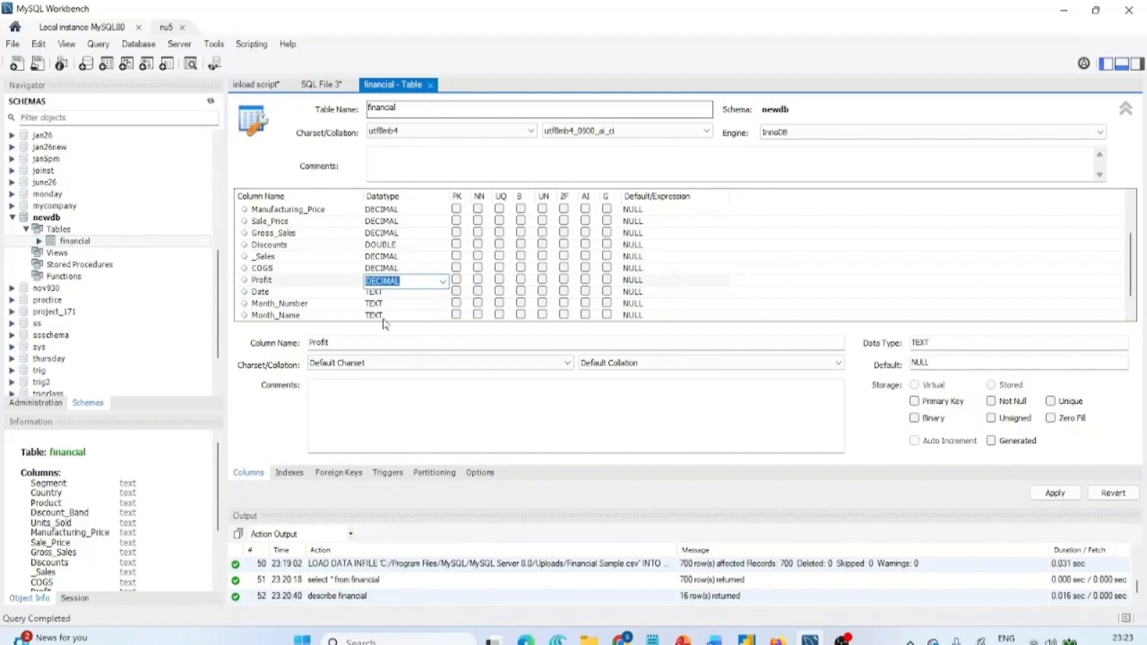
# Step: Change the data type of the Date column to DATE
pyautogui.click(370, 292)
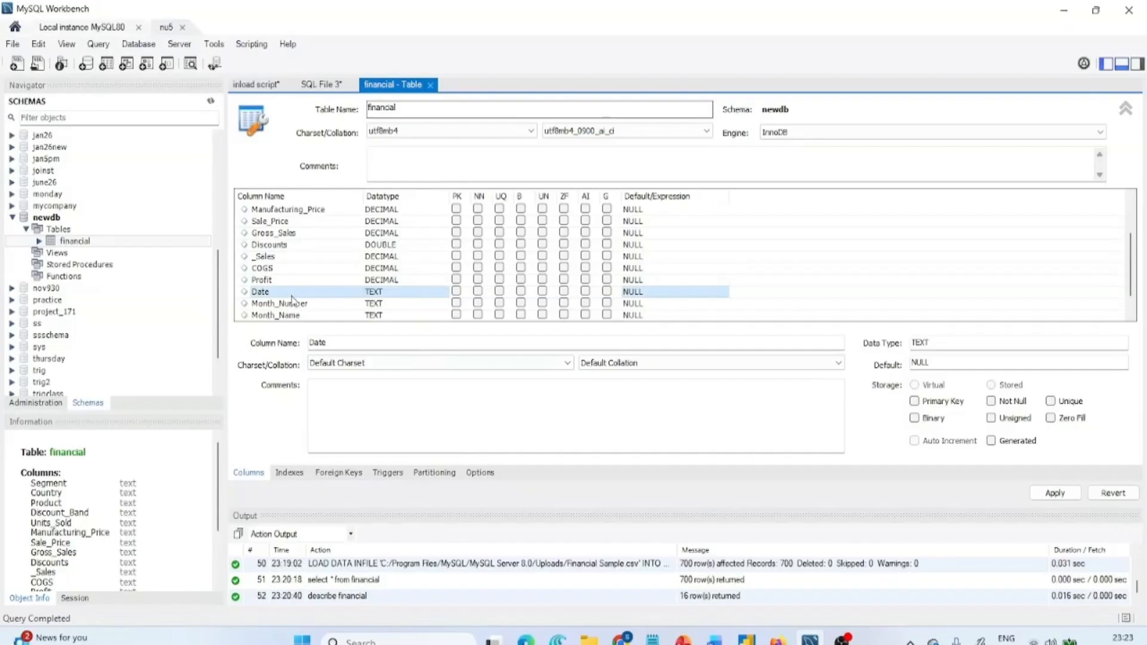
pyautogui.click(401, 294)
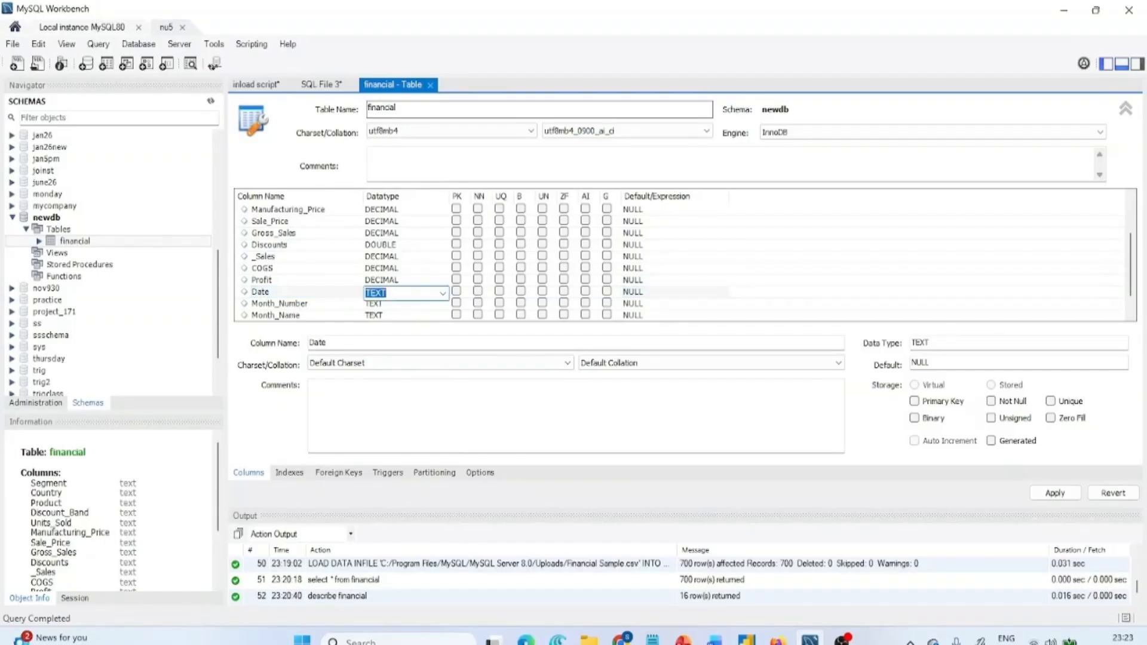
pyautogui.click(442, 293)
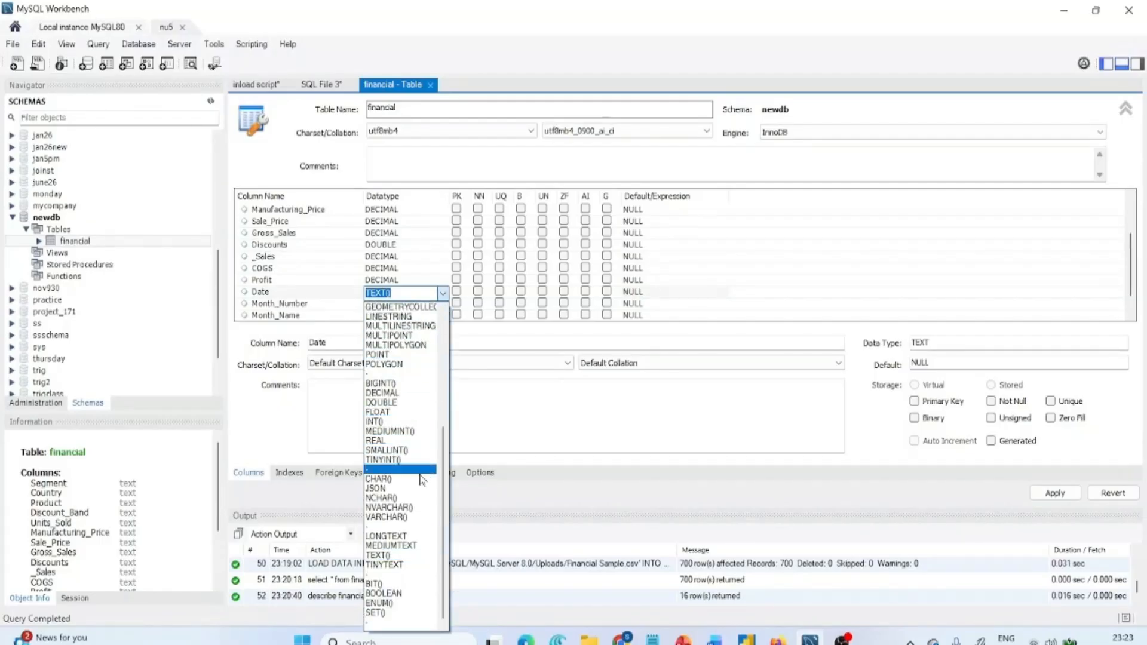
pyautogui.scroll(5, 443, 523)
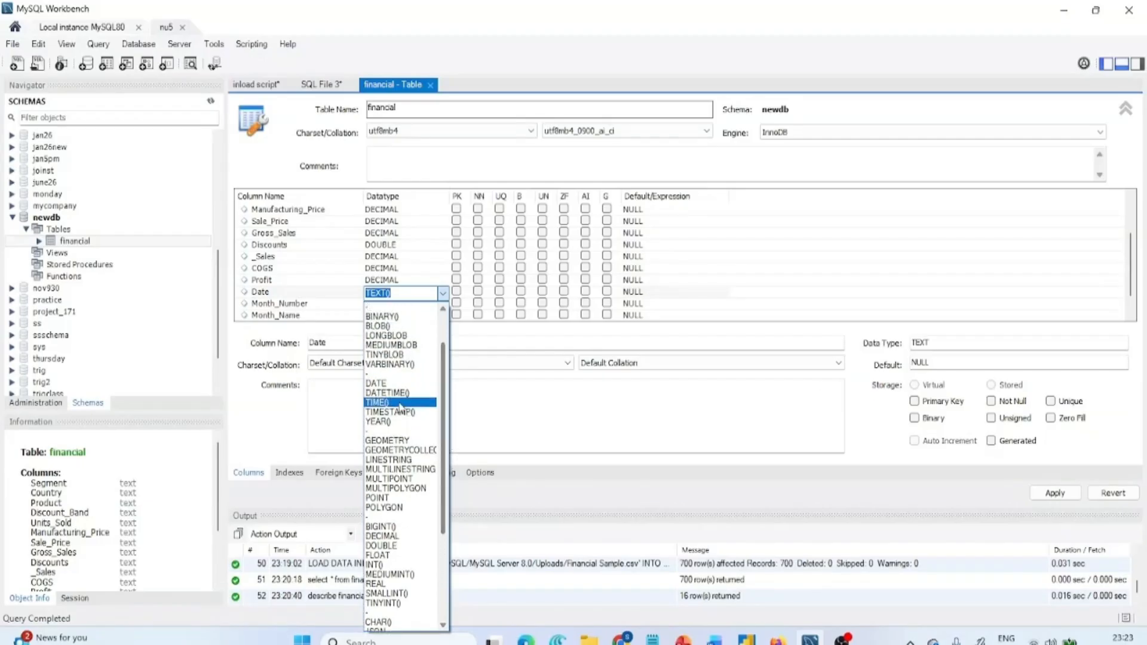
pyautogui.click(377, 383)
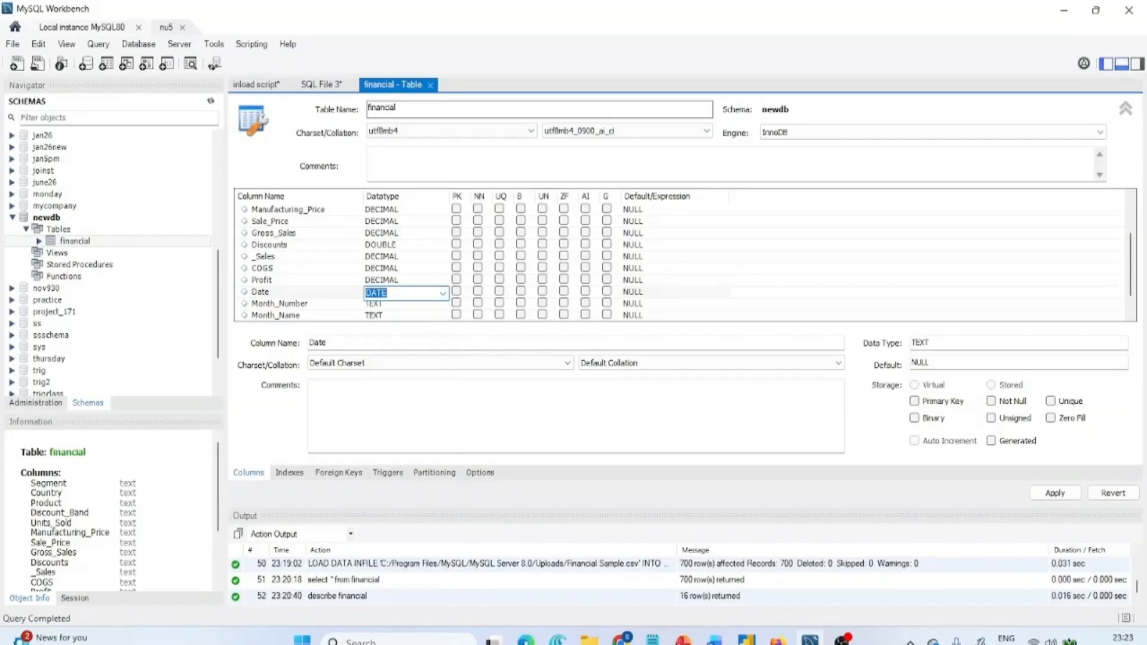
# Step: Change the data type of the Month_Number column to INT
pyautogui.click(348, 306)
pyautogui.click(398, 304)
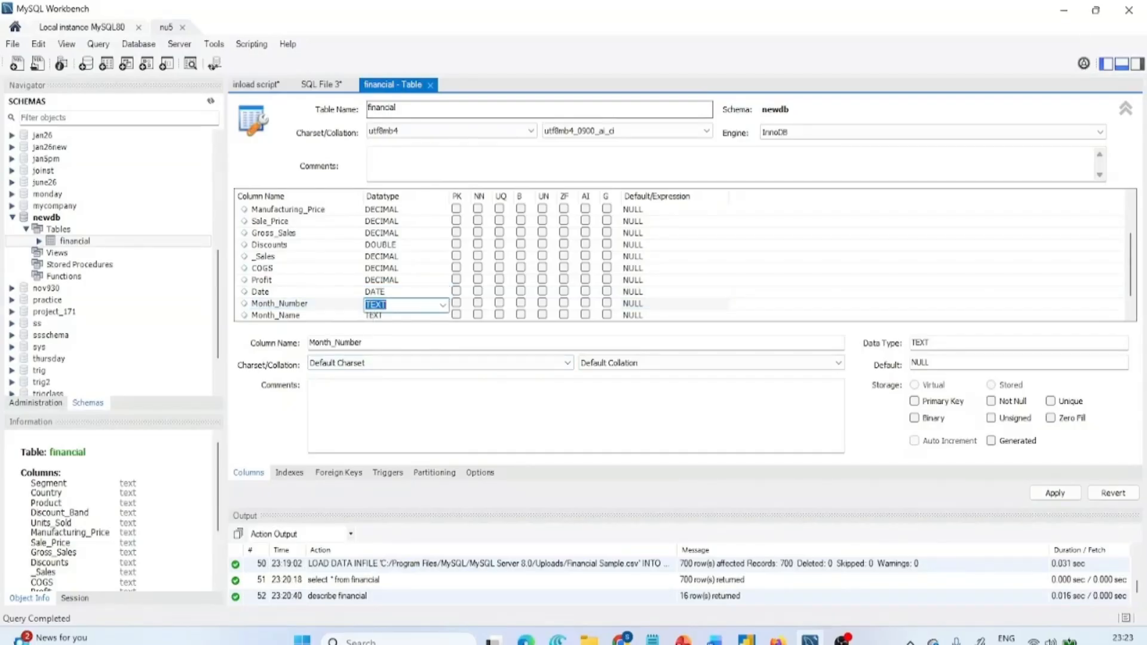
pyautogui.click(443, 305)
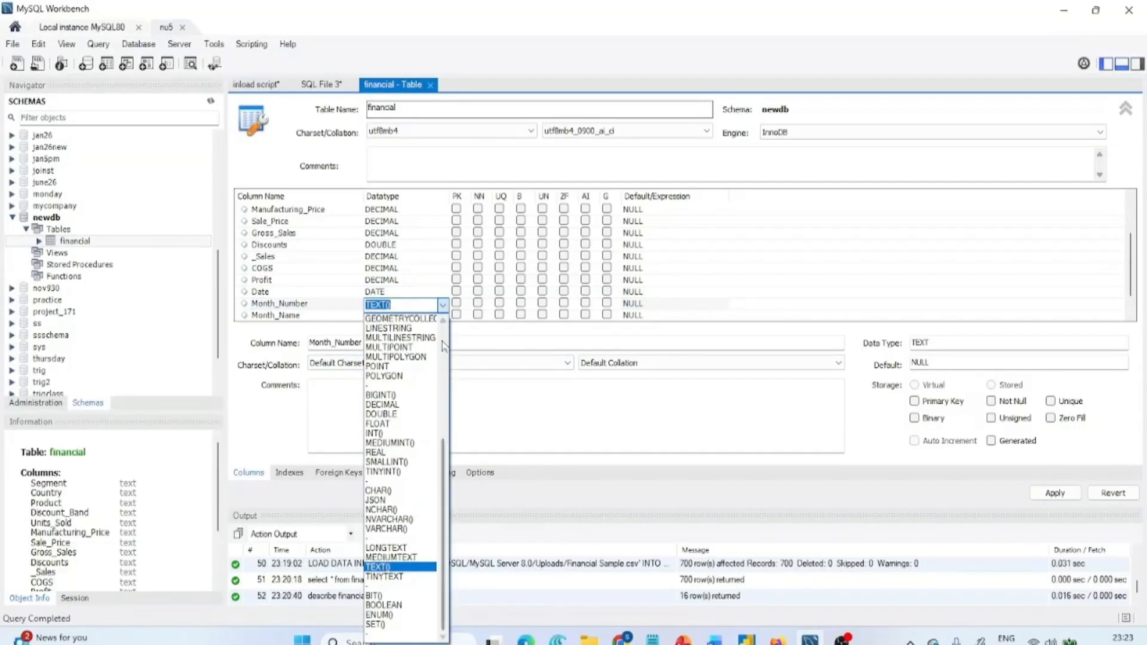
pyautogui.click(409, 319)
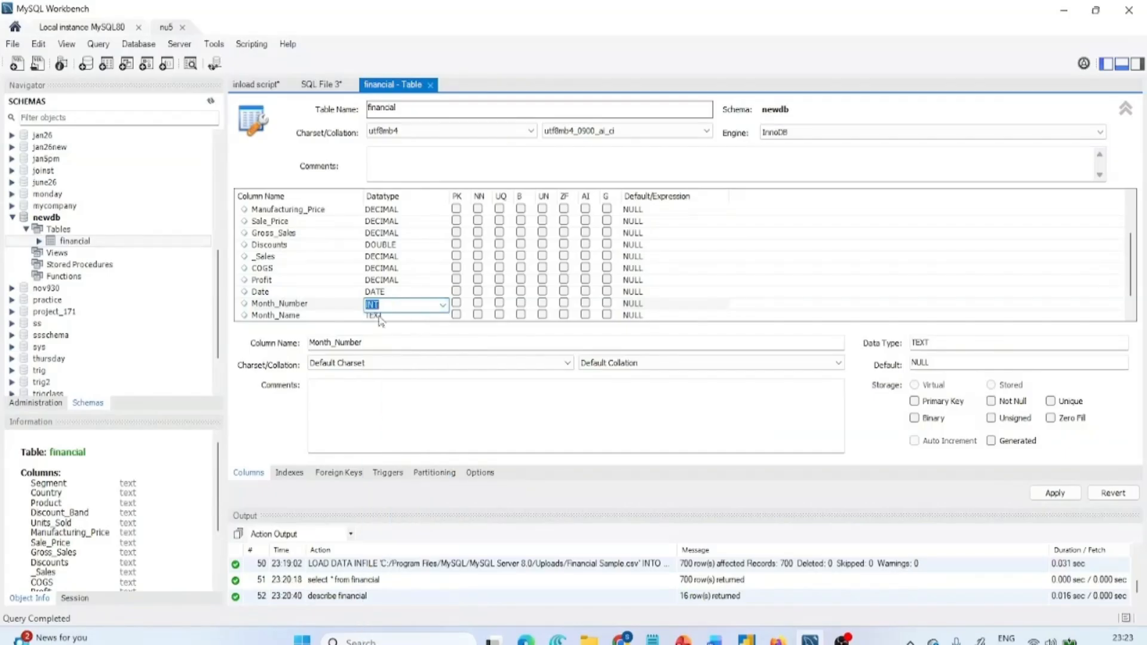
# Step: Set the data type of the Year column to INT and submit the table changes for review as an SQL script
pyautogui.click(300, 318)
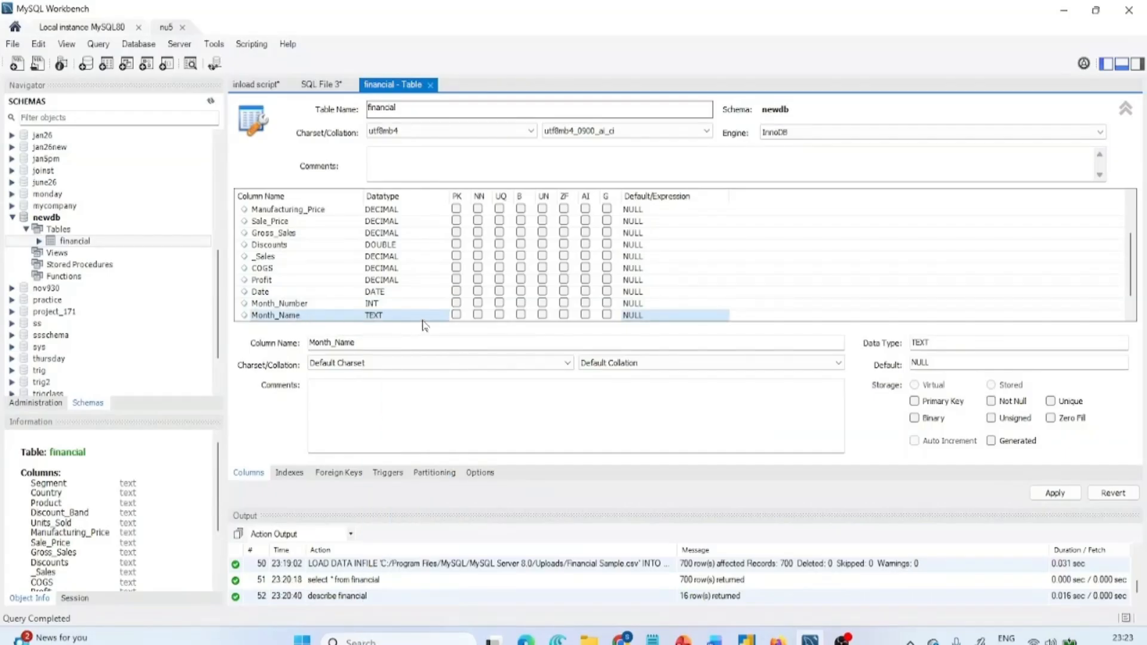
pyautogui.scroll(-2, 1132, 269)
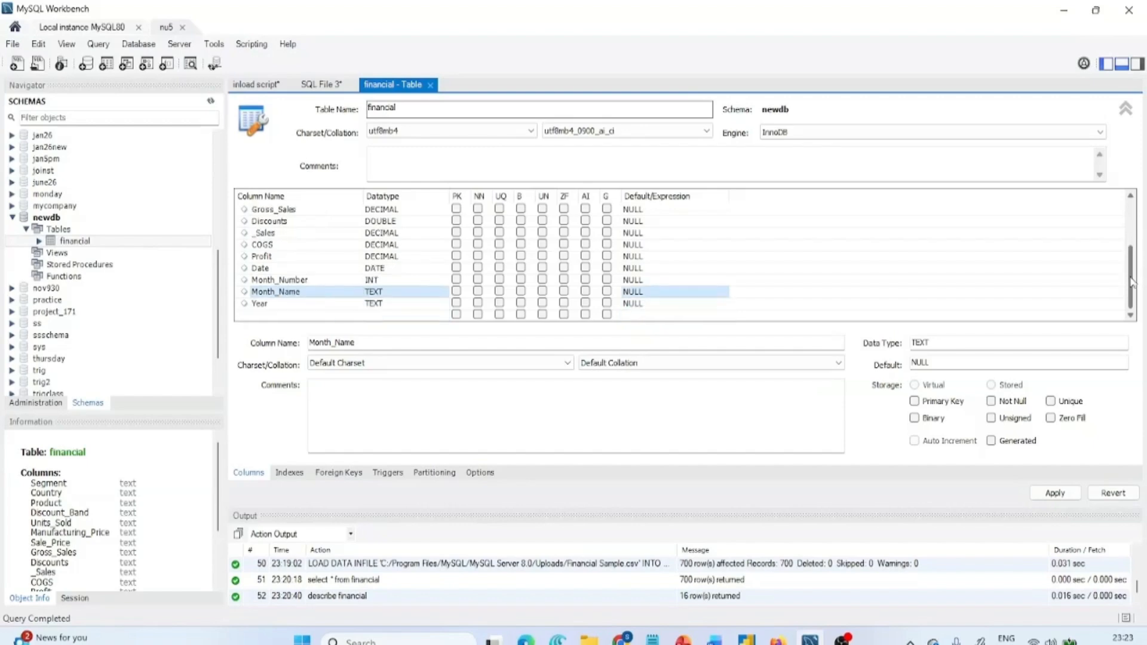
pyautogui.click(414, 305)
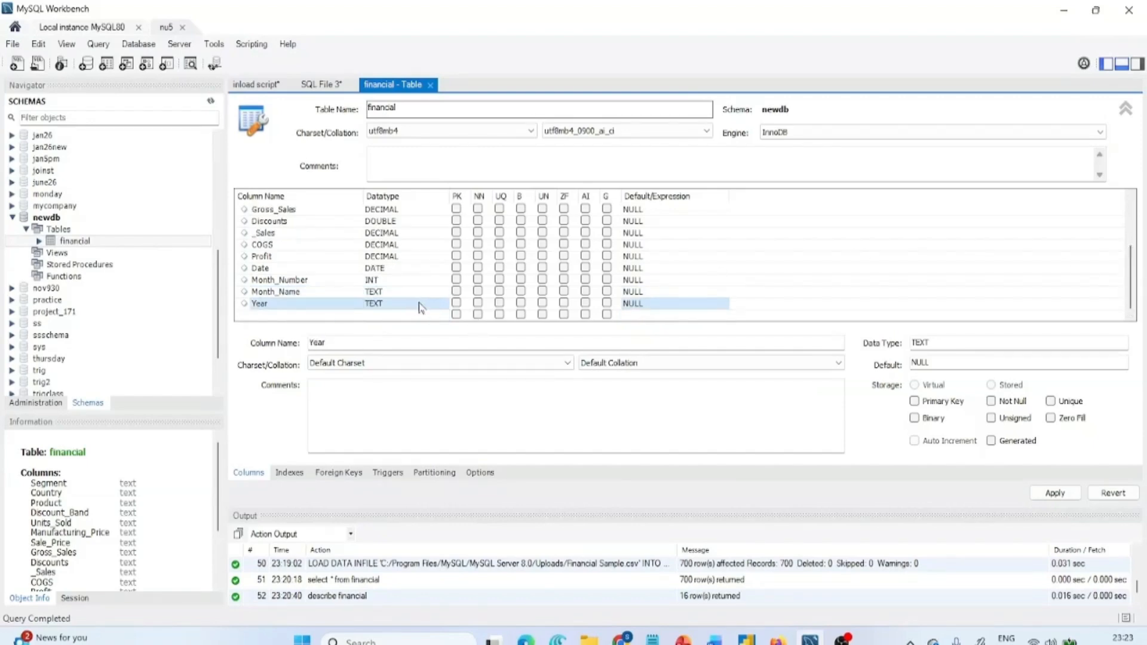
pyautogui.click(422, 306)
pyautogui.click(442, 306)
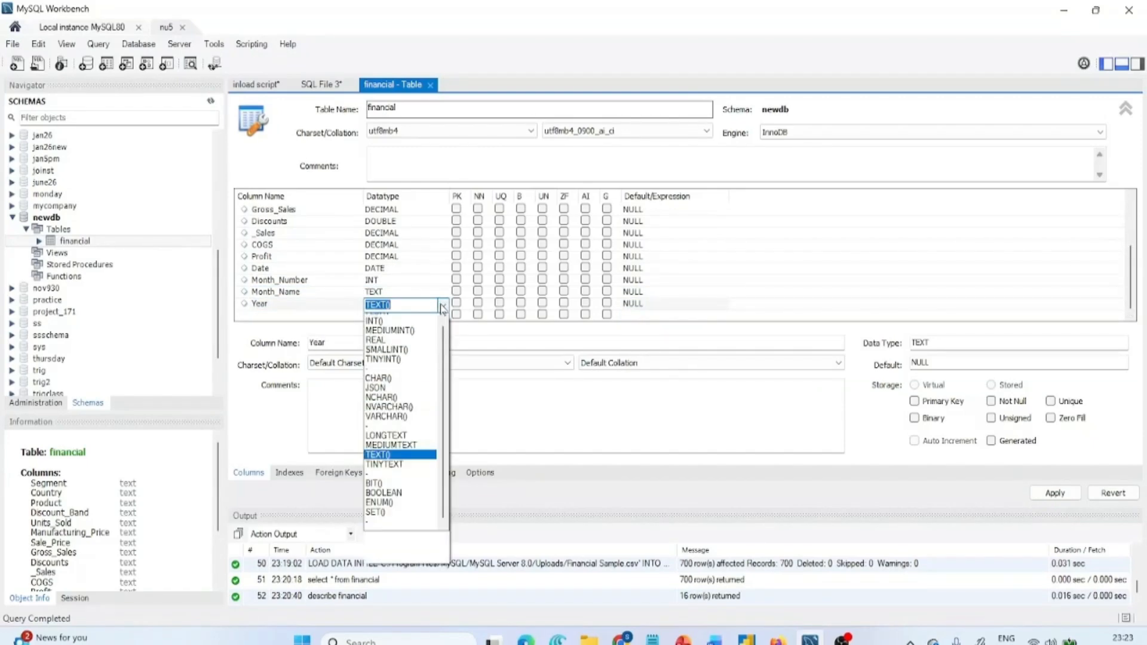
pyautogui.scroll(5, 445, 339)
pyautogui.scroll(-5, 445, 338)
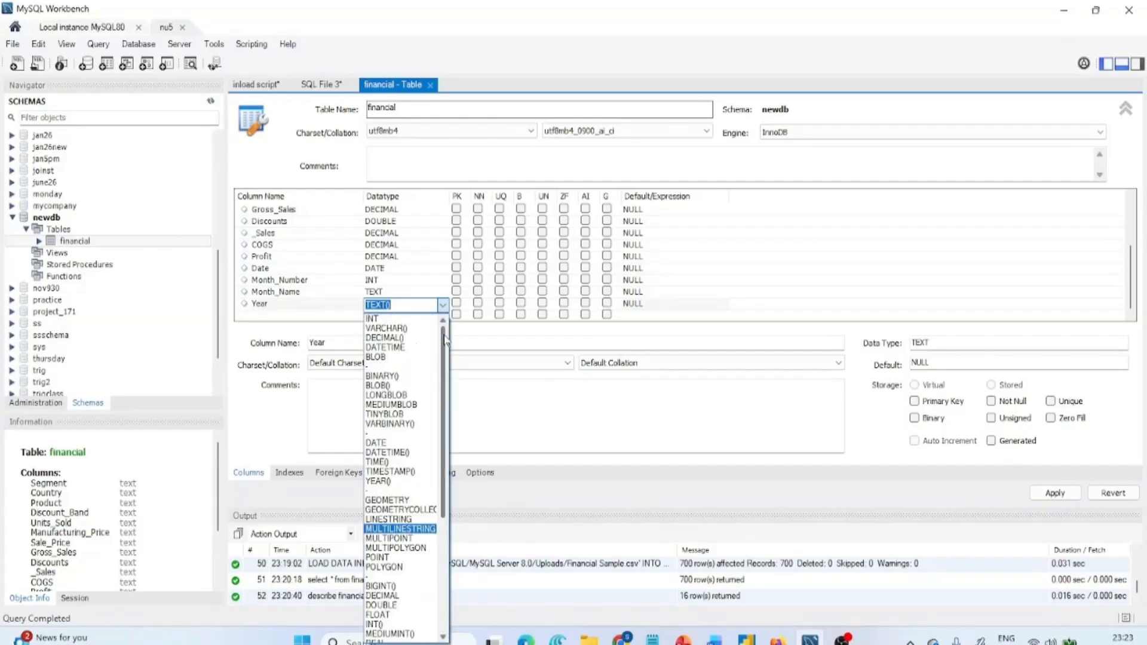
pyautogui.click(406, 325)
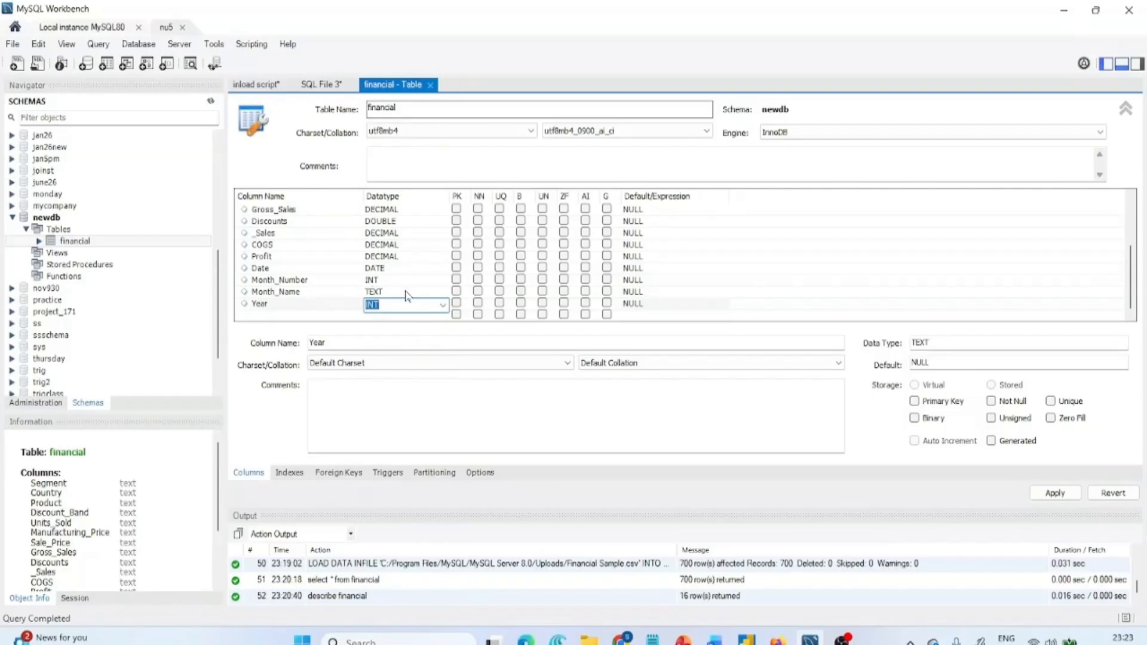
pyautogui.click(1055, 493)
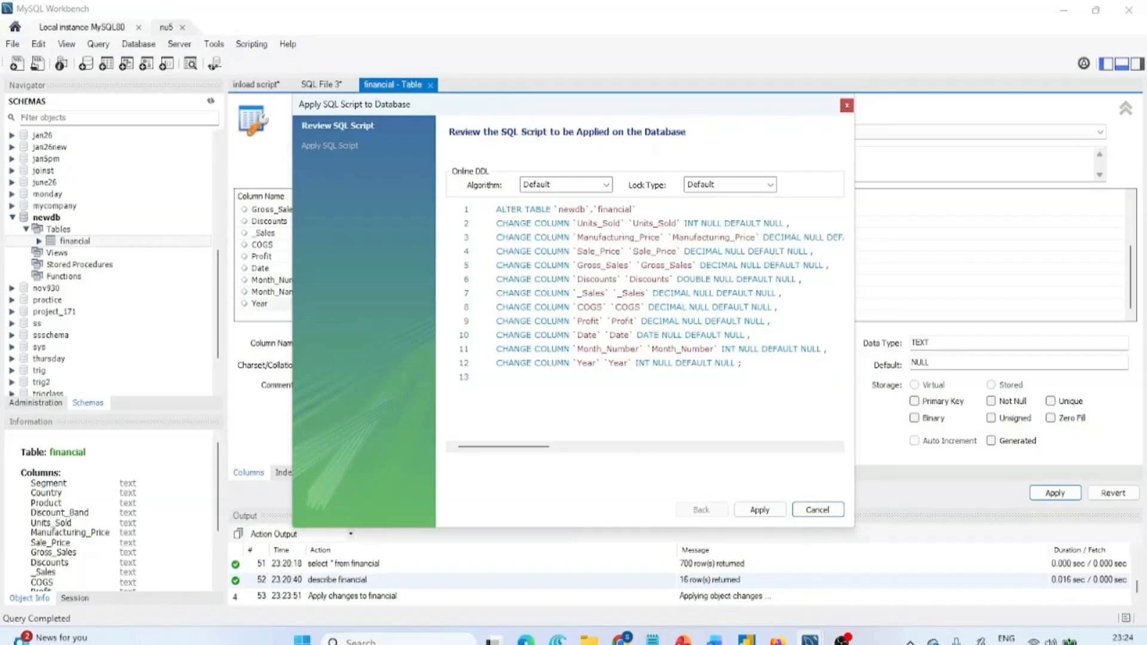
# Step: Apply the reviewed ALTER TABLE script to newdb's financial table, finish the wizard and close the table editor
pyautogui.click(760, 510)
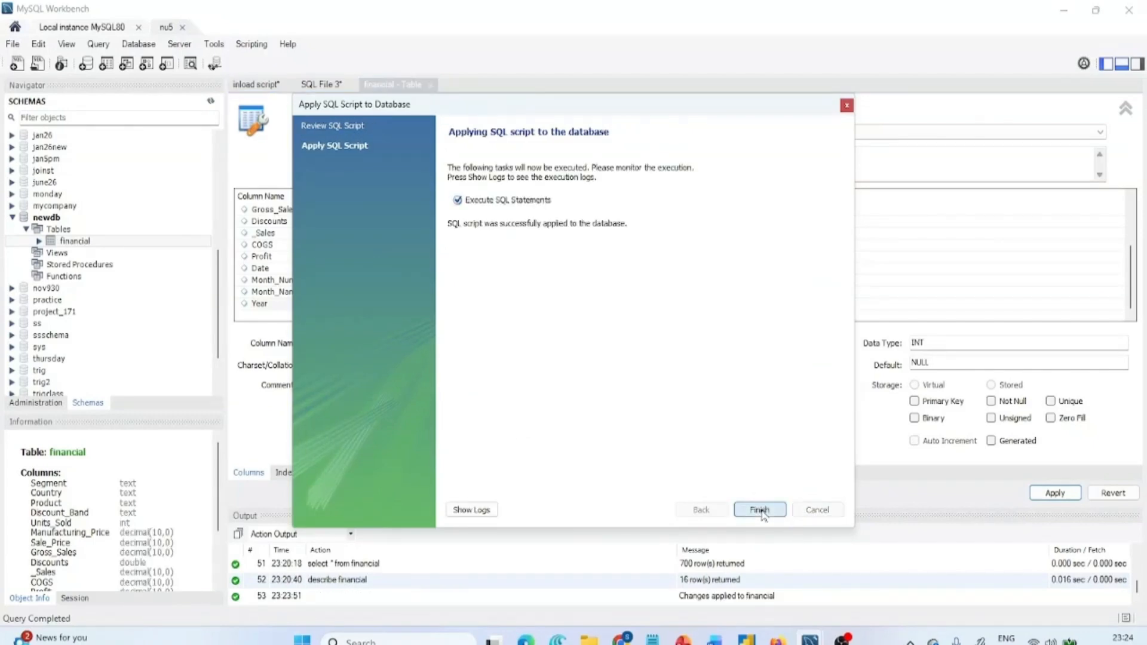
pyautogui.click(759, 510)
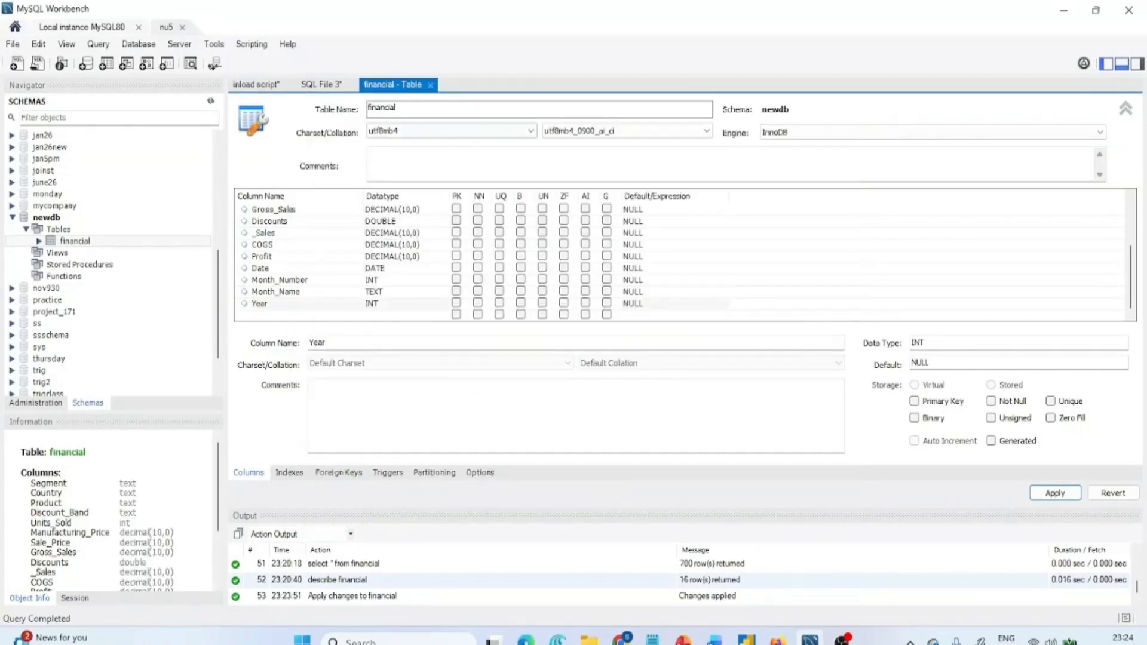
pyautogui.click(430, 85)
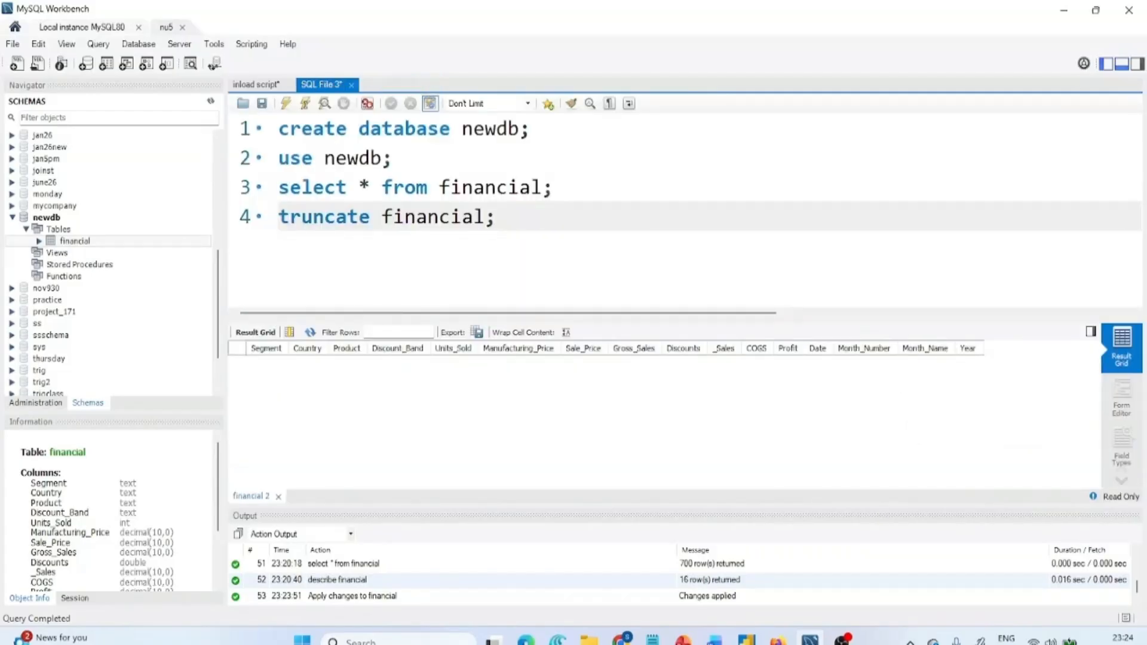
# Step: Delete the truncate financial; statement from the script and rerun select * from financial; to inspect the data
pyautogui.moveTo(497, 216); pyautogui.dragTo(257, 218)
pyautogui.press('BackSpace')
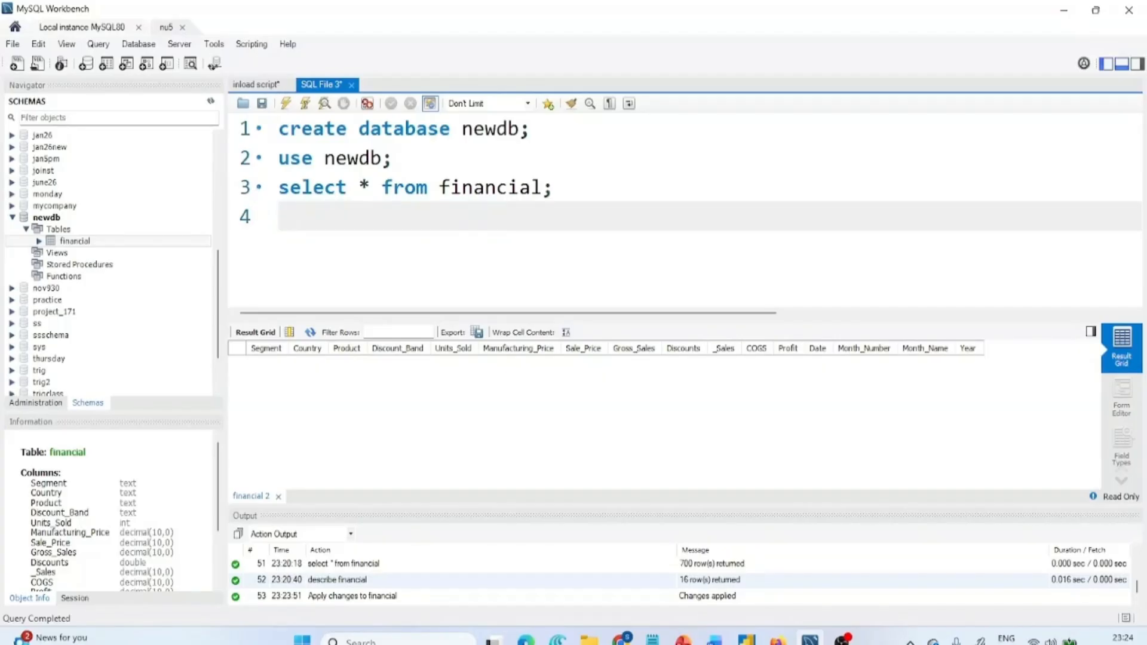
pyautogui.click(554, 187)
pyautogui.hotkey('ctrl', 'Return')
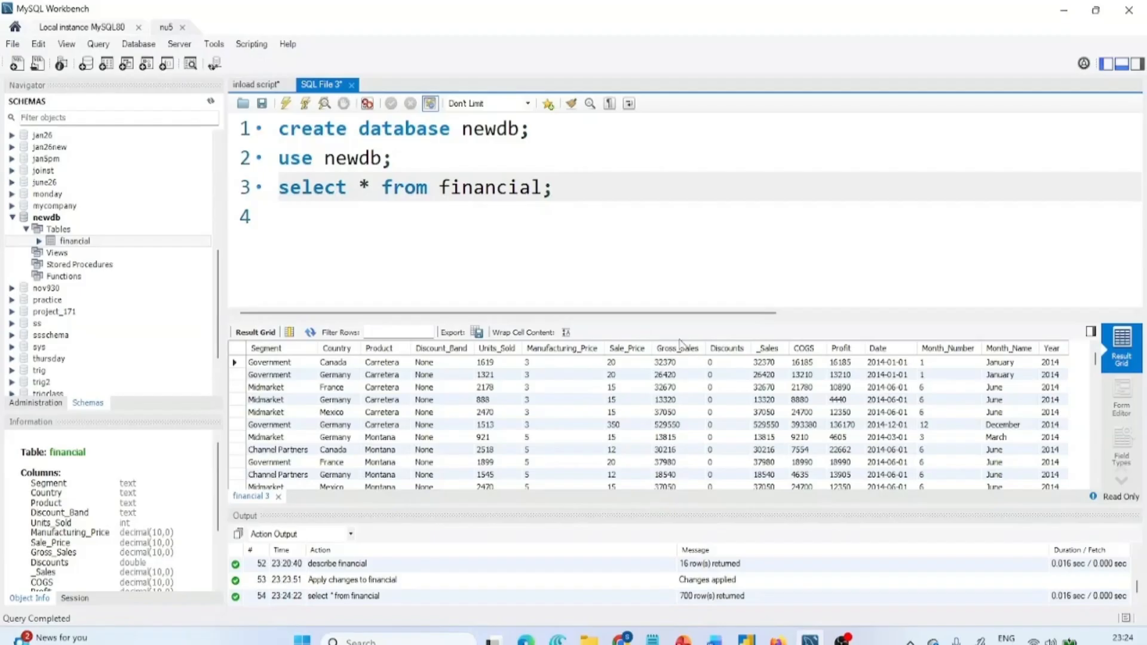
pyautogui.click(877, 363)
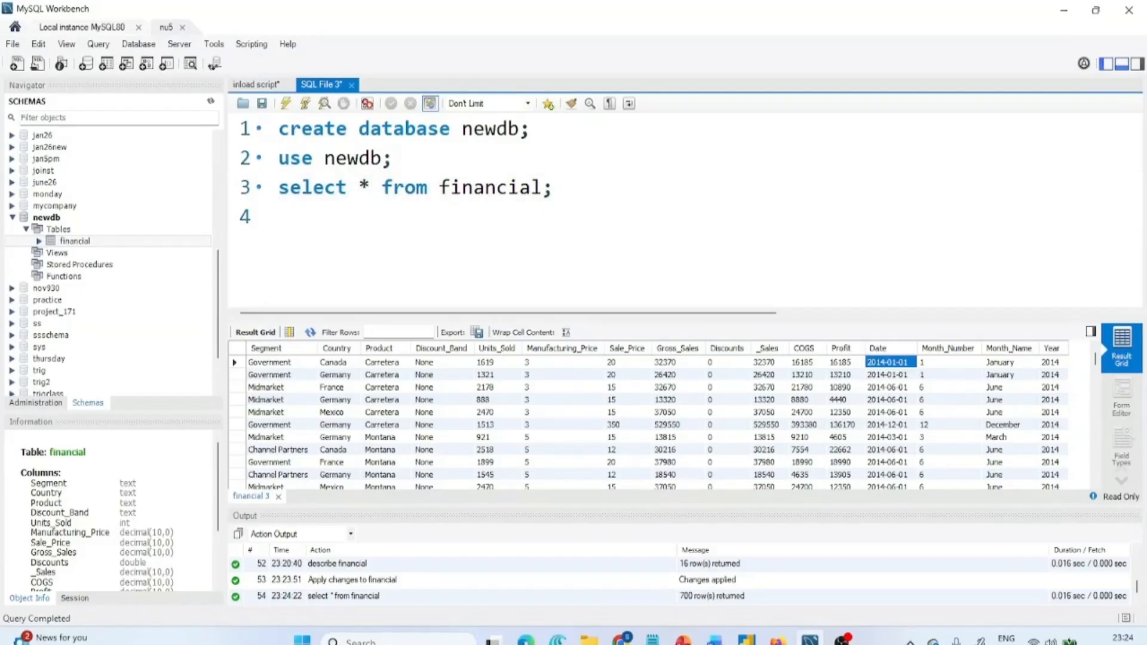
pyautogui.click(557, 188)
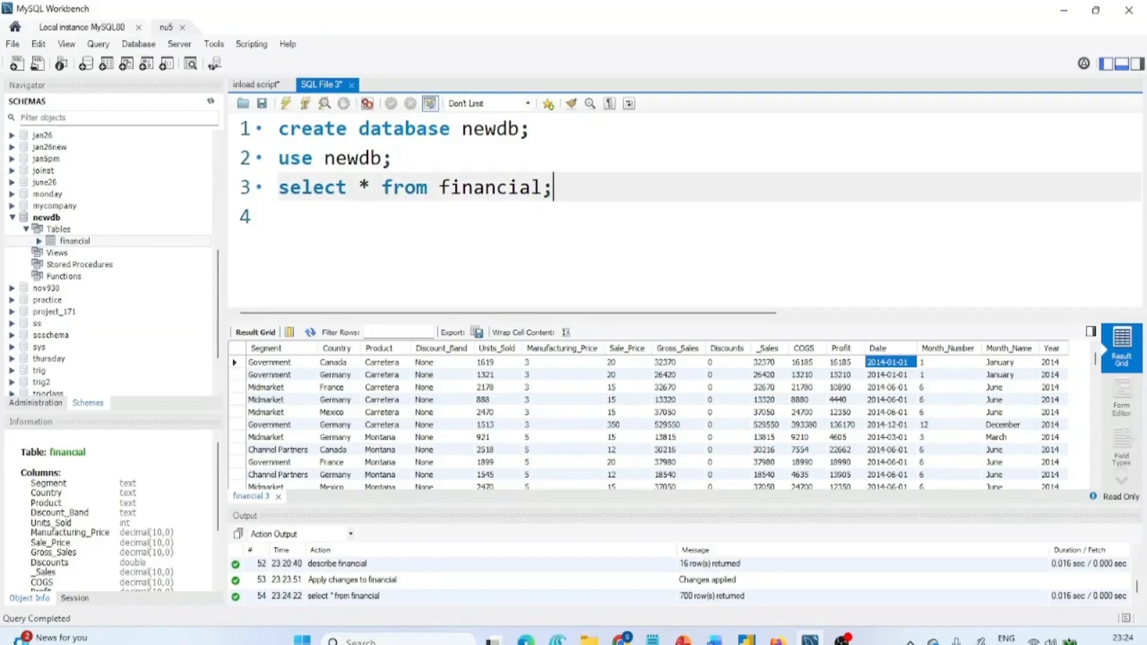
# Step: Add and run describe financial; on line 4 and check the data types of all the table's columns
pyautogui.click(212, 106)
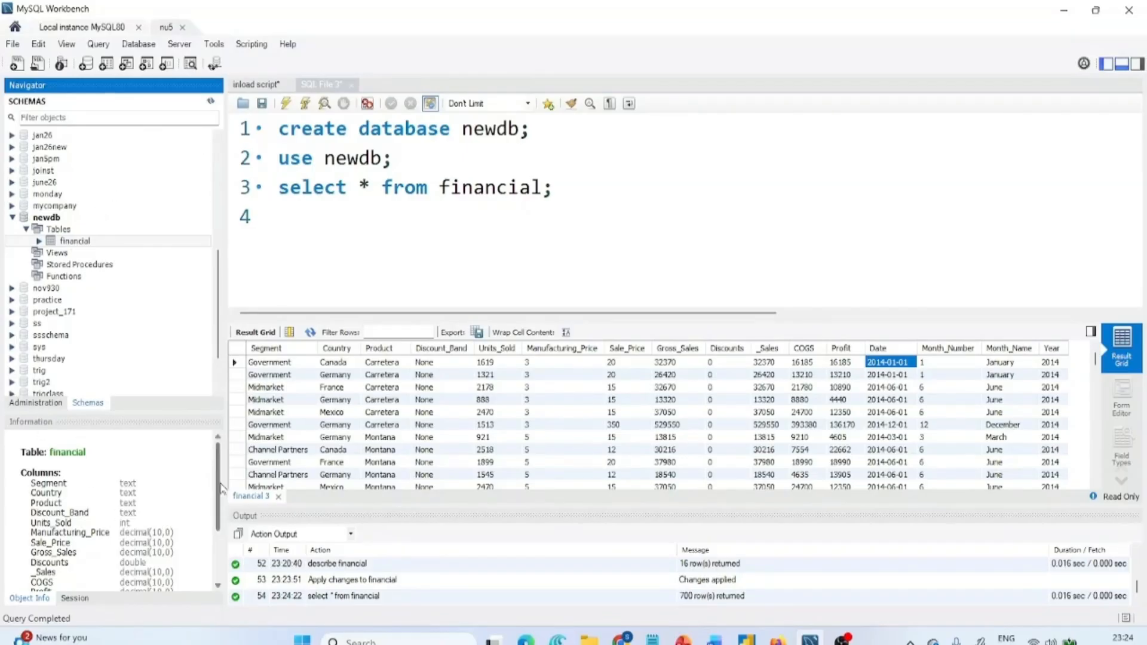
pyautogui.scroll(-2, 222, 488)
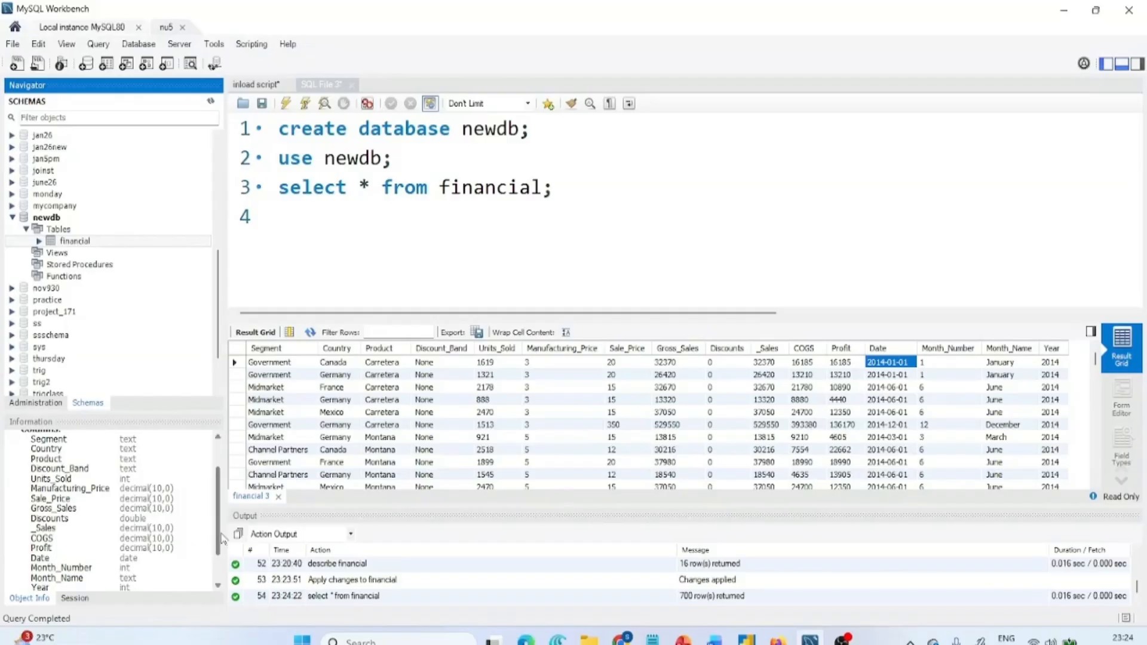
pyautogui.moveTo(221, 534); pyautogui.dragTo(223, 454)
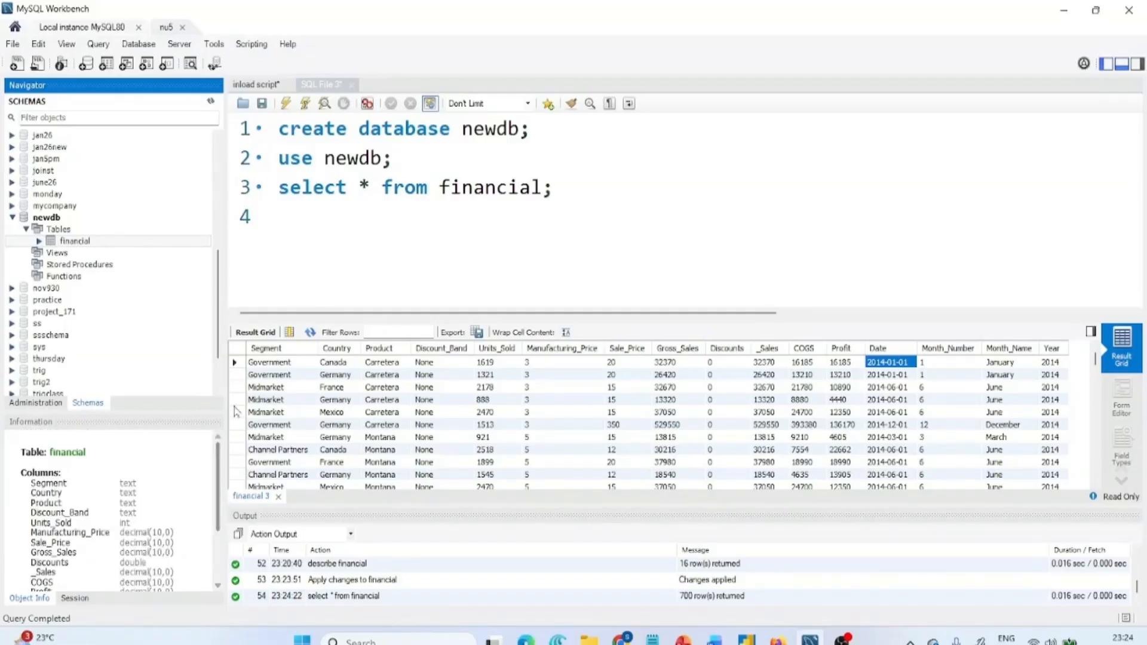
pyautogui.click(280, 216)
pyautogui.write('des')
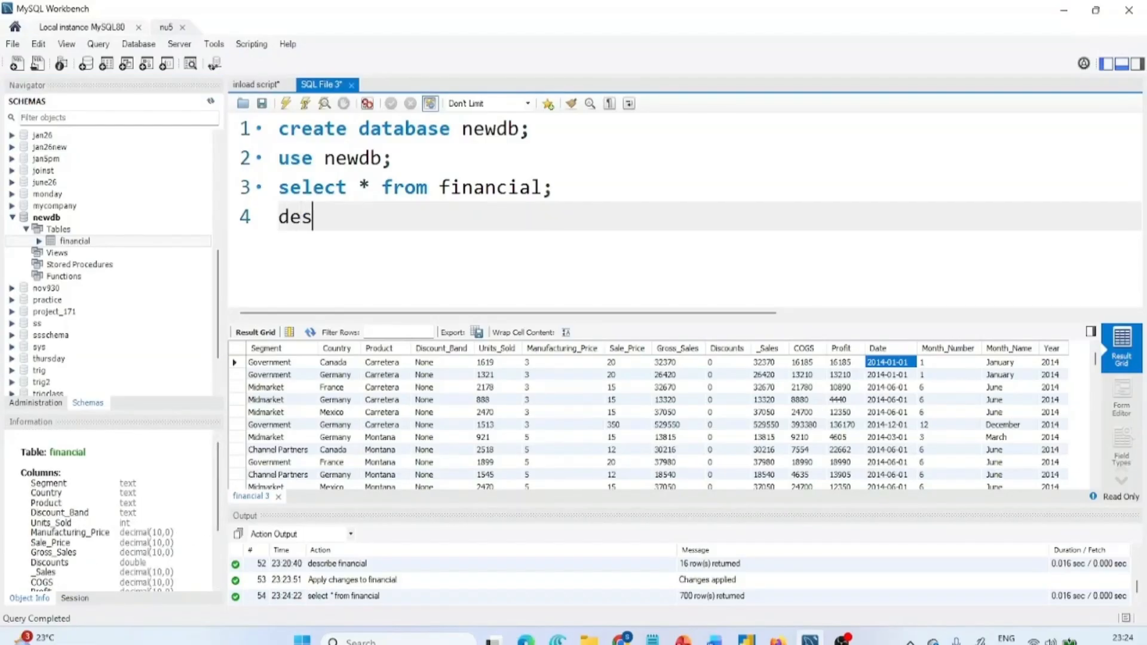
pyautogui.write('crinb')
pyautogui.press('BackSpace')
pyautogui.press('BackSpace')
pyautogui.write('be ')
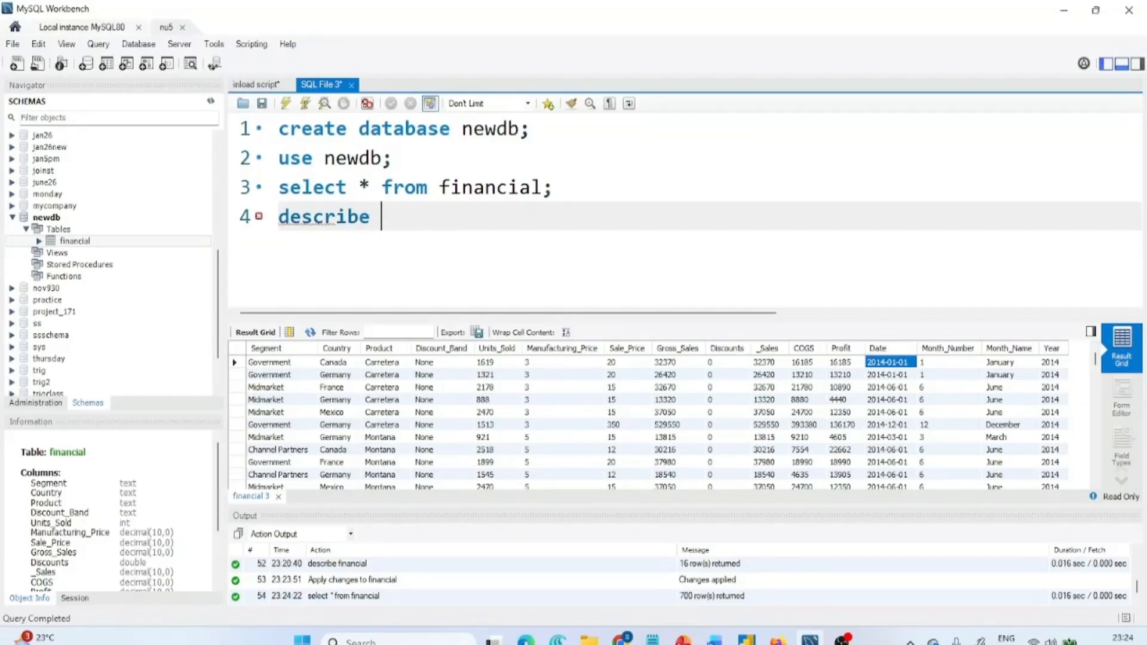
pyautogui.write('financial;')
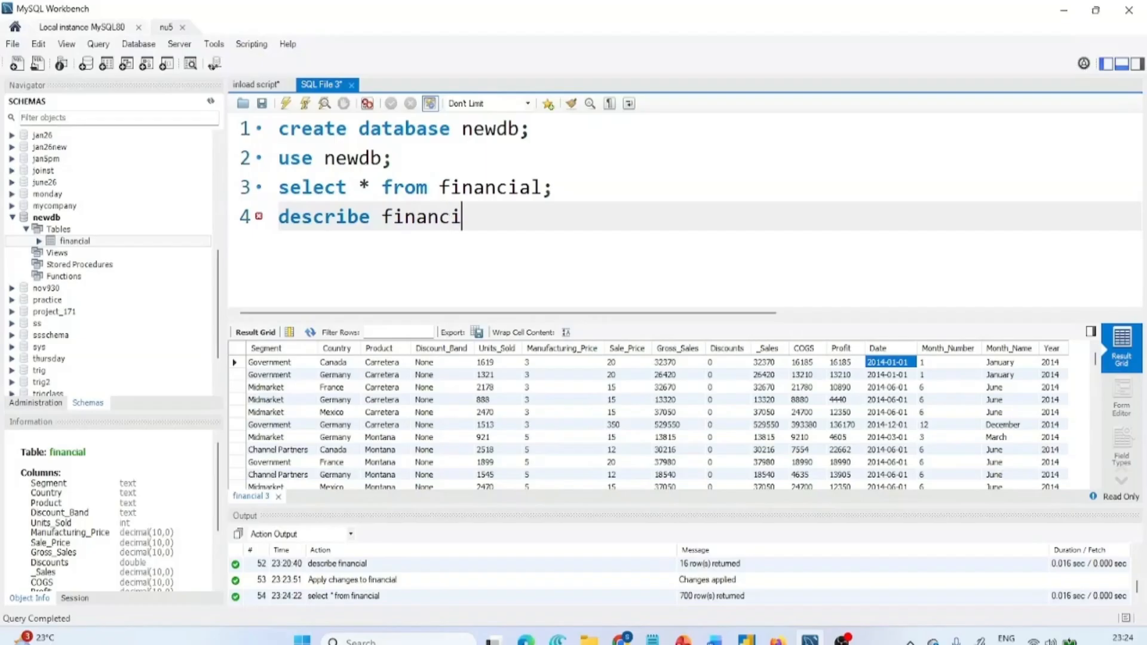
pyautogui.hotkey('ctrl', 'Return')
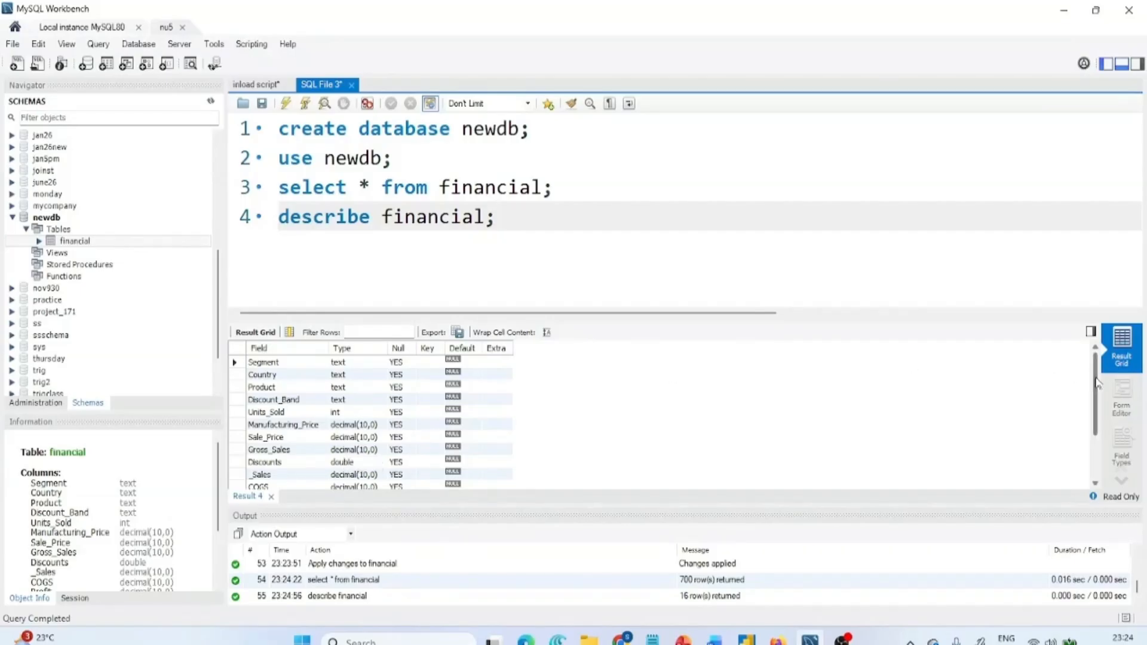
pyautogui.scroll(-2, 1092, 388)
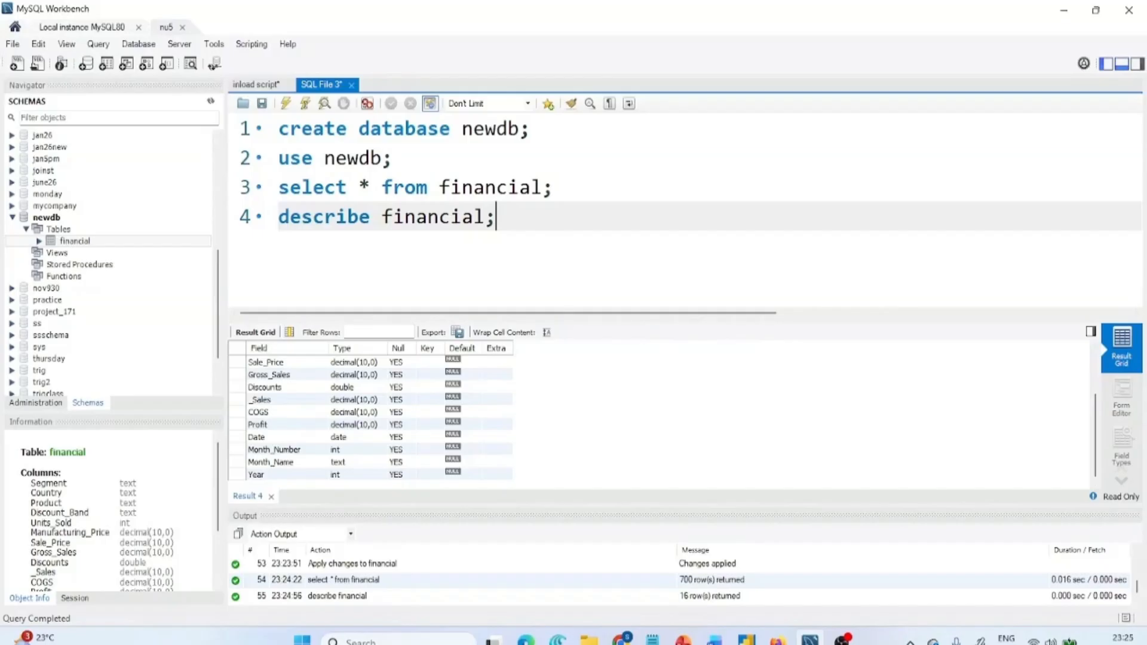
# Step: Rerun select * from financial; and add the comment "-- how many orders are there" below the describe statement
pyautogui.click(555, 188)
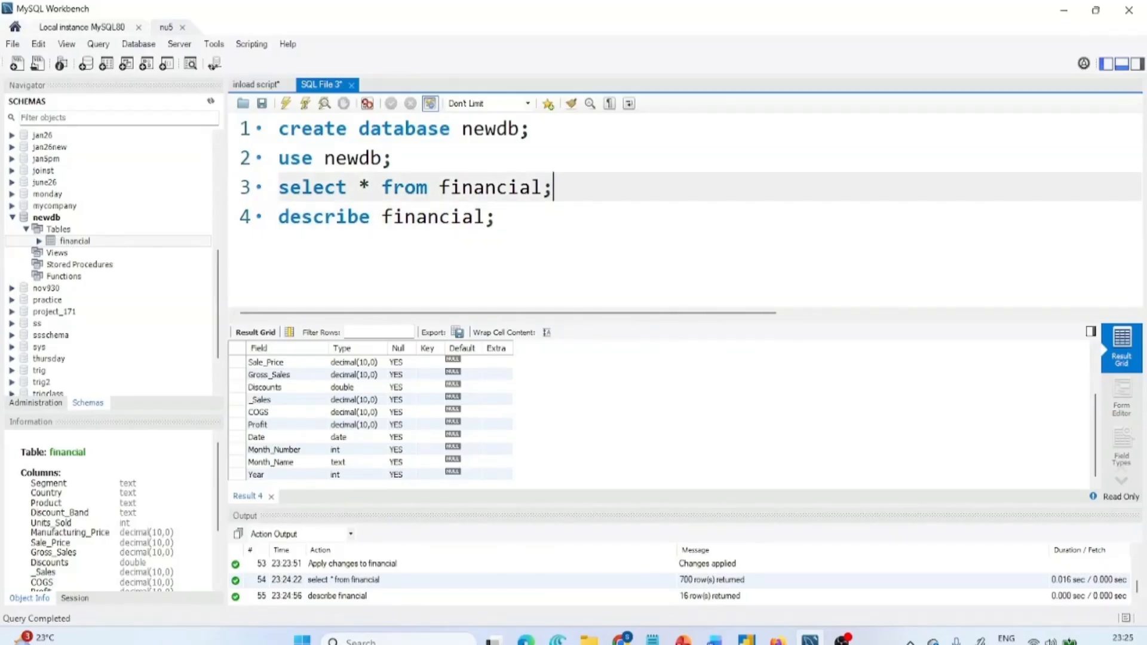
pyautogui.click(304, 103)
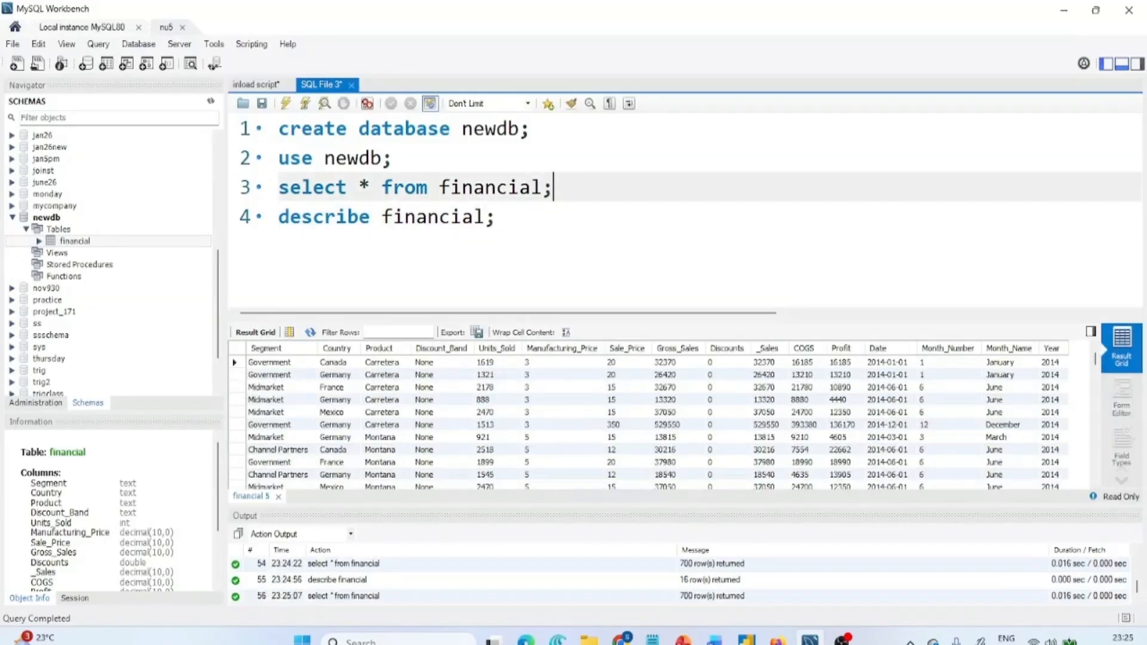
pyautogui.click(495, 217)
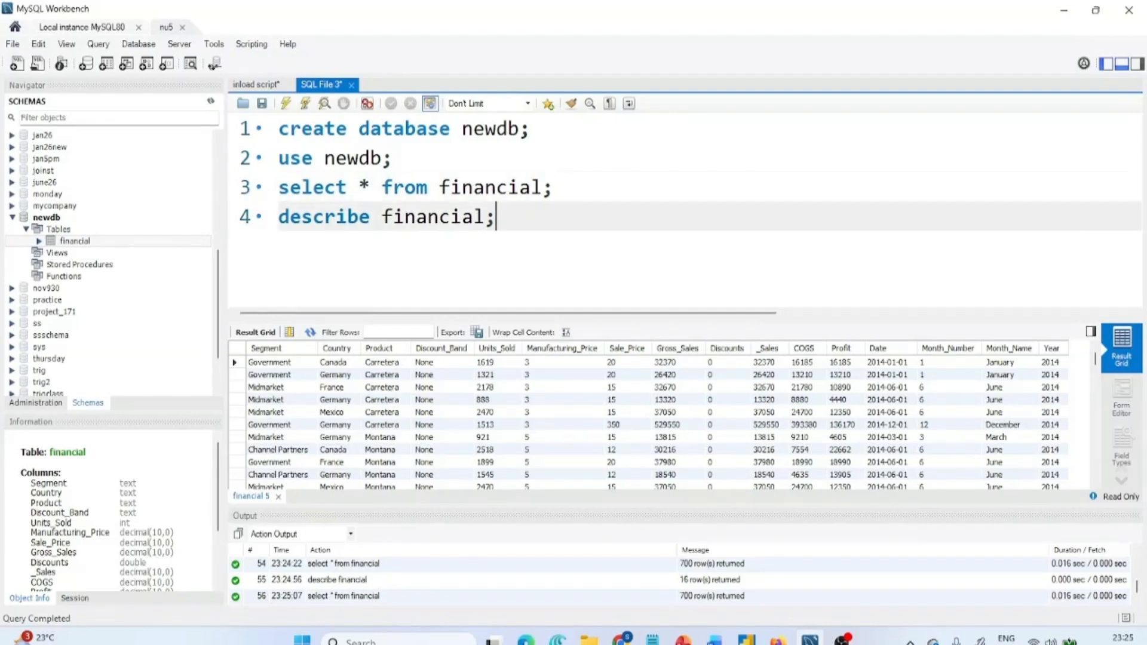
pyautogui.press('Return')
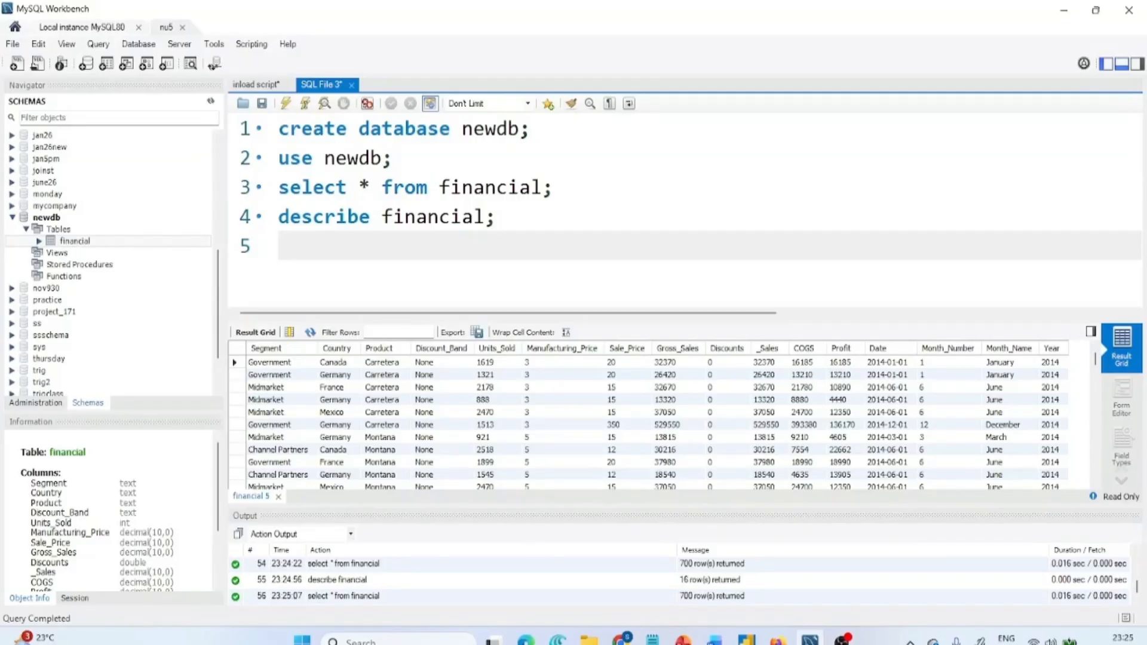
pyautogui.write('-- how many orders ')
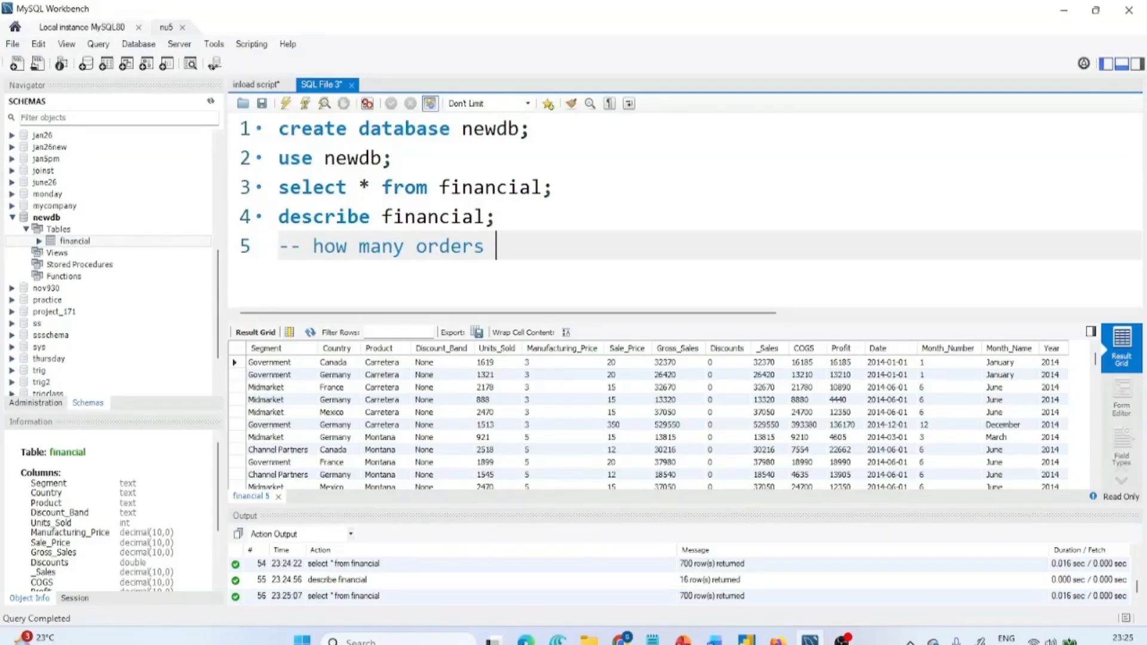
pyautogui.write('are there')
# Step: Write and run select count(*) from financial; beneath the comment to count the orders
pyautogui.press('Return')
pyautogui.write('select count*')
pyautogui.press('BackSpace')
pyautogui.write('(*) from financial;')
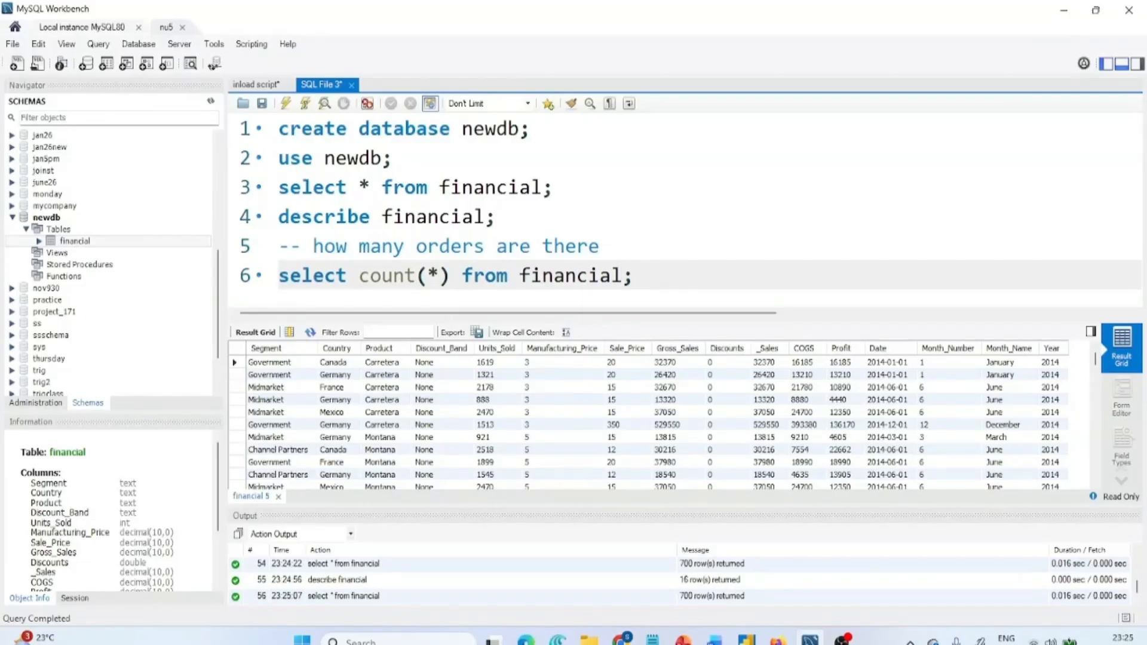
pyautogui.click(305, 103)
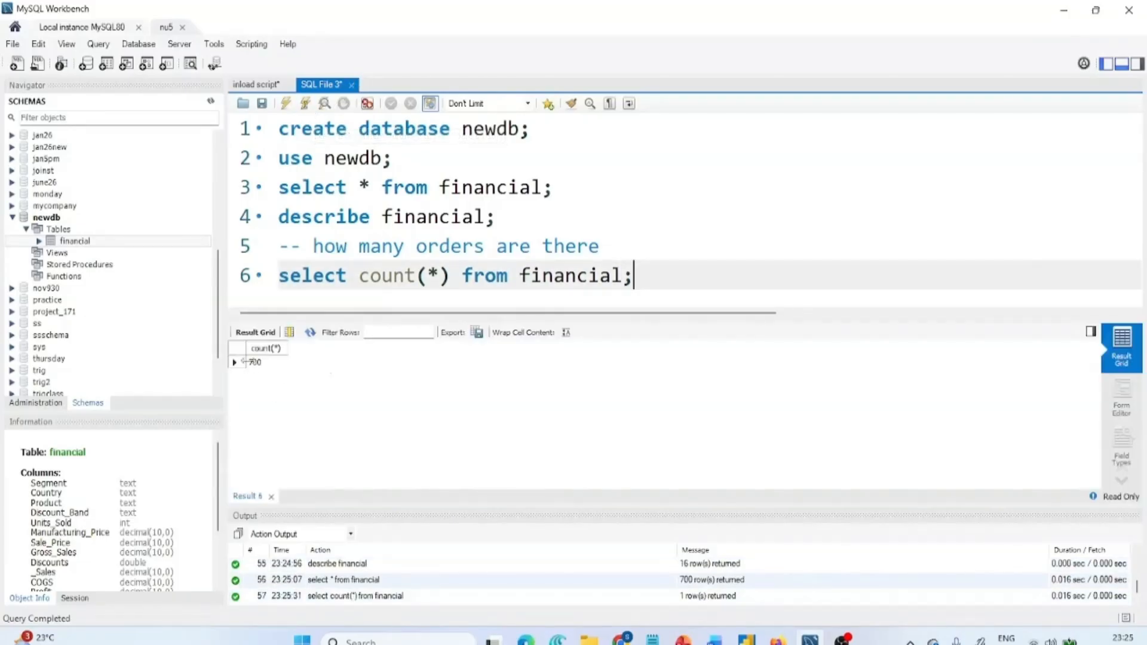
pyautogui.click(263, 362)
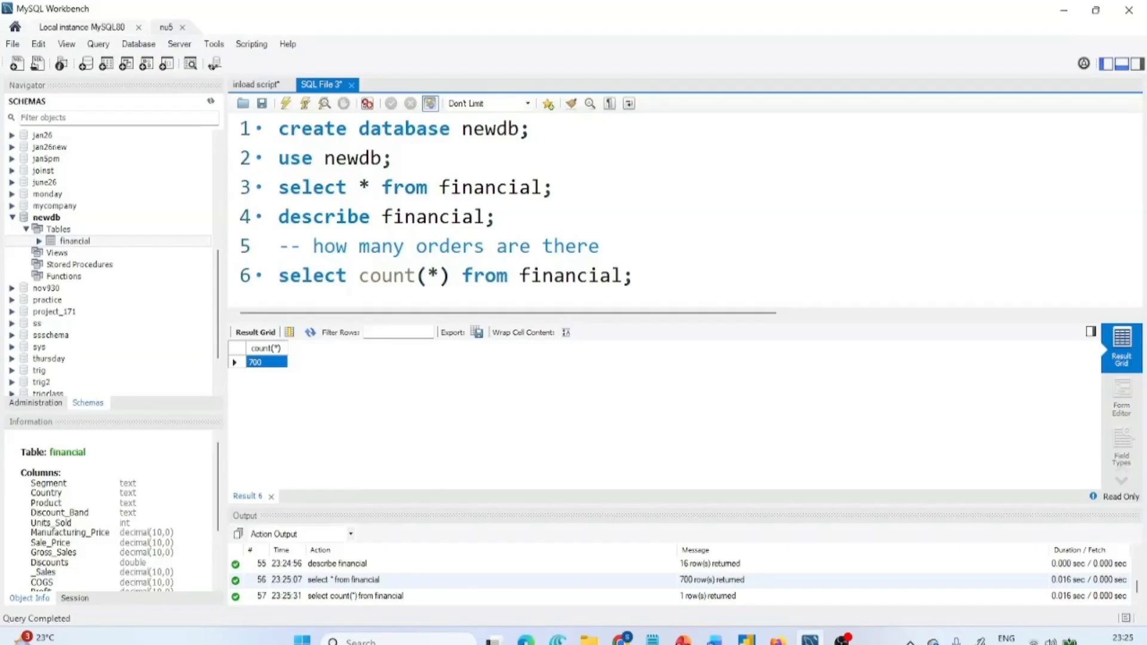
# Step: Add and run select country, count(*) from financial group by country; to count the orders per country
pyautogui.click(641, 276)
pyautogui.press('Return')
pyautogui.write('select country')
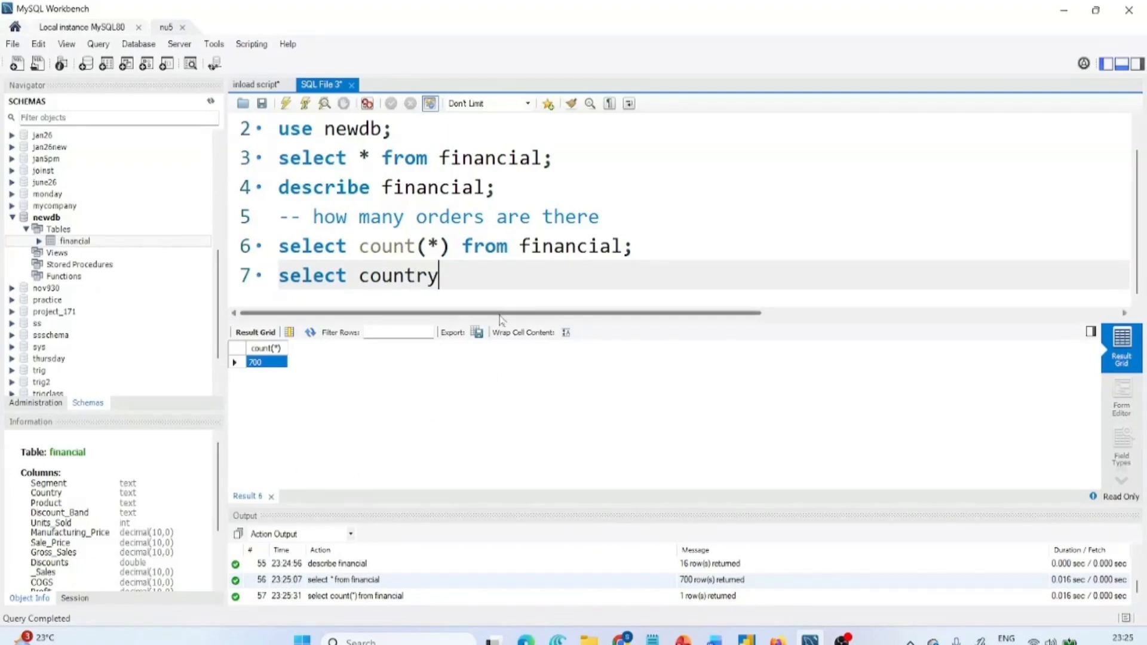
pyautogui.write(', count(*) from financial')
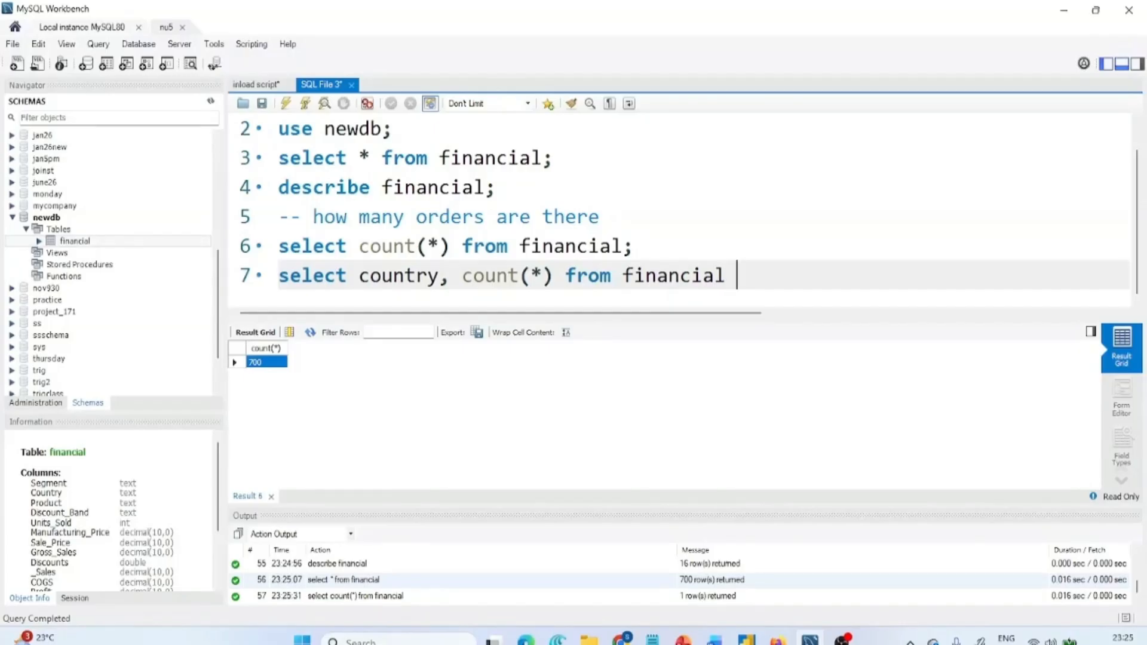
pyautogui.write('group by ')
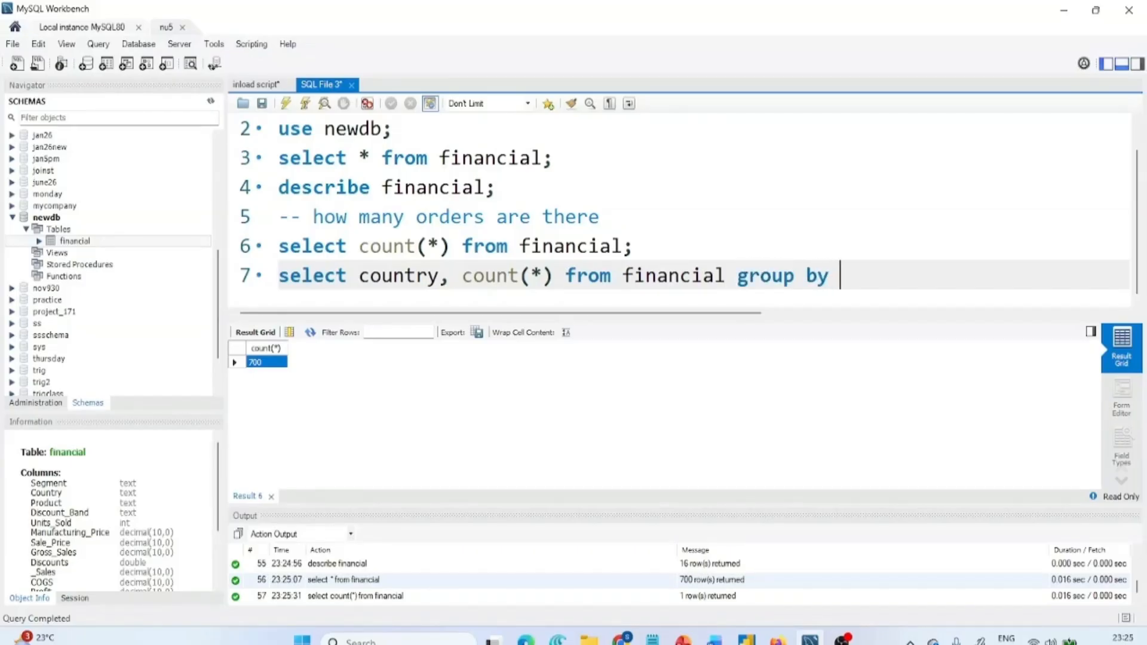
pyautogui.write('country;')
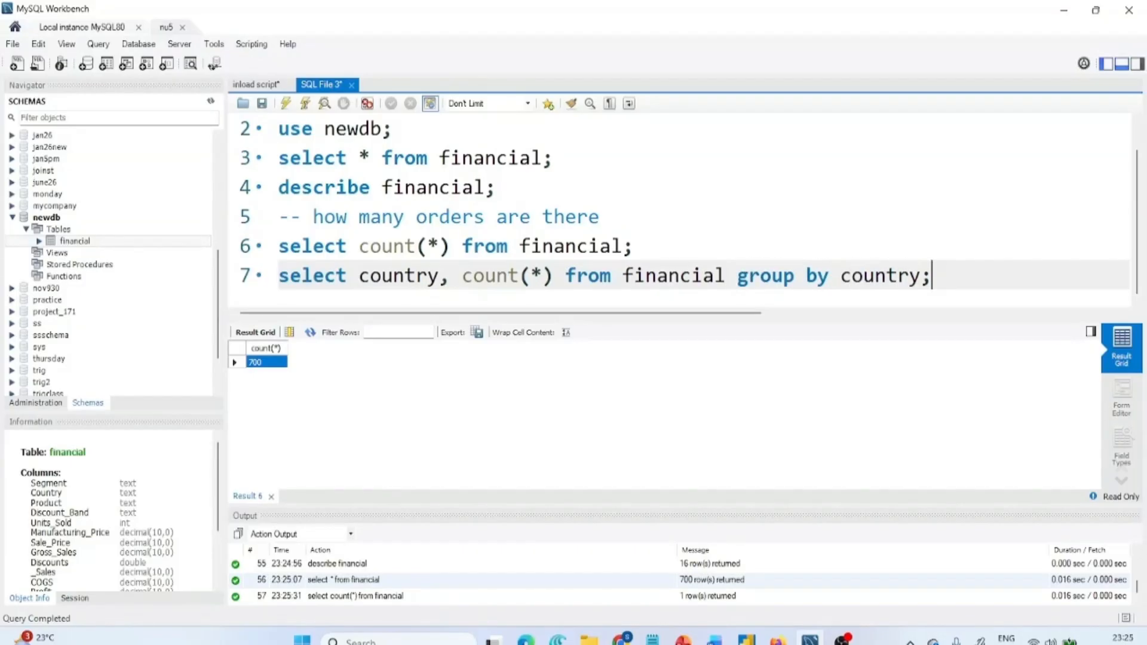
pyautogui.hotkey('ctrl', 'Return')
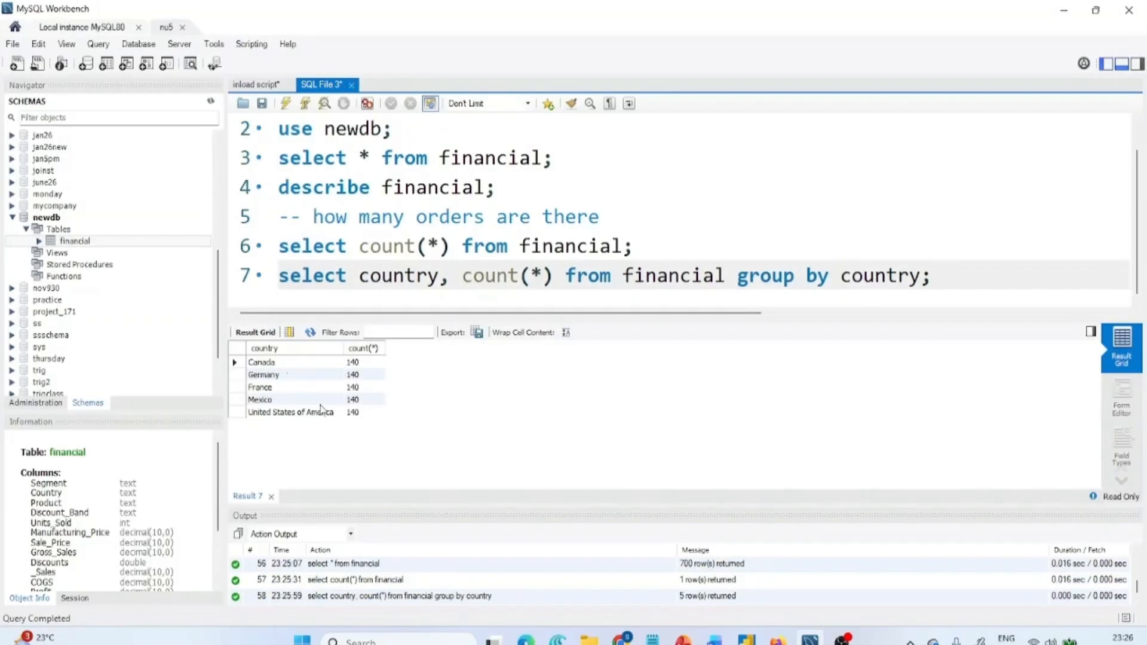
# Step: Extend the per-country query with sum(_Sales) after count(*), copying the column name from the table information, and run it
pyautogui.click(554, 275)
pyautogui.write(',')
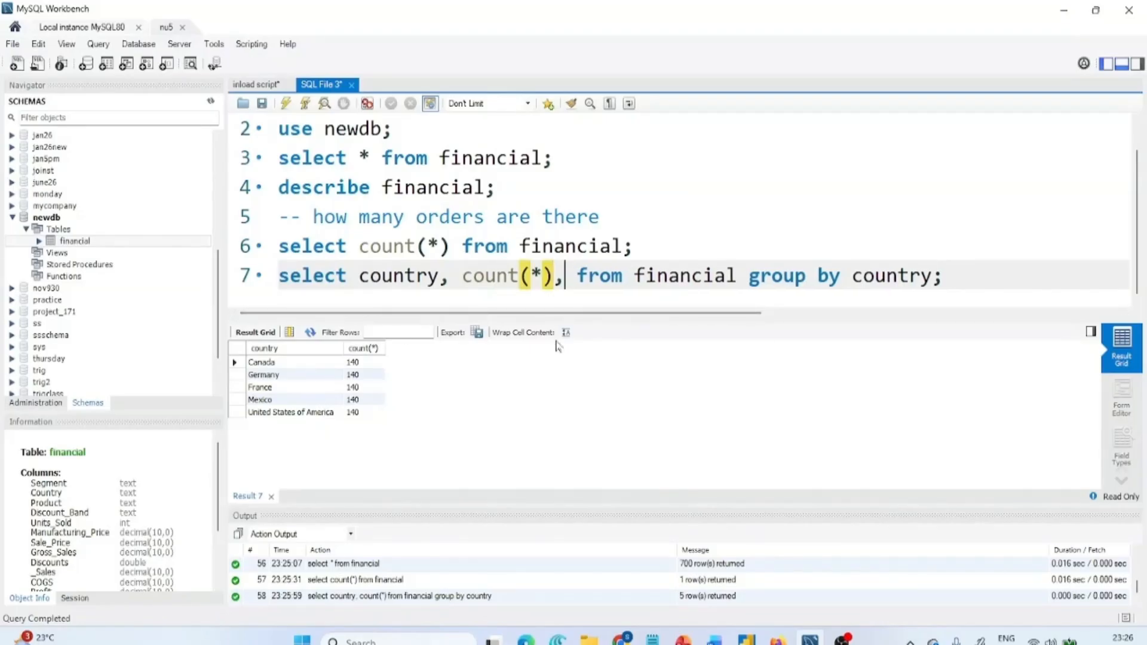
pyautogui.moveTo(219, 478); pyautogui.dragTo(223, 528)
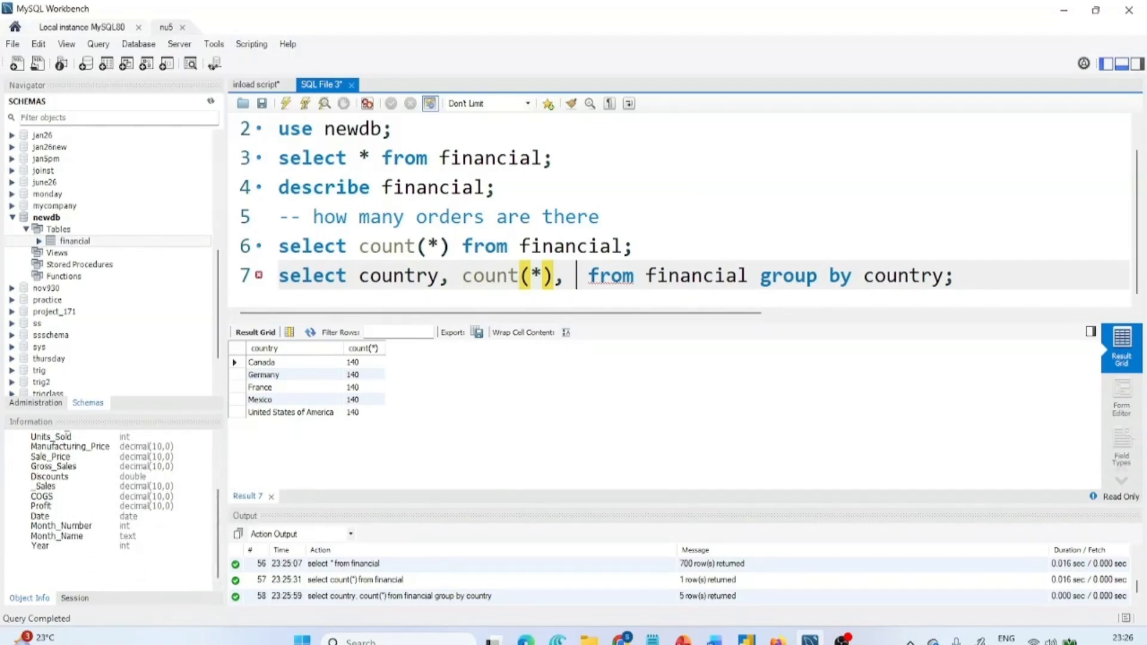
pyautogui.moveTo(56, 487); pyautogui.dragTo(30, 487)
pyautogui.hotkey('ctrl', 'c')
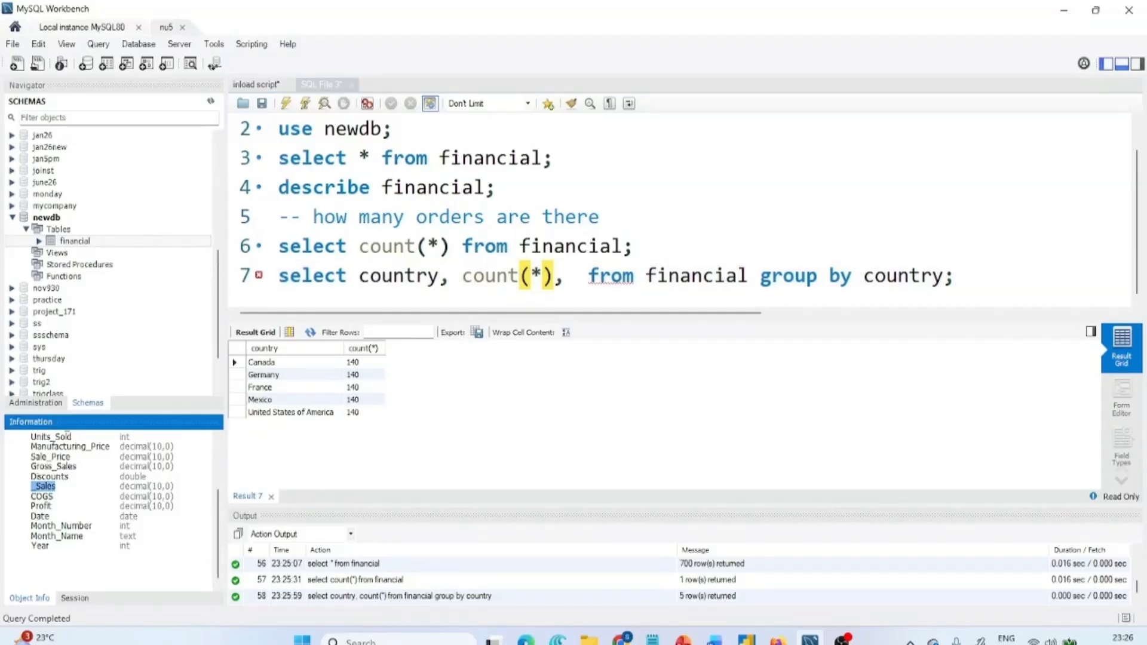
pyautogui.click(565, 276)
pyautogui.write('sum')
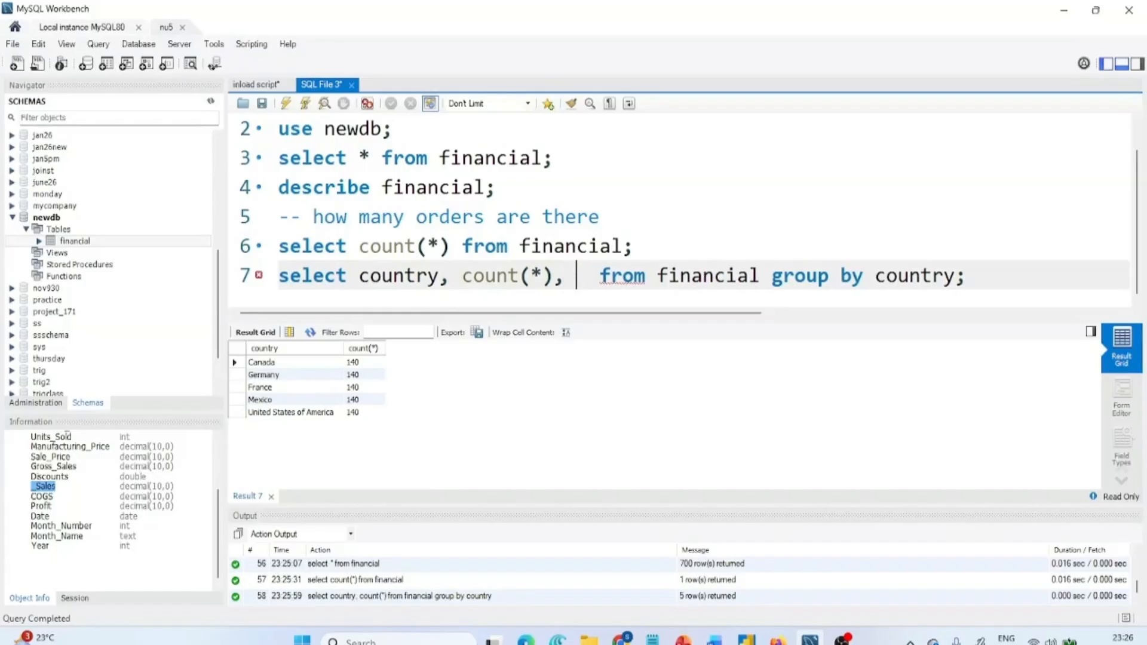
pyautogui.write('(')
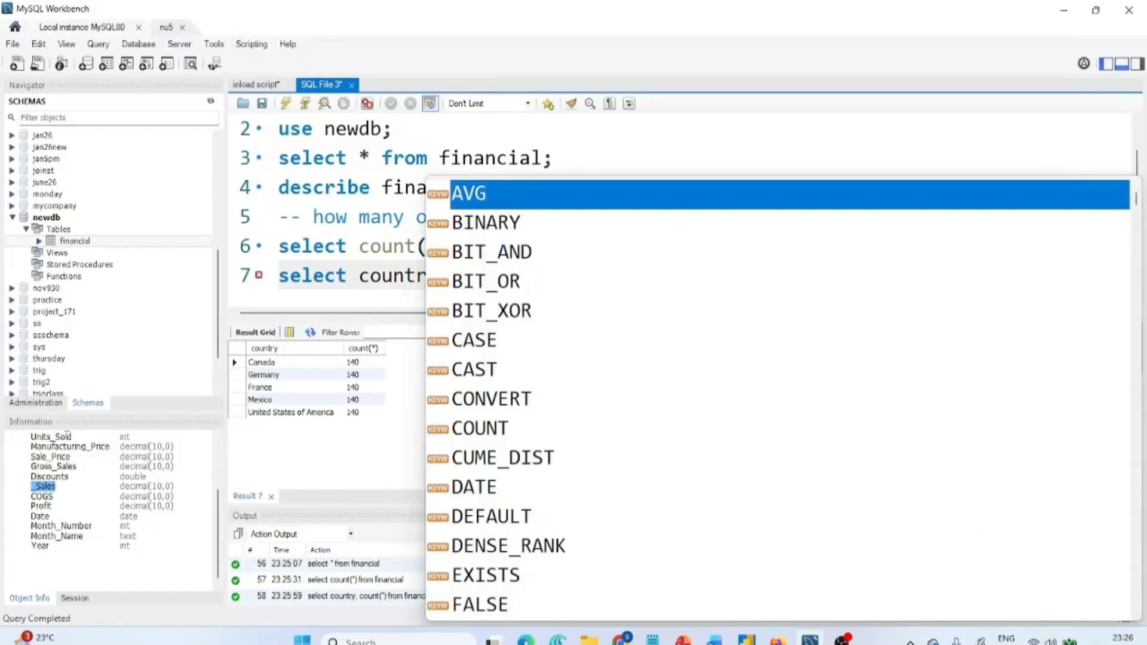
pyautogui.hotkey('ctrl', 'v')
pyautogui.click(615, 158)
pyautogui.click(680, 276)
pyautogui.press('Right')
pyautogui.write(')')
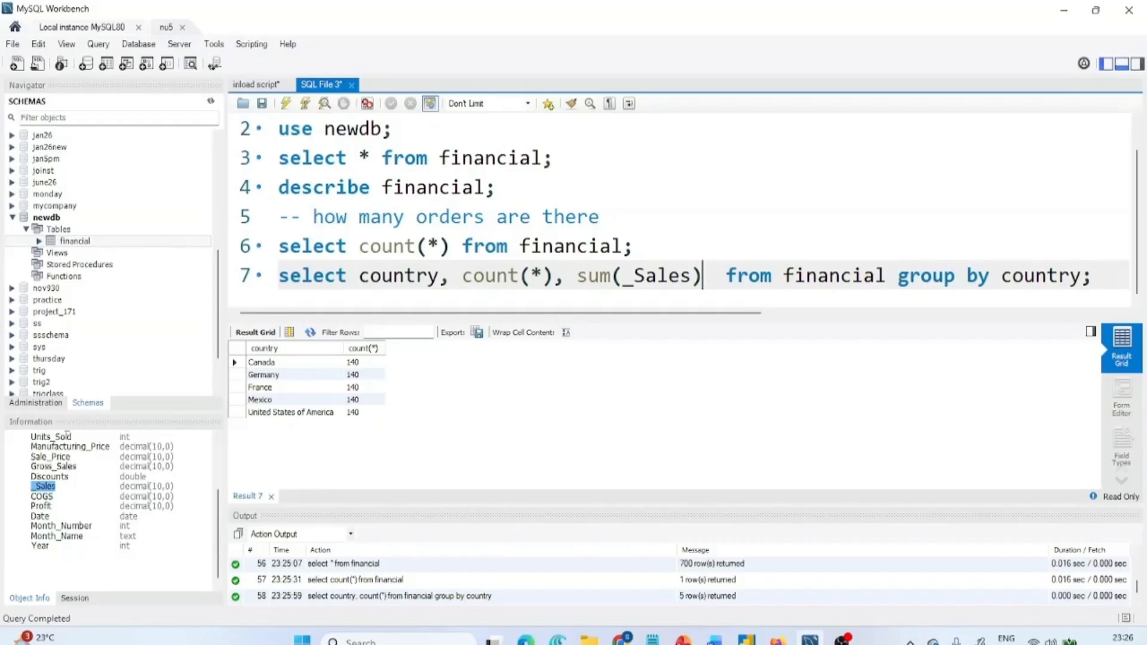
pyautogui.click(304, 107)
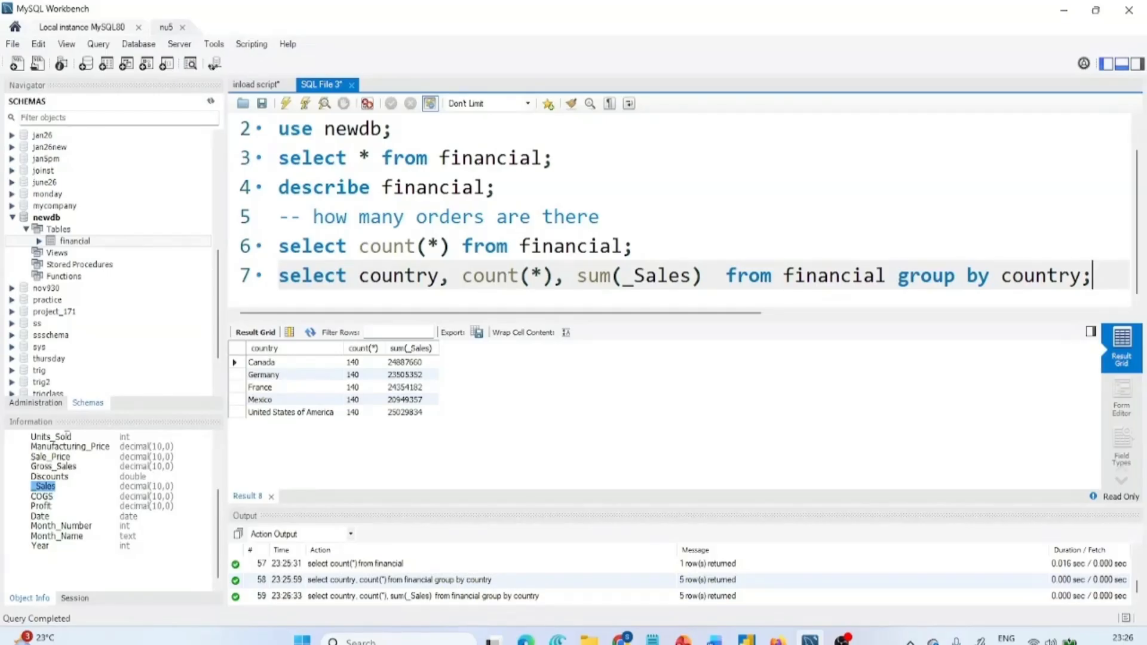
pyautogui.click(393, 129)
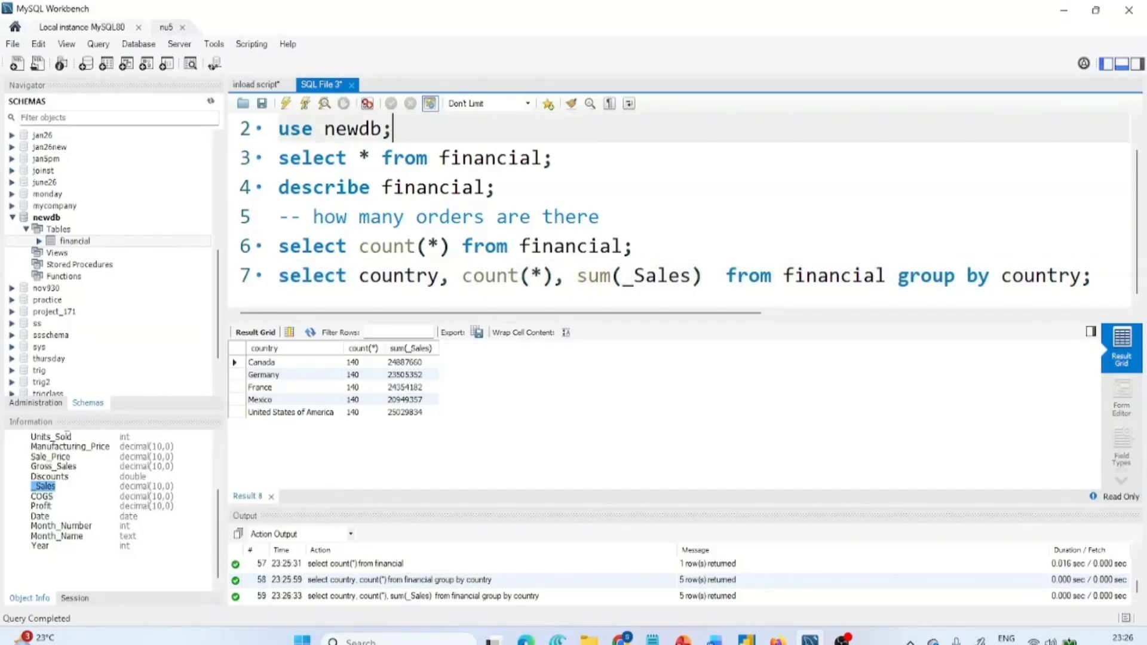
pyautogui.click(473, 159)
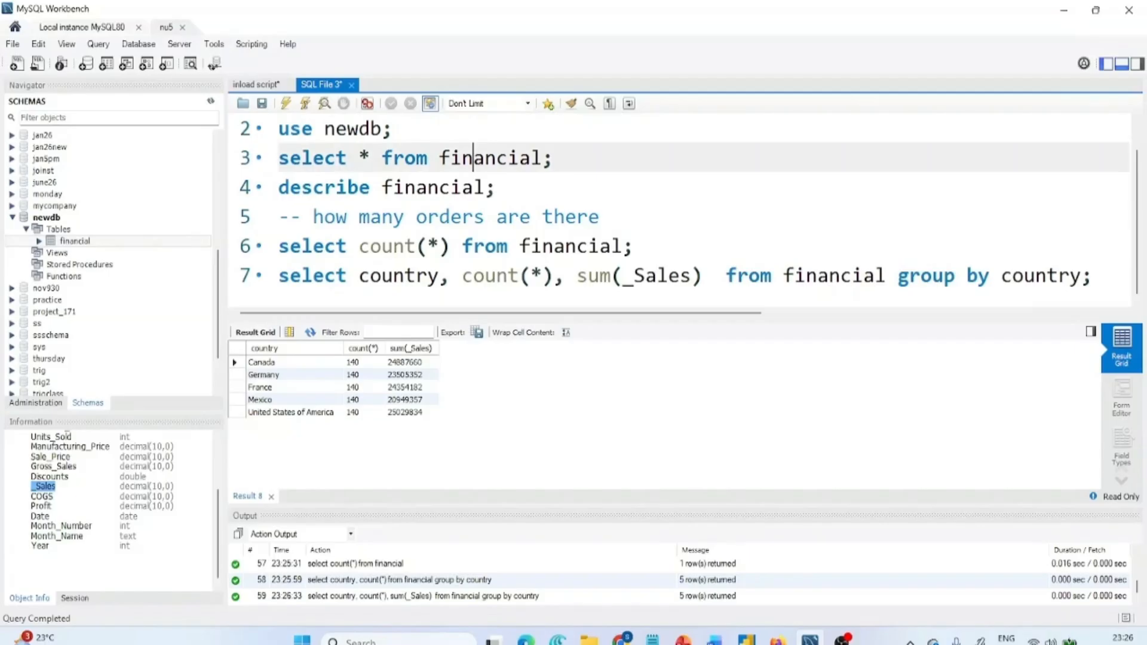
pyautogui.doubleClick(473, 159)
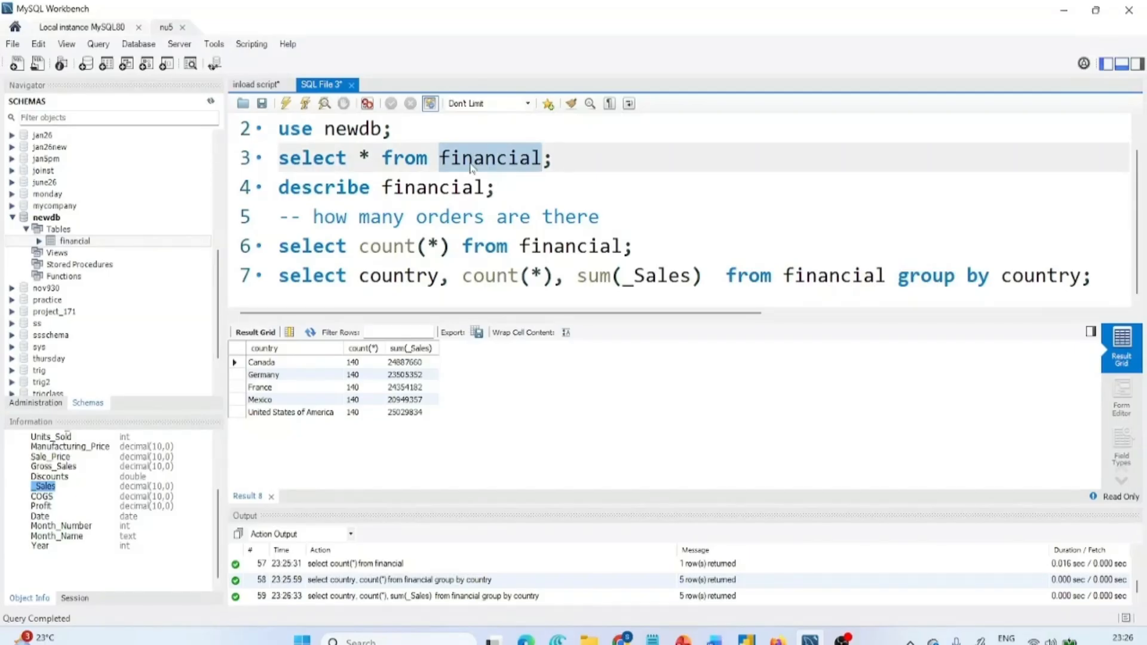
# Step: Return to the inload script and highlight the whole LOAD DATA INFILE statement, through IGNORE 1 ROWS, to review it
pyautogui.click(267, 86)
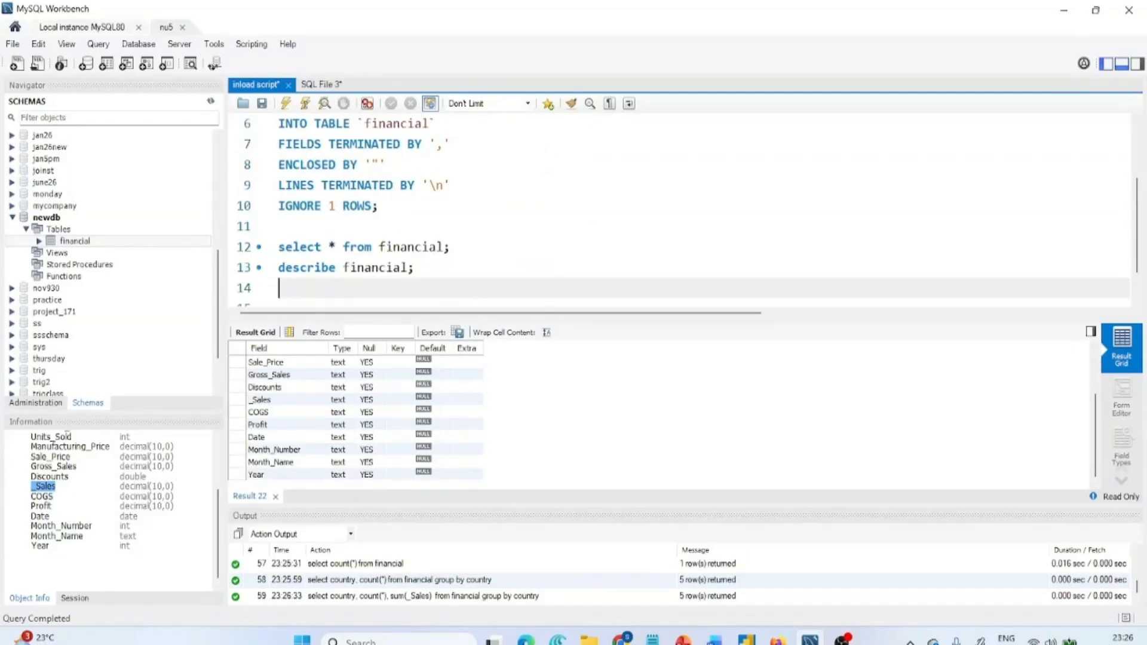
pyautogui.scroll(1, 681, 206)
pyautogui.moveTo(378, 267); pyautogui.dragTo(278, 164)
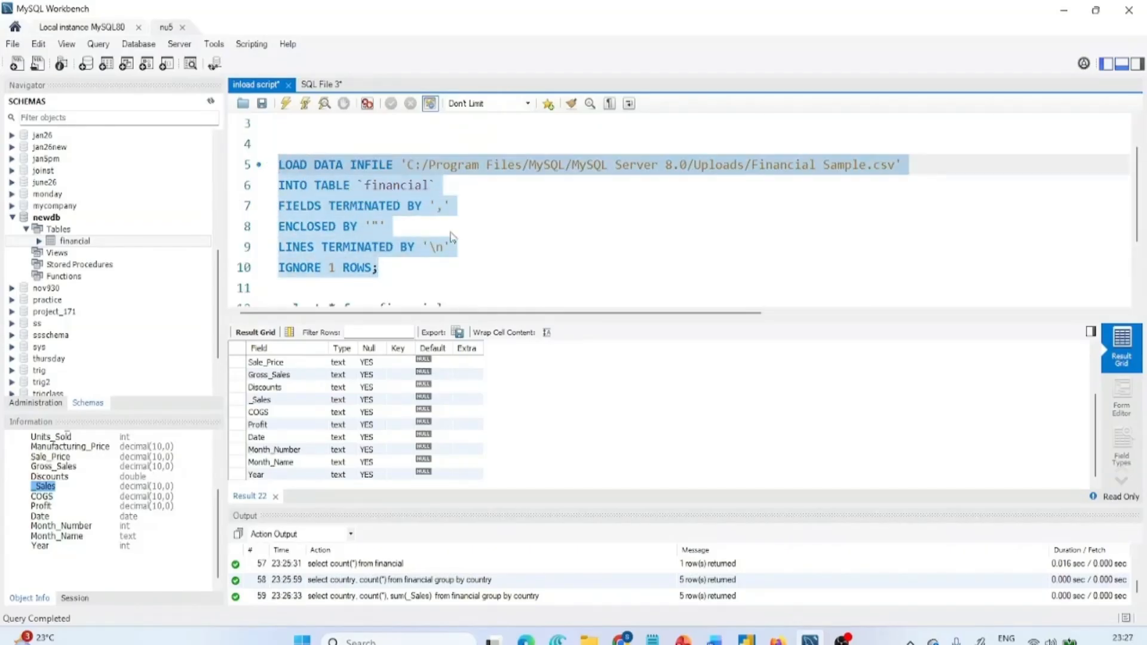
pyautogui.click(441, 267)
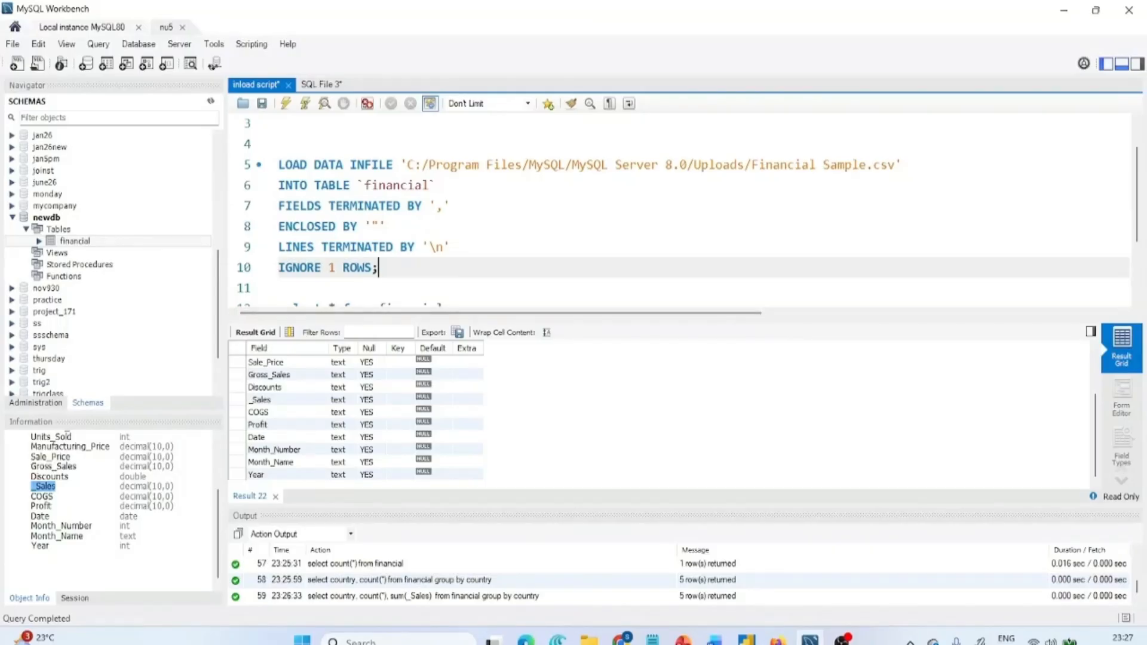
pyautogui.keyDown('shift'); pyautogui.click(278, 164); pyautogui.keyUp('shift')
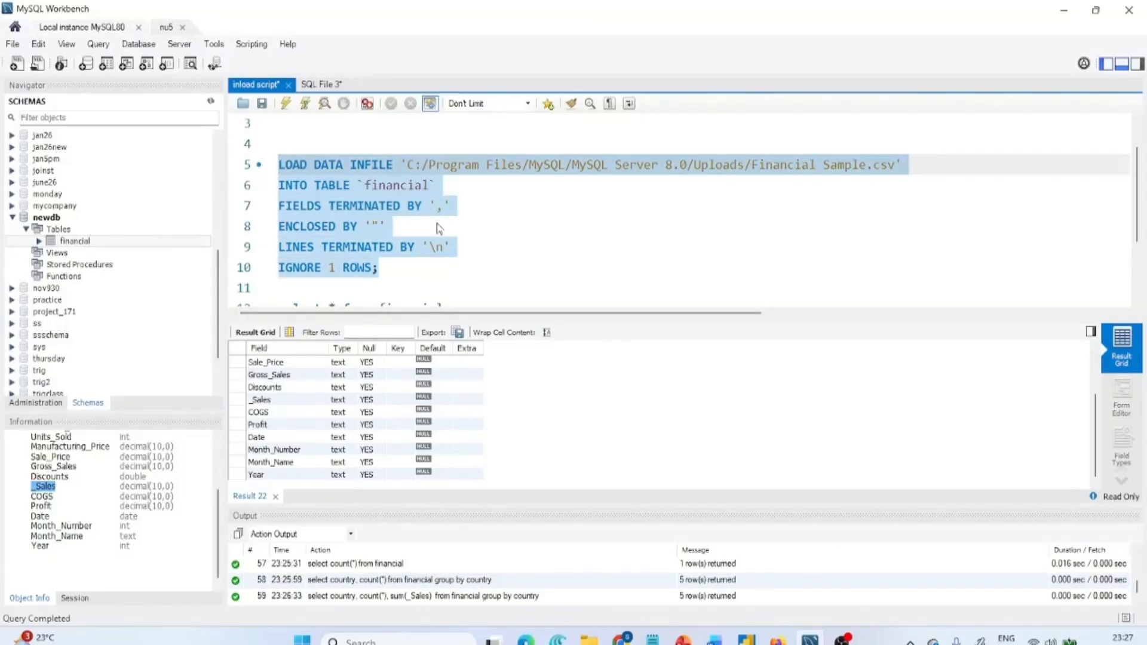